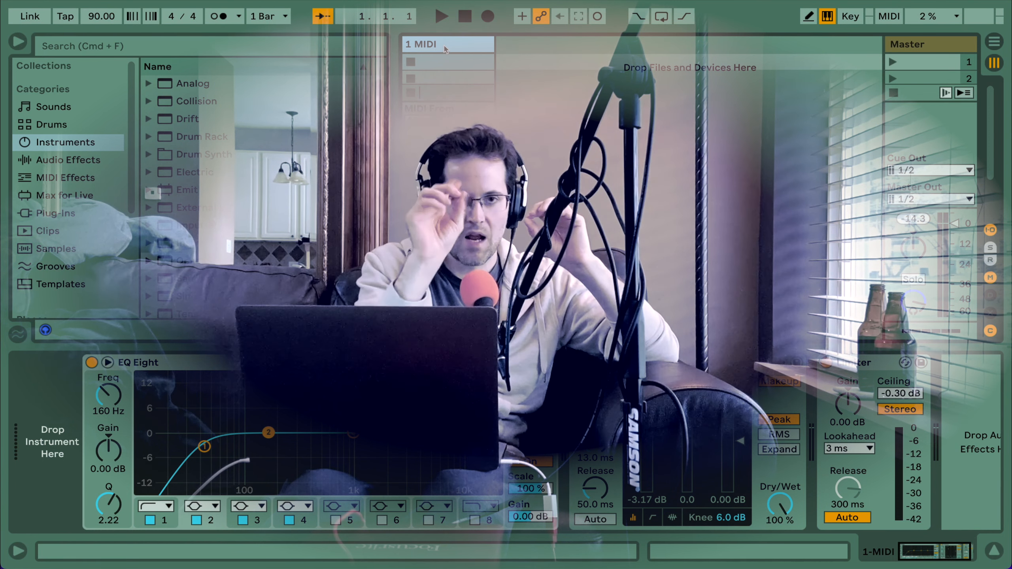
Step: Create a clip in the first slot of track 1 and repeat a sixteenth-length G3 note nine times in a row
double_click(446, 62)
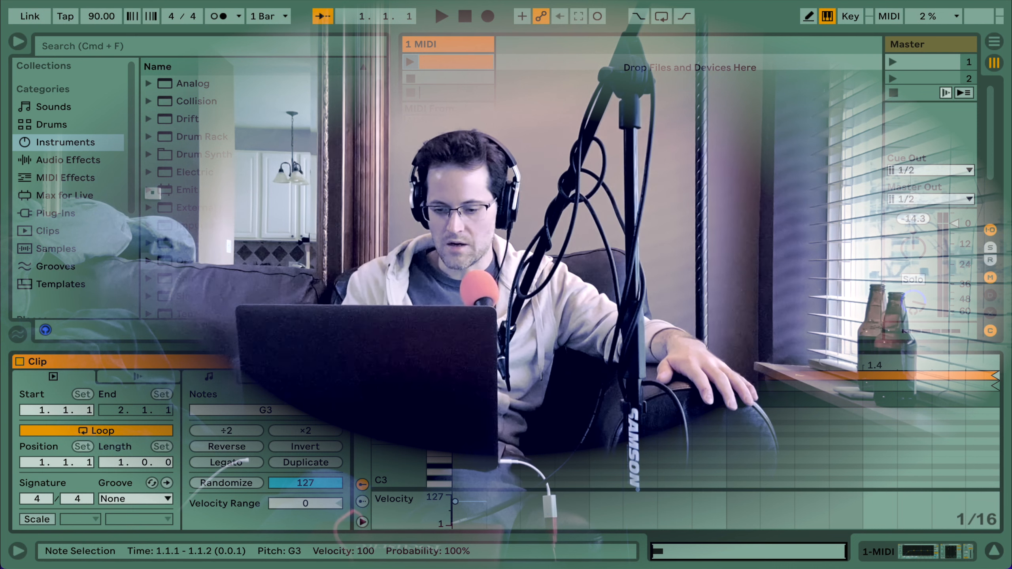
key("super+d")
key("super+d")
key("super+d")
key("super+d")
key("super+d")
key("super+d")
key("super+d")
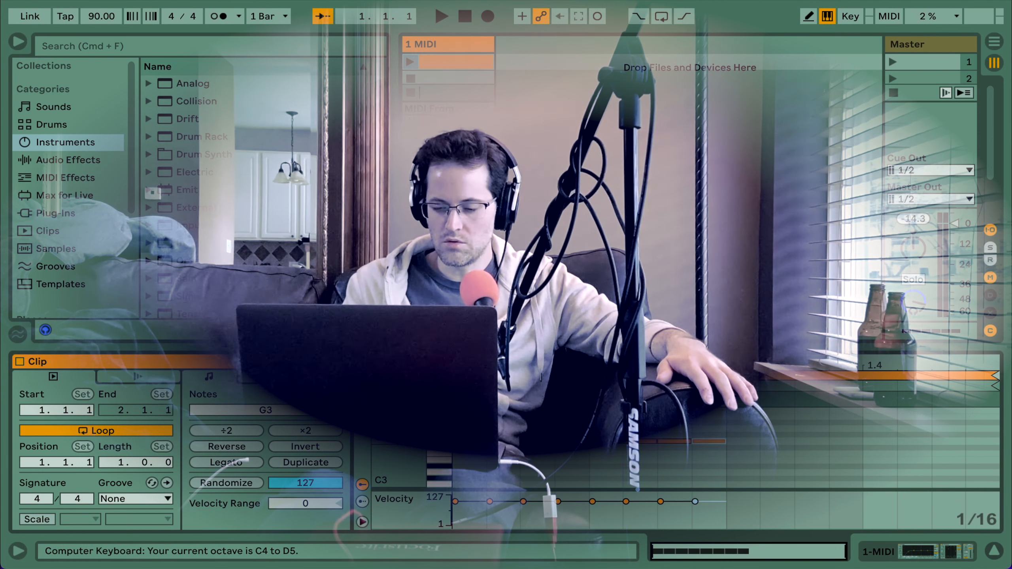
key("super+d")
Step: Try the clip's note grid at 1/64 and at 1/8, and delete the clip
key("super+1")
key("super+1")
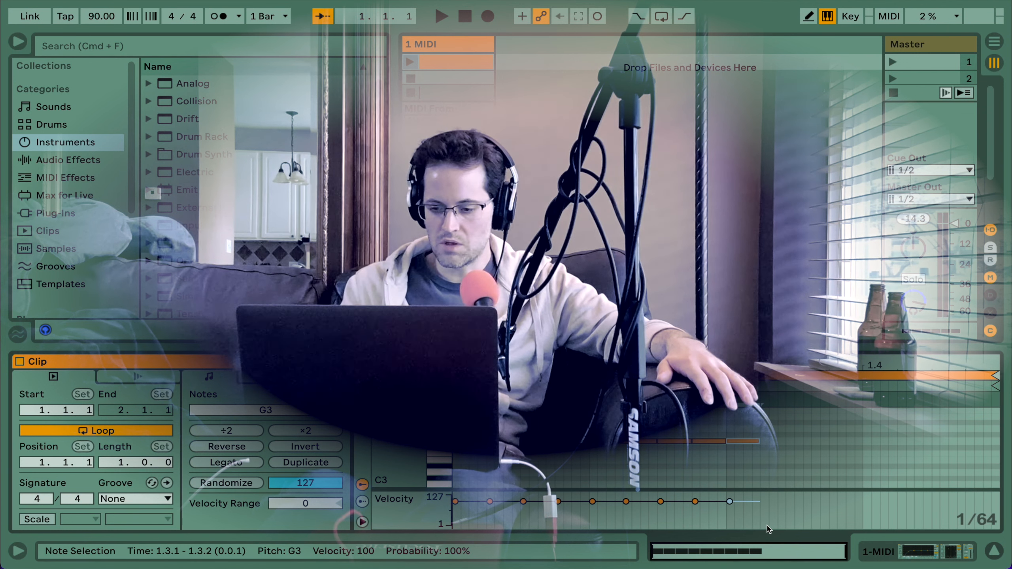
key("super+2")
key("super+2")
key("super+2")
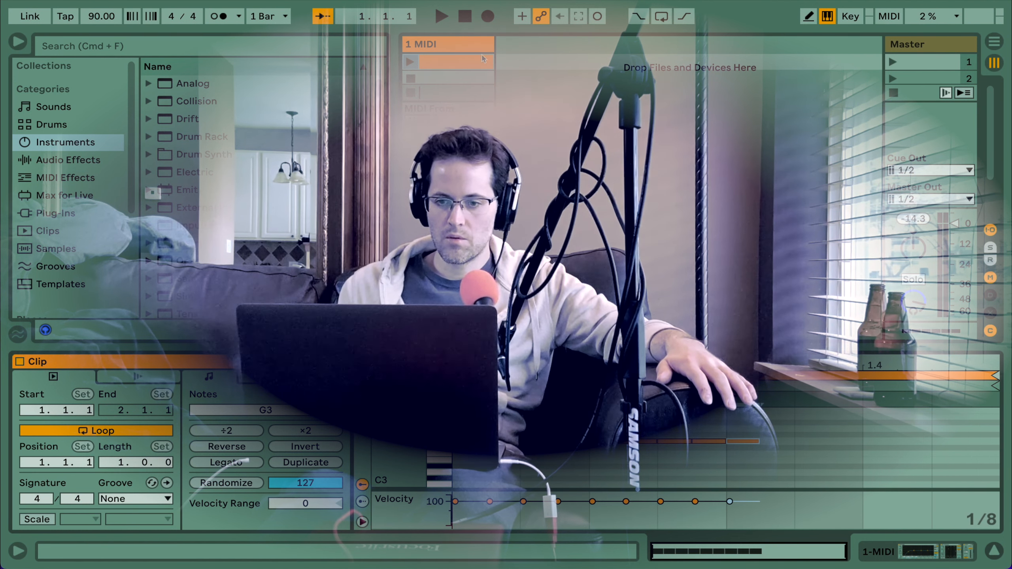
key("BackSpace")
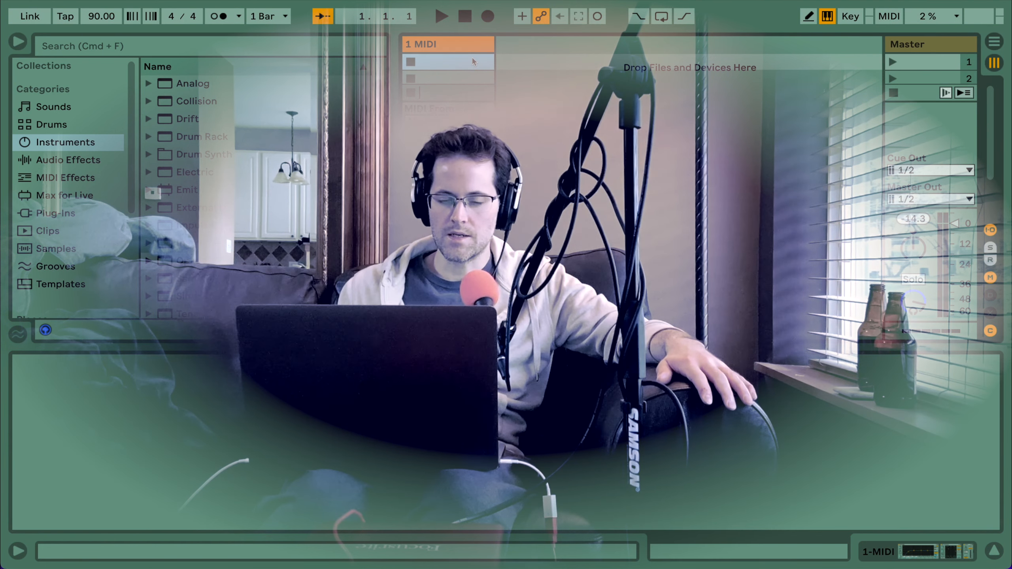
Step: Add the Arpeggiator MIDI effect to track 1
left_click(65, 162)
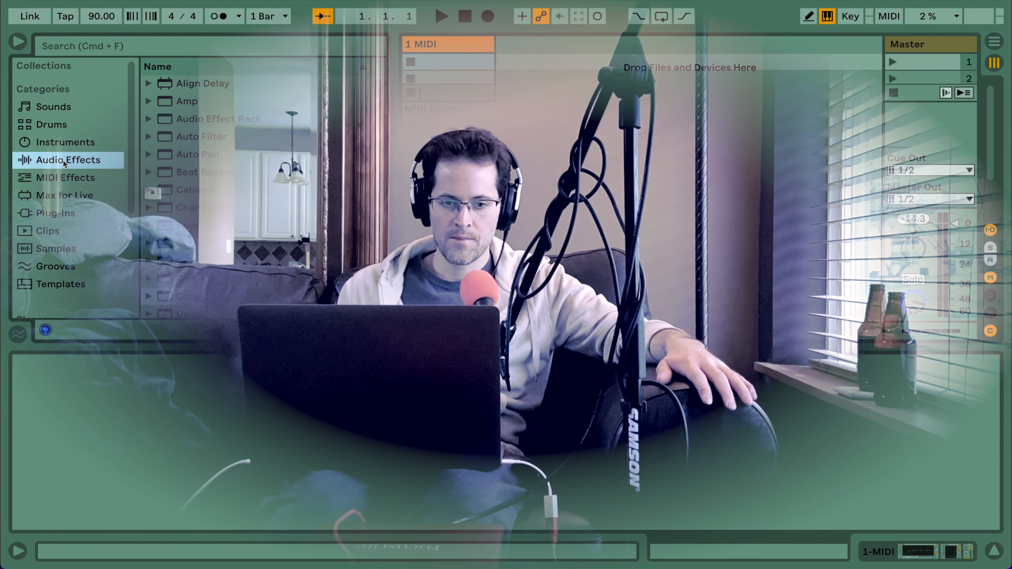
left_click(64, 178)
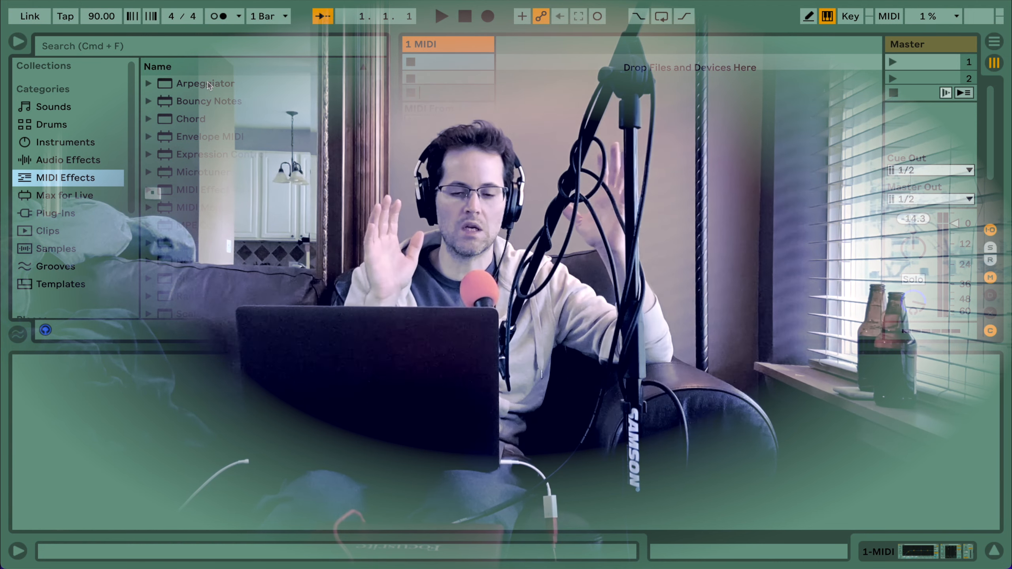
left_click_drag(208, 85, 440, 56)
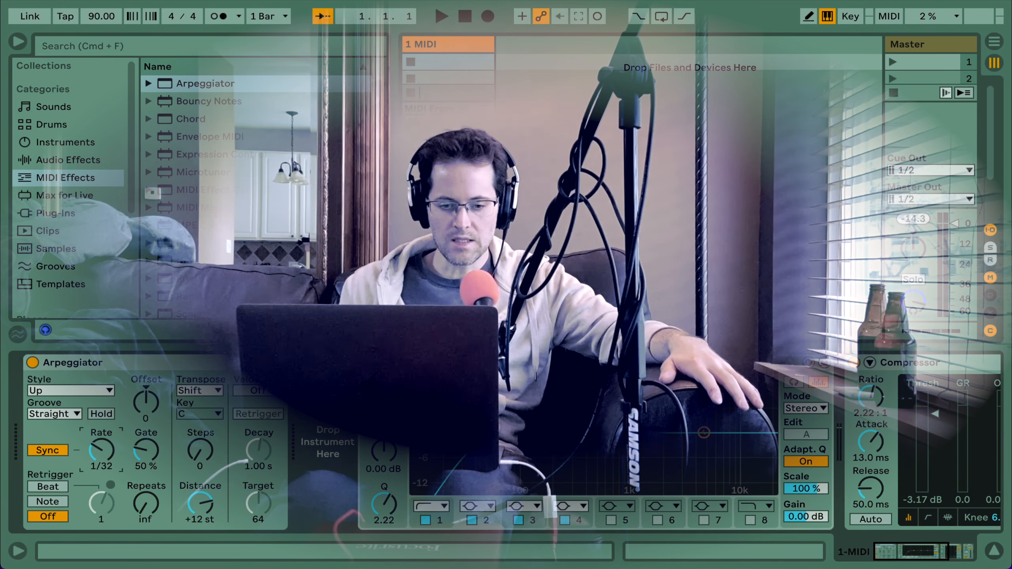
Step: Switch the Arpeggiator from synced to free rate and set its rate to 161 ms
left_click(59, 452)
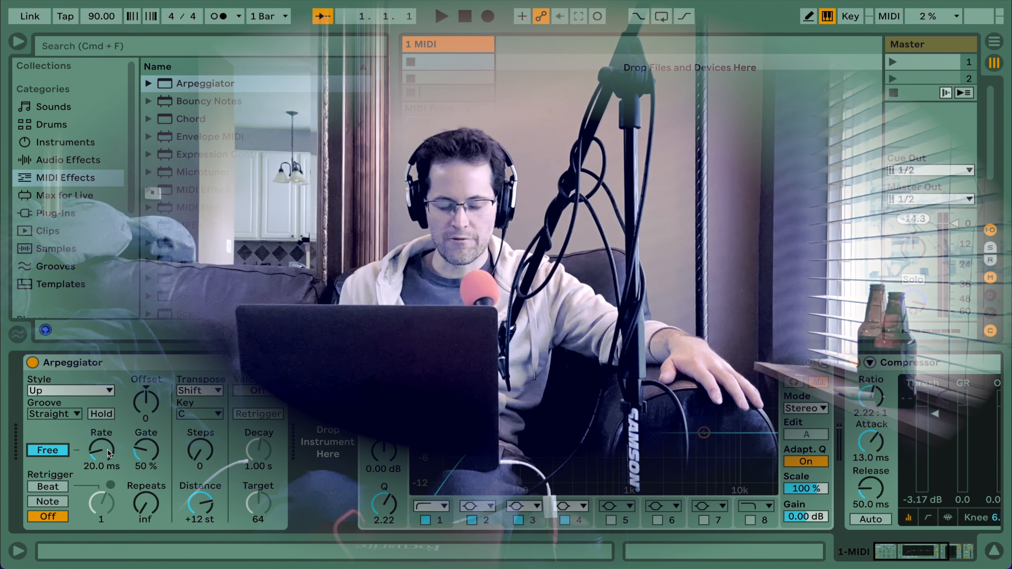
left_click_drag(108, 454, 108, 438)
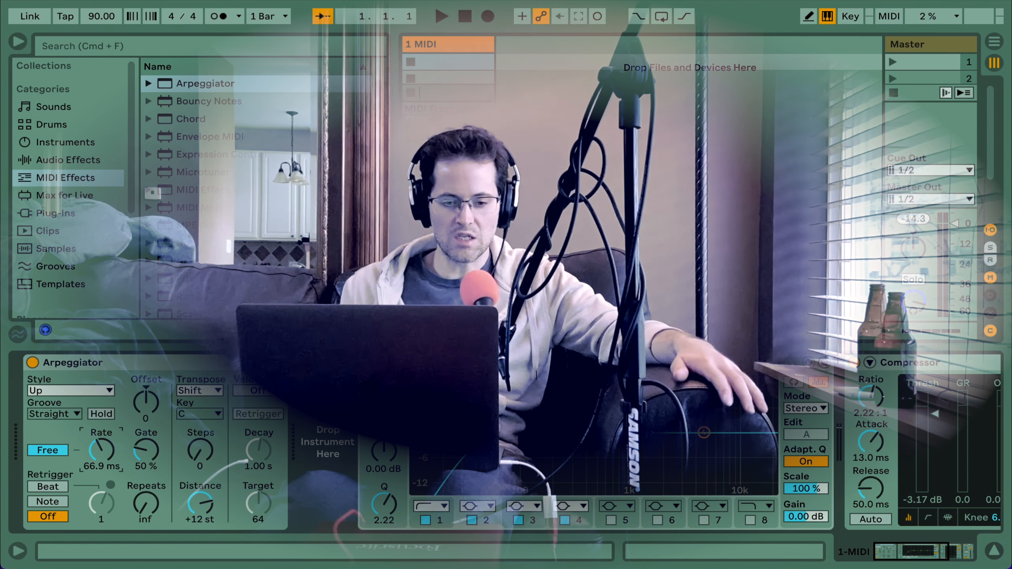
mouse_move(108, 438)
left_mouse_down()
mouse_move(108, 423)
mouse_move(106, 455)
left_mouse_up()
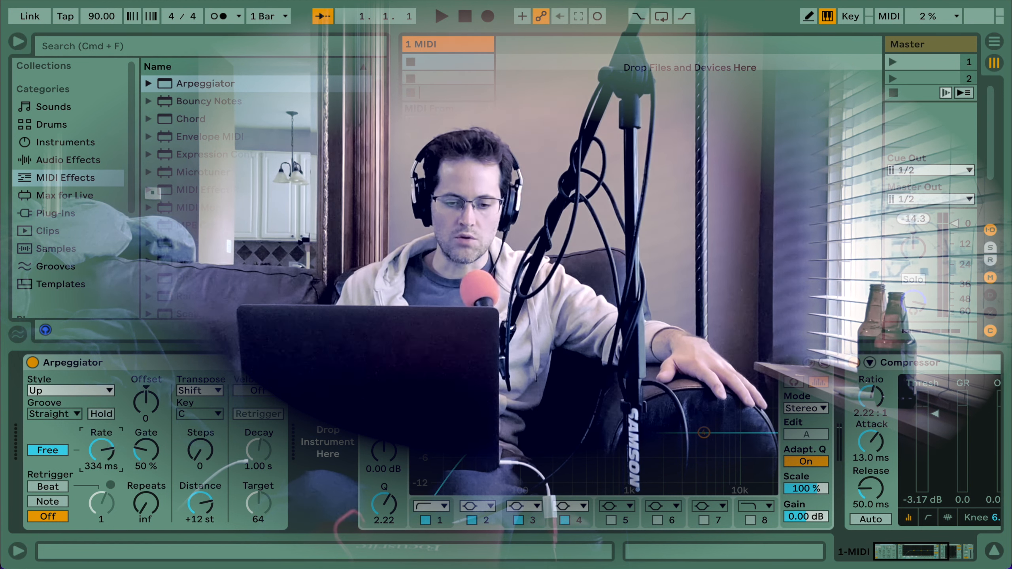
mouse_move(101, 450)
left_mouse_down()
mouse_move(101, 428)
mouse_move(101, 502)
mouse_move(101, 432)
mouse_move(101, 457)
left_mouse_up()
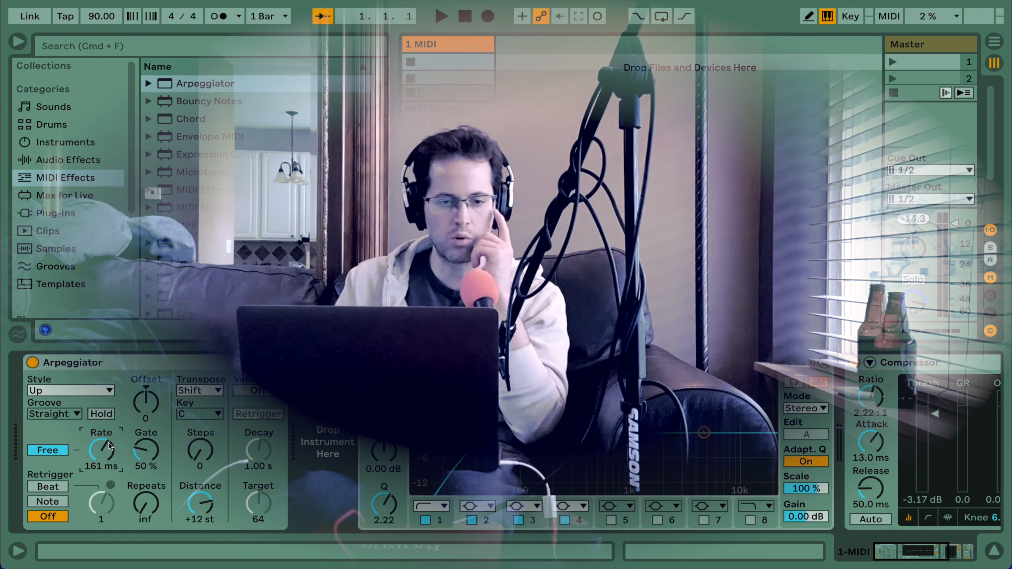
Step: Insert a second MIDI track and open the Instrument Rack presets in the user library
mouse_move(1, 227)
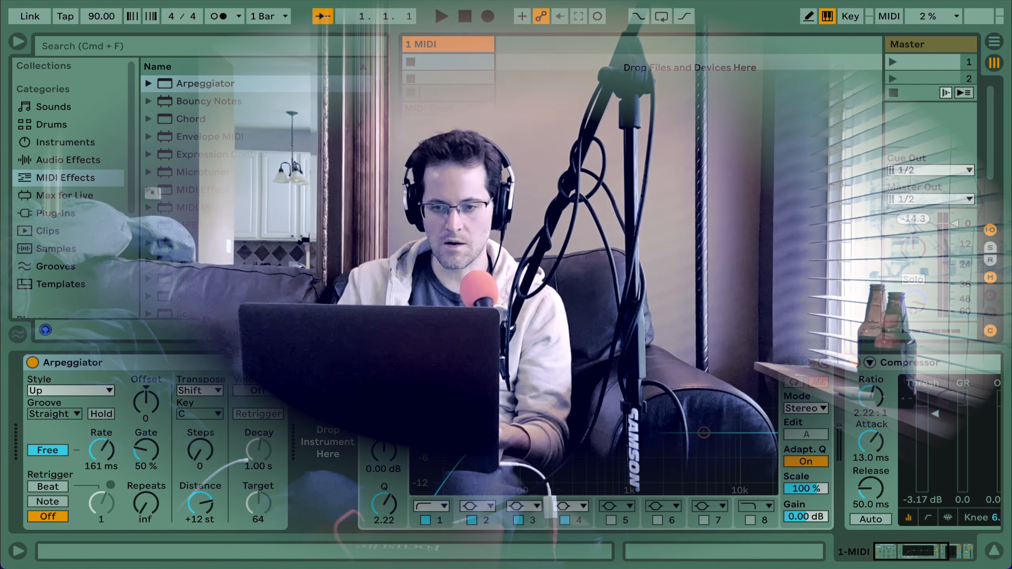
key("super+shift+t")
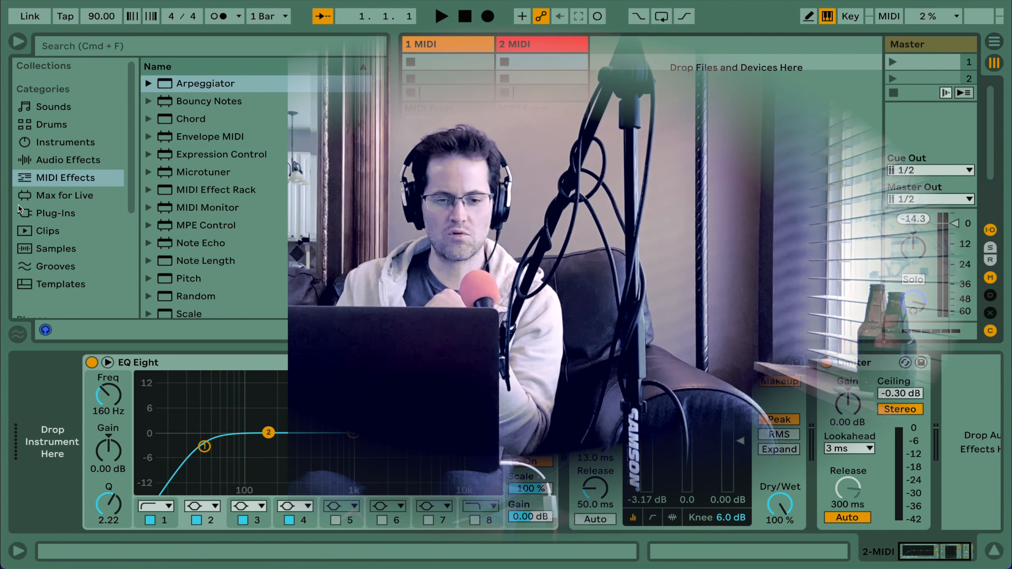
scroll(47, 209, "down", 5)
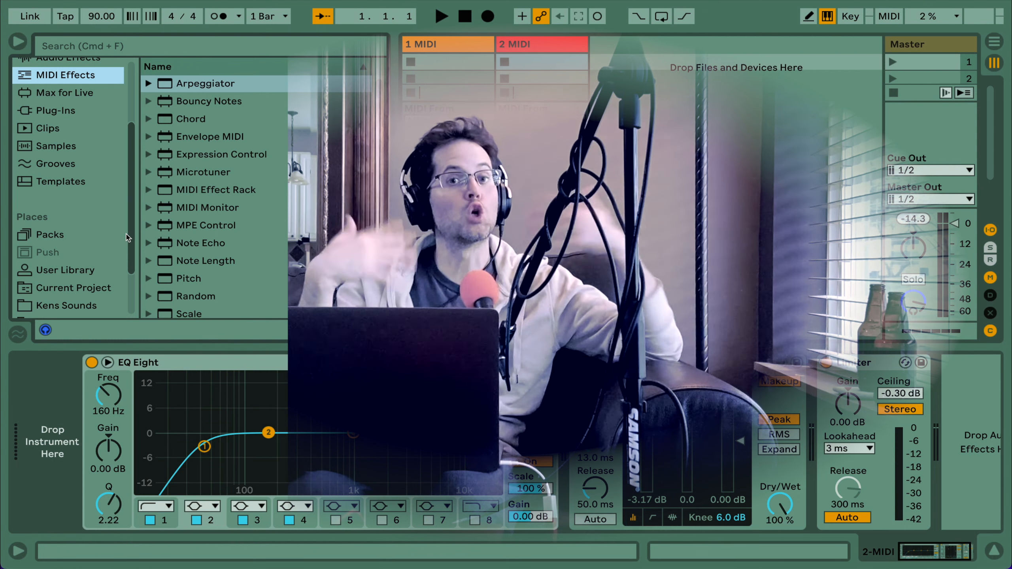
left_click(66, 274)
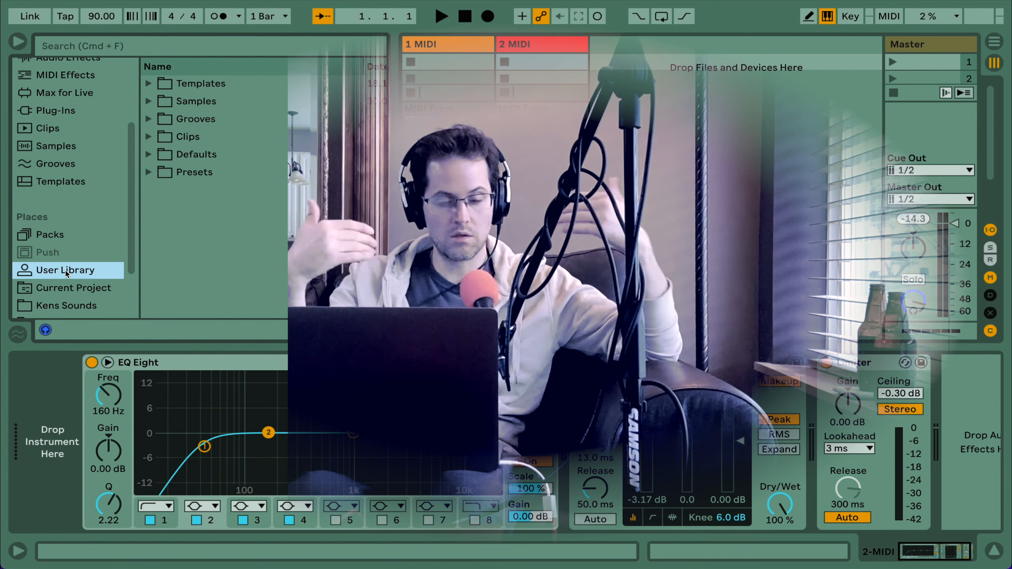
left_click(150, 173)
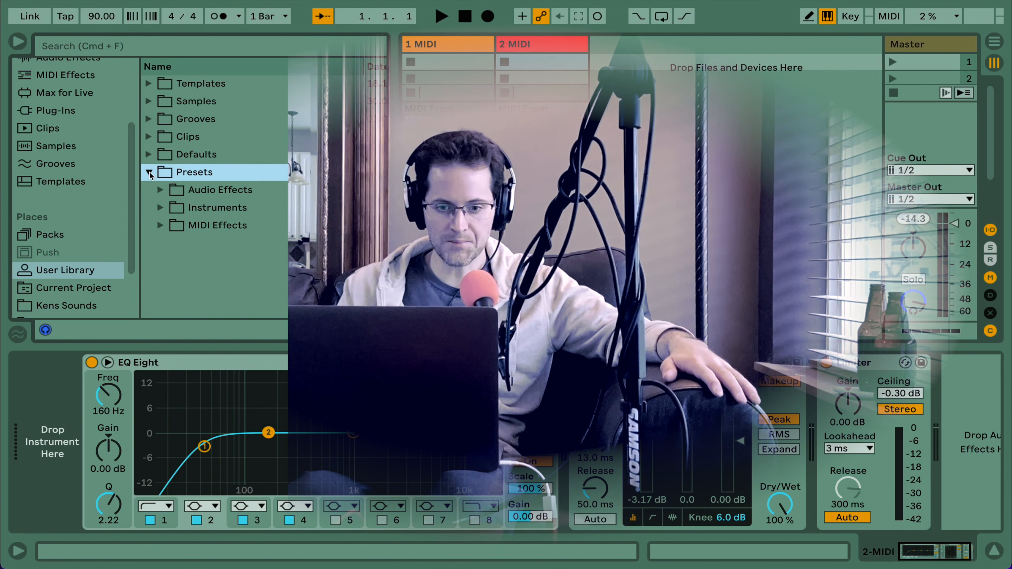
left_click(160, 208)
scroll(165, 203, "down", 2)
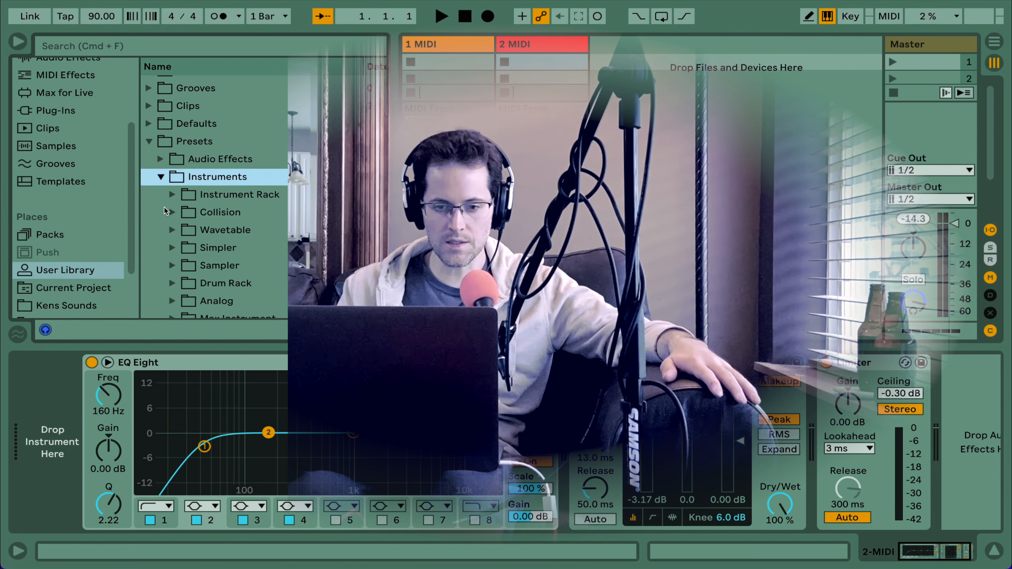
left_click(172, 195)
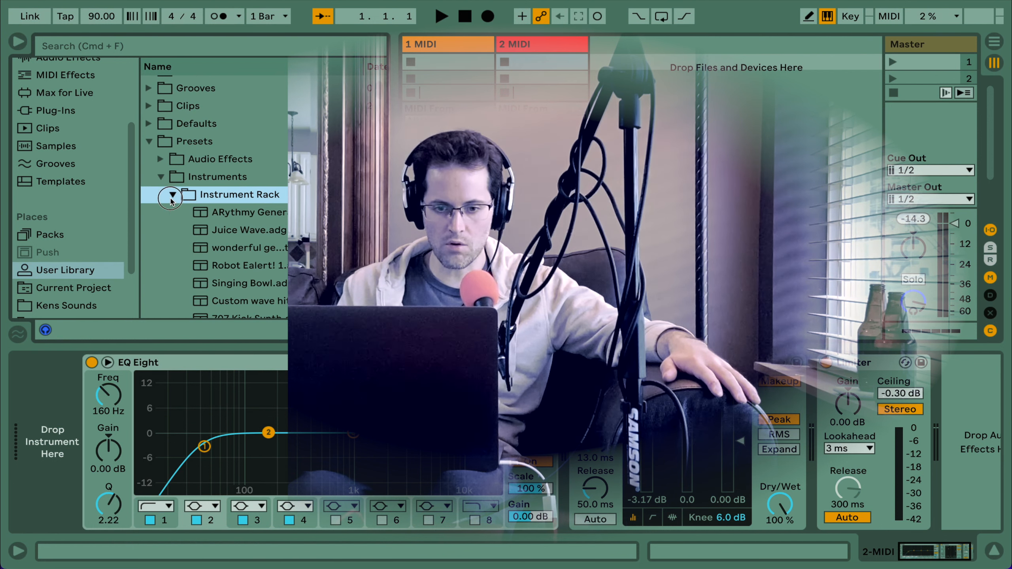
Step: Load the ARythmy Generator 1 preset onto the second MIDI track
left_click(270, 216)
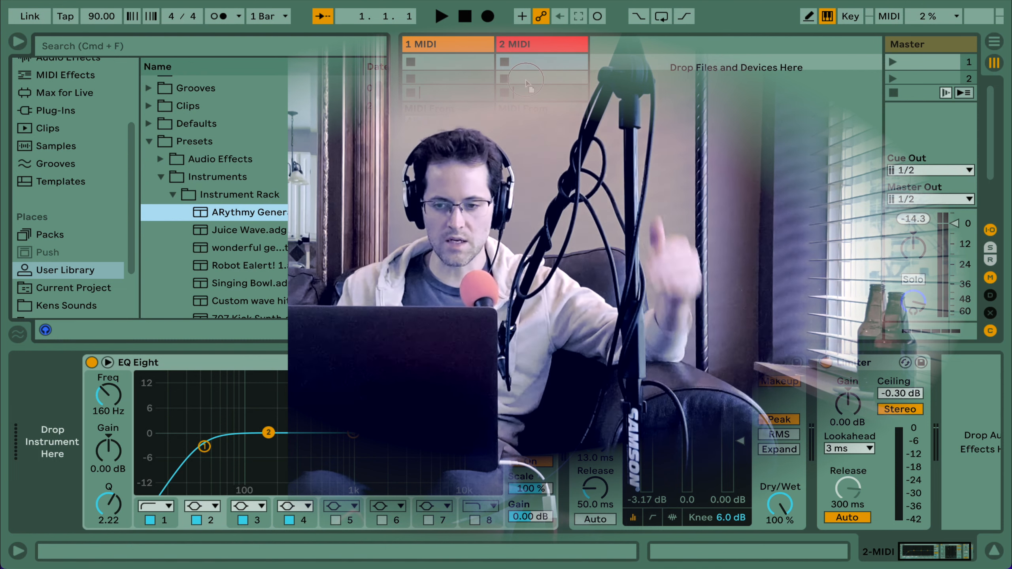
left_click_drag(526, 82, 528, 76)
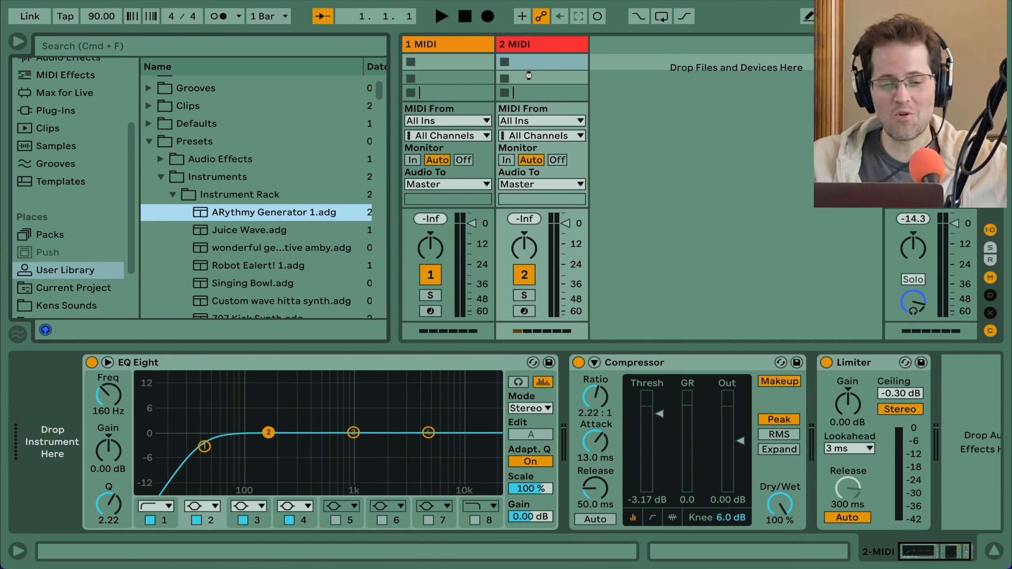
left_click_drag(529, 76, 529, 78)
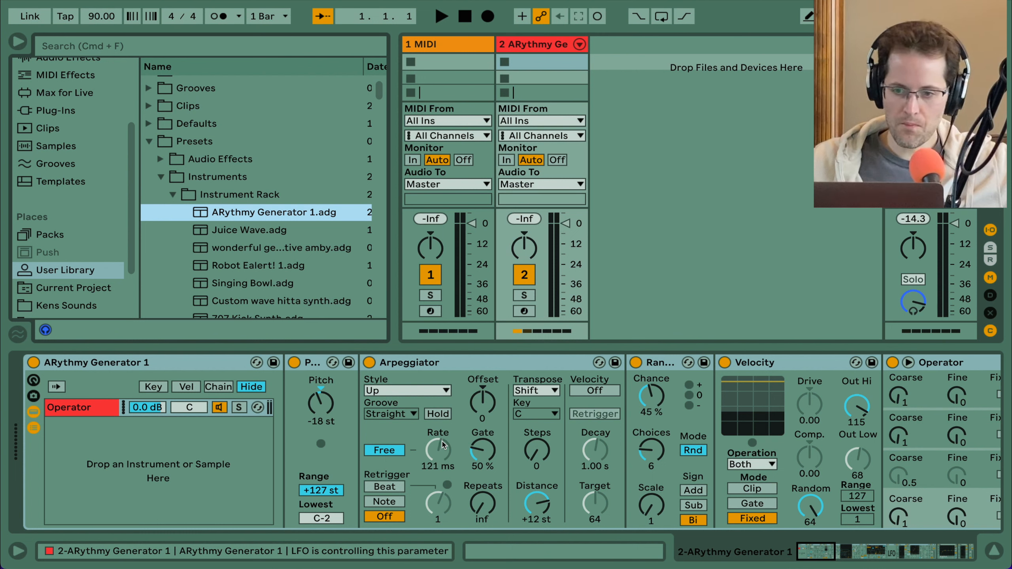
Step: Arm the ARythmy Generator track and create a 128-bar looped clip in its first slot with one legato C3 note spanning it
left_click(524, 312)
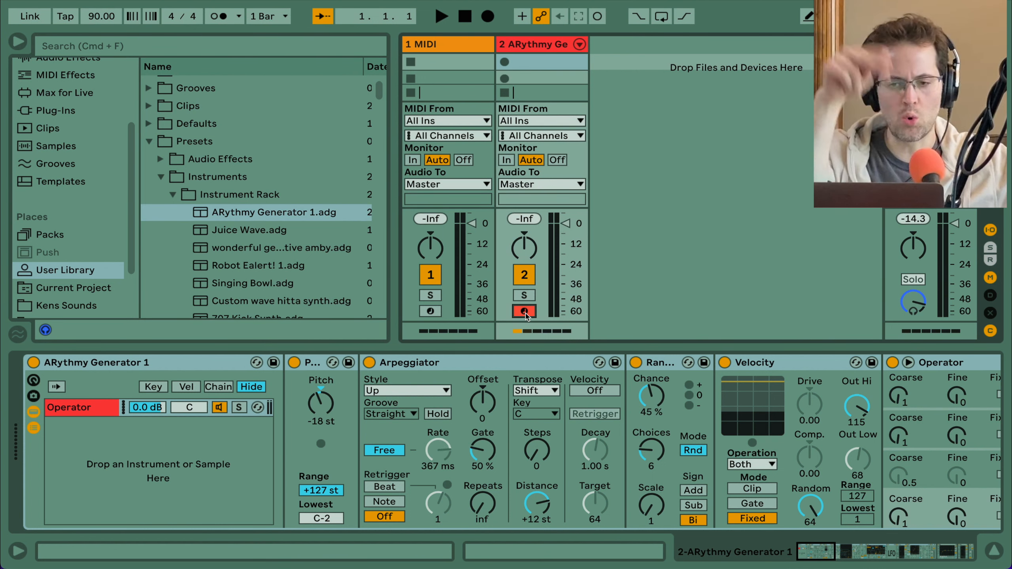
double_click(558, 60)
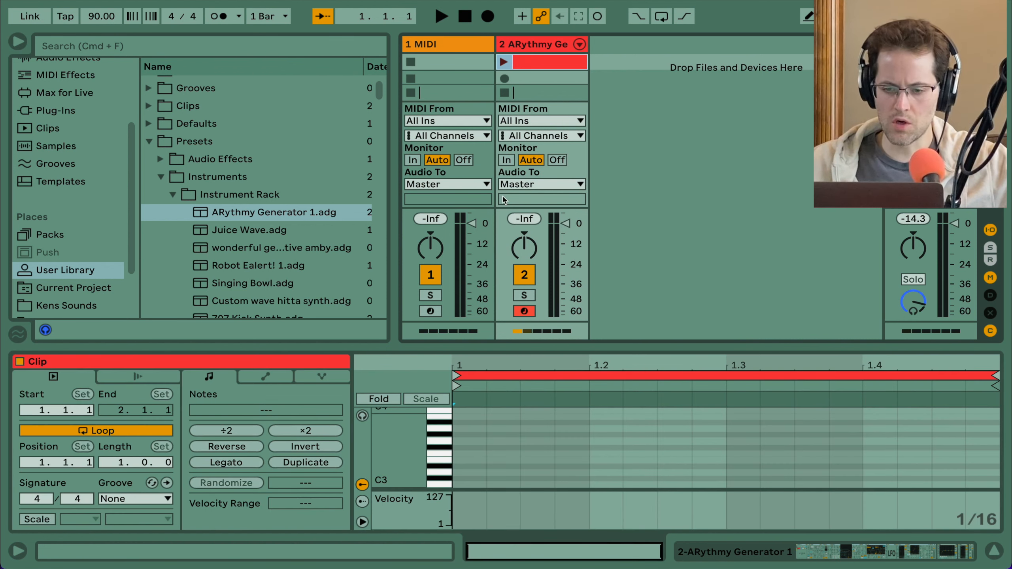
double_click(462, 483)
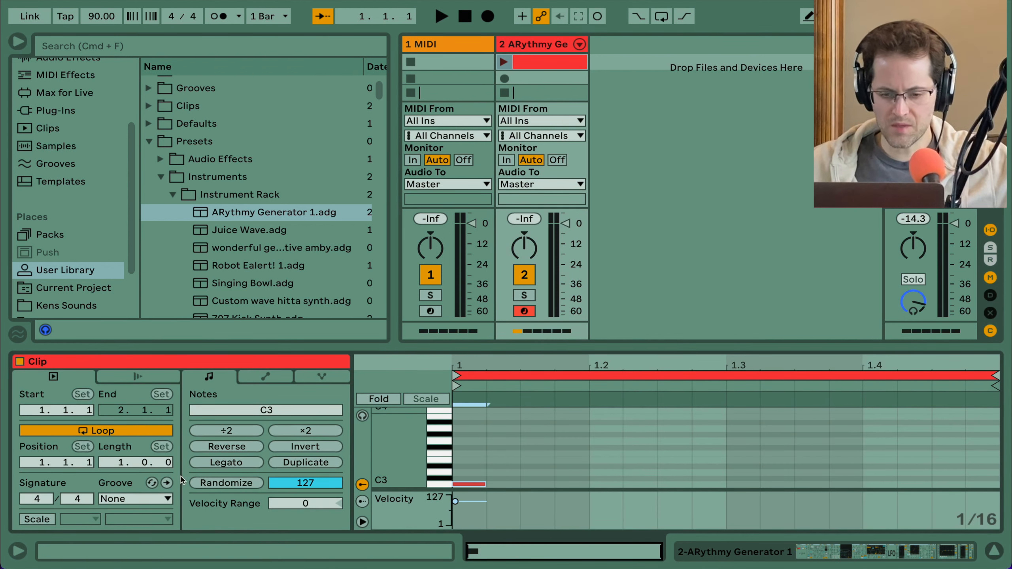
left_click(116, 463)
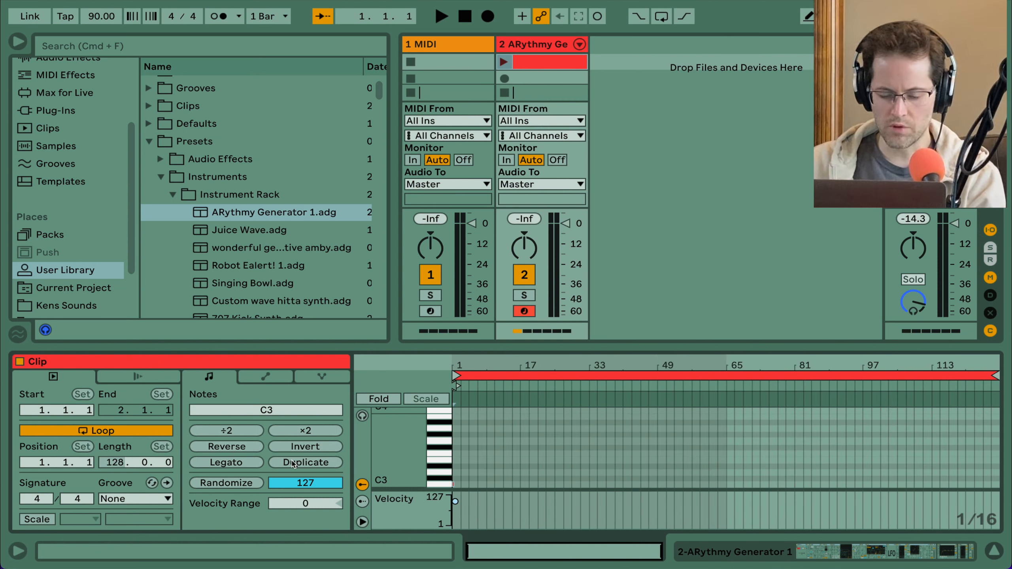
left_click(261, 465)
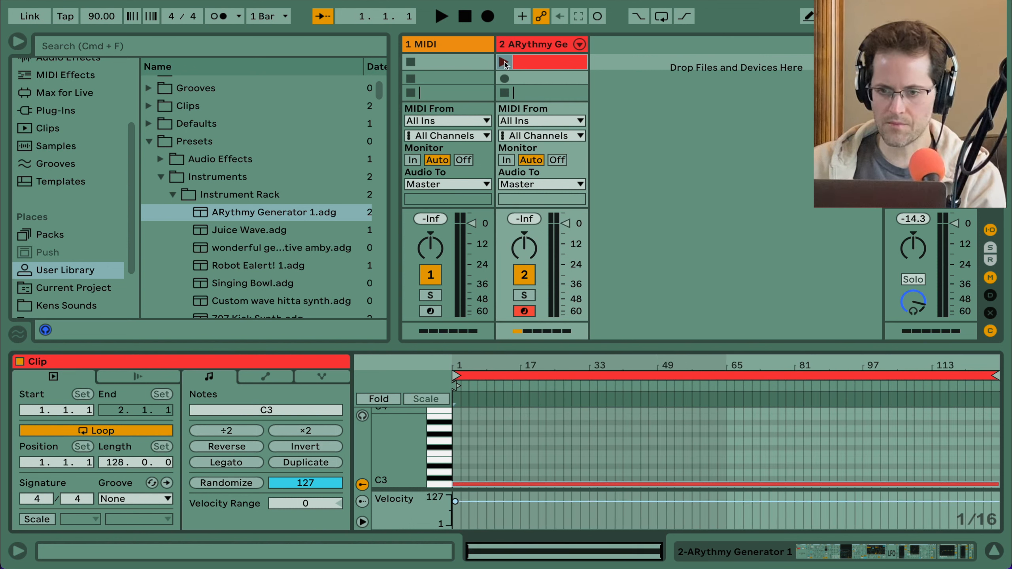
Step: Examine the device chain of the ARythmy Generator 1 rack, from the Arpeggiator through Operator and the effects behind it
key("shift+Tab")
scroll(576, 421, "right", 10)
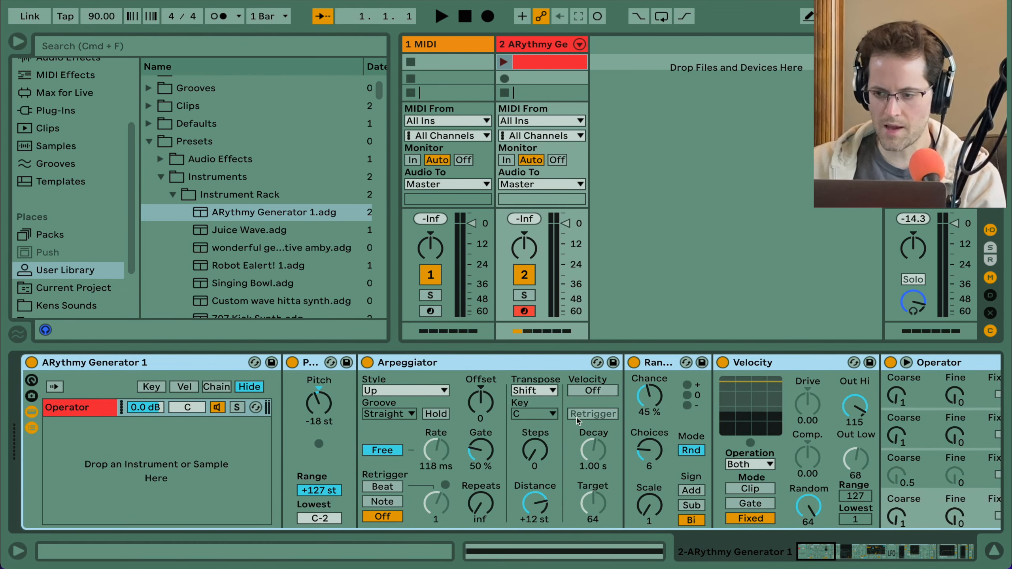
scroll(578, 421, "right", 2)
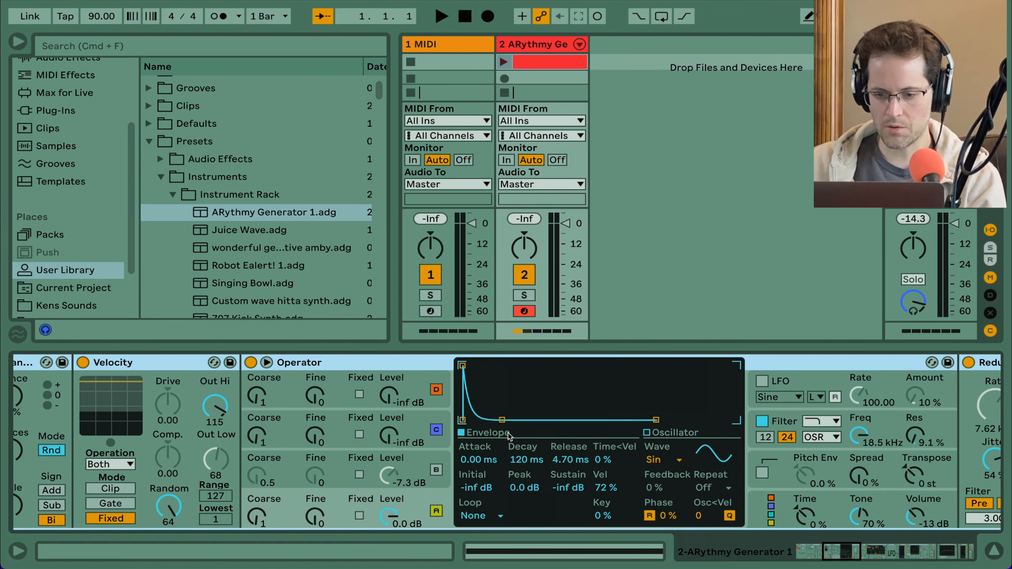
scroll(433, 455, "right", 10)
scroll(432, 455, "right", 8)
scroll(401, 461, "left", 20)
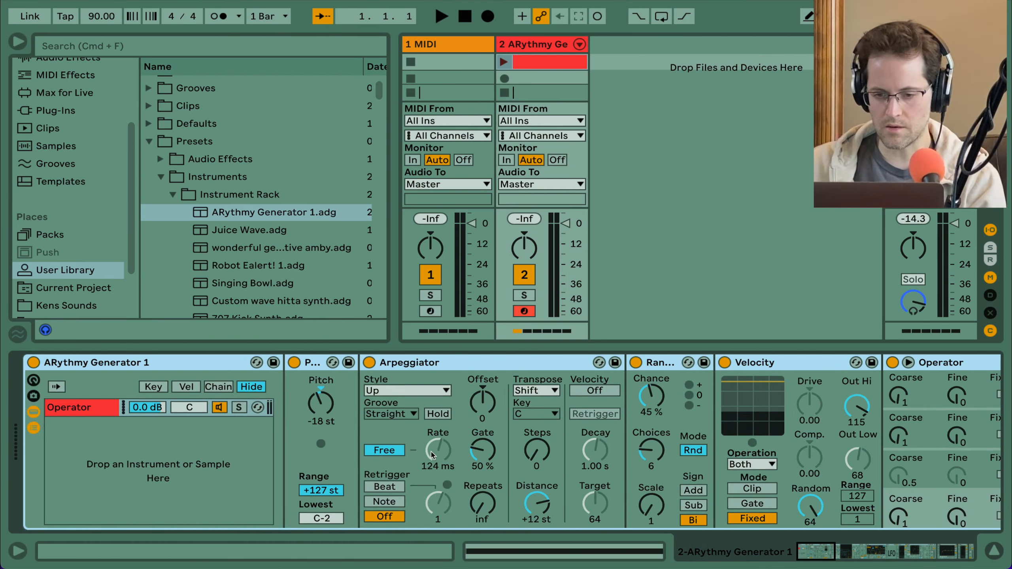
Step: Switch off the Redux and Reverb devices in the rack
scroll(339, 428, "right", 6)
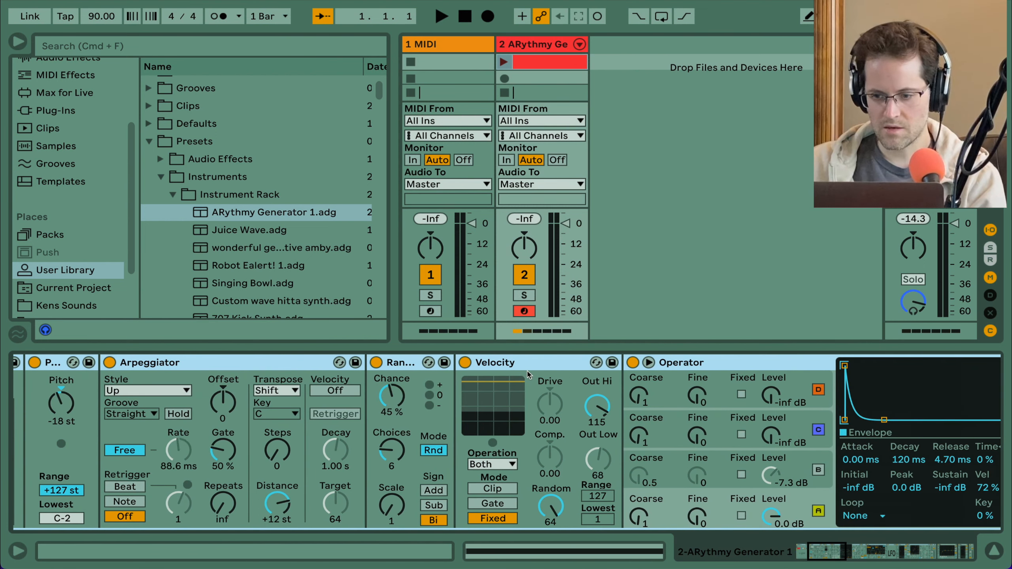
scroll(528, 375, "right", 20)
scroll(528, 375, "right", 8)
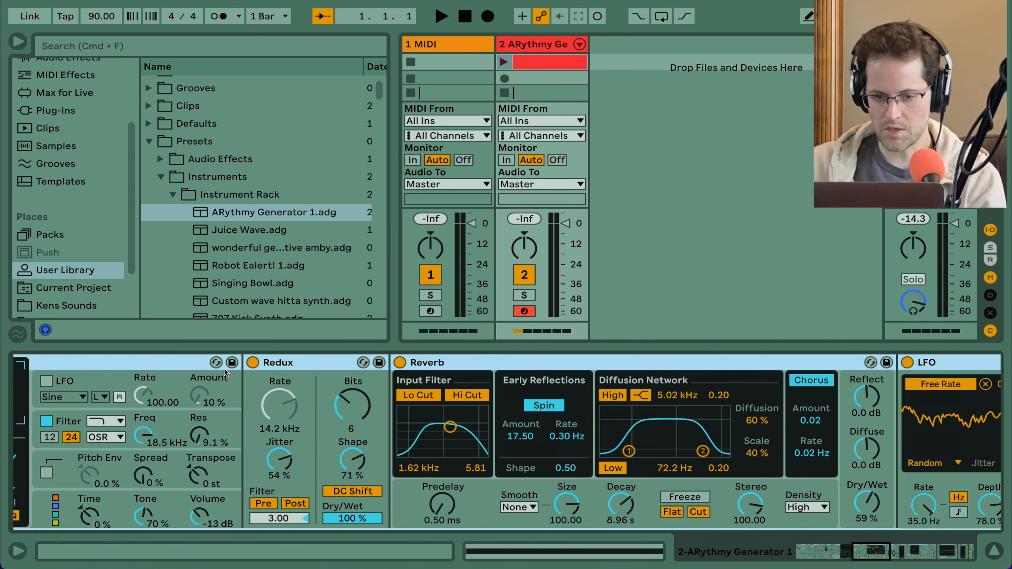
left_click(253, 363)
left_click(400, 362)
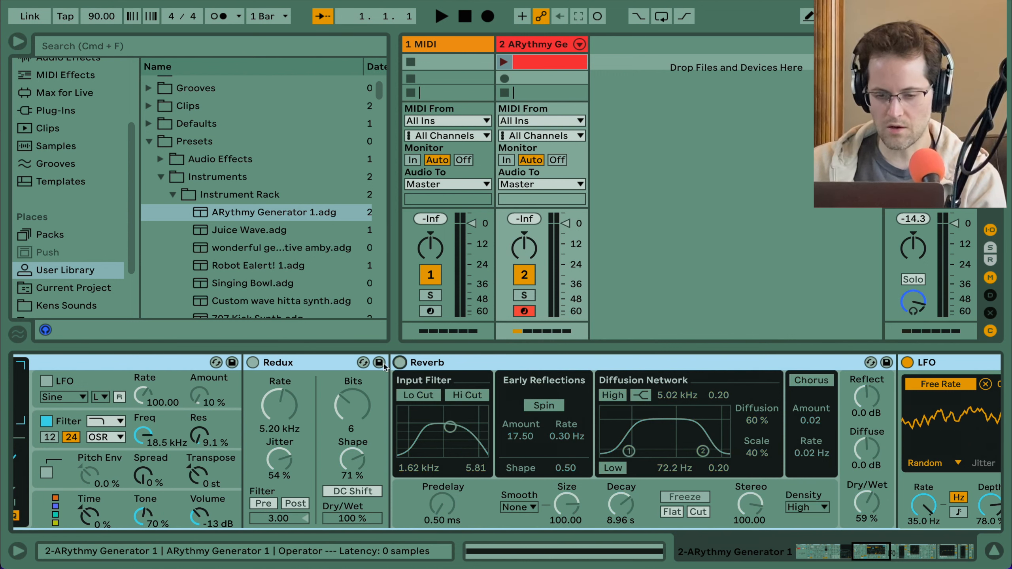
Step: Switch off the Corpus device between the rack's Compressor and Limiter
scroll(288, 410, "right", 3)
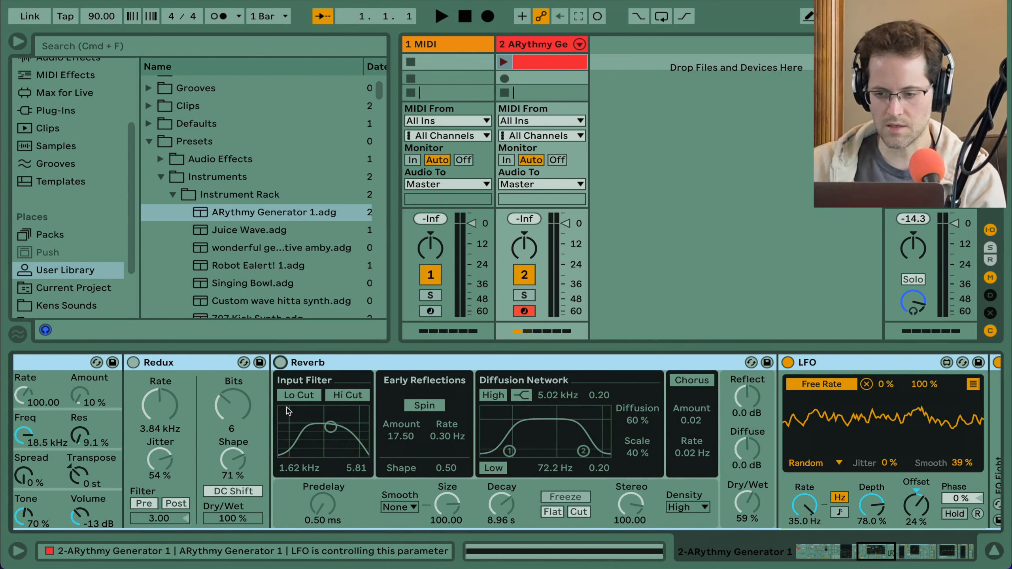
scroll(289, 411, "right", 15)
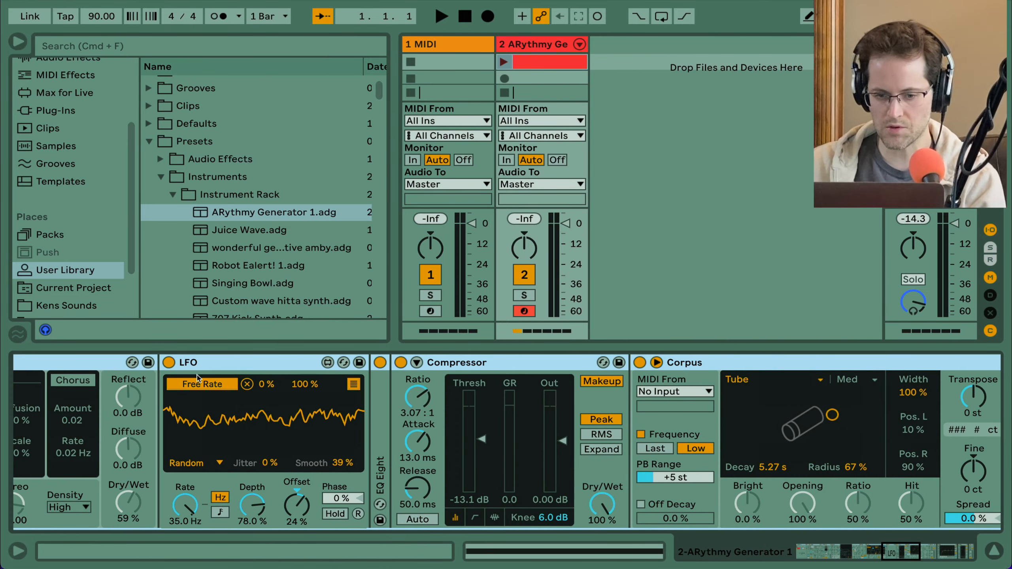
scroll(425, 374, "right", 5)
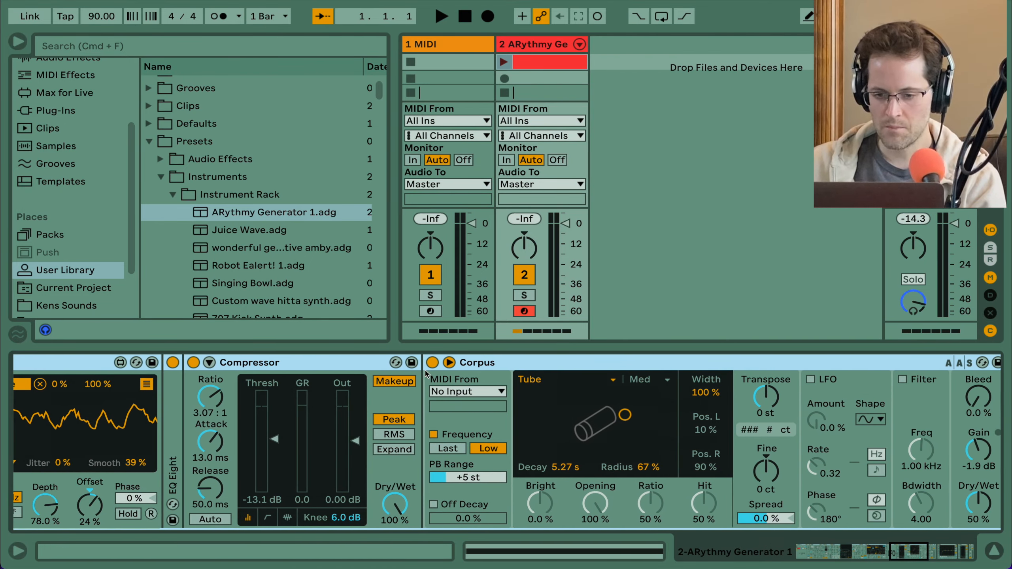
scroll(462, 395, "right", 10)
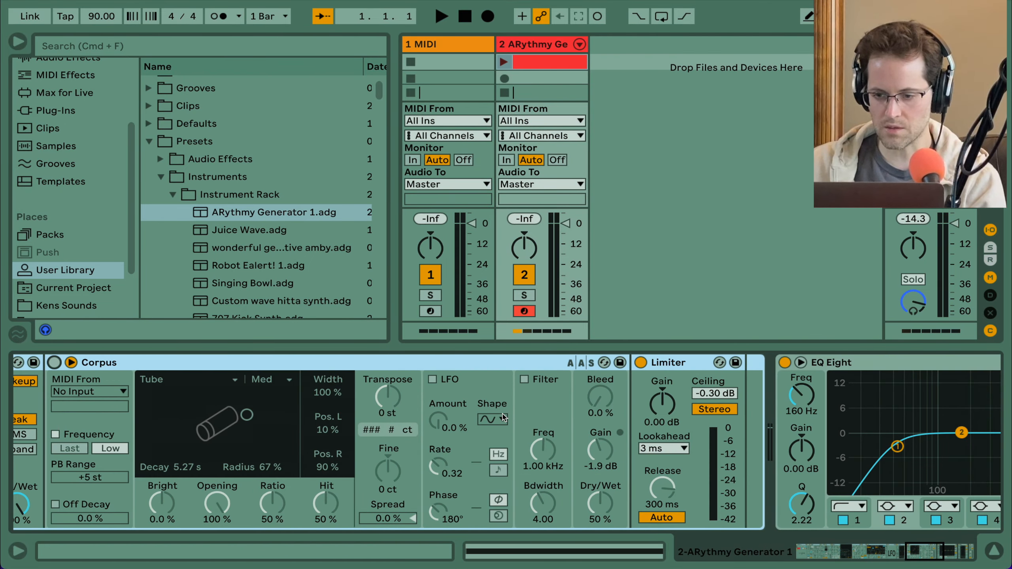
scroll(503, 417, "right", 18)
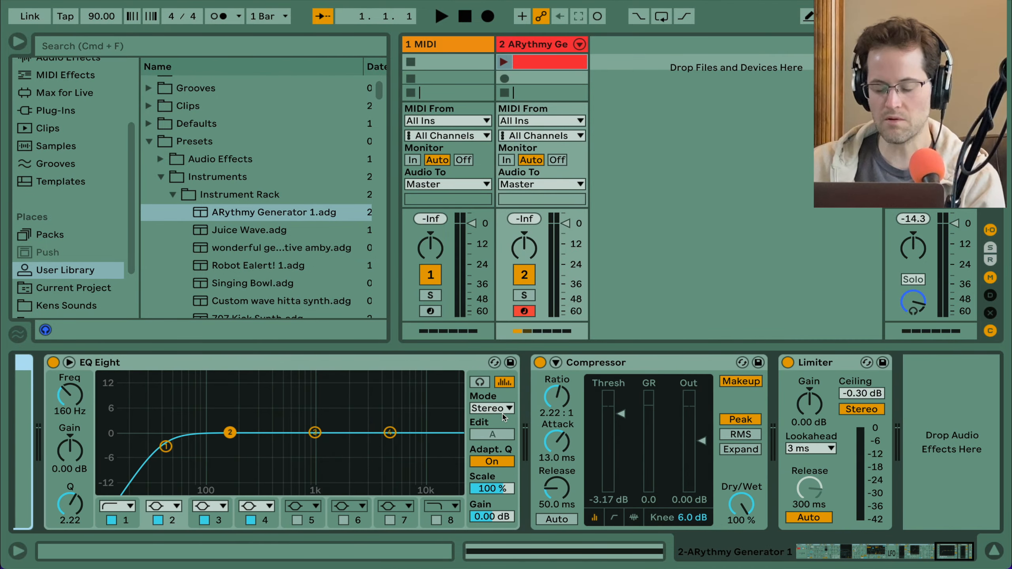
Step: Switch off the Arpeggiator at the start of the rack's chain and audition single notes
scroll(505, 417, "left", 20)
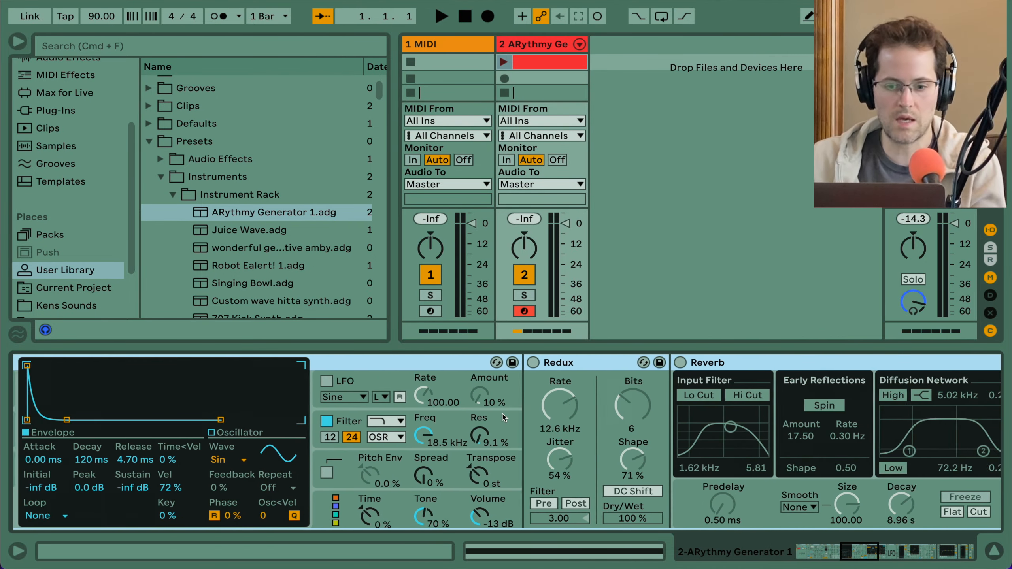
scroll(504, 418, "left", 15)
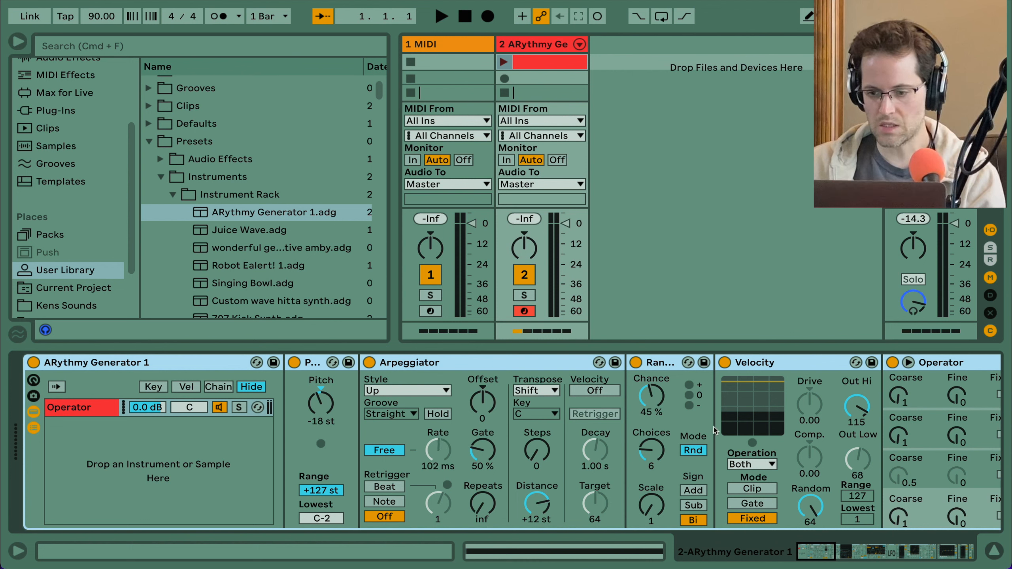
left_click(370, 364)
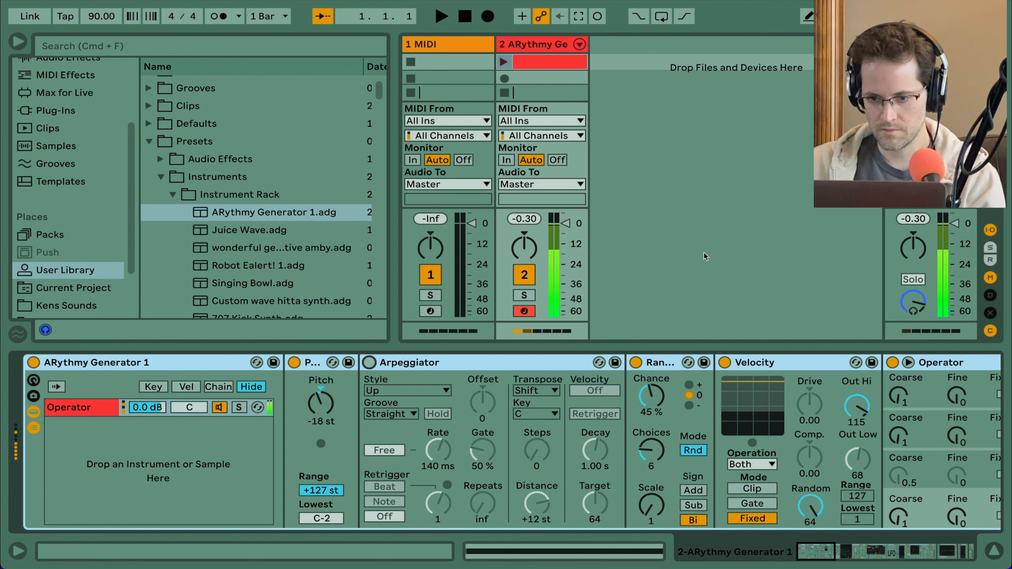
Step: Shorten the Decay of Operator's amplitude envelope to 74.1 ms
scroll(673, 449, "right", 10)
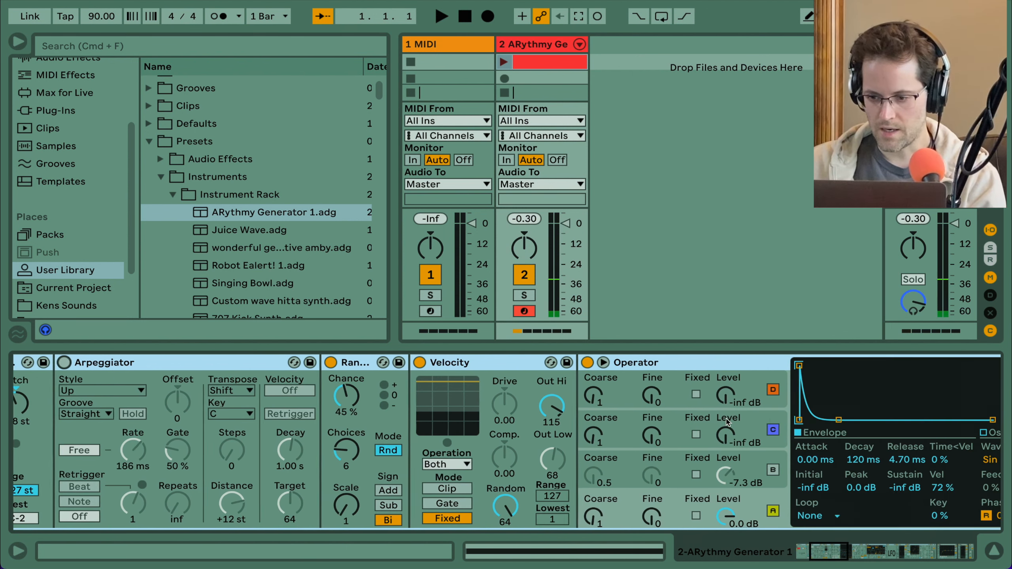
scroll(674, 449, "right", 3)
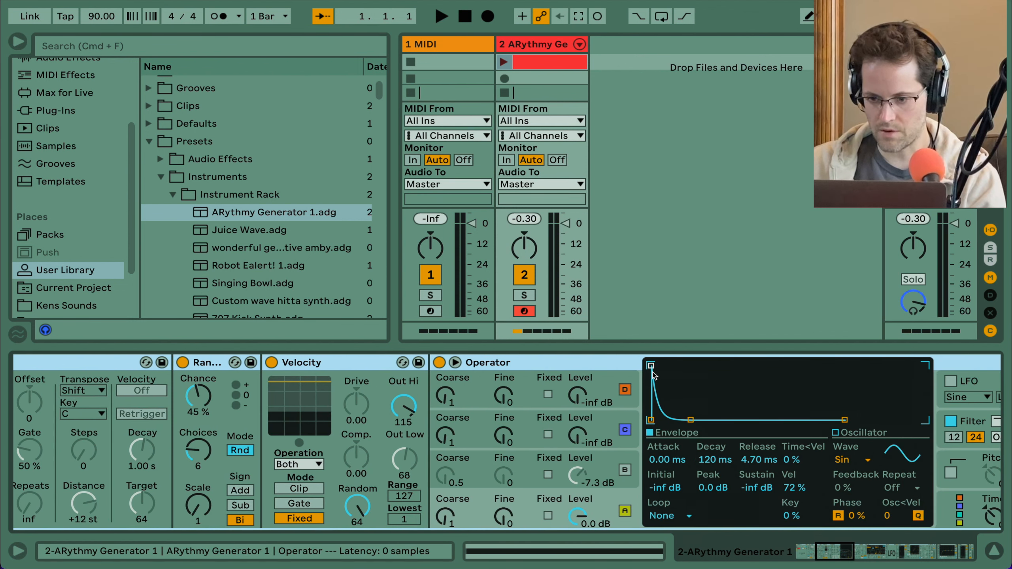
mouse_move(692, 421)
left_mouse_down()
mouse_move(705, 365)
mouse_move(686, 420)
left_mouse_up()
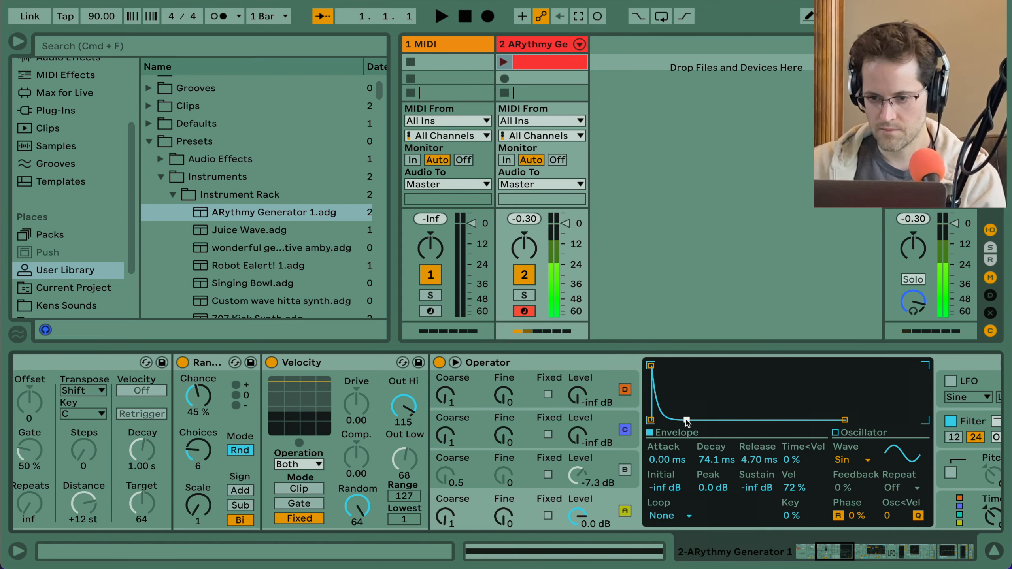
Step: Switch the Arpeggiator back on and lower the Pitch device to -25 st
scroll(686, 422, "left", 12)
left_click(372, 361)
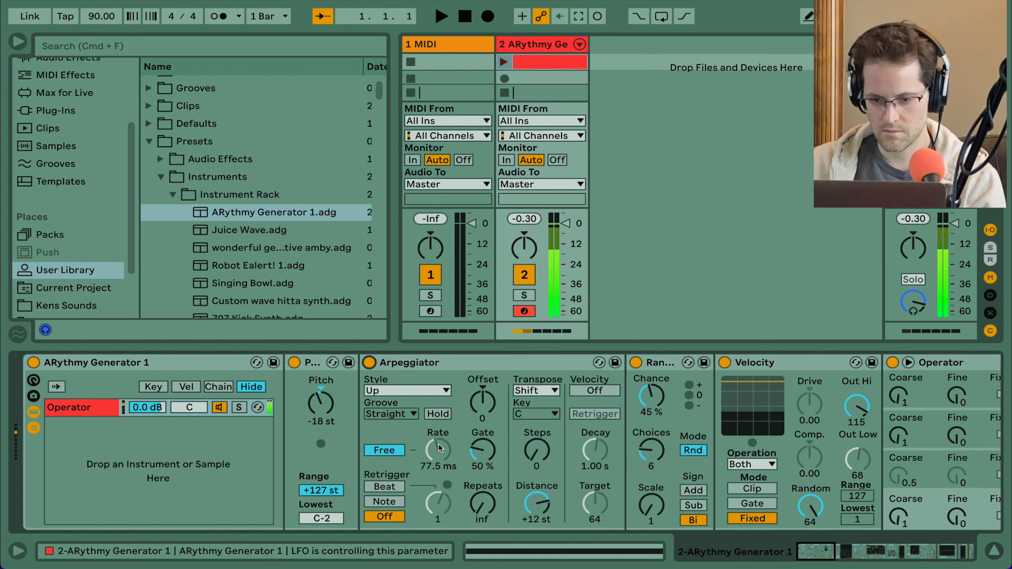
left_click_drag(321, 403, 320, 406)
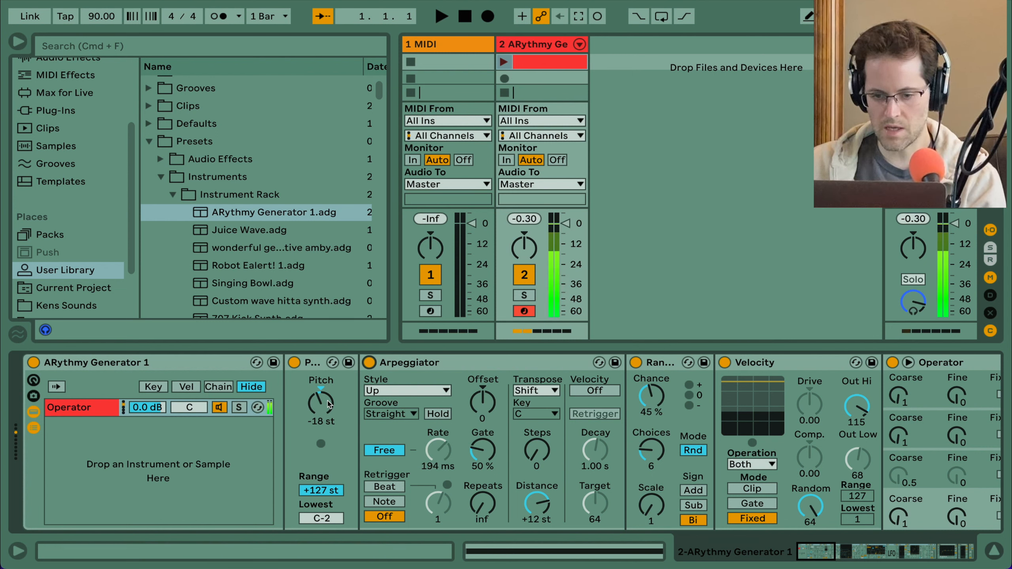
key("Down")
key("Down")
key("Down")
key("Down")
key("Down")
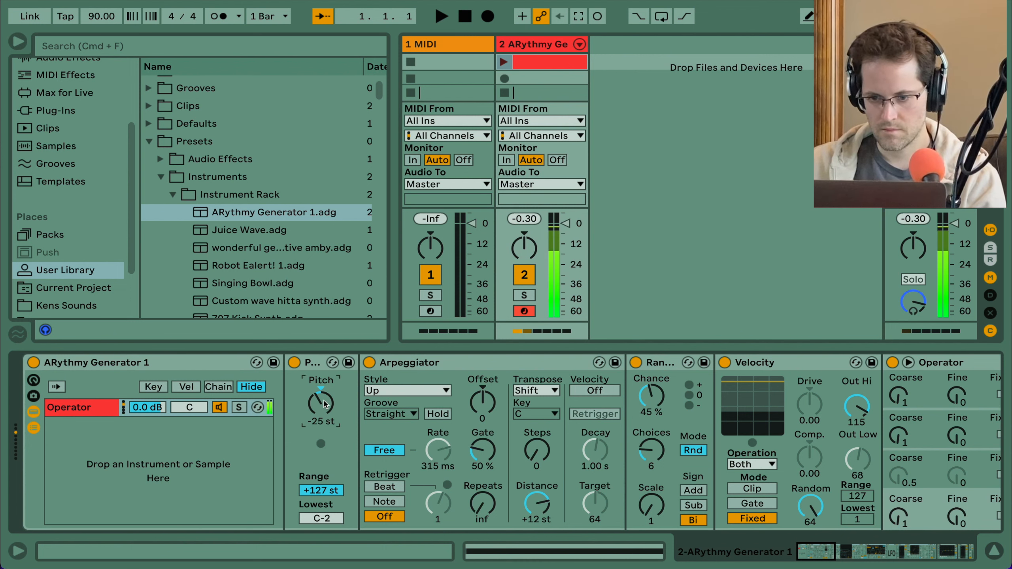
Step: Collapse the Operator device in the rack's chain
scroll(518, 413, "right", 5)
scroll(520, 413, "right", 10)
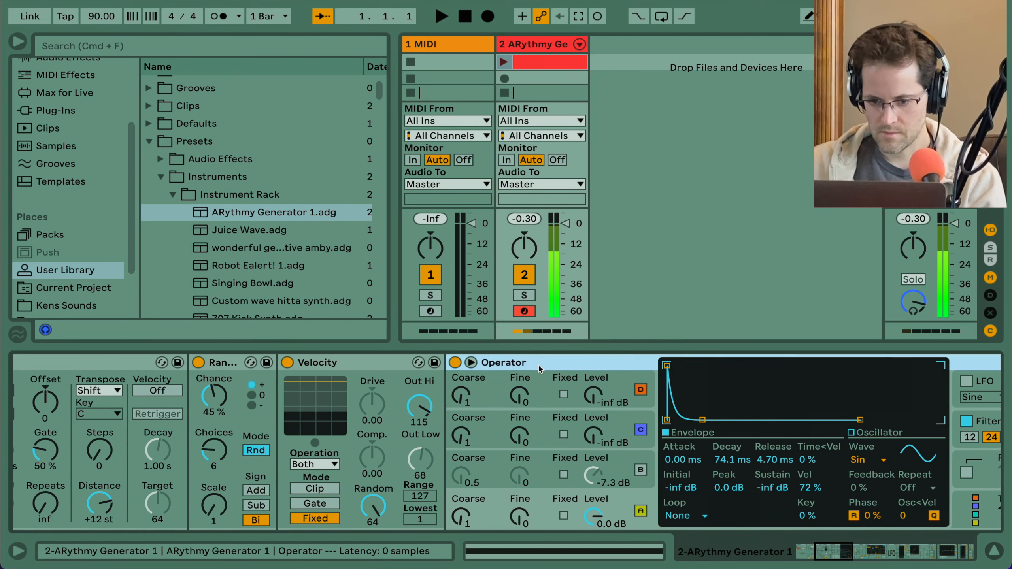
double_click(539, 365)
scroll(518, 402, "right", 2)
scroll(517, 402, "right", 1)
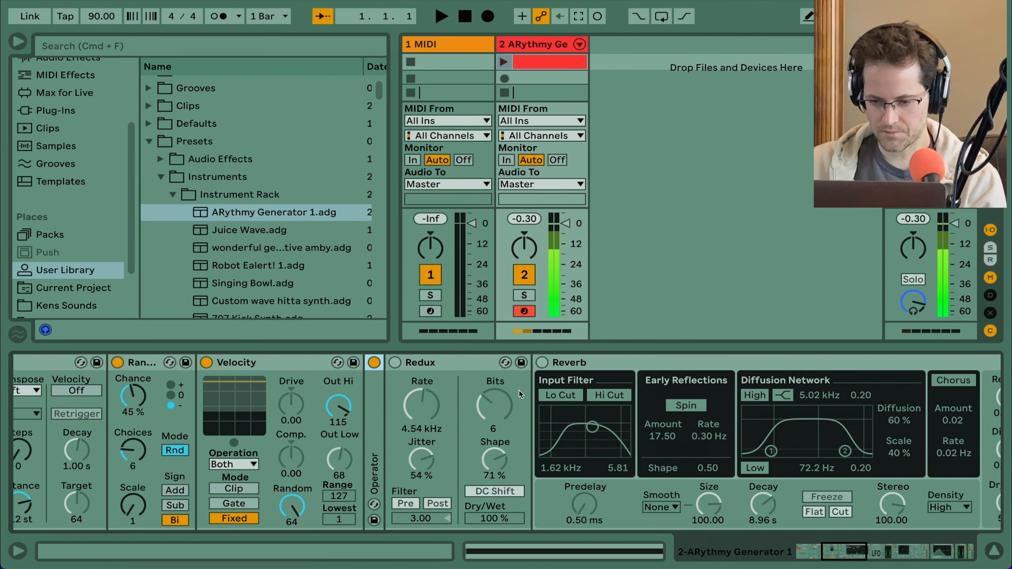
Step: Switch the Reverb back on and lower its Dry/Wet to 20%
left_click(542, 363)
scroll(550, 402, "right", 11)
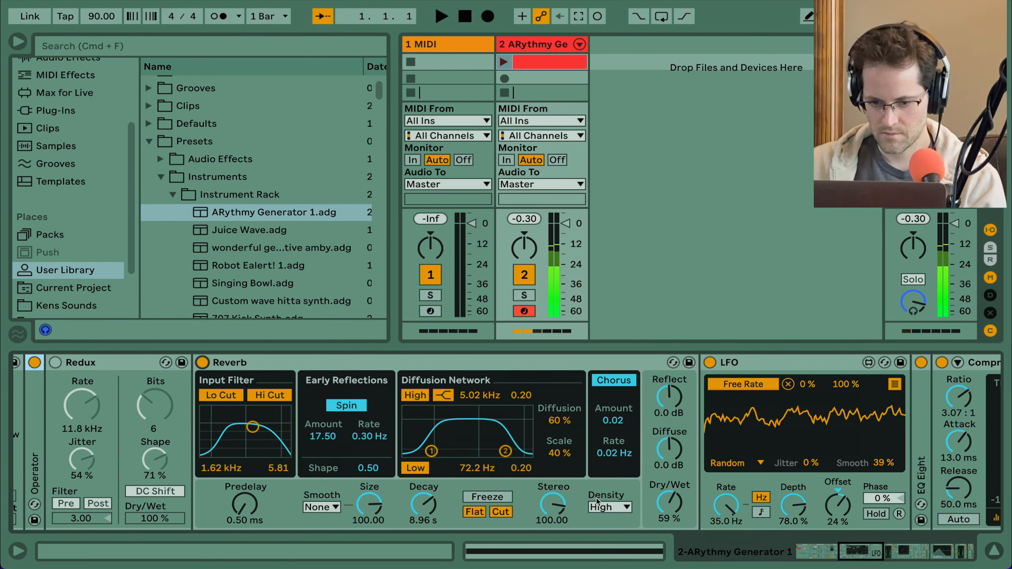
left_click_drag(670, 503, 669, 534)
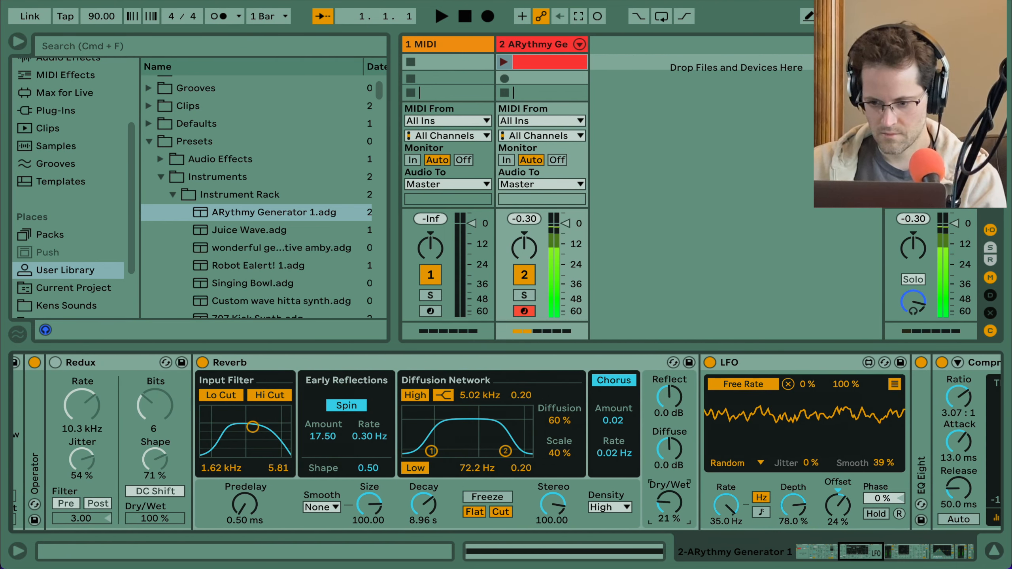
scroll(671, 496, "right", 10)
scroll(671, 496, "right", 9)
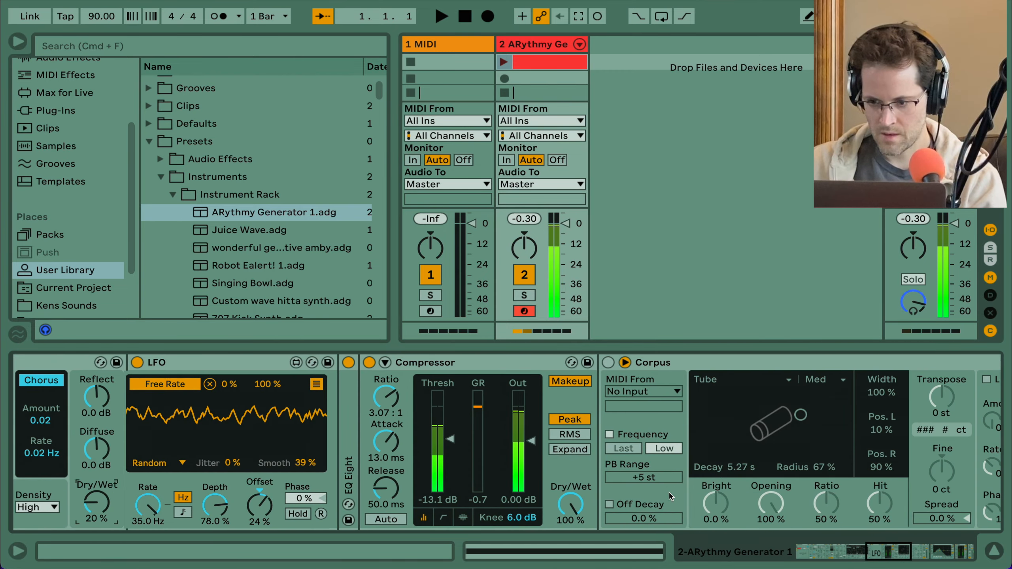
Step: Set the LFO after the Reverb to a Rate of 40.0 Hz and a Depth of 44.9%
scroll(643, 500, "left", 11)
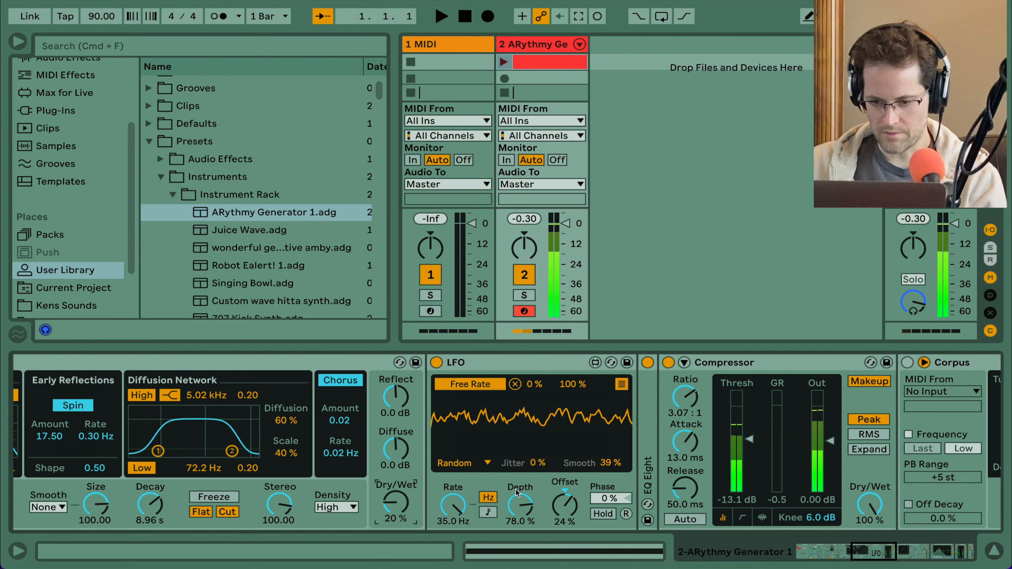
left_click_drag(528, 512, 524, 516)
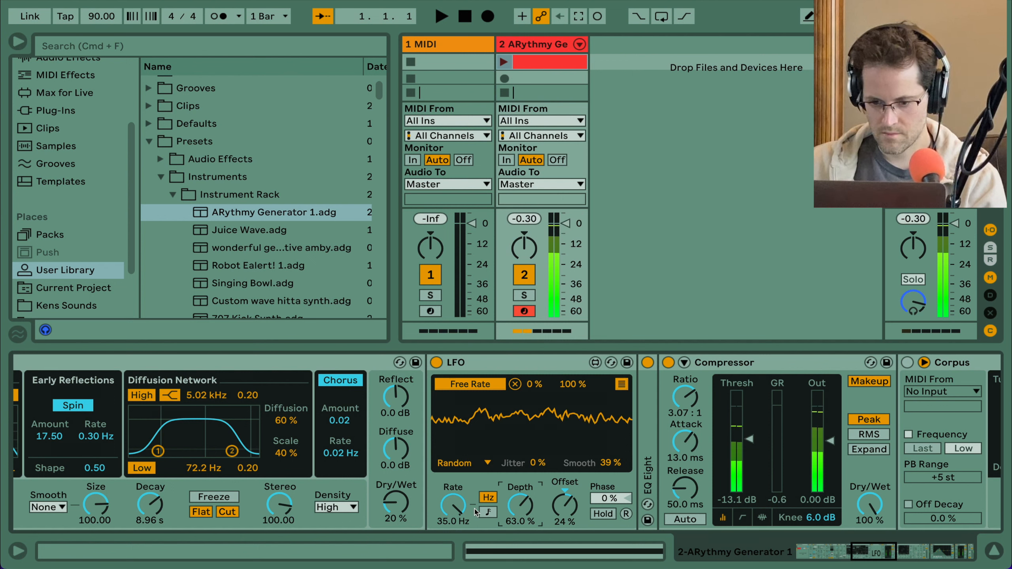
left_click_drag(463, 509, 463, 503)
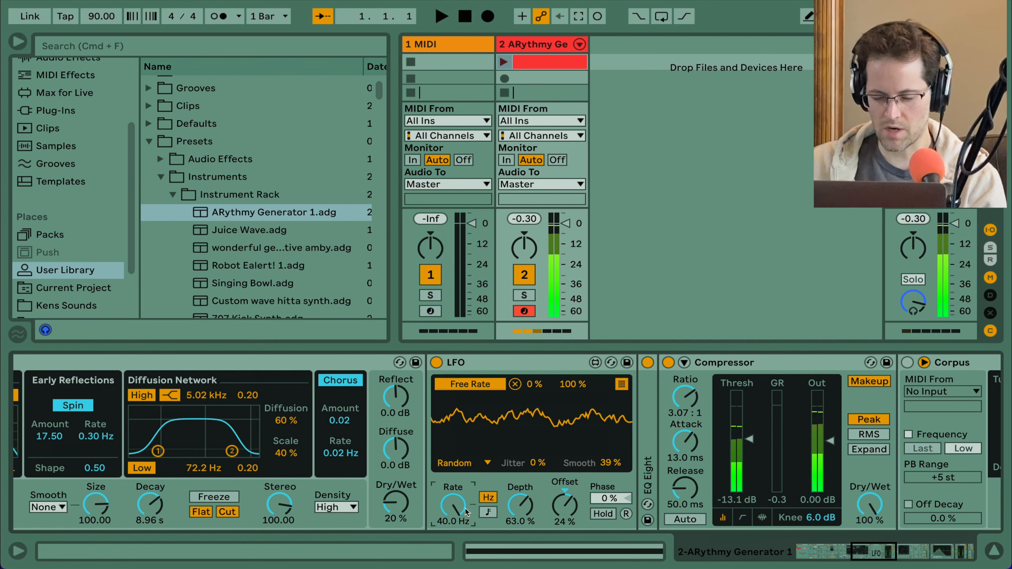
left_click(523, 509)
left_click_drag(524, 507, 523, 518)
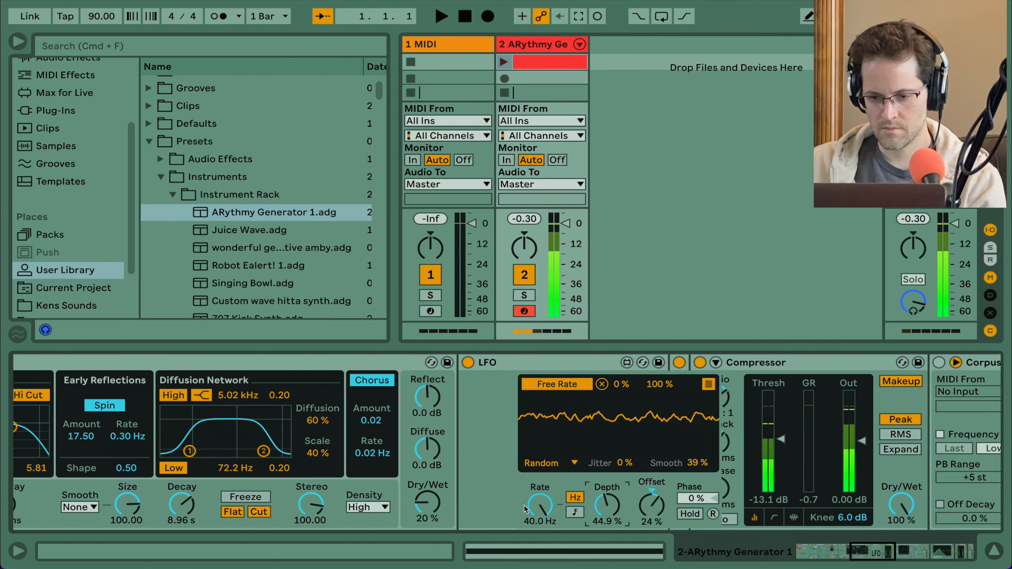
Step: Bypass the Random device to audition the arpeggio without it, and switch it back on
scroll(514, 507, "left", 15)
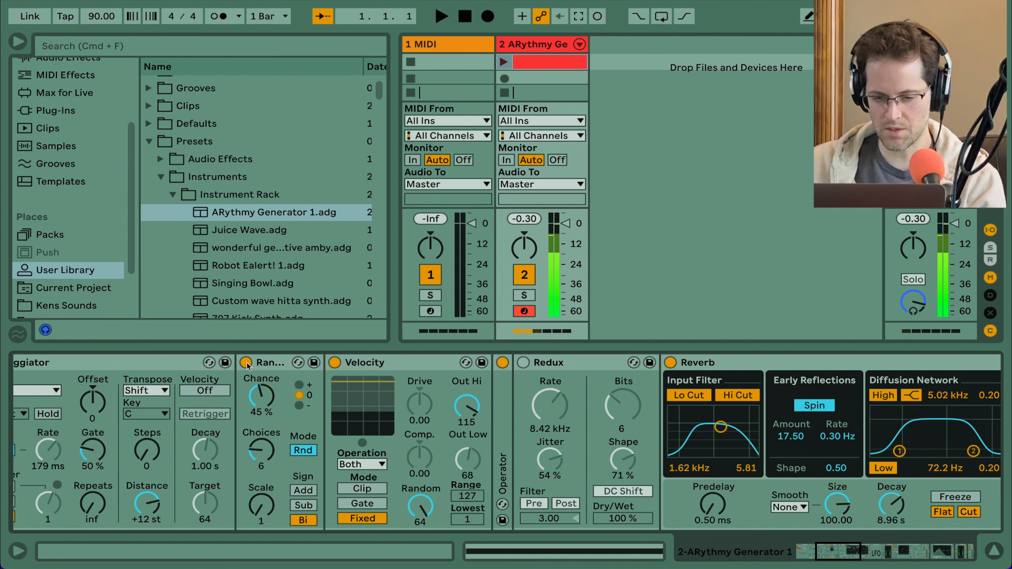
left_click(246, 363)
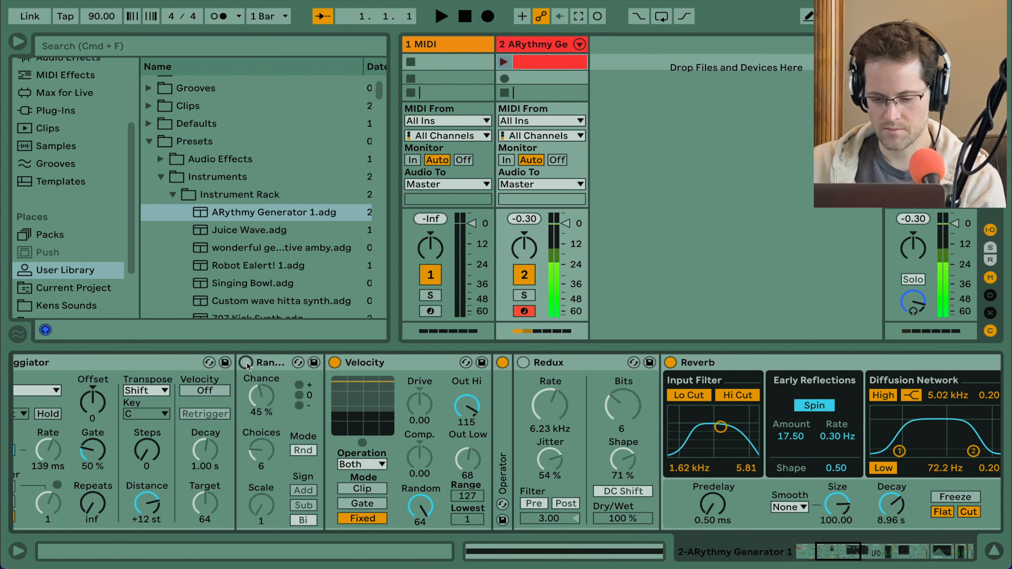
scroll(247, 366, "left", 4)
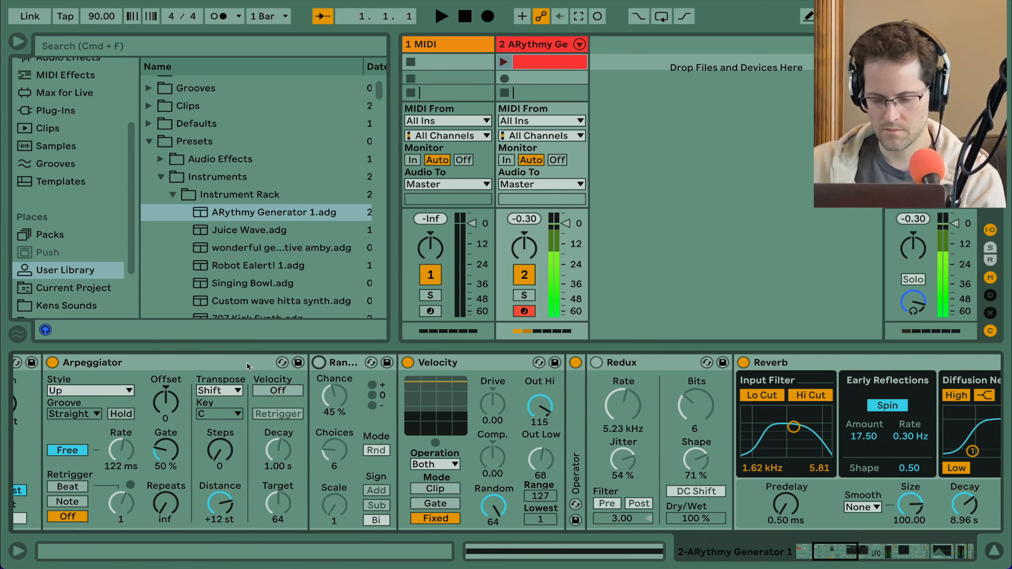
scroll(247, 366, "left", 6)
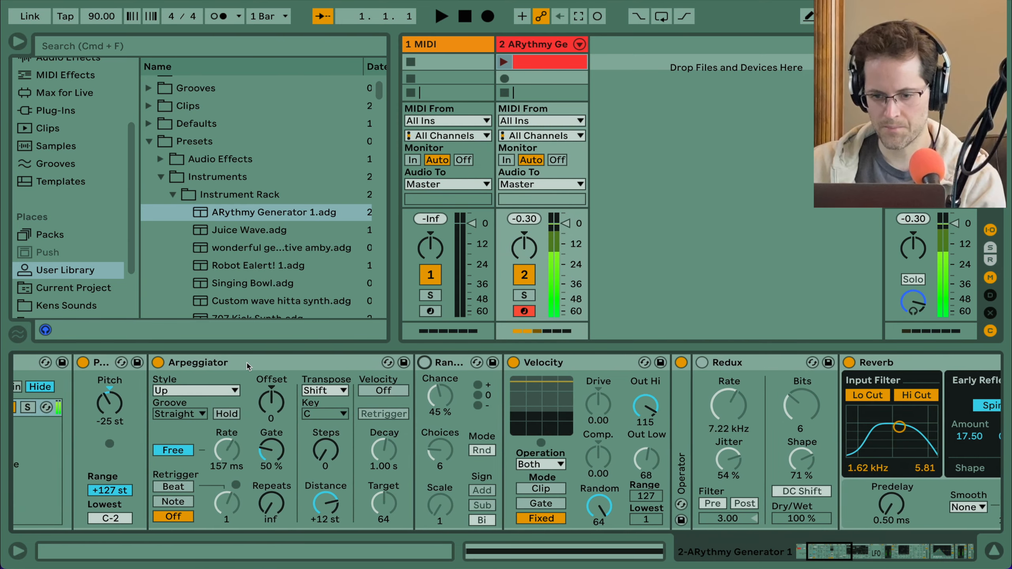
scroll(247, 367, "left", 1)
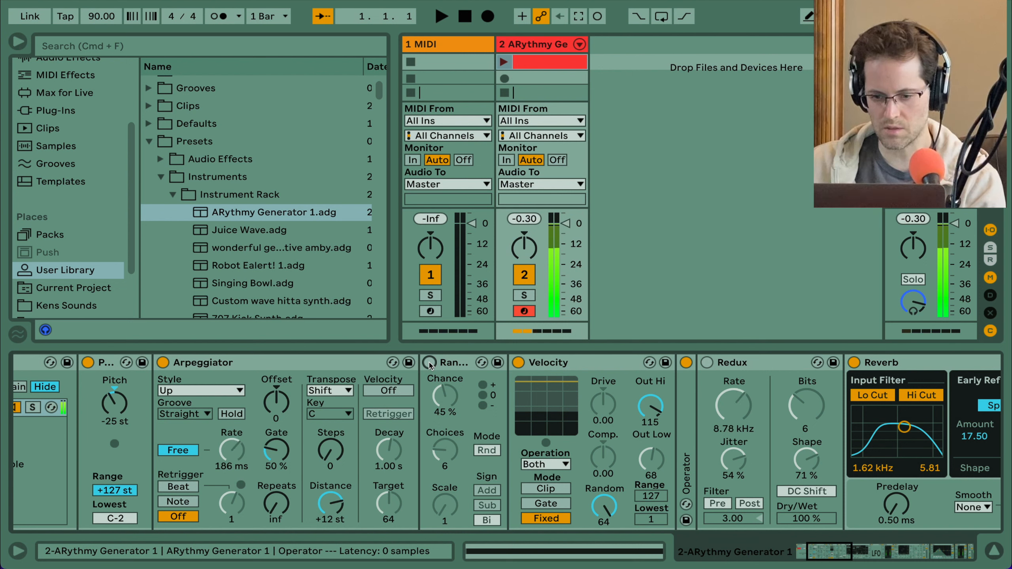
left_click(430, 363)
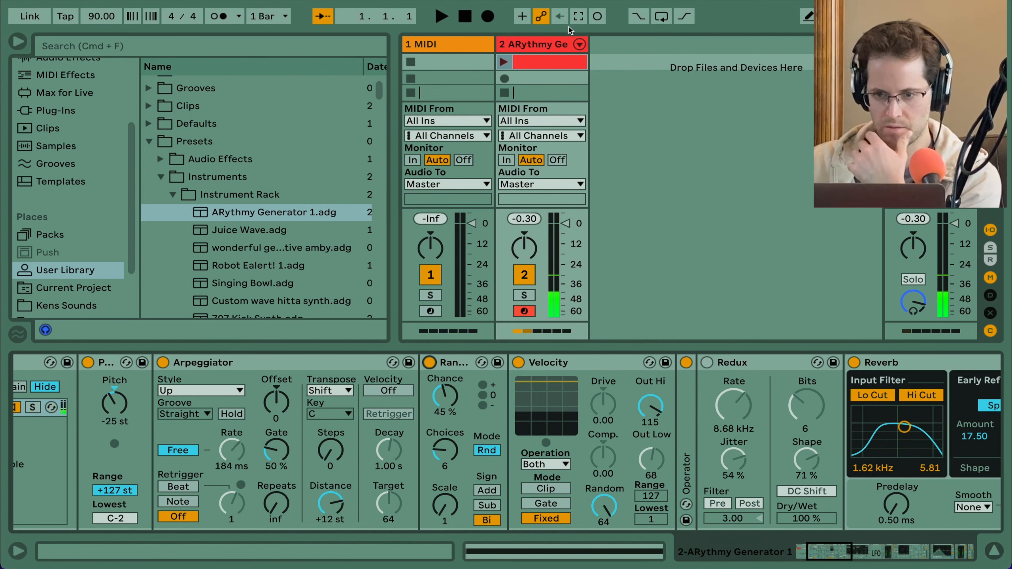
Step: Launch the long clip on the ARythmy Generator track and set the Pitch device to -18 st
left_click(505, 62)
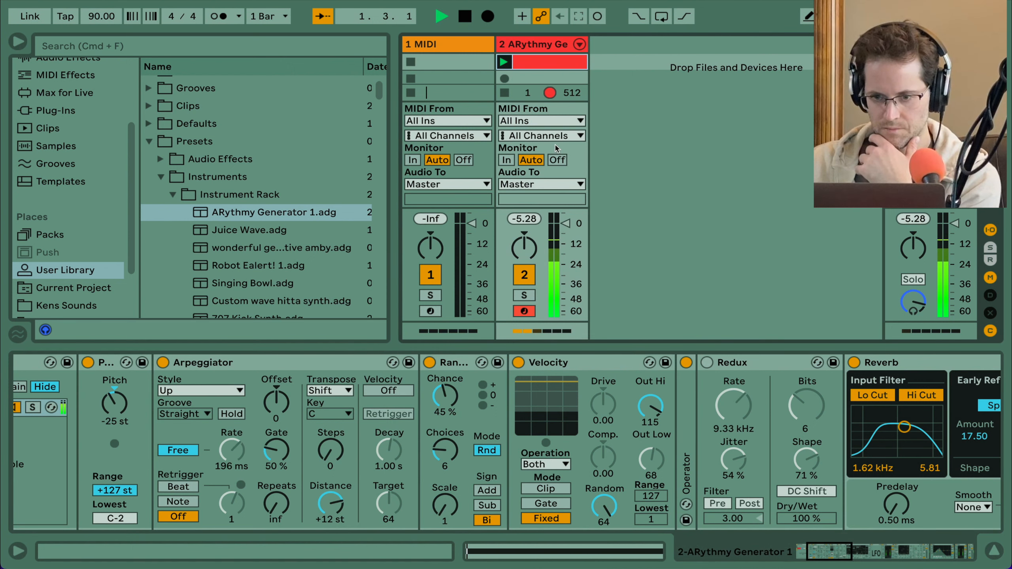
left_click(115, 407)
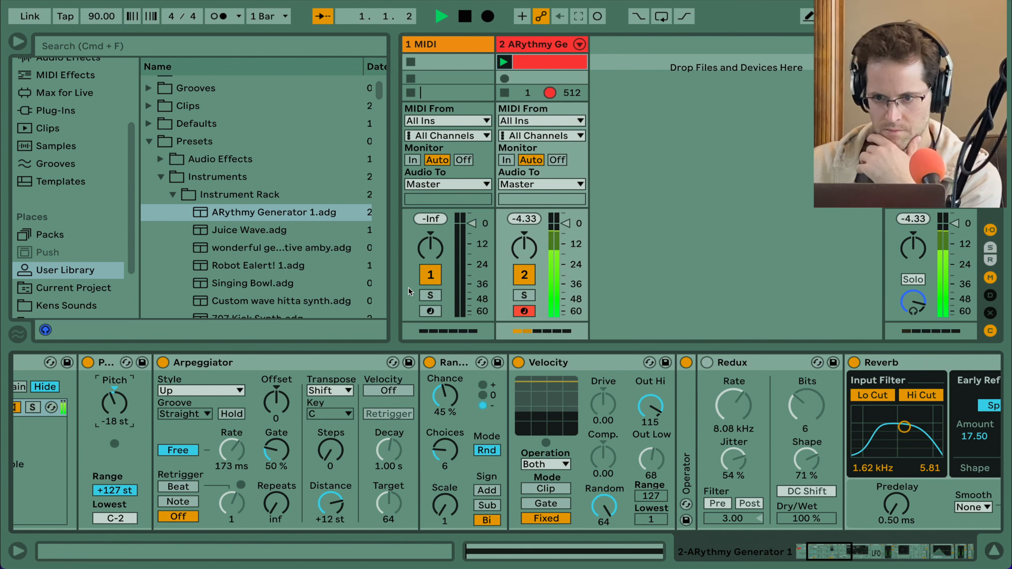
Step: Switch Redux and Corpus back on, setting Corpus's Gain to -7.6 dB and Dry/Wet to 37%
scroll(389, 407, "right", 10)
scroll(389, 407, "right", 5)
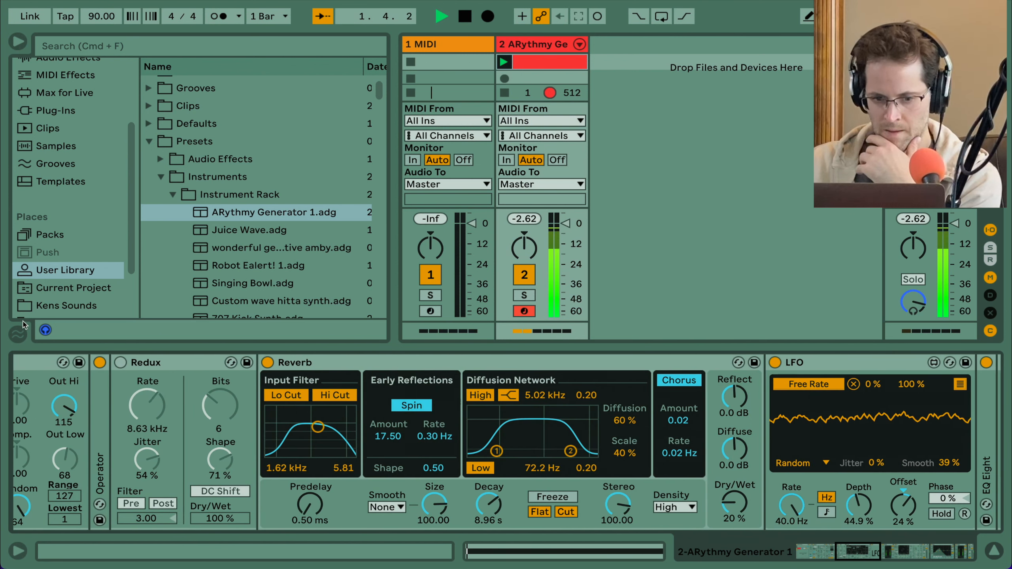
left_click(121, 363)
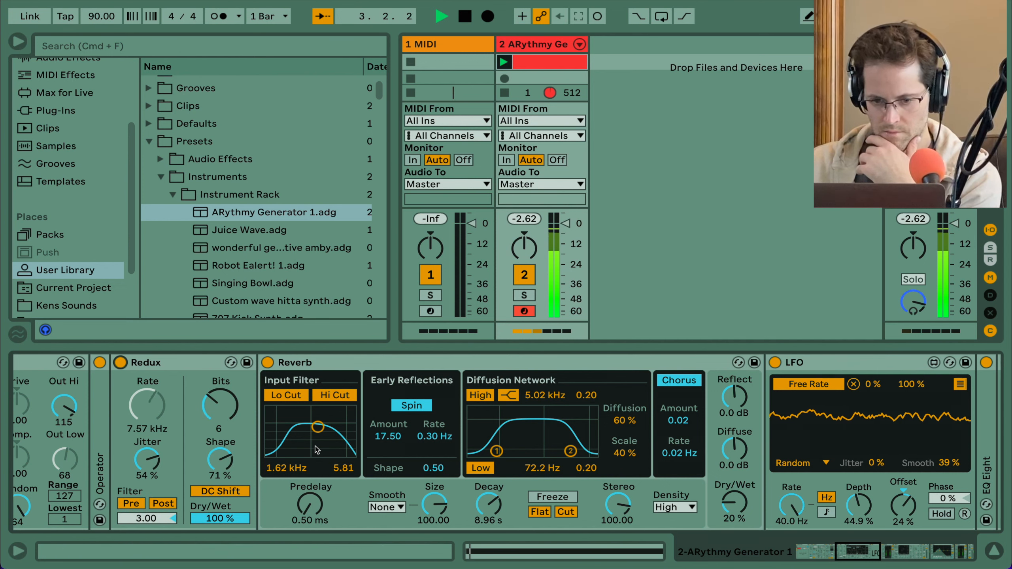
scroll(316, 450, "right", 10)
scroll(316, 450, "right", 7)
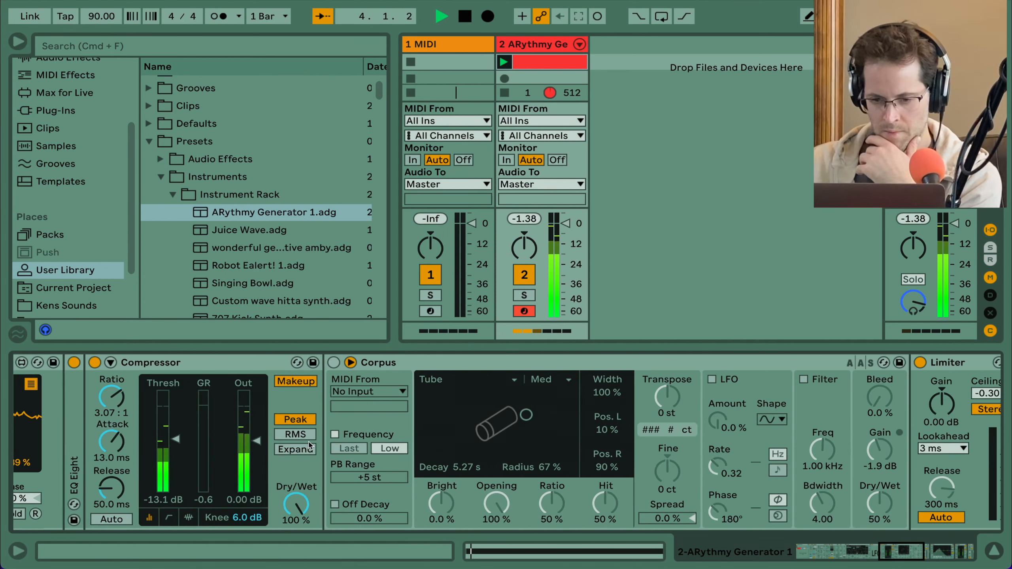
left_click(291, 363)
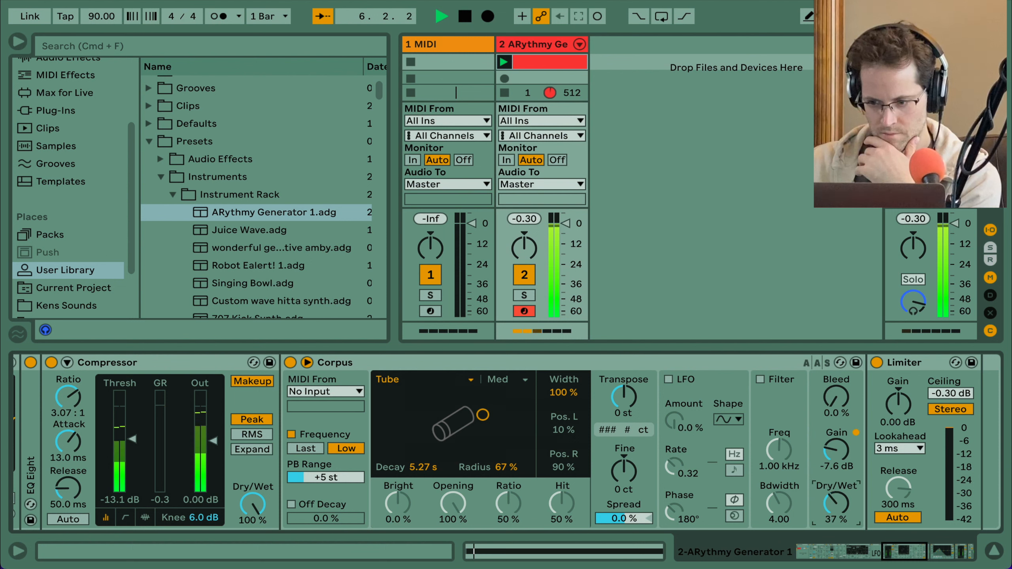
Step: Lower Corpus's Dry/Wet to 28% and bypass the device to audition the rhythm without it
left_click(291, 362)
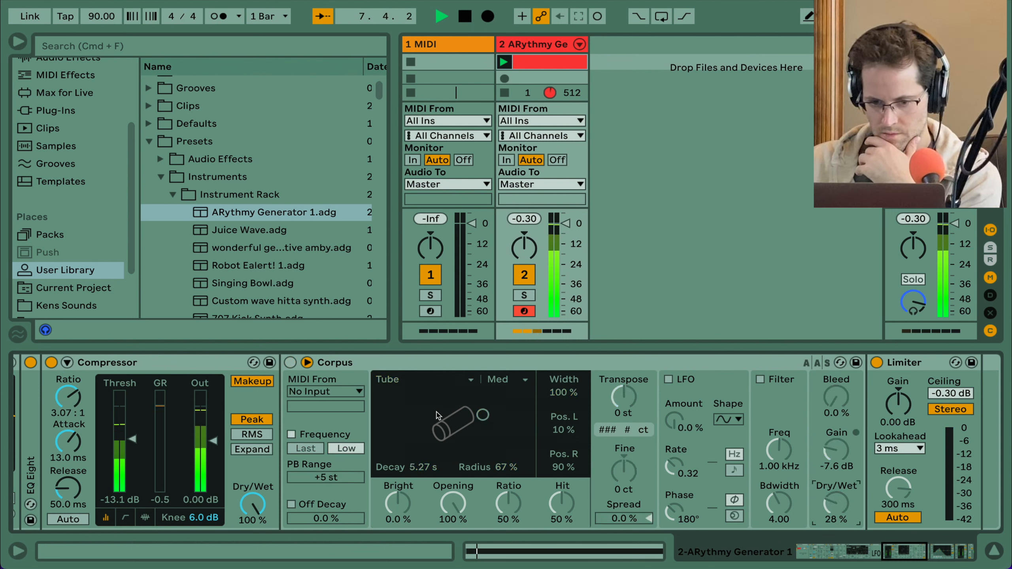
scroll(395, 404, "left", 10)
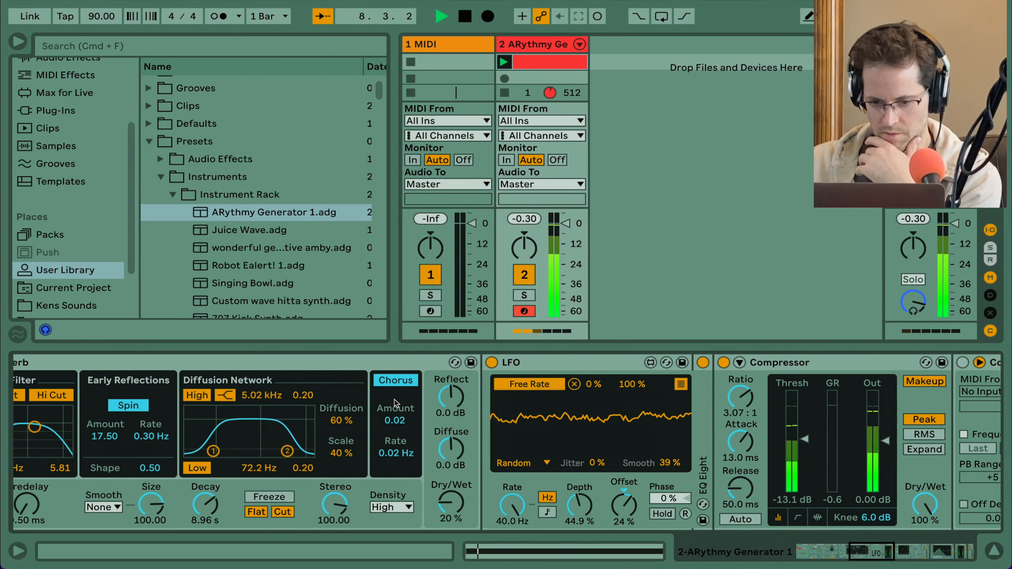
scroll(395, 404, "left", 15)
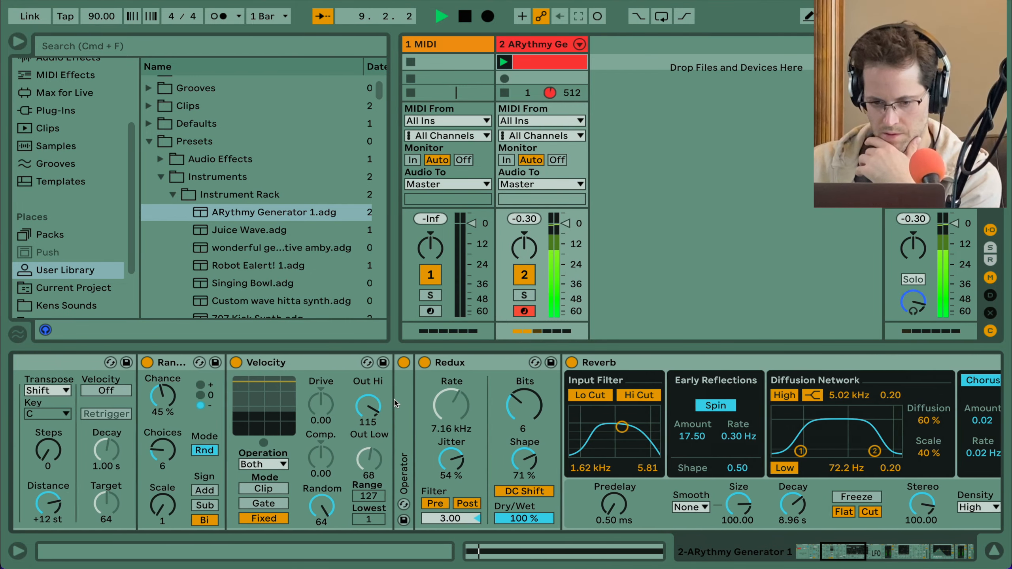
scroll(396, 404, "left", 10)
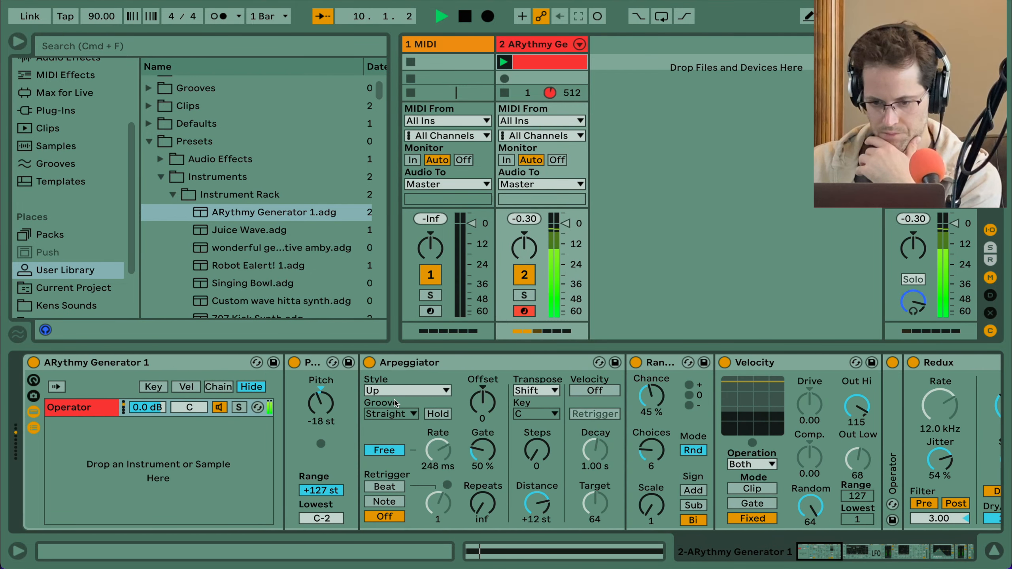
Step: Unfold the Operator device in the rack and set its Volume to -18 dB
scroll(396, 404, "right", 8)
scroll(395, 404, "right", 5)
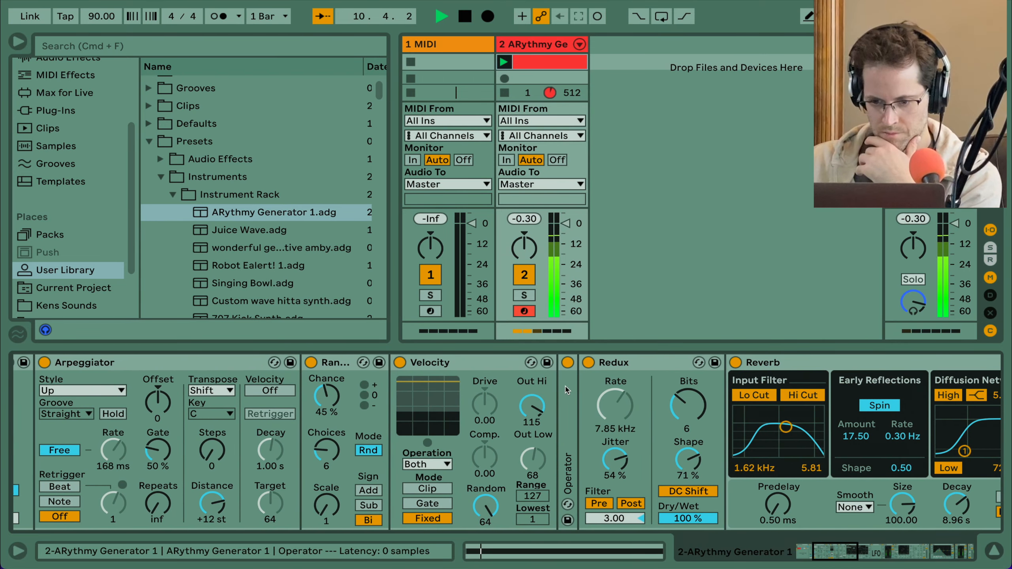
left_click(567, 390)
double_click(568, 390)
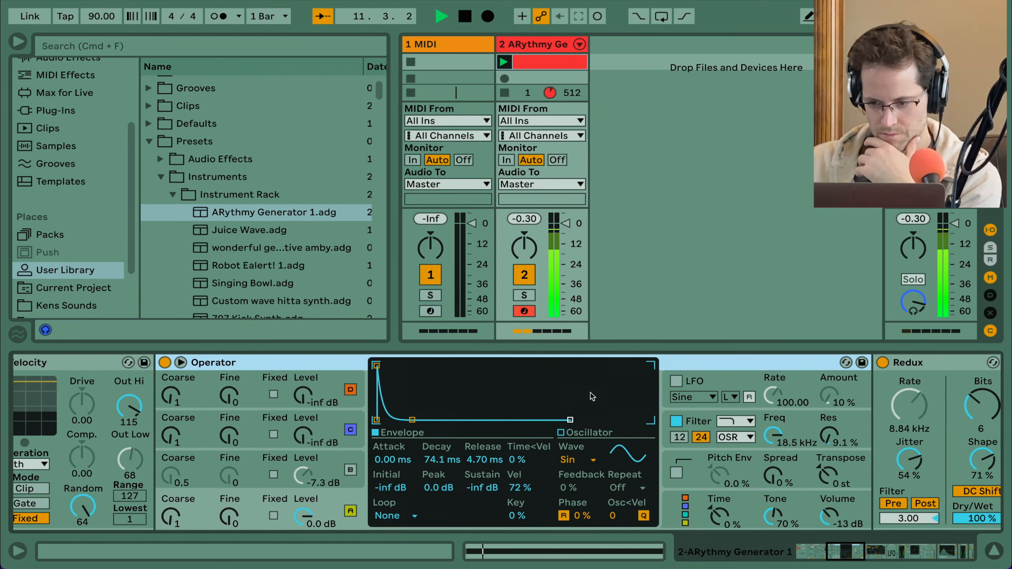
left_click_drag(818, 512, 818, 519)
scroll(820, 515, "right", 15)
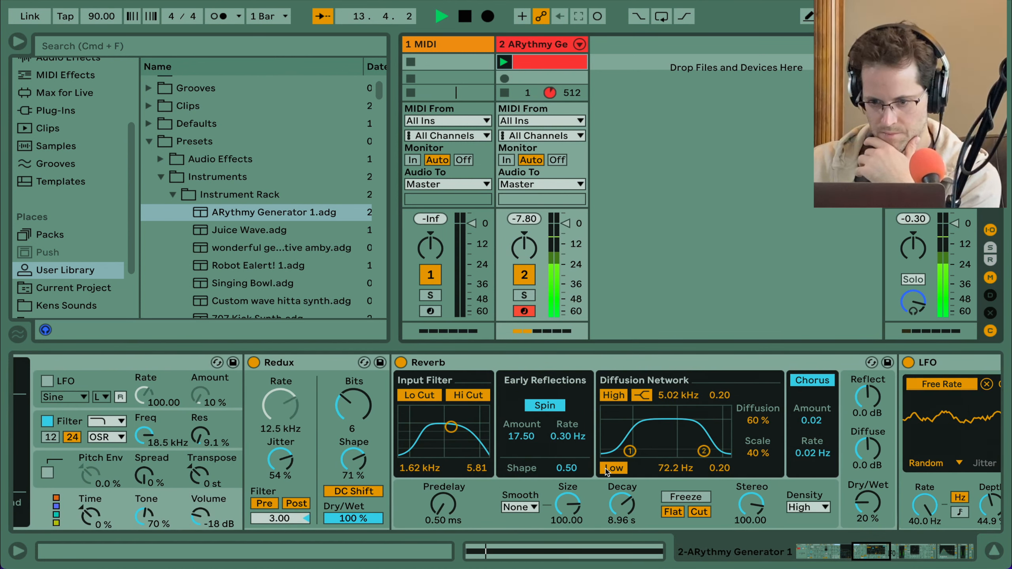
Step: Switch Corpus back on and set its Gain to -11 dB, Decay to 753 ms and Radius to 31%
scroll(606, 472, "right", 15)
scroll(607, 473, "right", 10)
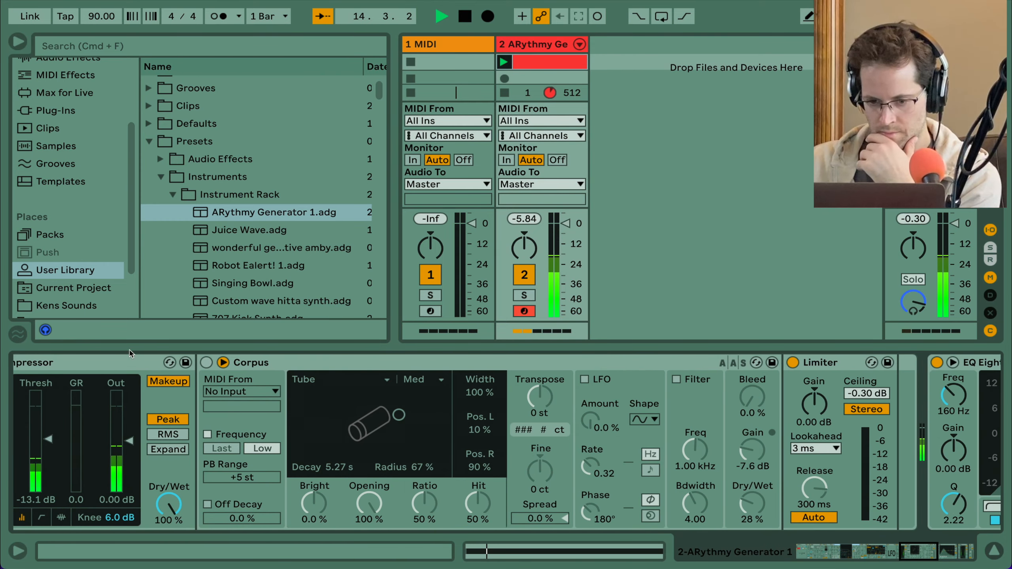
left_click(206, 362)
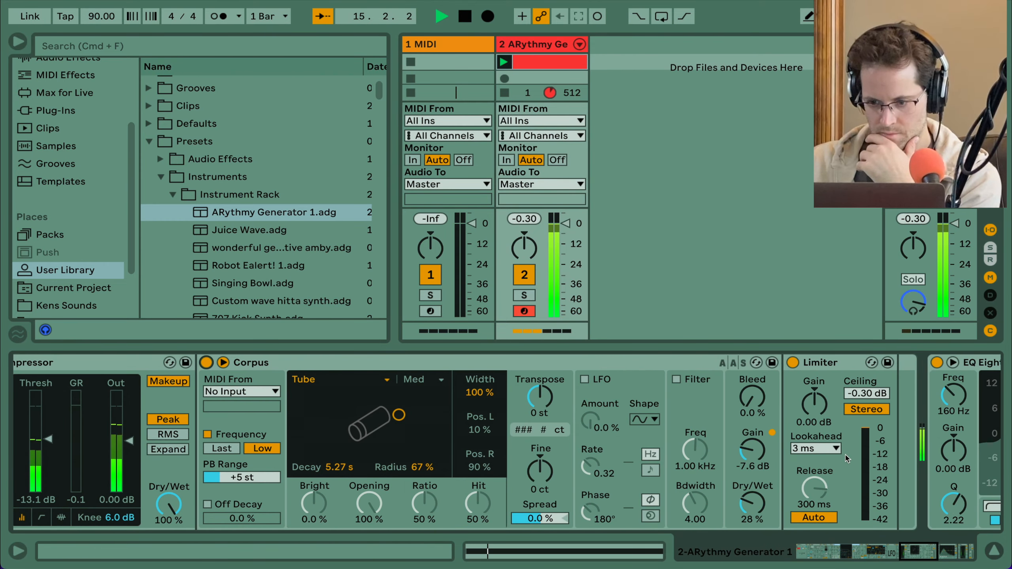
left_click_drag(752, 450, 753, 452)
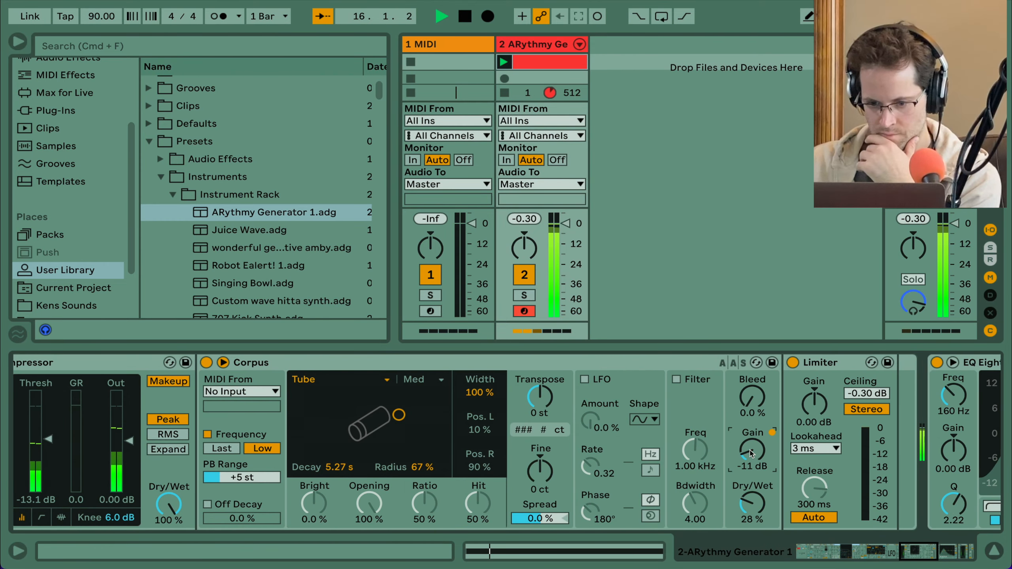
left_click_drag(339, 467, 339, 484)
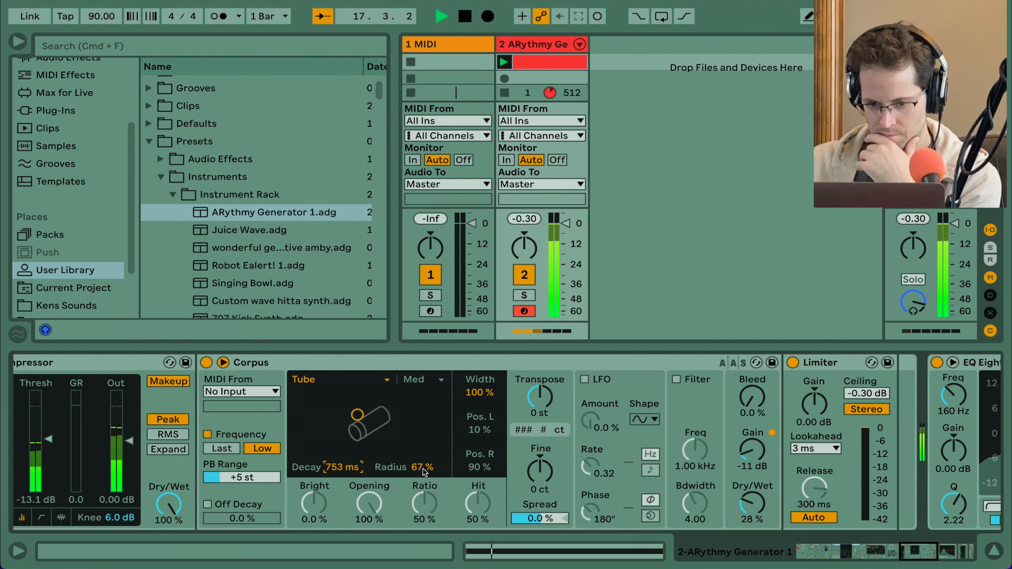
left_click_drag(422, 467, 422, 481)
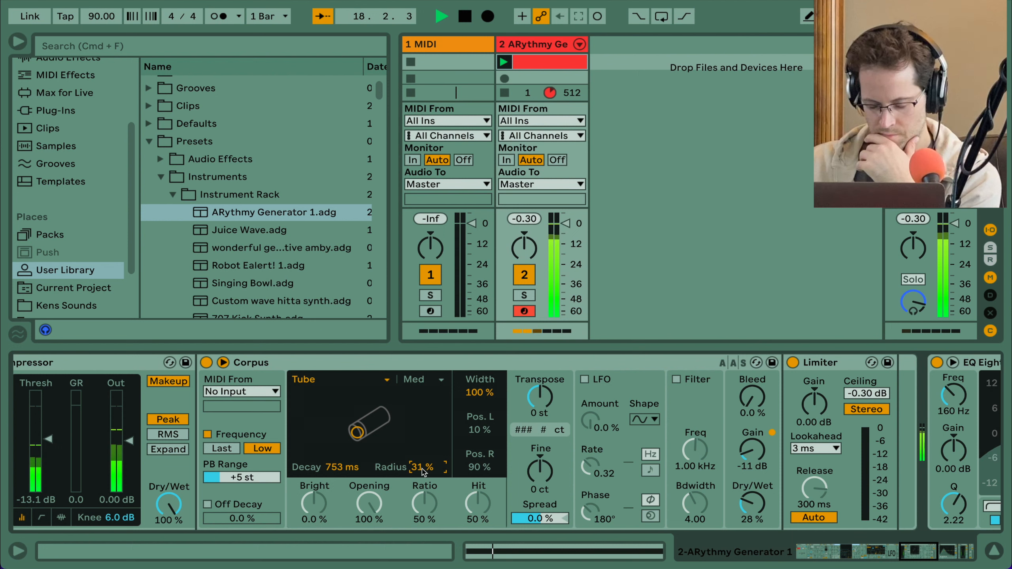
Step: Try Corpus's Beam resonator with Material at 44% and Decay at 793 ms, and change the resonator type to Marimba
left_click(331, 379)
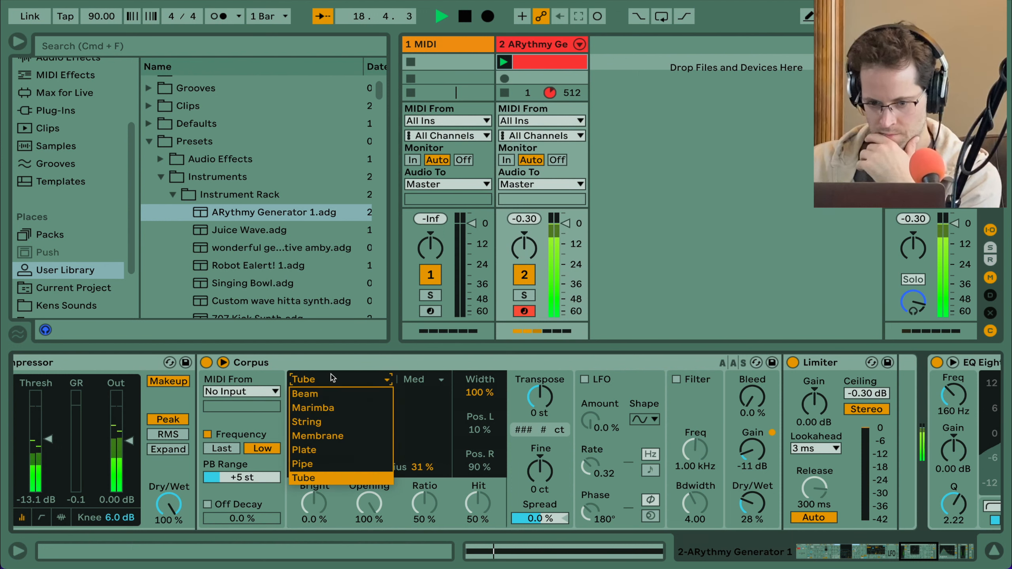
left_click(325, 395)
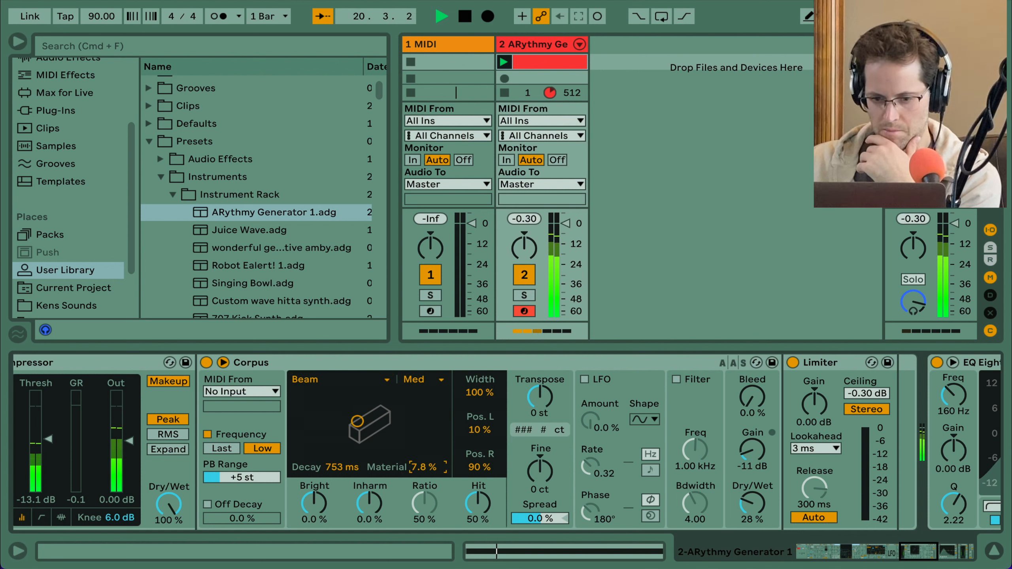
mouse_move(425, 468)
left_mouse_down()
mouse_move(425, 453)
mouse_move(424, 478)
left_mouse_up()
left_click_drag(355, 471, 341, 378)
left_click(341, 379)
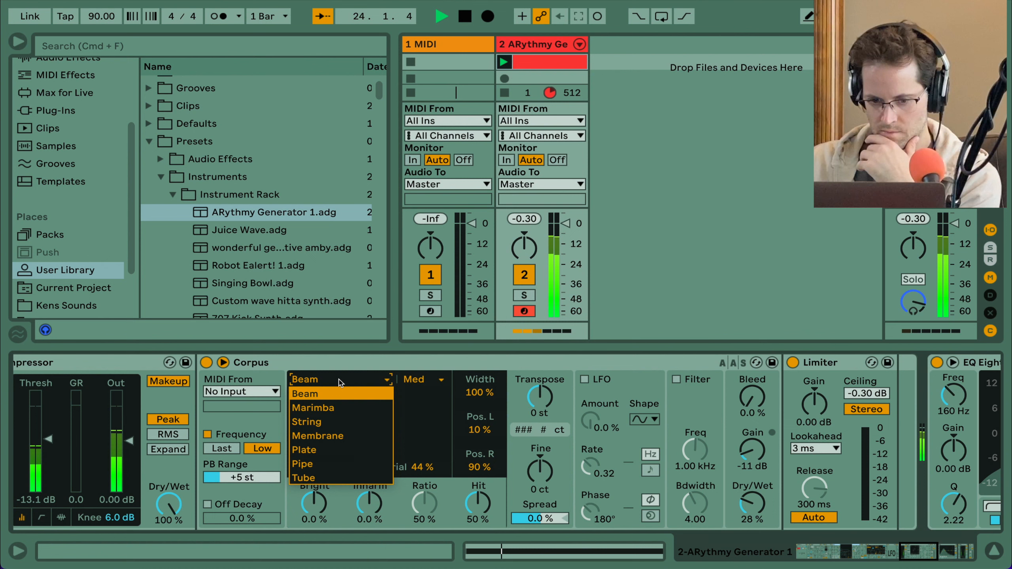
left_click(338, 407)
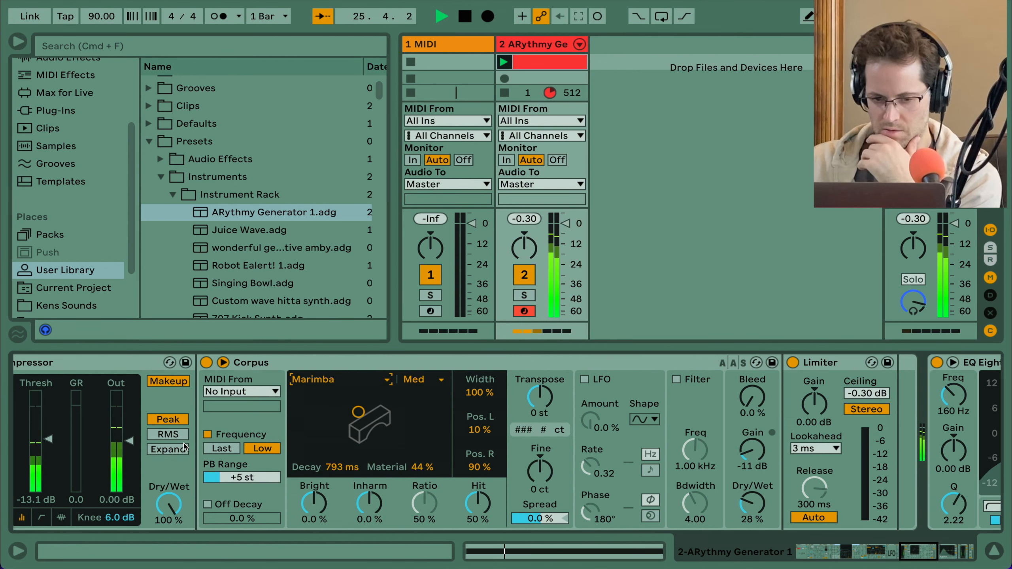
Step: Set the Random device's Chance to 31%
scroll(219, 449, "left", 15)
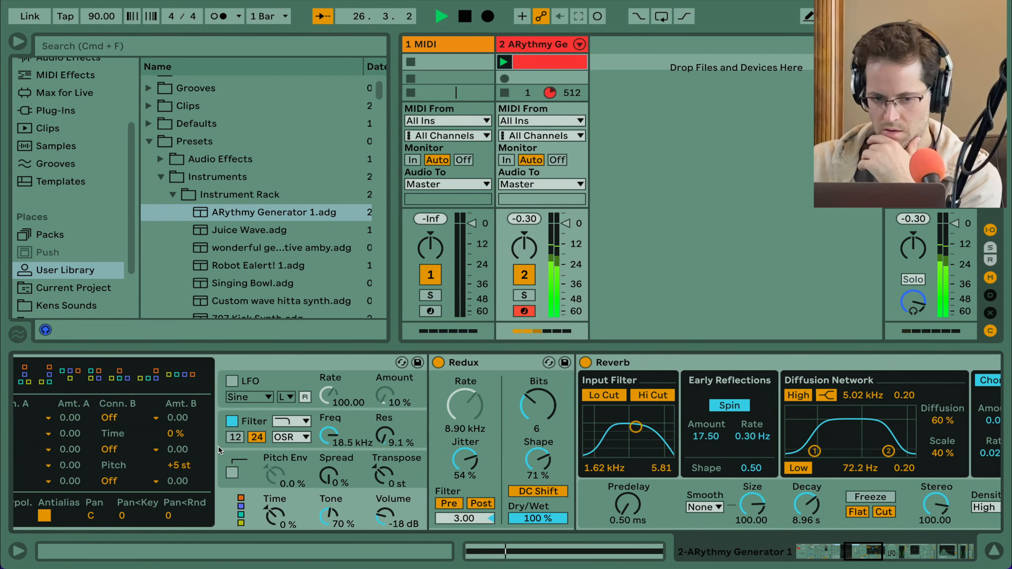
scroll(218, 449, "left", 10)
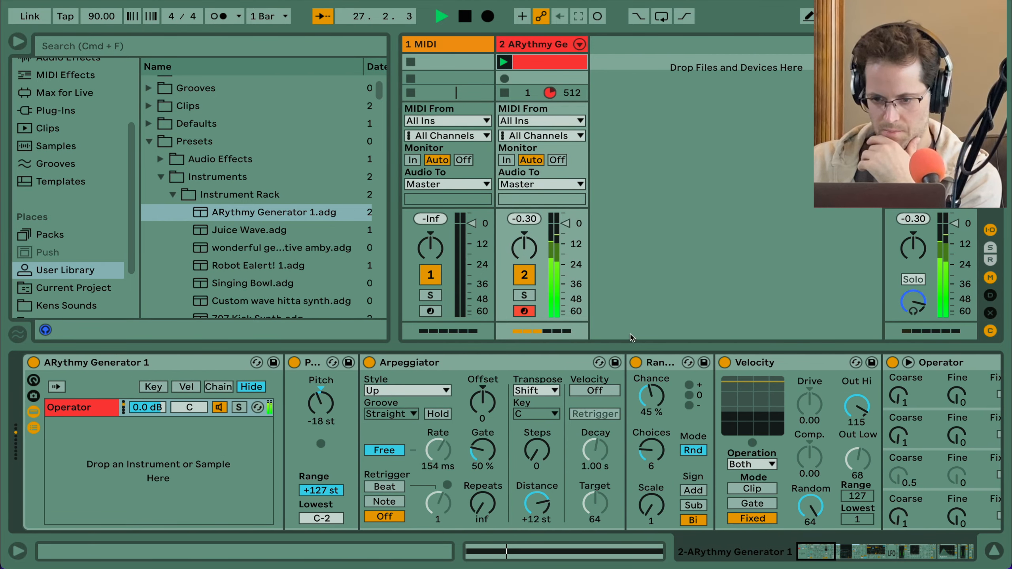
scroll(624, 421, "right", 10)
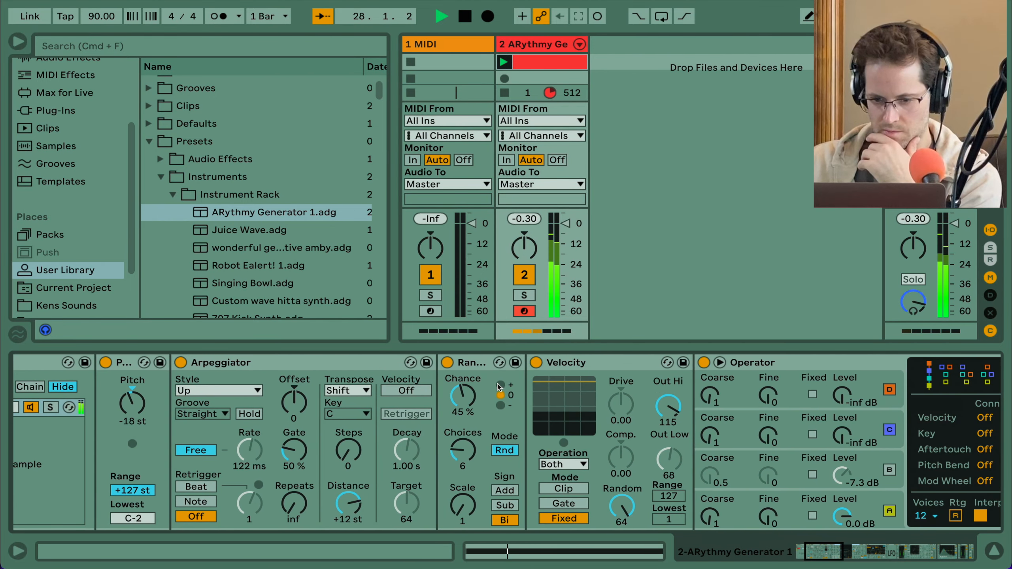
left_click_drag(463, 396, 463, 404)
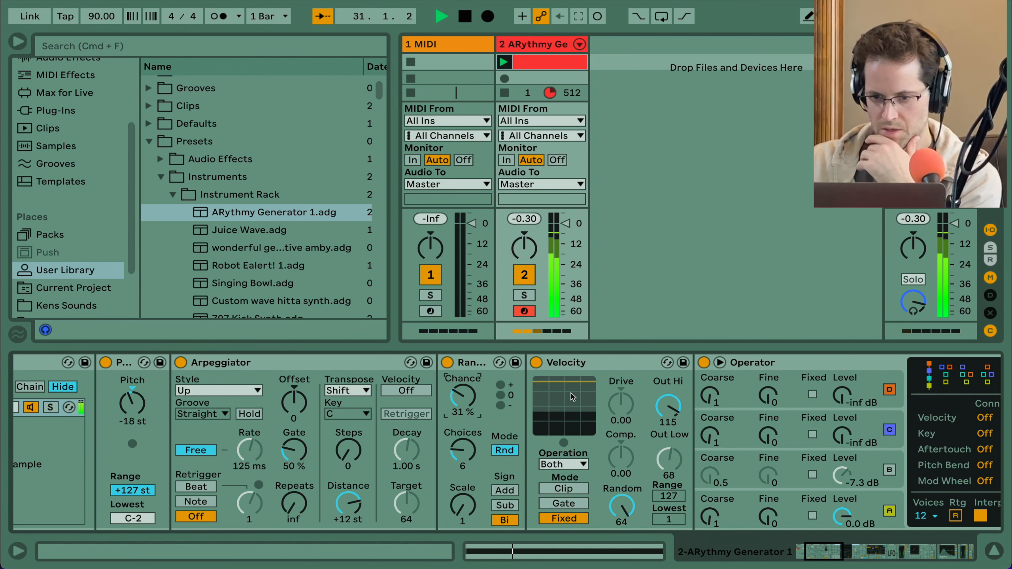
Step: Set the velocity sensitivity of Operator's oscillator A envelope to 56%
scroll(447, 467, "right", 10)
left_click(460, 501)
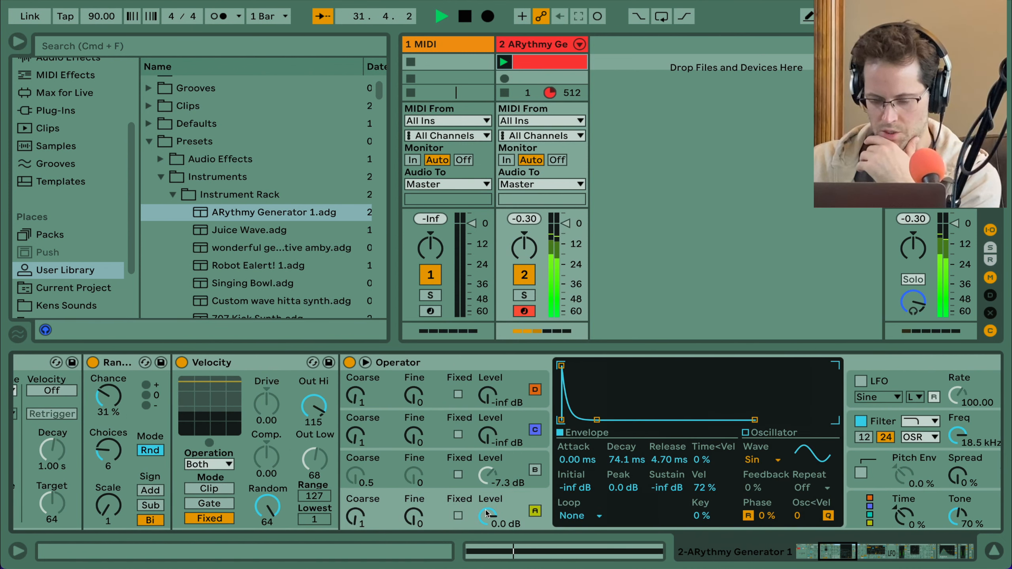
scroll(514, 489, "right", 5)
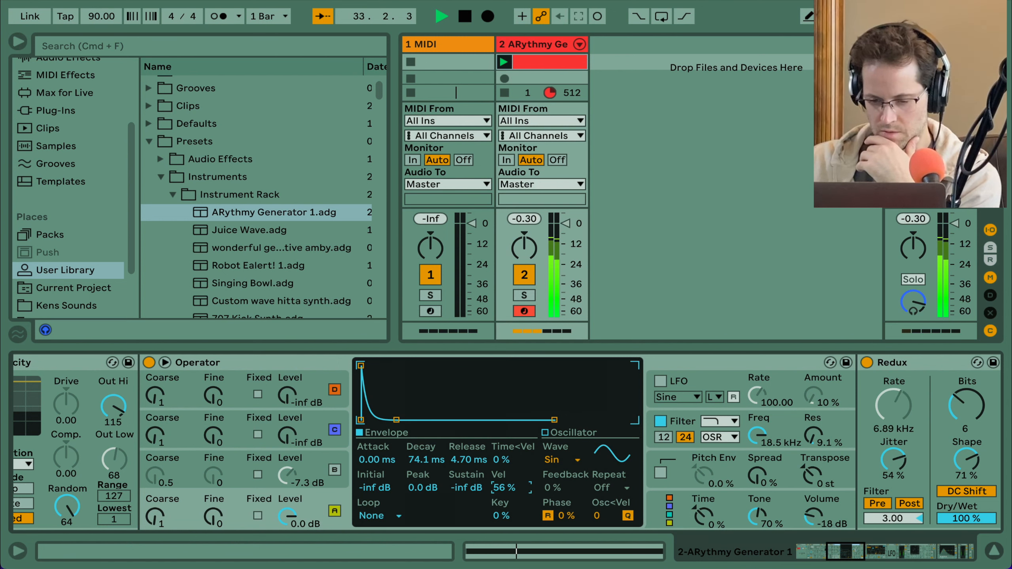
Step: Delete the ARythmy Generator track
scroll(502, 488, "left", 10)
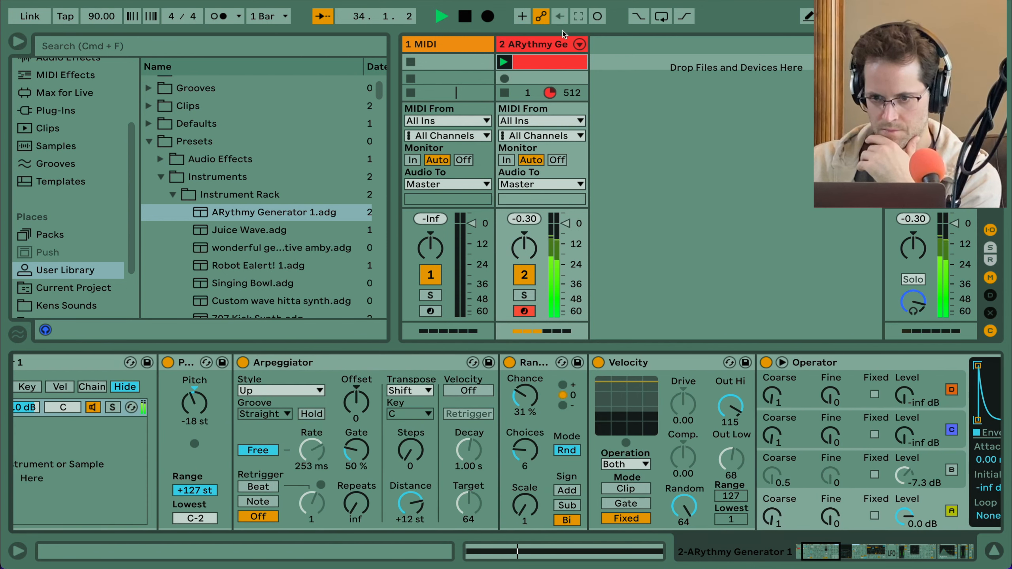
scroll(664, 386, "right", 15)
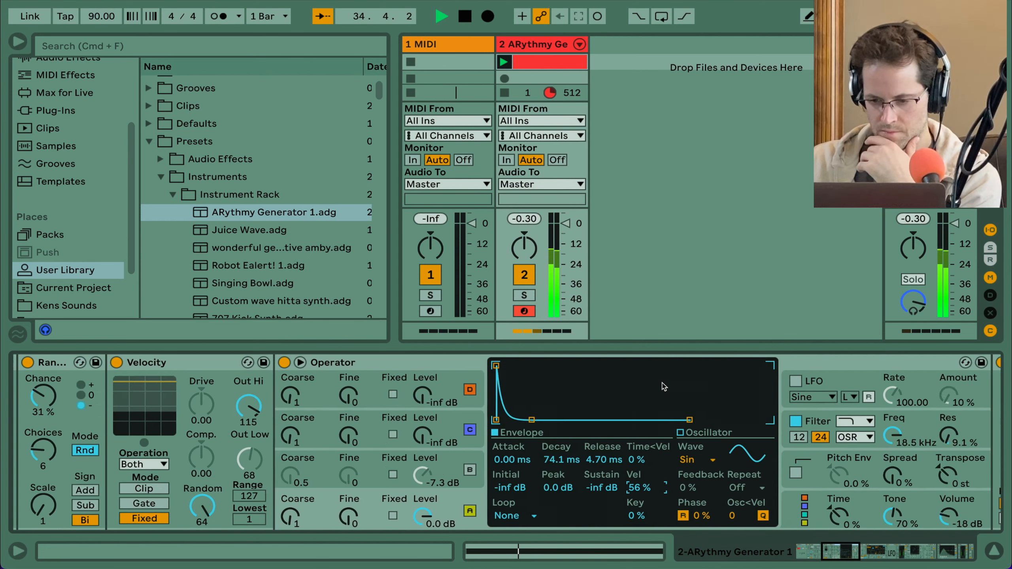
scroll(663, 386, "right", 6)
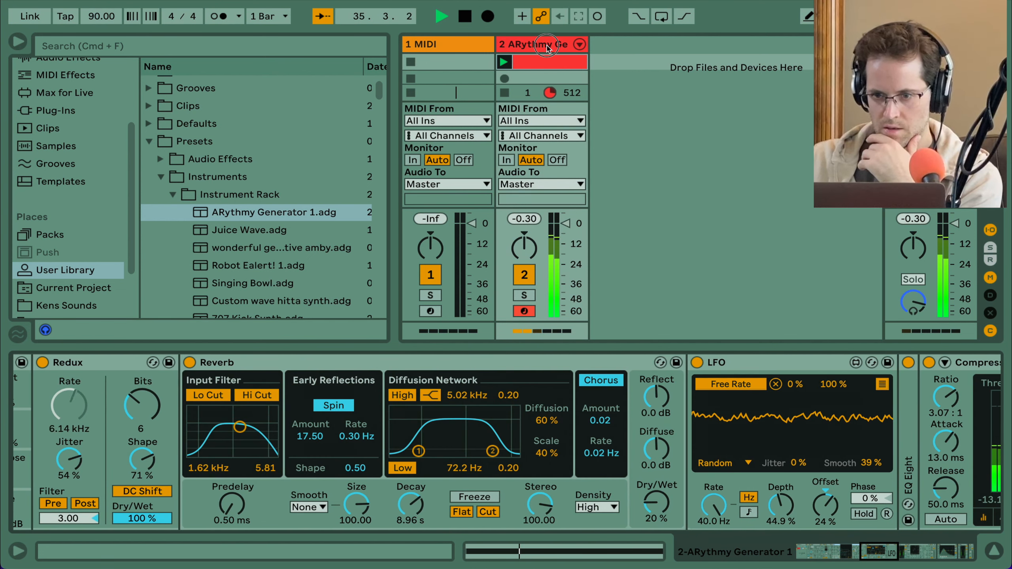
key("Delete")
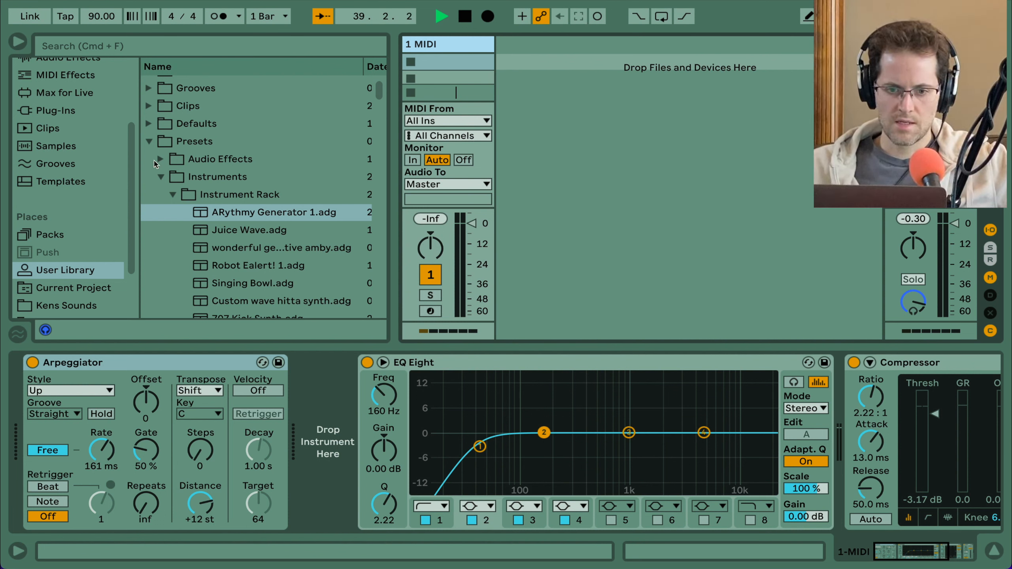
Step: Load an Operator instrument after the Arpeggiator on the MIDI track and shape its envelope to a 106 ms Decay with Sustain at -inf dB
left_click(149, 141)
scroll(91, 148, "up", 5)
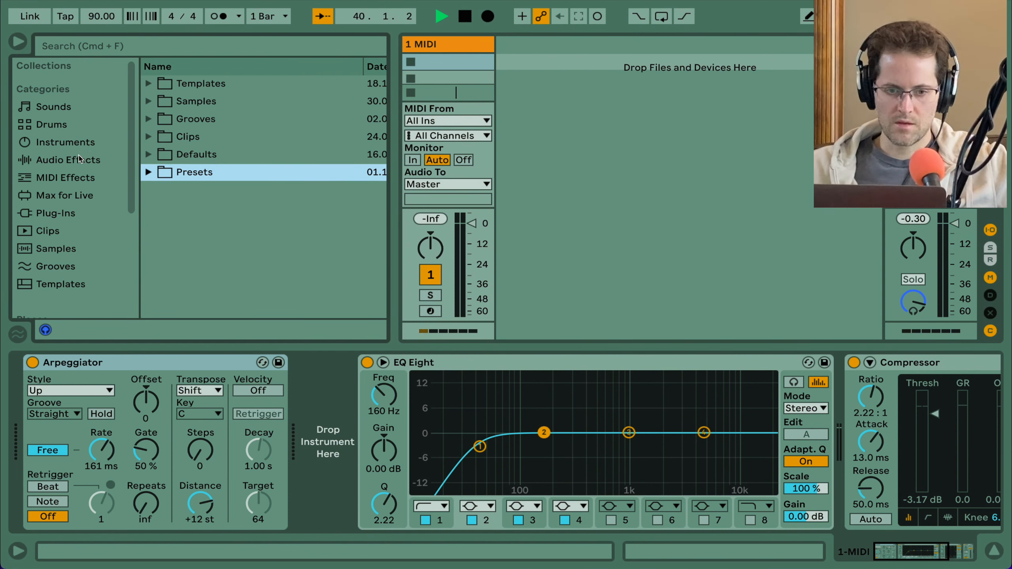
left_click(79, 160)
left_click(70, 142)
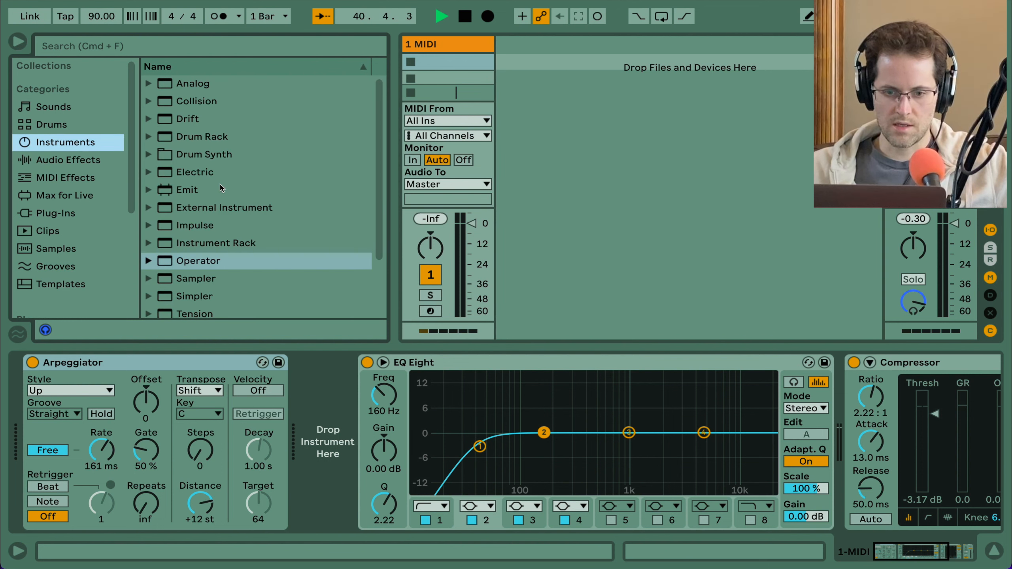
scroll(195, 249, "down", 1)
left_click_drag(192, 249, 326, 390)
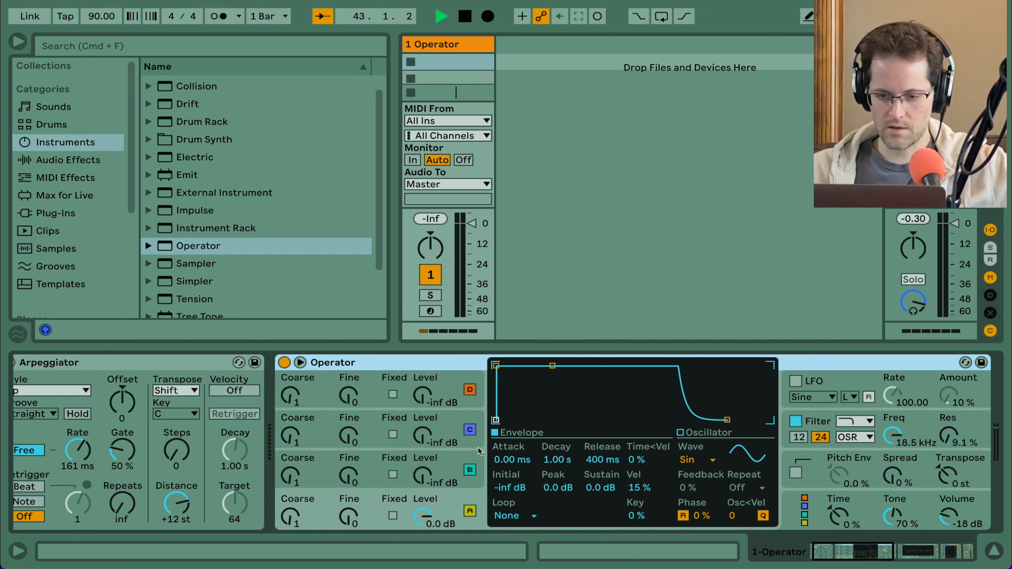
left_click_drag(553, 366, 536, 421)
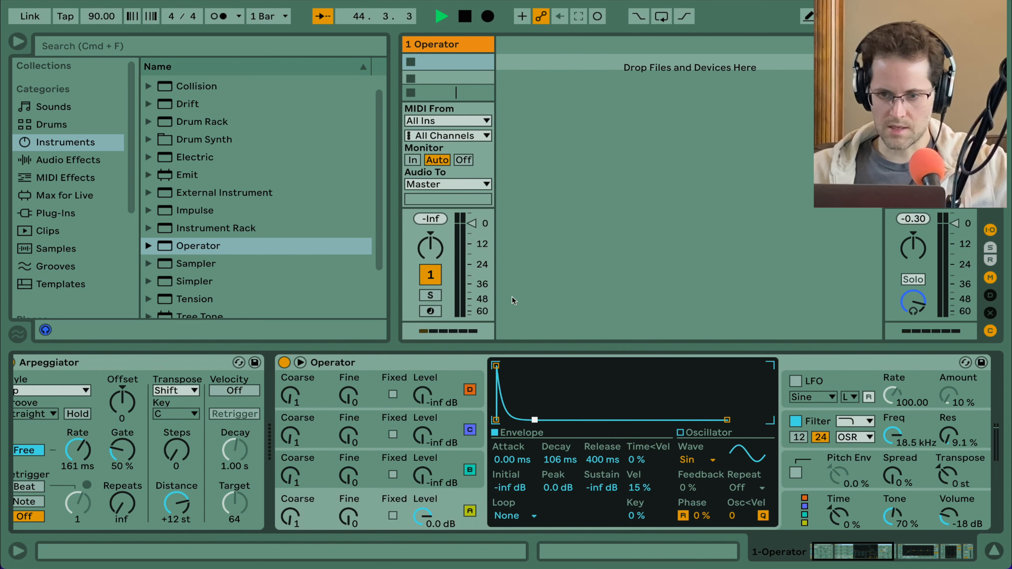
Step: Create a 222-bar looping clip in the Operator track's first slot with a C2 note extended by Legato across it, and launch it
double_click(455, 68)
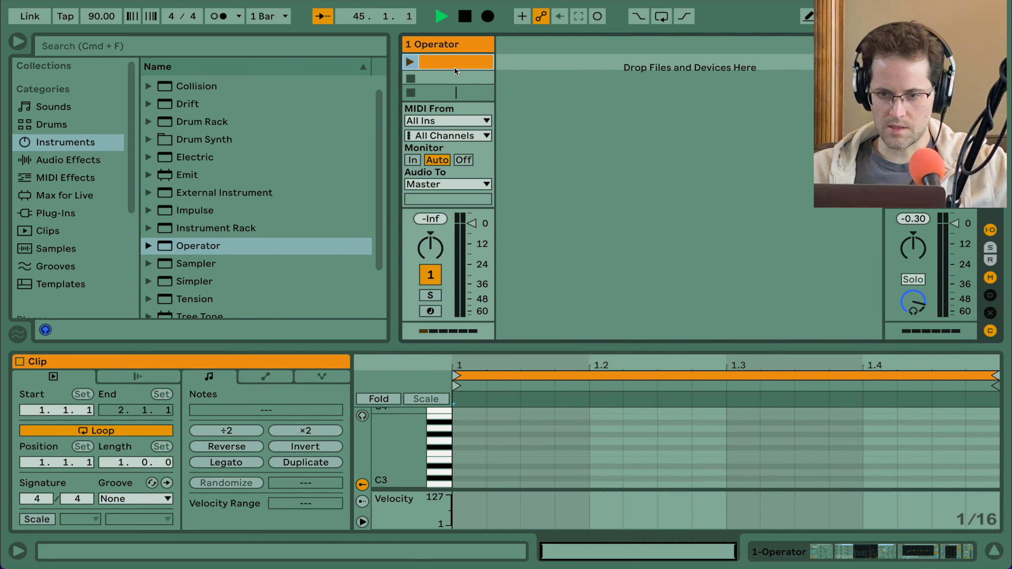
double_click(468, 486)
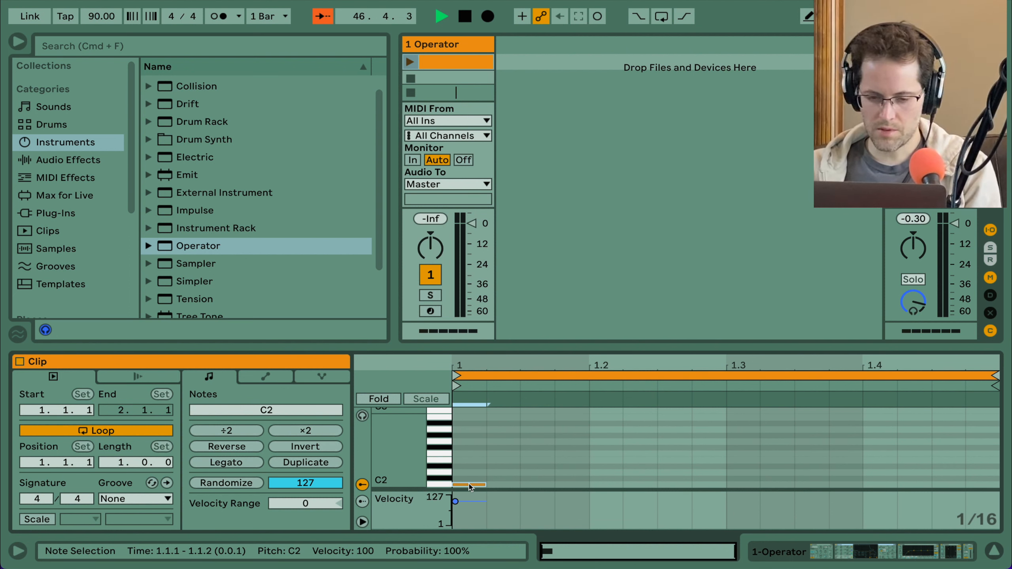
left_click(116, 462)
type("222")
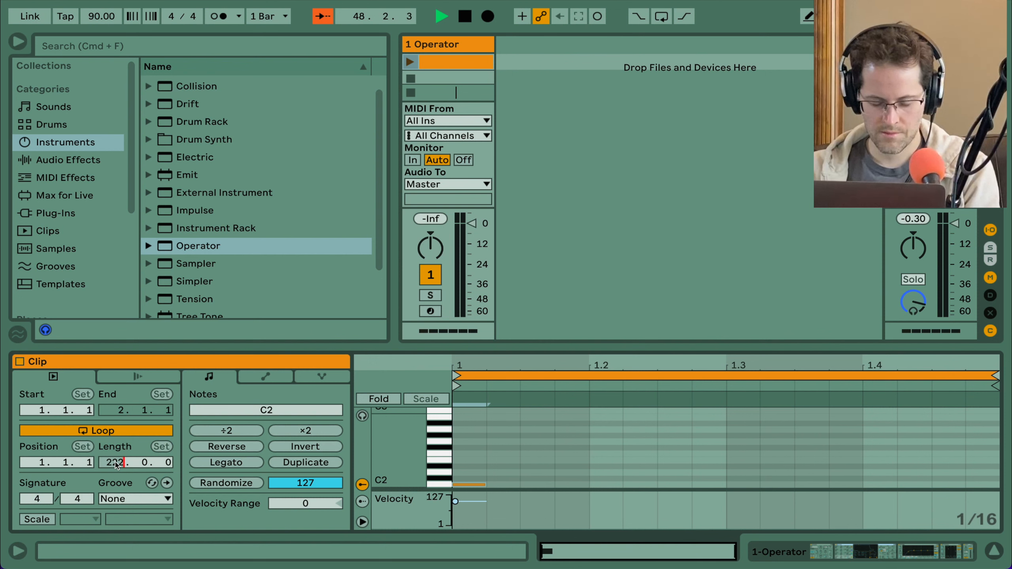
key("Return")
left_click(214, 463)
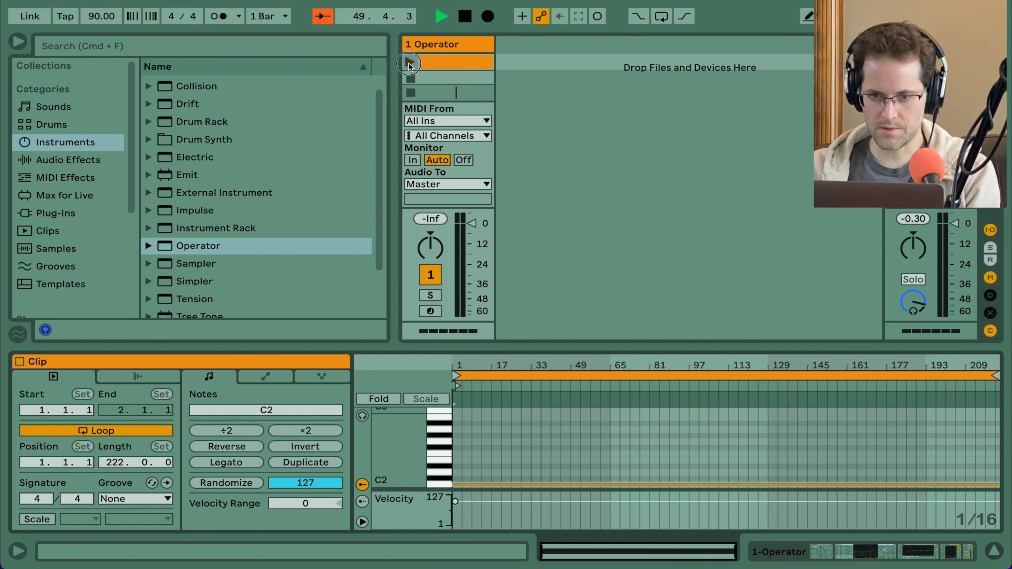
left_click(410, 64)
key("shift+Tab")
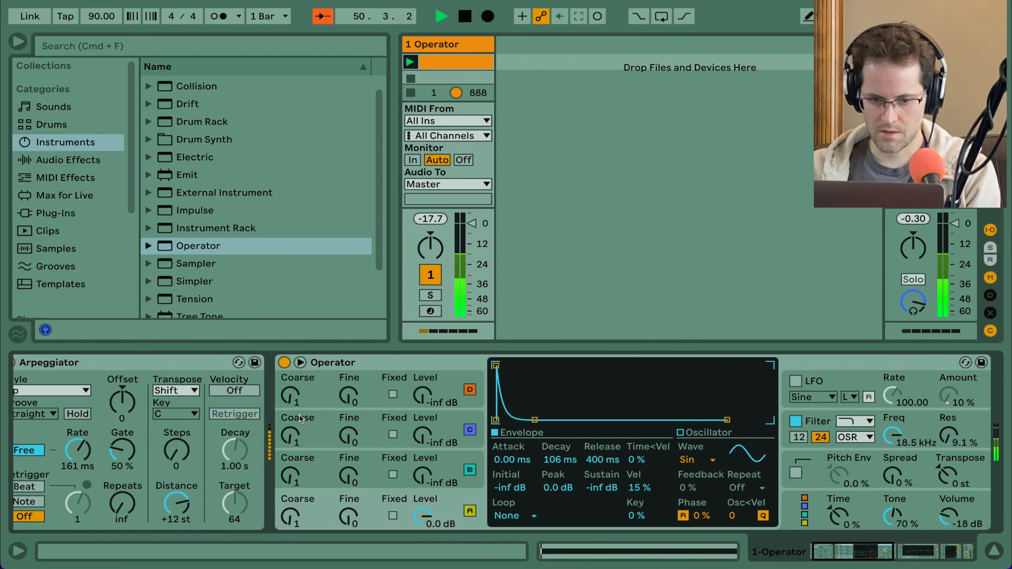
Step: Stop playback, insert a Pitch MIDI effect before the Arpeggiator, and set its pitch to -12 st
scroll(299, 419, "left", 2)
key("space")
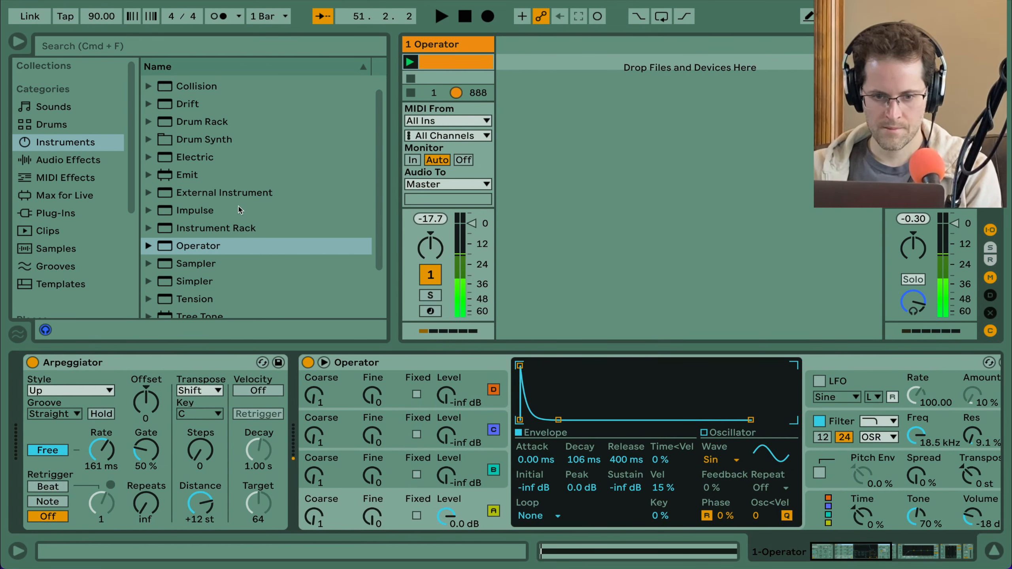
left_click(63, 178)
scroll(184, 153, "down", 2)
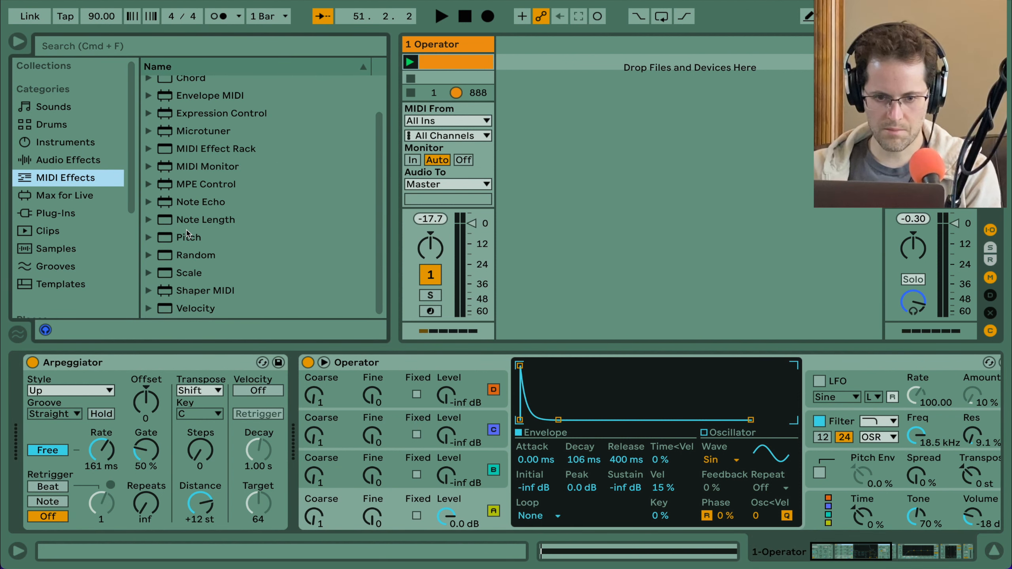
left_click_drag(187, 235, 62, 395)
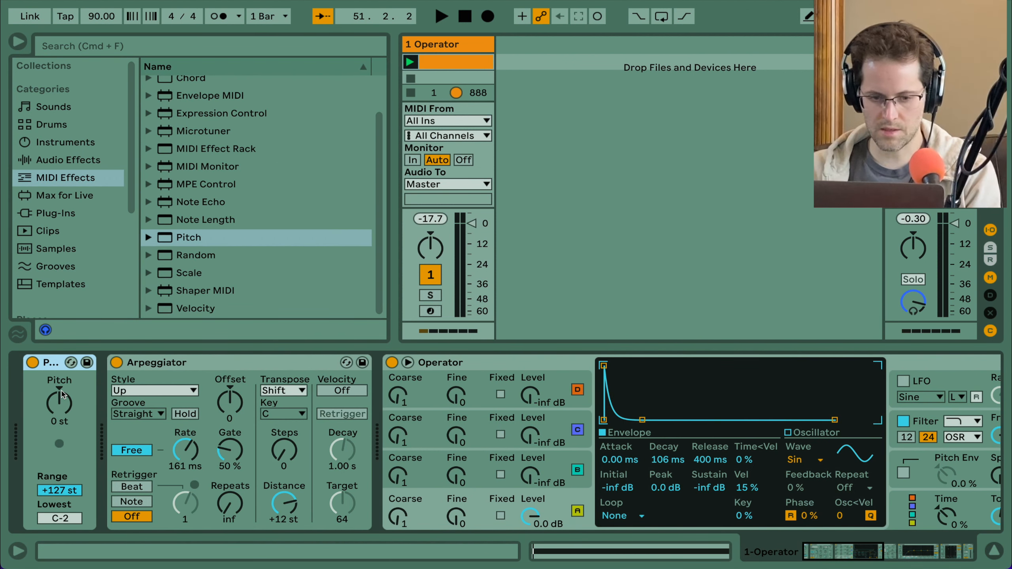
left_click(62, 401)
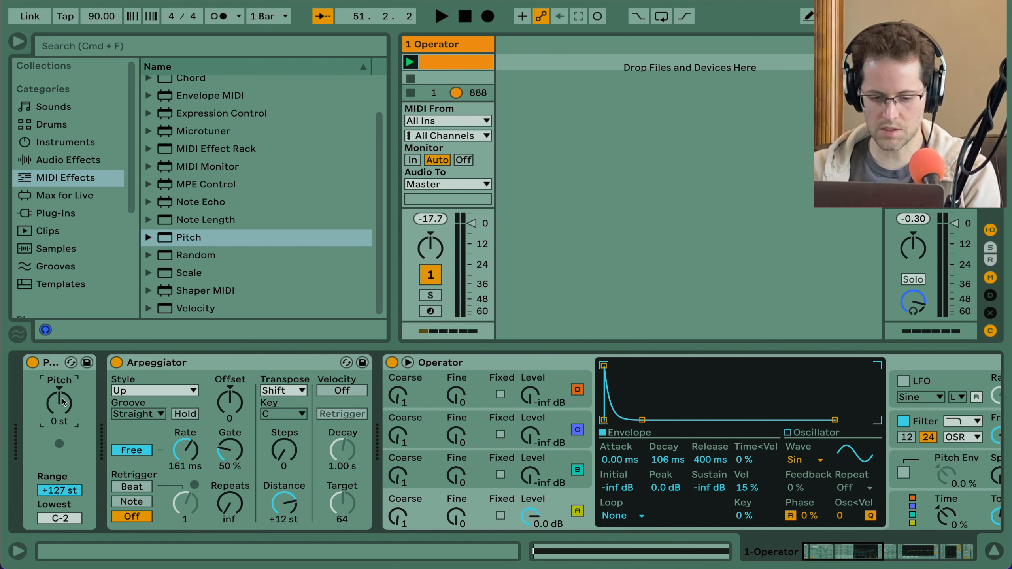
type("-12")
key("Return")
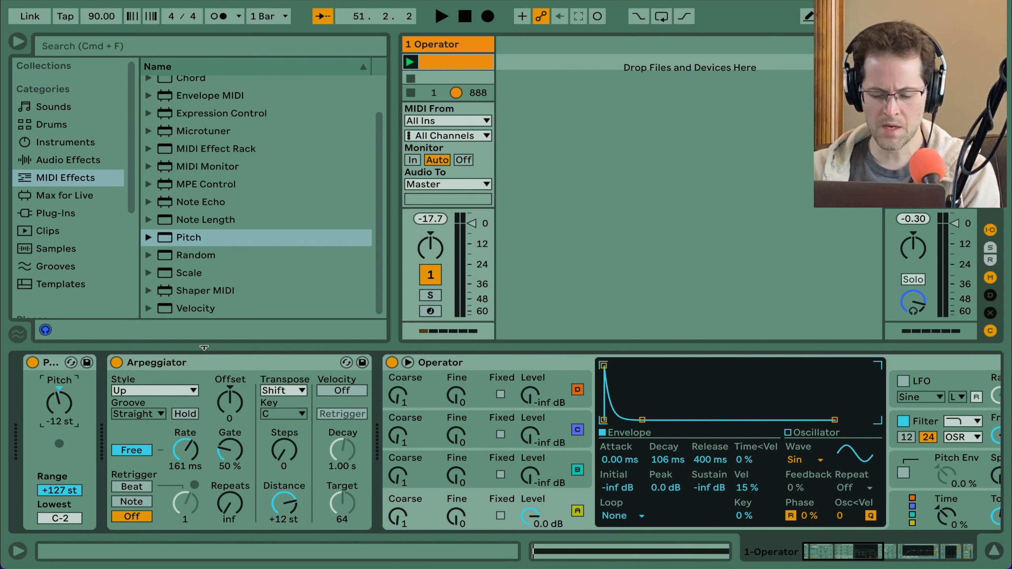
Step: Relaunch the Operator track's clip and raise Operator's overall volume to -11 dB
left_click(410, 62)
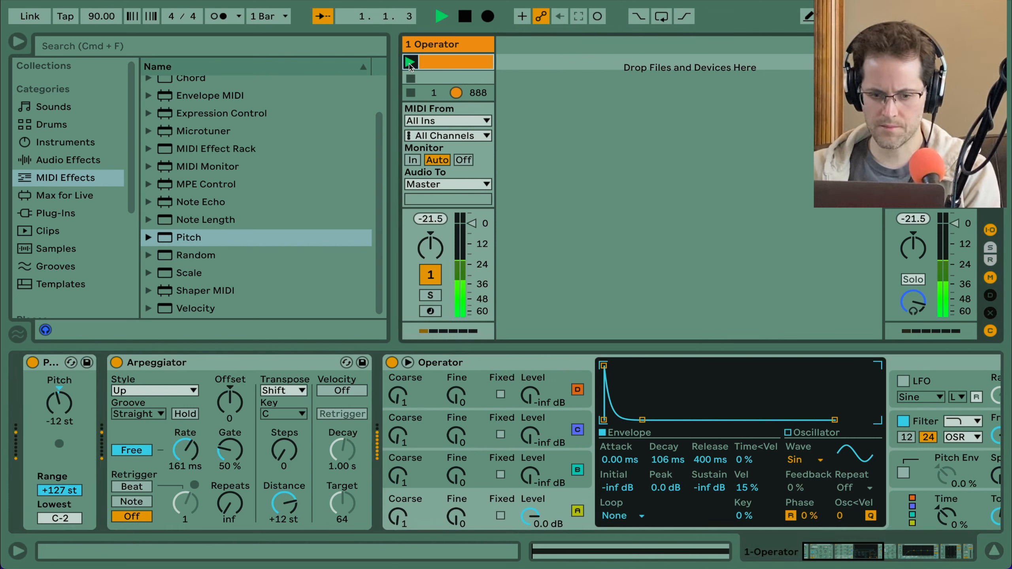
scroll(576, 467, "right", 5)
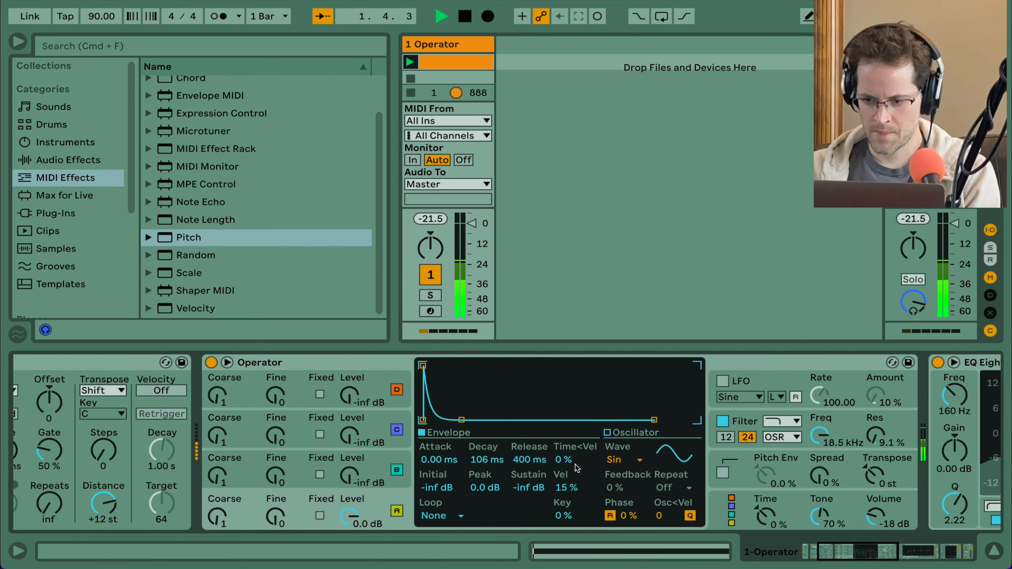
left_click_drag(869, 508, 869, 506)
Step: List the audio effects in the browser and set the Arpeggiator's free rate to 55.7 ms
left_click(53, 160)
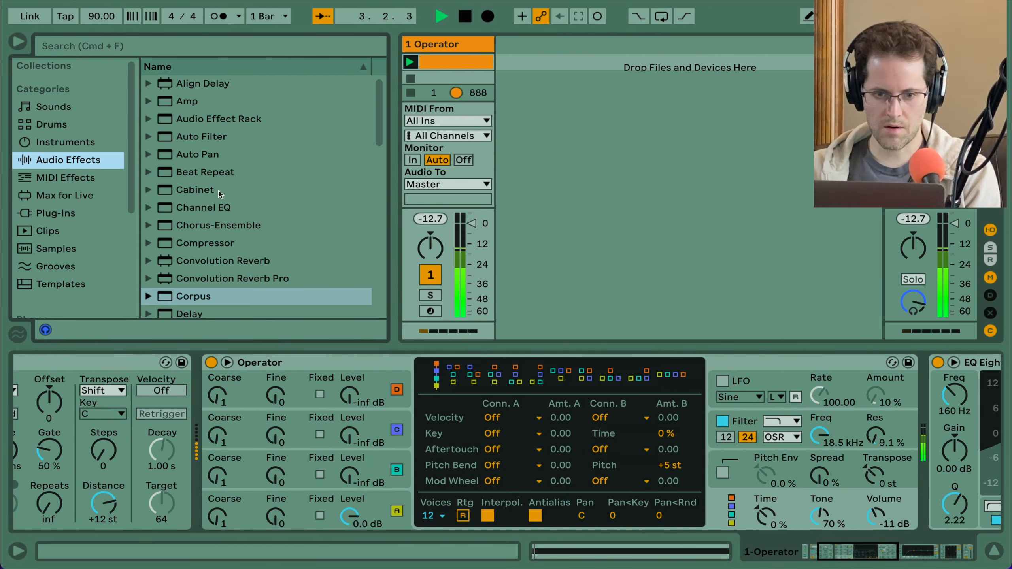
scroll(220, 194, "down", 5)
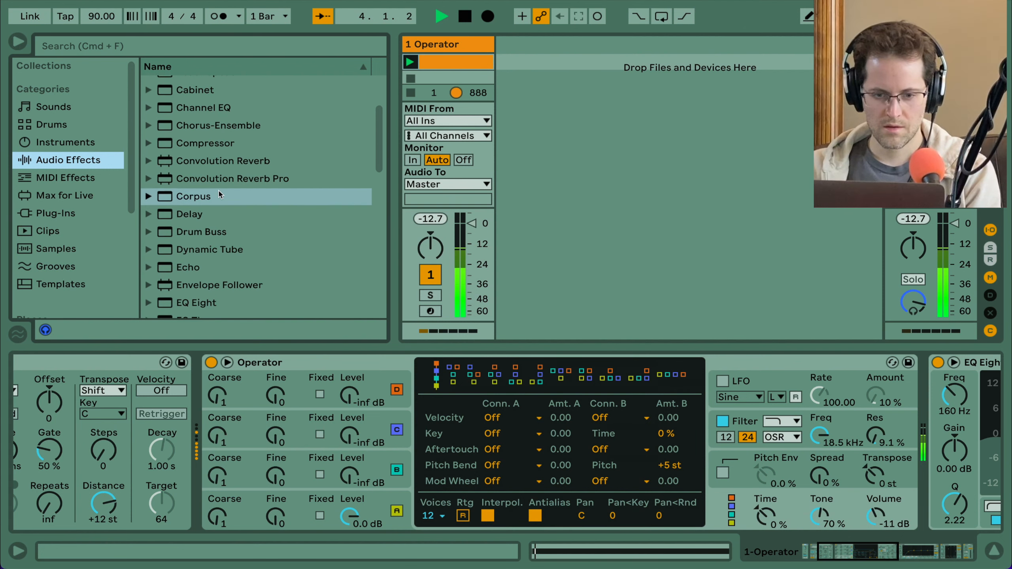
scroll(219, 194, "down", 1)
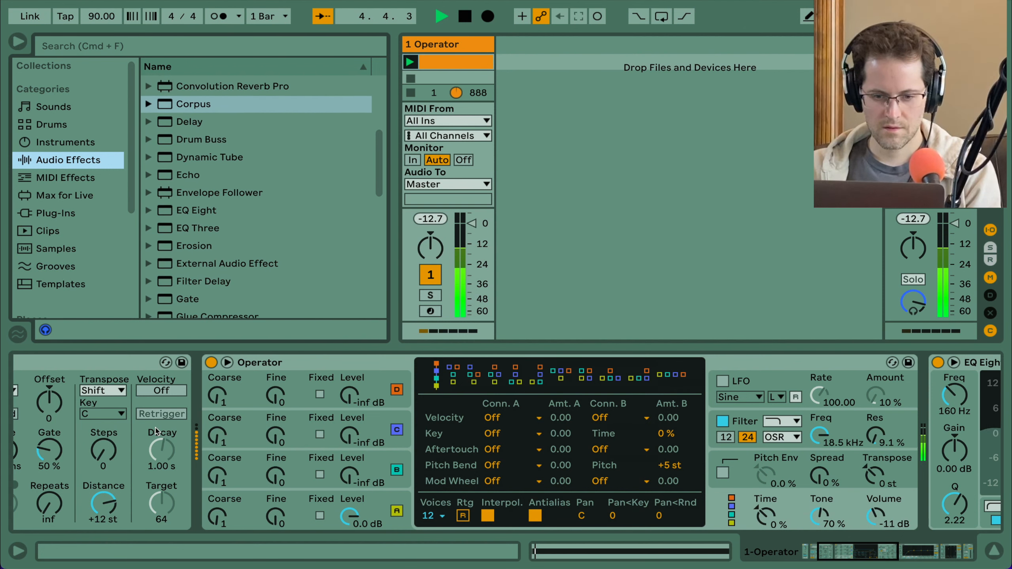
scroll(157, 431, "left", 5)
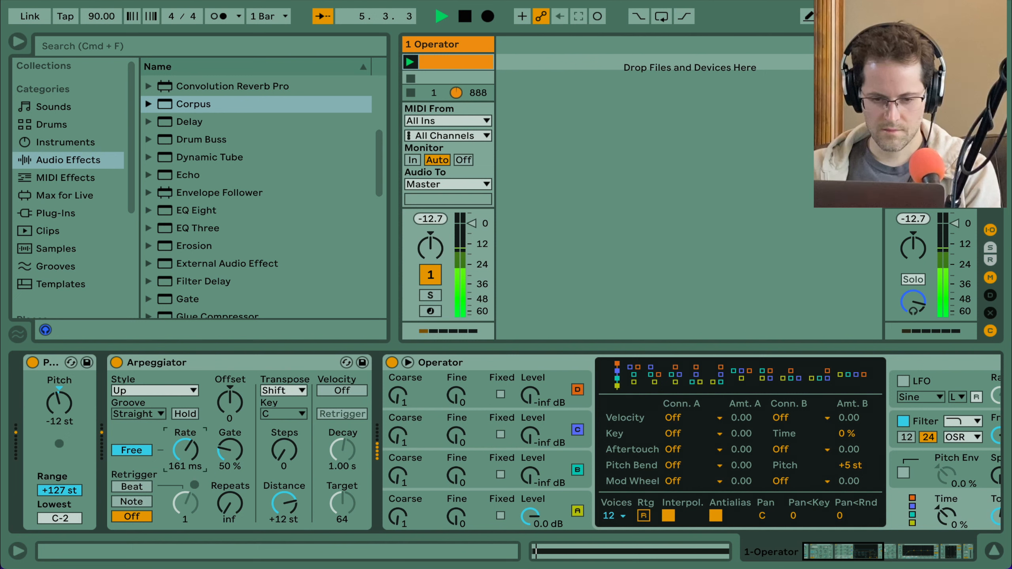
left_click_drag(186, 450, 186, 440)
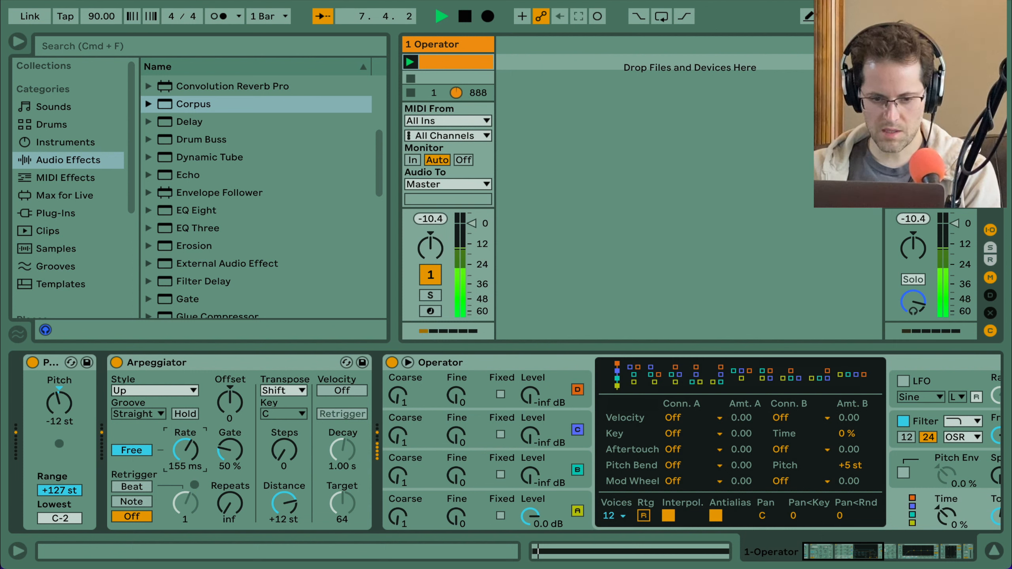
left_click_drag(185, 451, 185, 496)
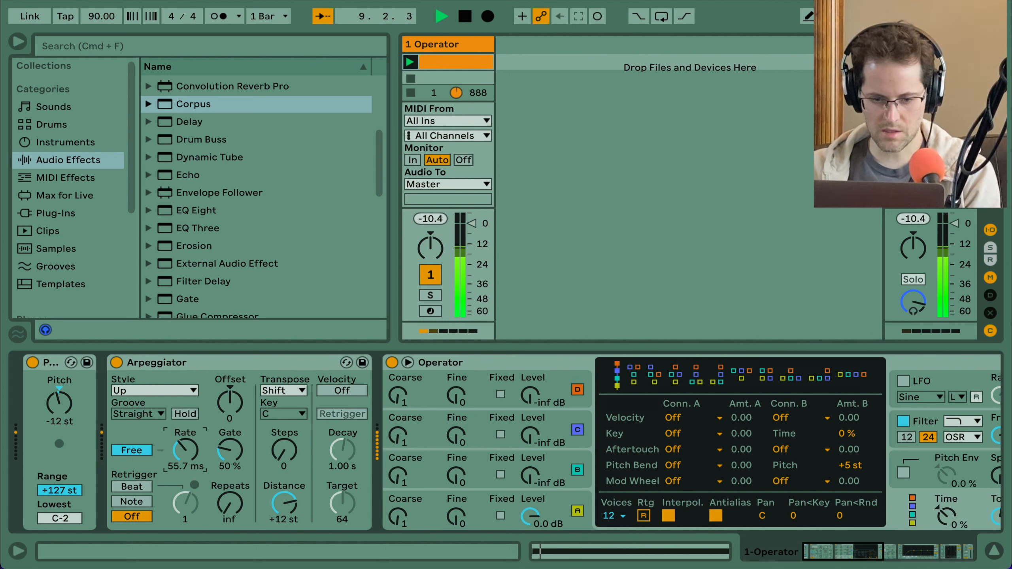
Step: Fold the Operator device, insert an LFO after it, and map the LFO to the Arpeggiator's free rate
double_click(510, 366)
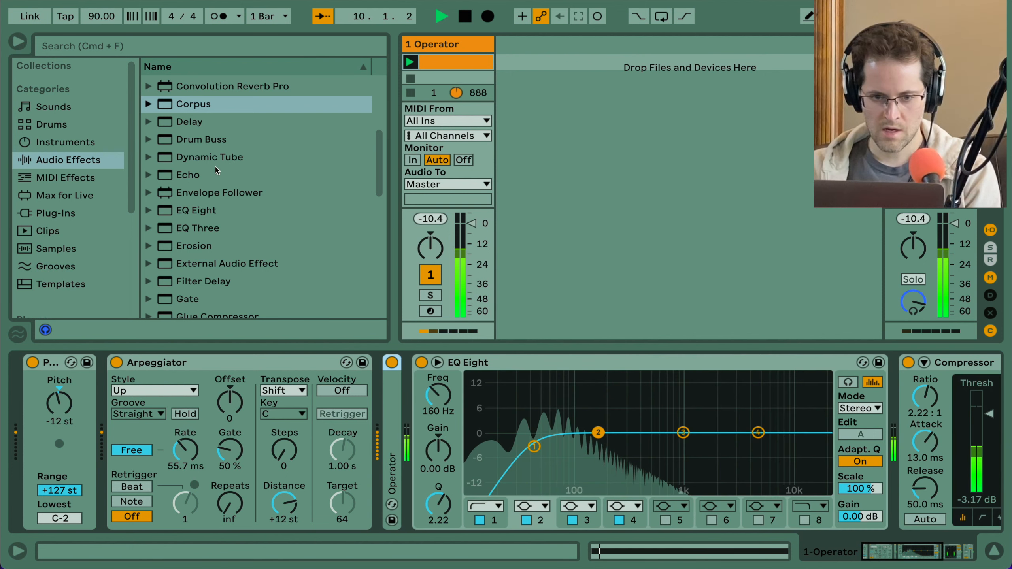
scroll(175, 192, "down", 3)
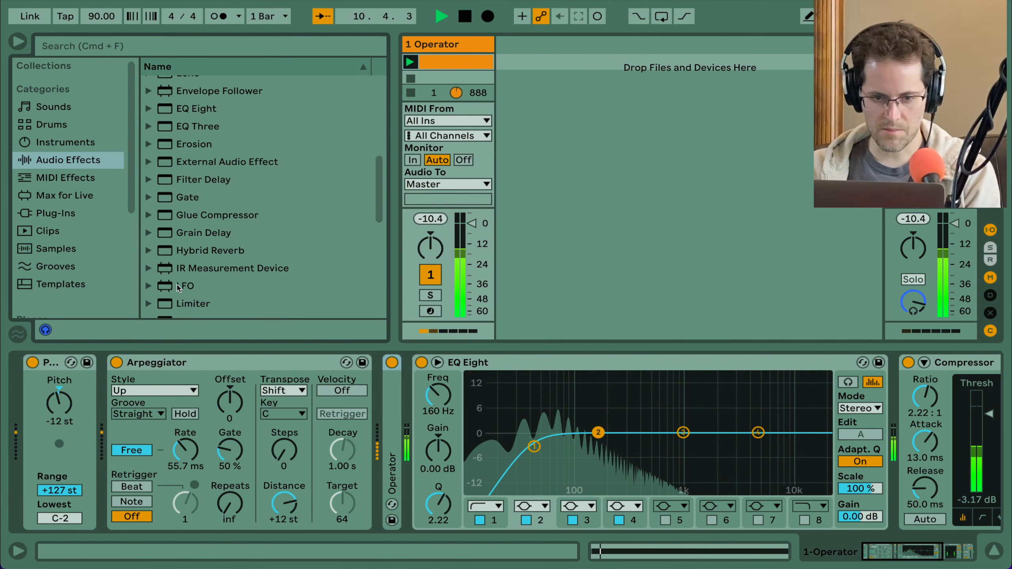
left_click_drag(182, 291, 409, 381)
left_click(432, 386)
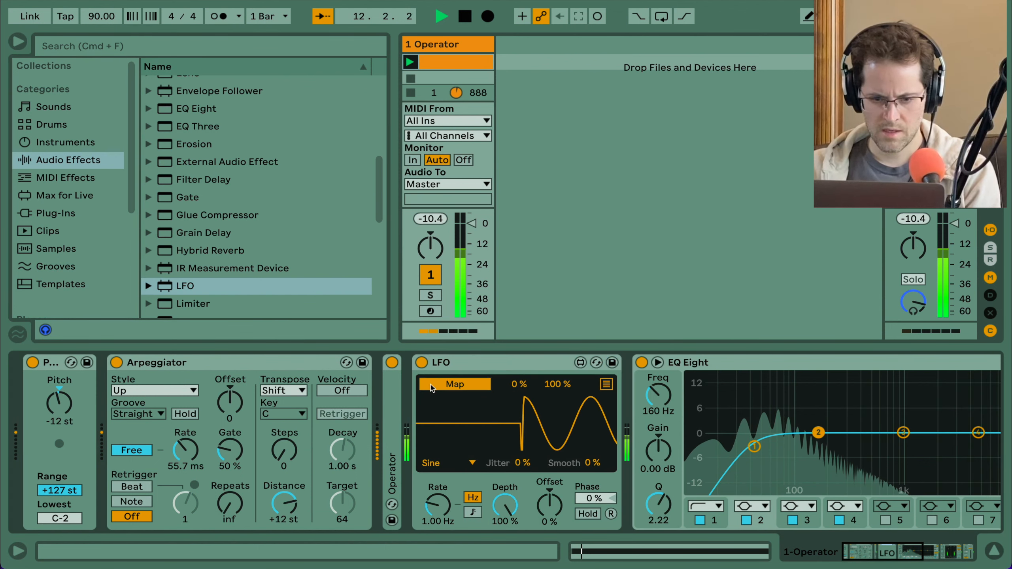
left_click(185, 451)
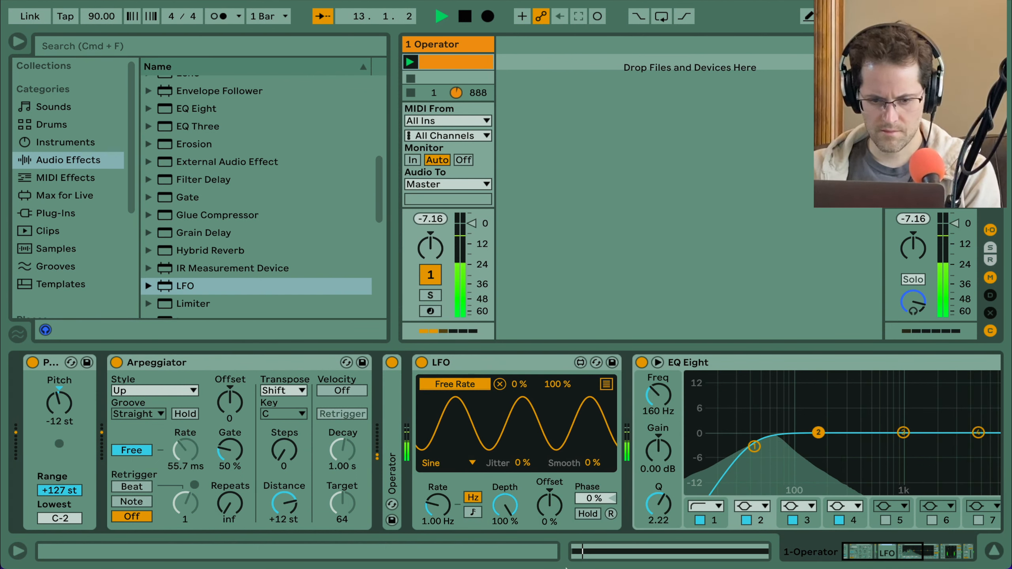
Step: Set the LFO's depth to 48%, its rate to 8.76 Hz and its jitter to 29%, keeping the Sine waveform
left_click_drag(505, 506, 508, 536)
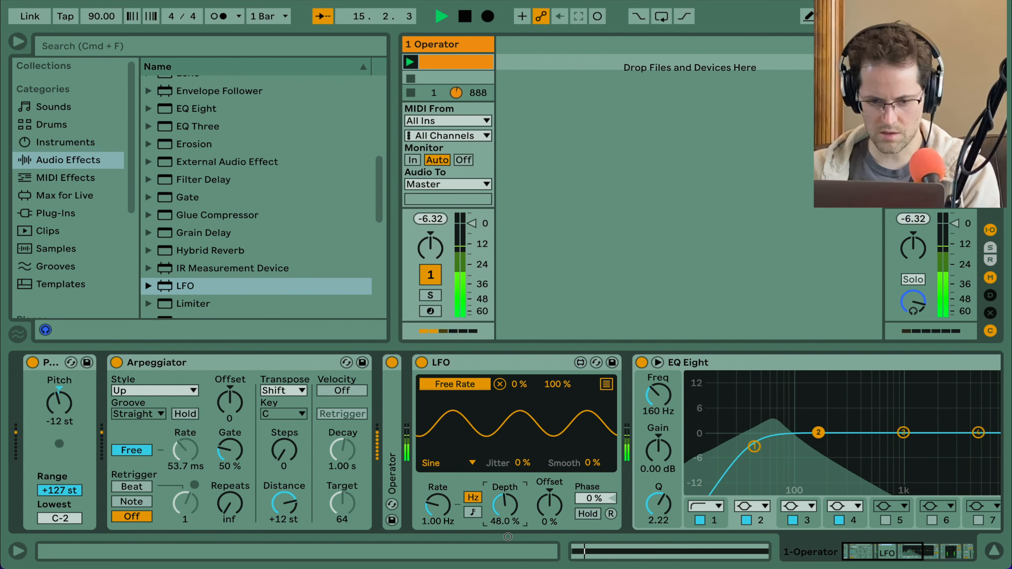
left_click_drag(430, 502, 428, 483)
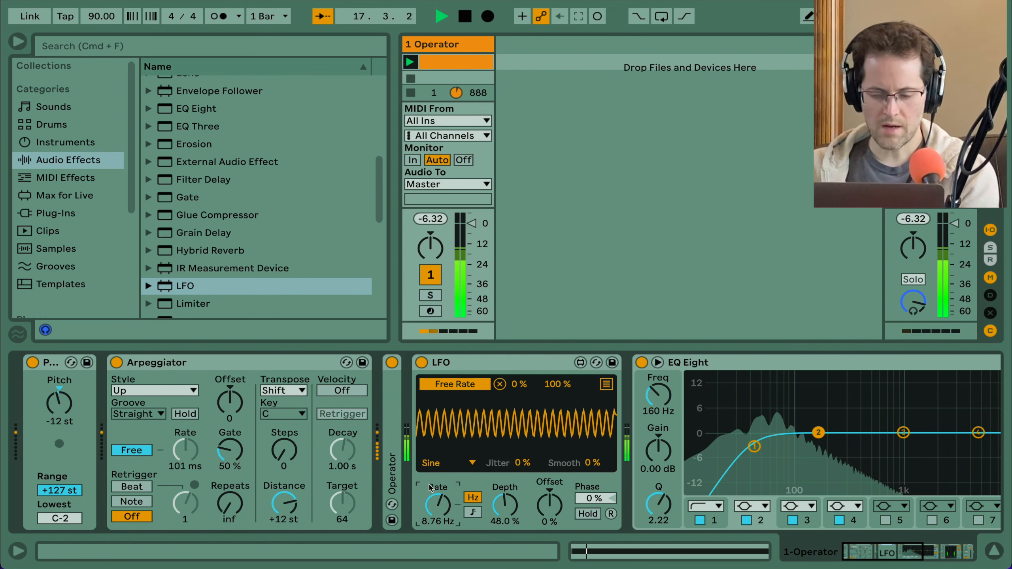
left_click(432, 464)
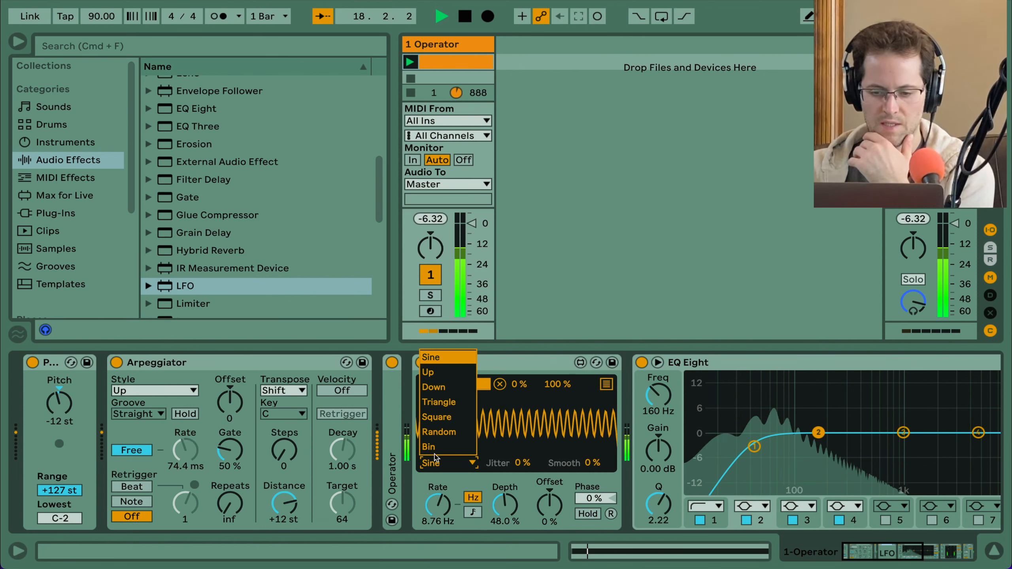
left_click(540, 360)
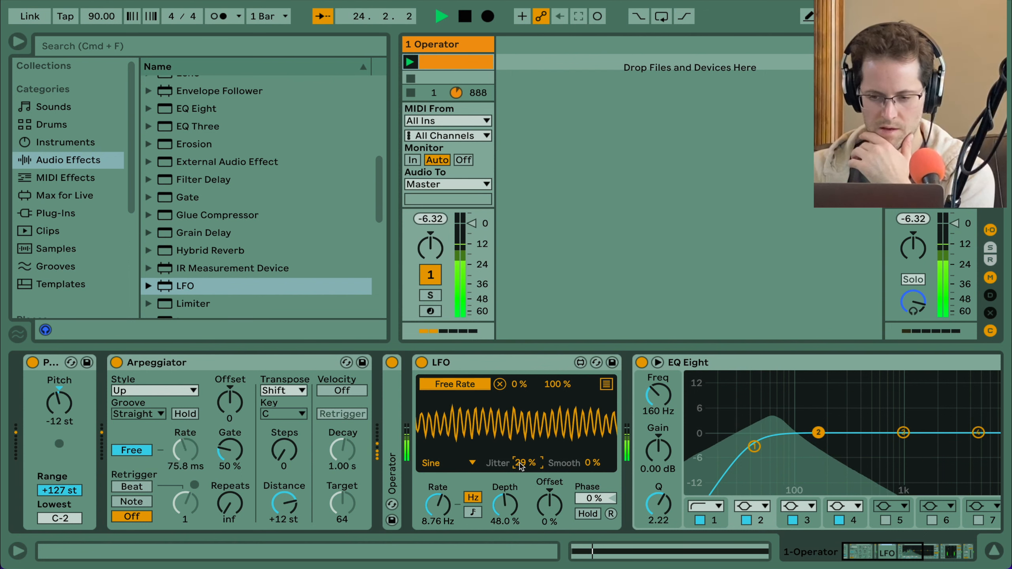
Step: Insert a Resonators audio effect between the LFO and EQ Eight
scroll(270, 236, "down", 3)
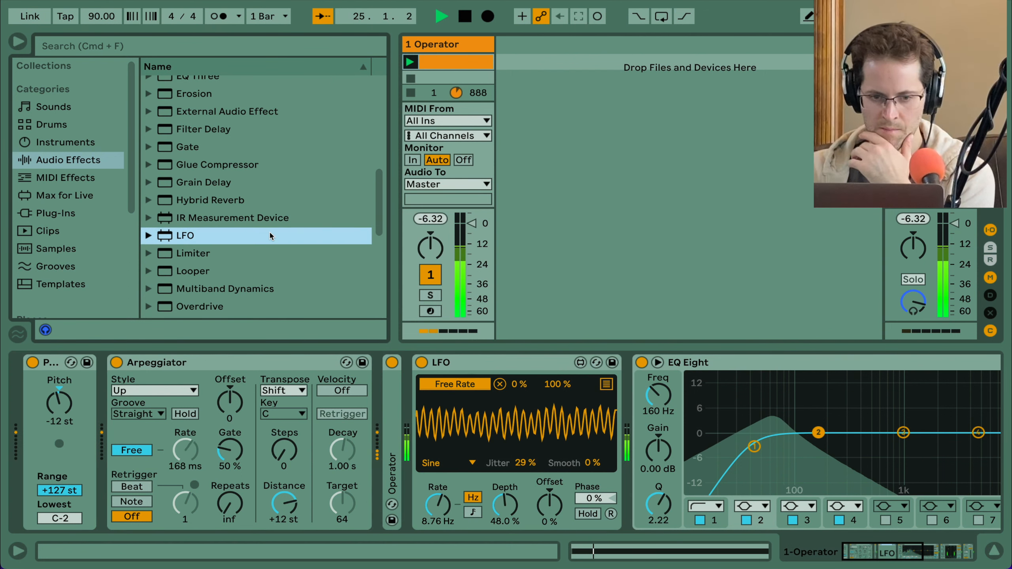
left_click(270, 237)
scroll(269, 236, "up", 2)
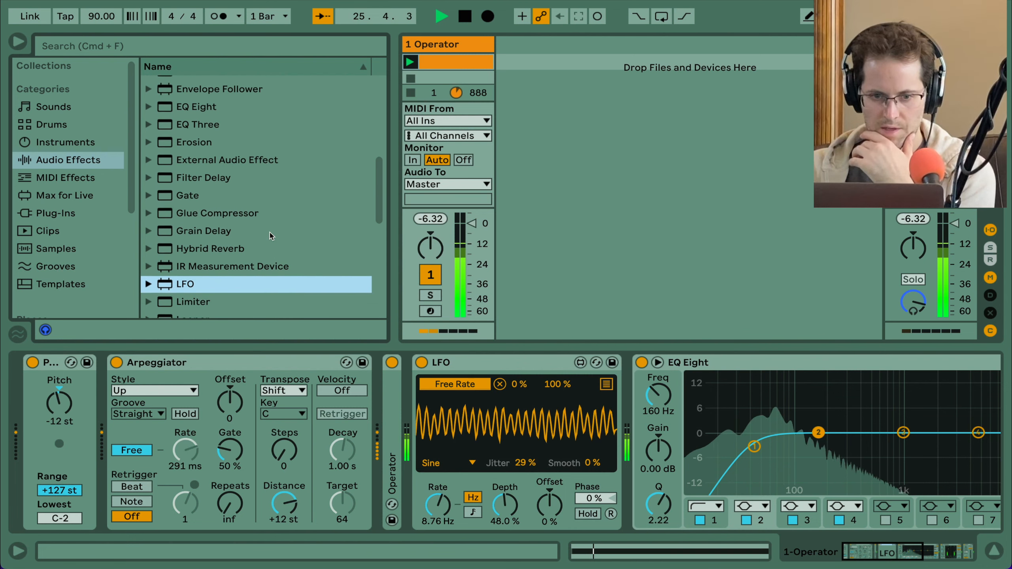
scroll(270, 236, "down", 10)
scroll(271, 236, "down", 1)
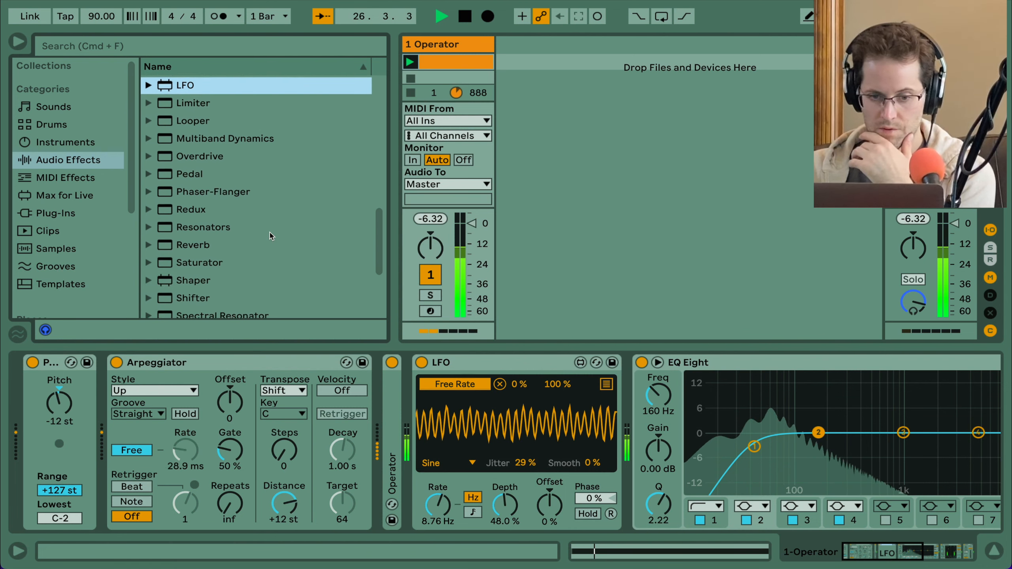
left_click_drag(202, 231, 623, 387)
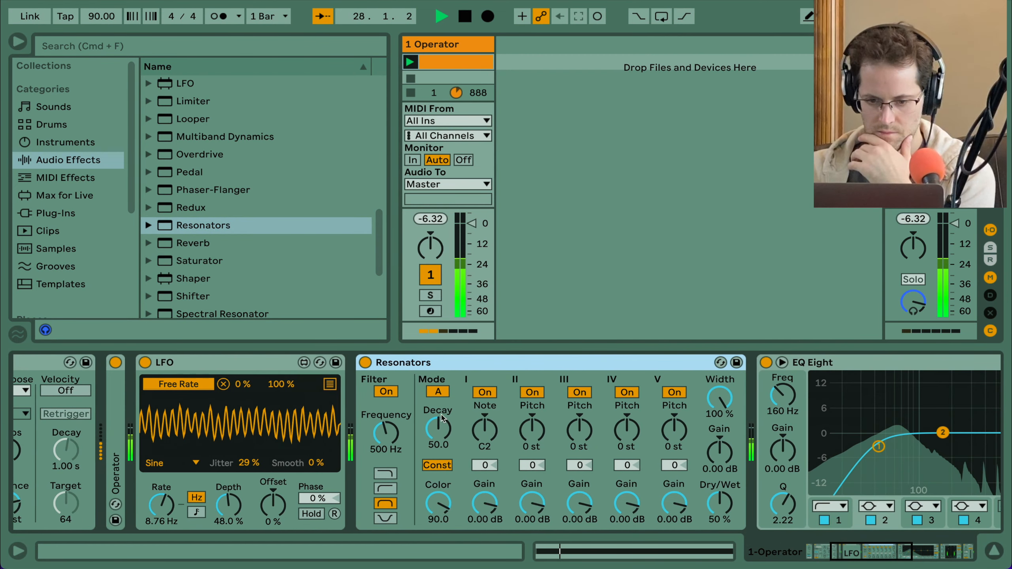
Step: Set the Resonators' filter frequency to 241 Hz, switch that filter off, and set Decay to 88.9 and Dry/Wet to 61%
mouse_move(386, 433)
left_mouse_down()
mouse_move(386, 417)
mouse_move(386, 437)
left_mouse_up()
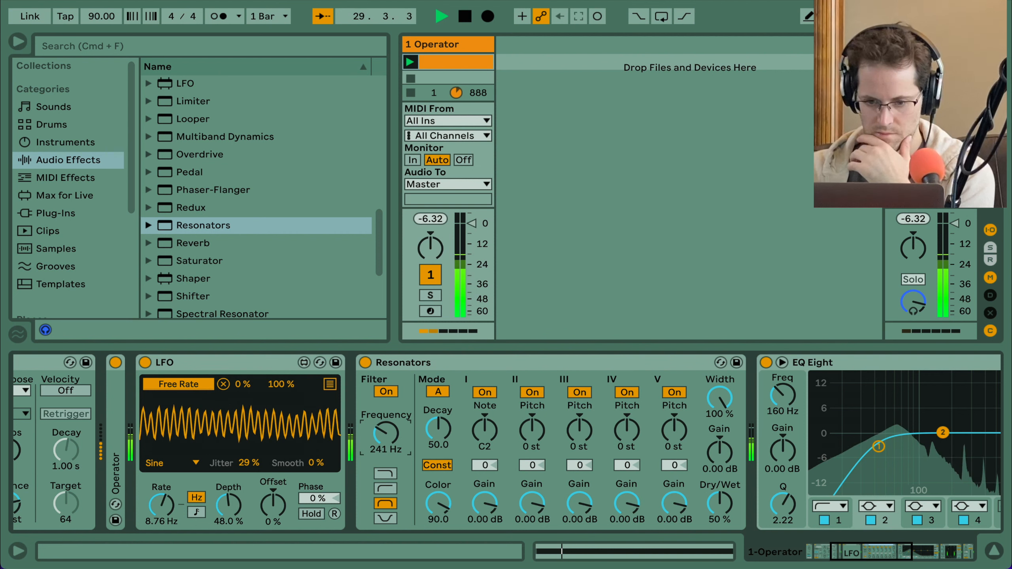
left_click(386, 392)
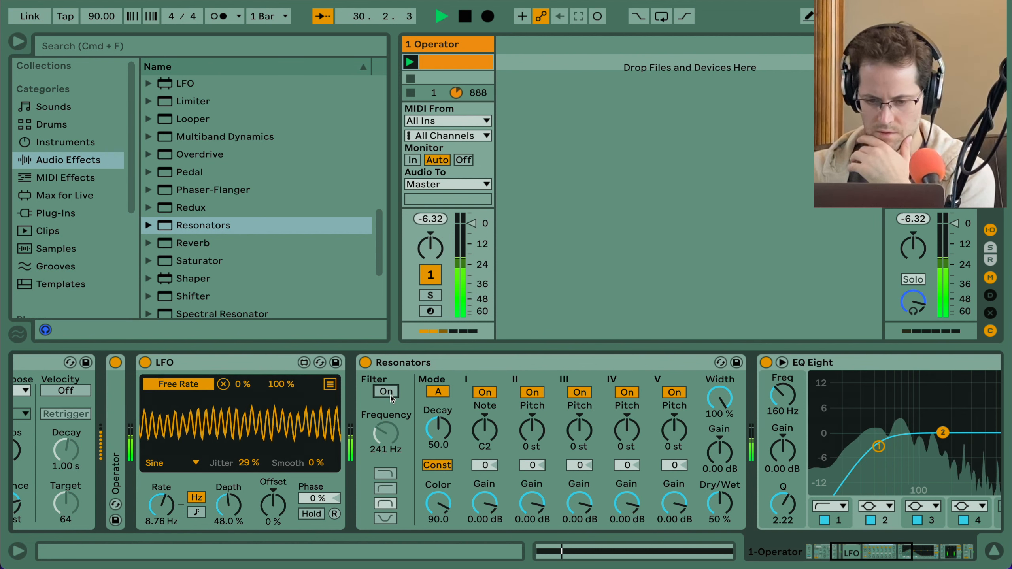
mouse_move(448, 438)
left_mouse_down()
mouse_move(448, 424)
mouse_move(439, 434)
left_mouse_up()
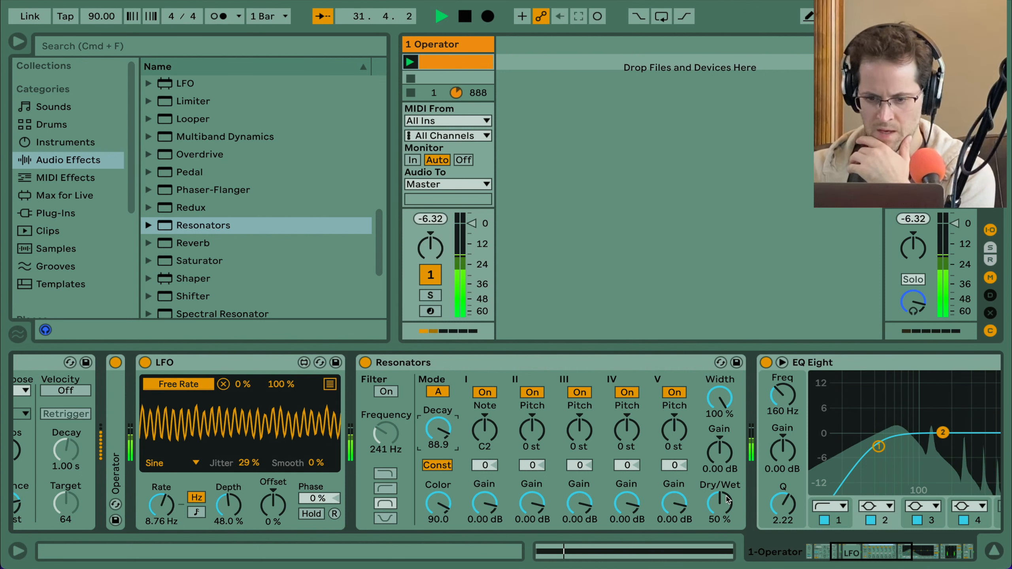
mouse_move(716, 506)
left_mouse_down()
mouse_move(716, 488)
mouse_move(715, 504)
left_mouse_up()
Step: Unfold Operator and insert a Velocity MIDI effect before it, in Fixed mode with an increased Random amount
scroll(713, 509, "left", 5)
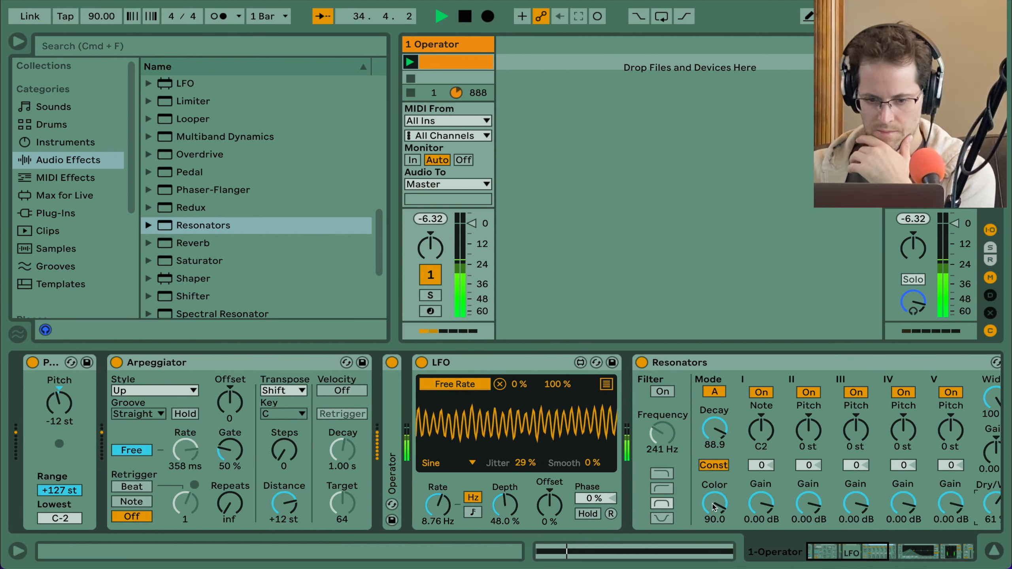
double_click(396, 387)
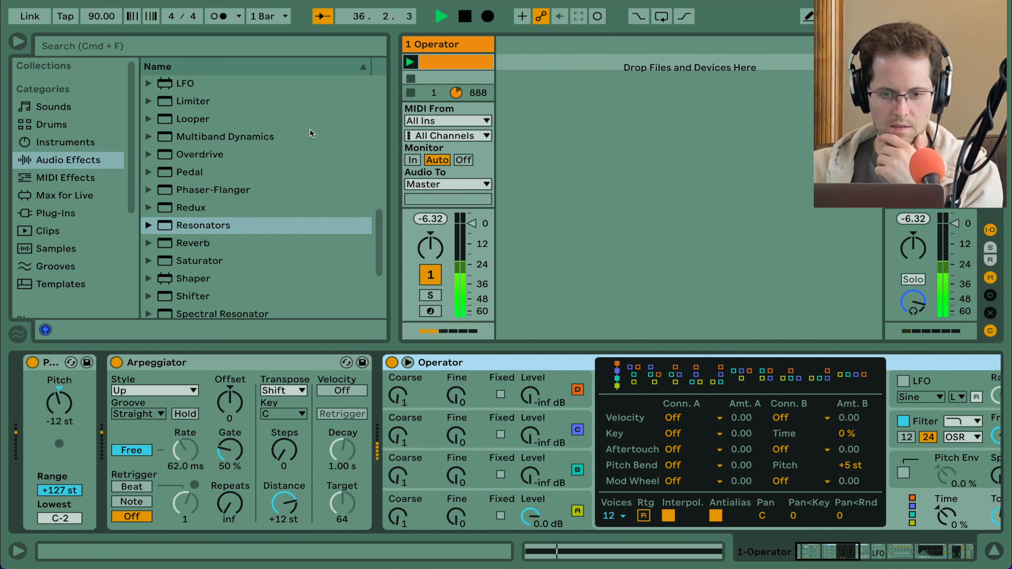
scroll(311, 134, "down", 8)
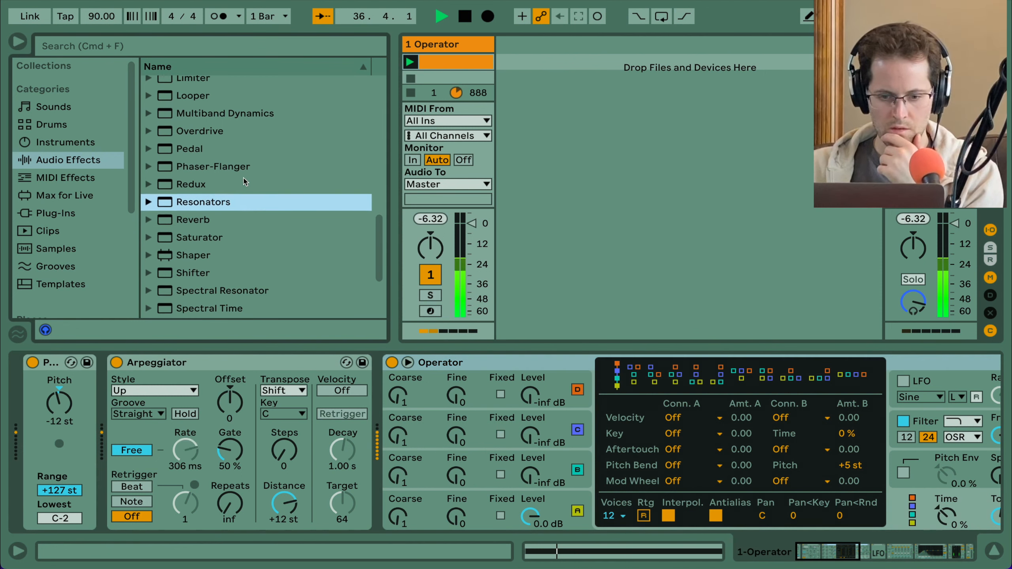
left_click(62, 179)
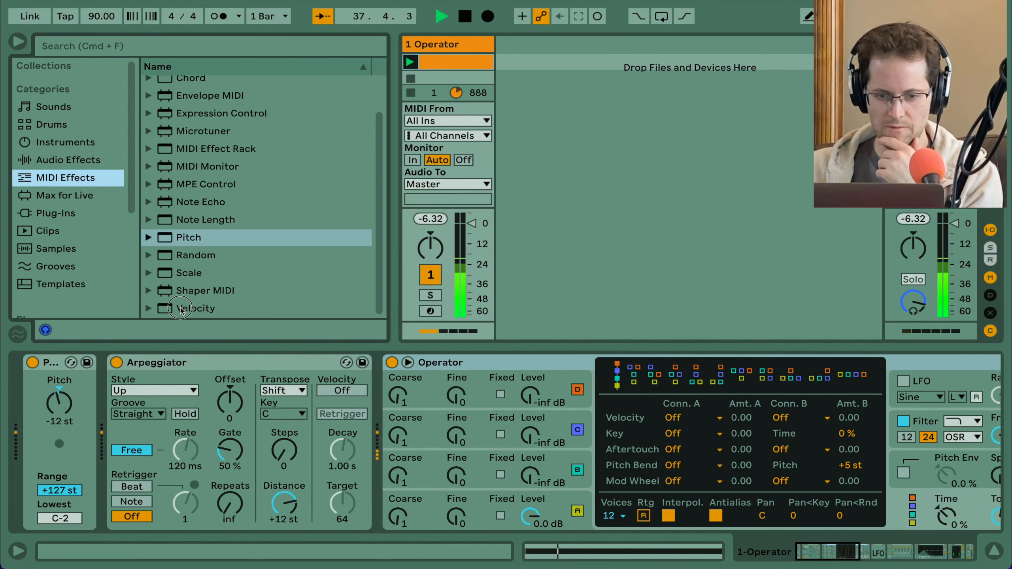
left_click_drag(180, 311, 383, 390)
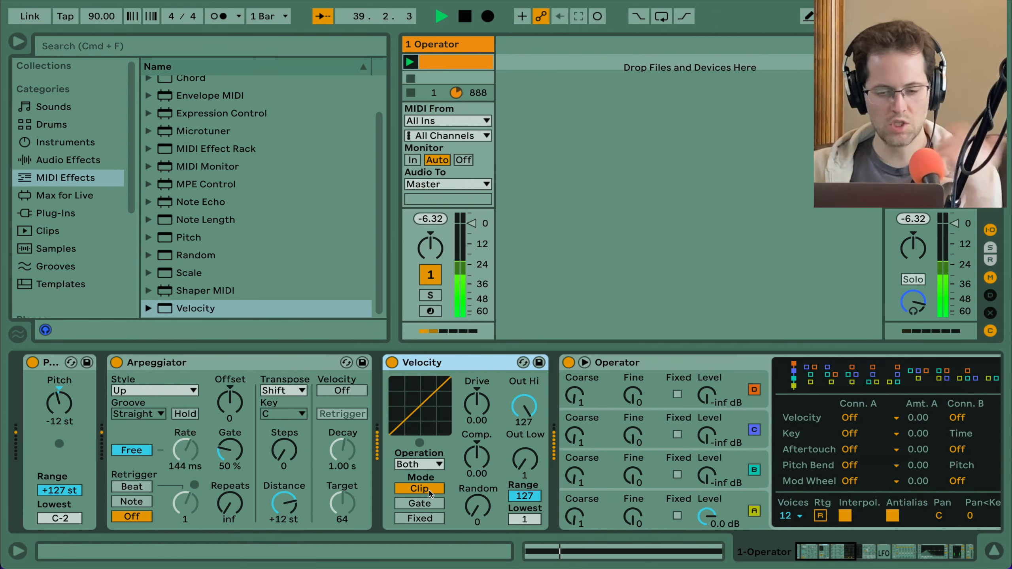
left_click(420, 518)
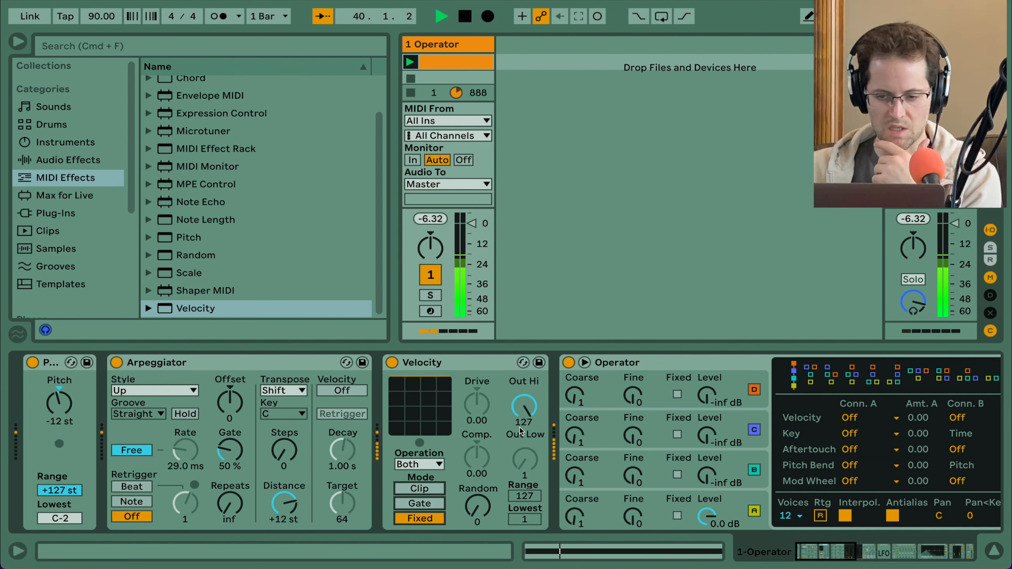
left_click_drag(477, 506, 478, 481)
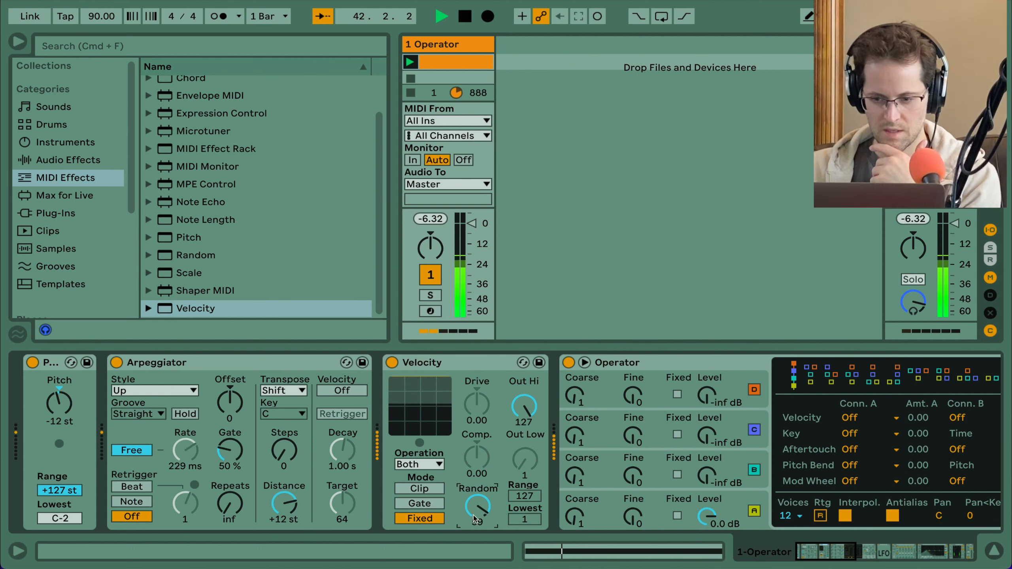
Step: Set the velocity sensitivity of Operator's oscillator A envelope to 45%
scroll(474, 518, "right", 10)
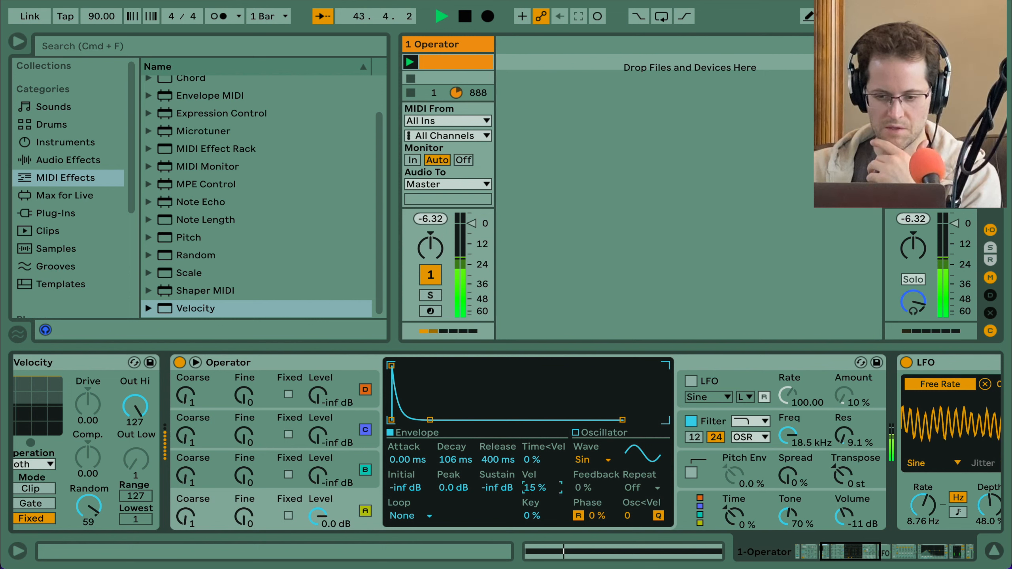
left_click_drag(537, 488, 537, 515)
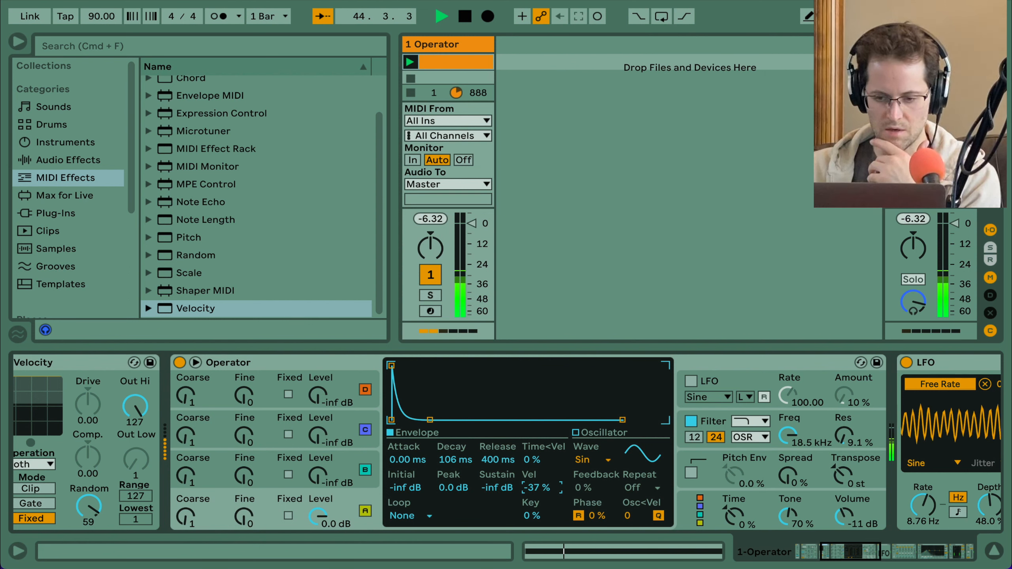
double_click(534, 490)
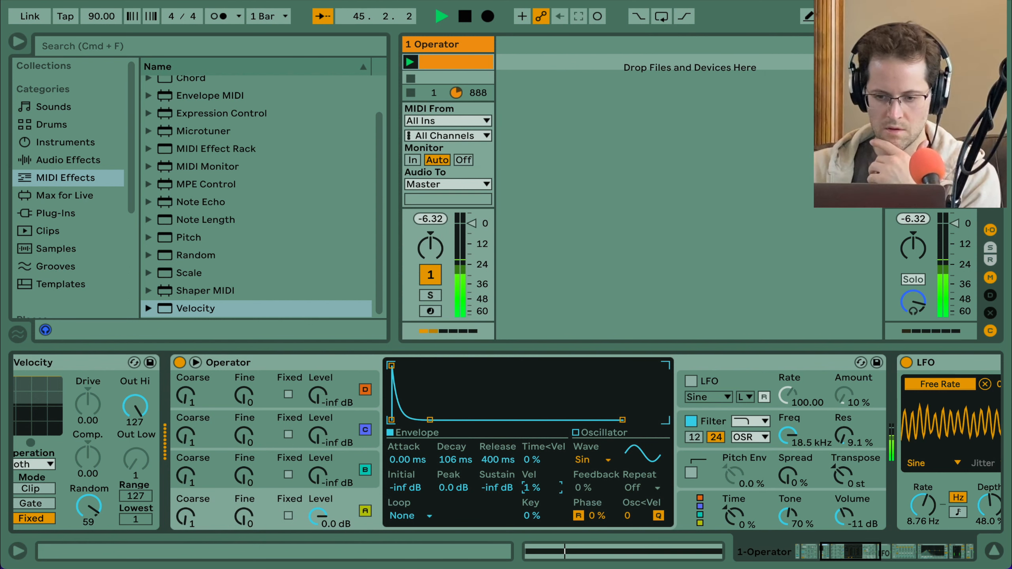
left_click_drag(534, 488, 533, 484)
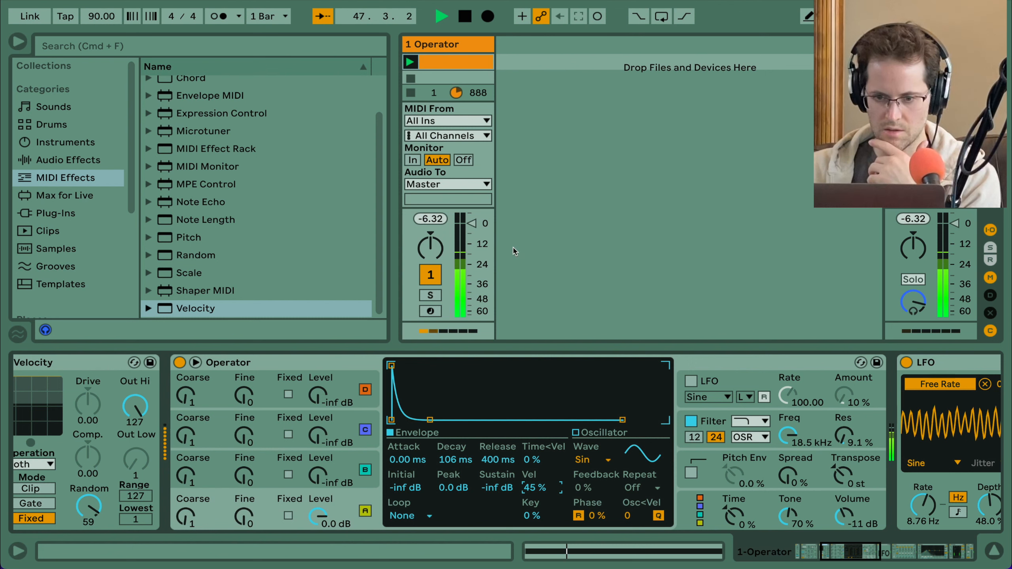
left_click(606, 217)
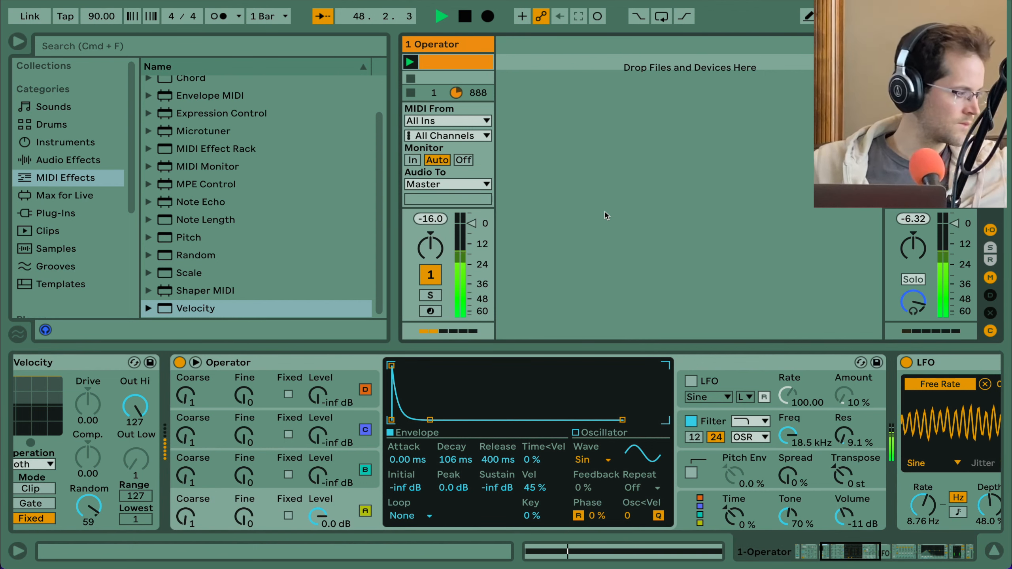
Step: Switch the Resonators to mode B, with Dry/Wet at 60% and resonator I's note at F#2
scroll(659, 394, "right", 10)
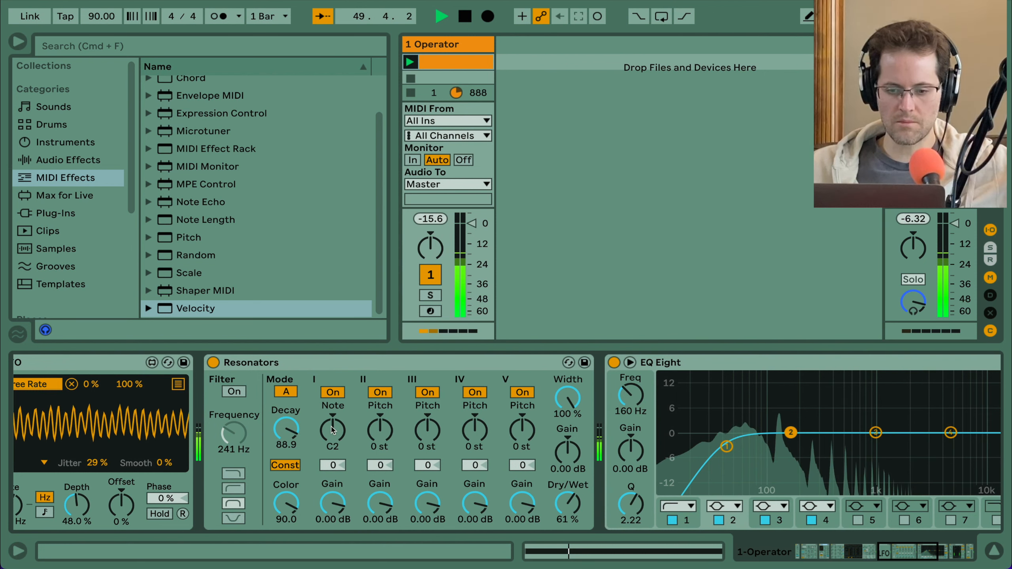
left_click(285, 392)
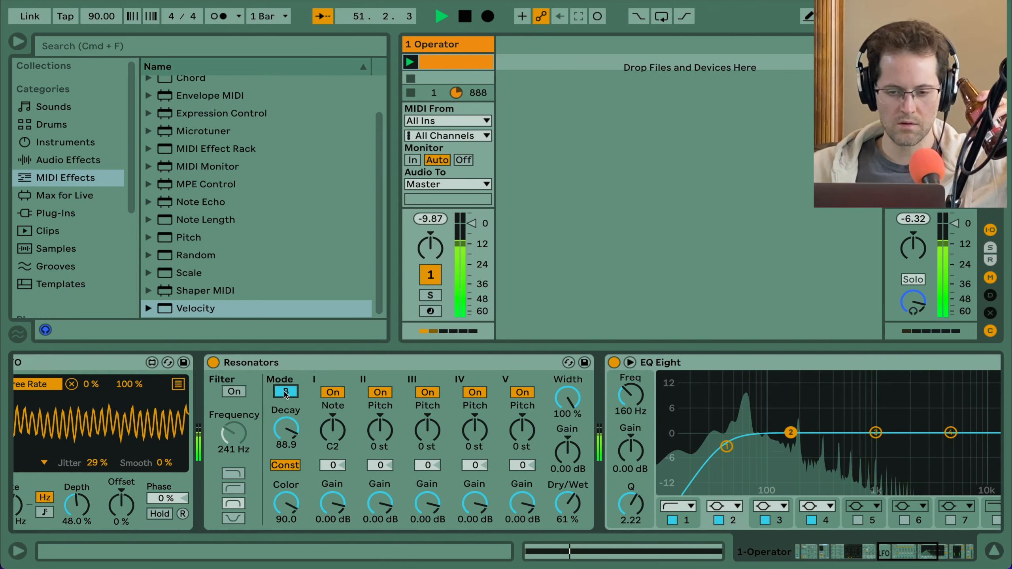
left_click_drag(591, 499, 495, 483)
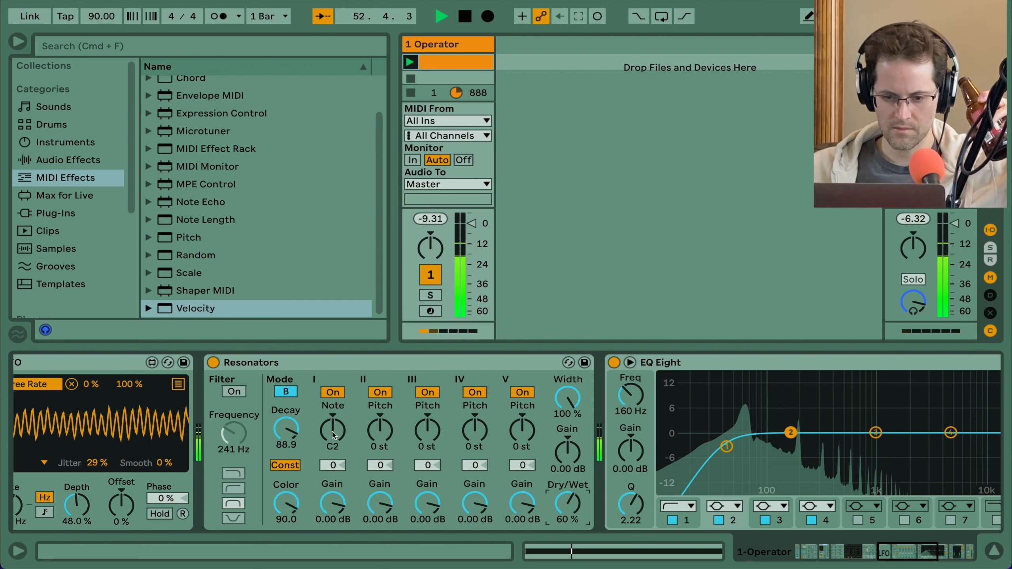
mouse_move(334, 435)
left_mouse_down()
mouse_move(334, 419)
mouse_move(334, 437)
left_mouse_up()
scroll(334, 433, "up", 2)
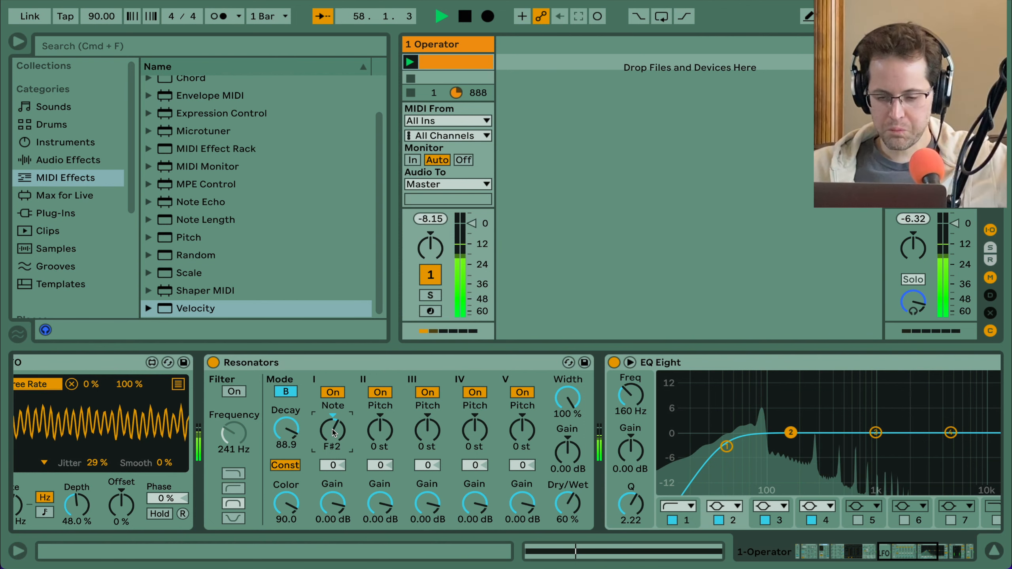
Step: Set the LFO device's offset to -13%, jitter to 66%, rate to 4.69 Hz and depth to 59.8%
scroll(333, 433, "left", 10)
scroll(333, 432, "right", 5)
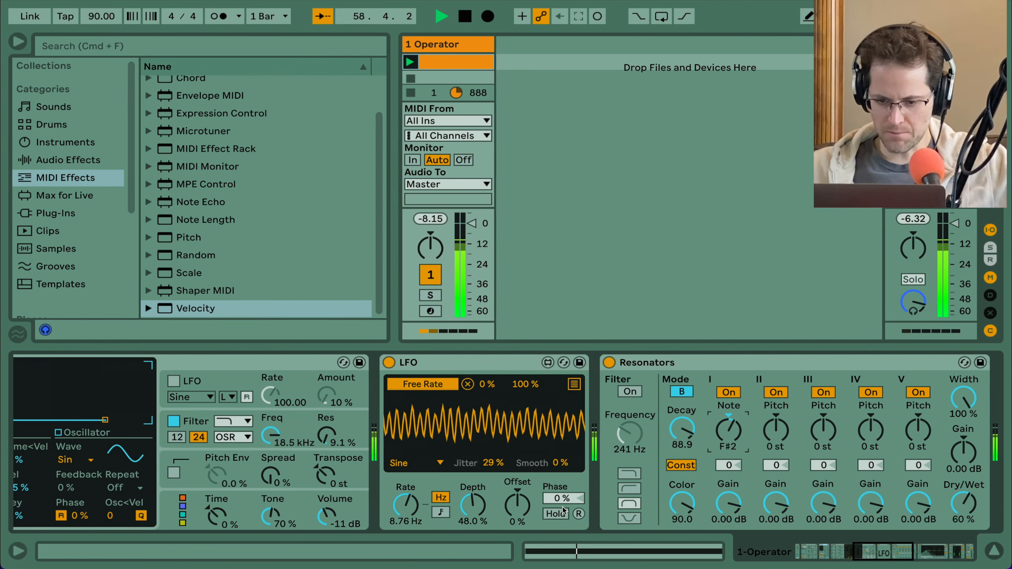
left_click_drag(521, 504, 486, 483)
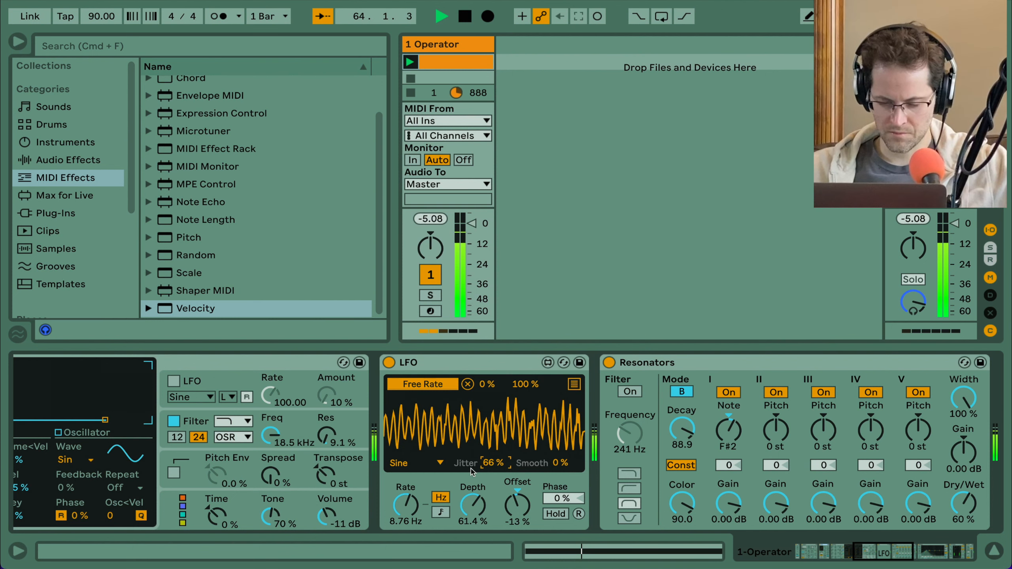
left_click_drag(404, 503, 405, 501)
left_click_drag(472, 500, 473, 501)
Step: Tune resonators II to V to +3, +7, +12 and +15 st, set Decay to 100 and turn Const off
scroll(473, 503, "left", 3)
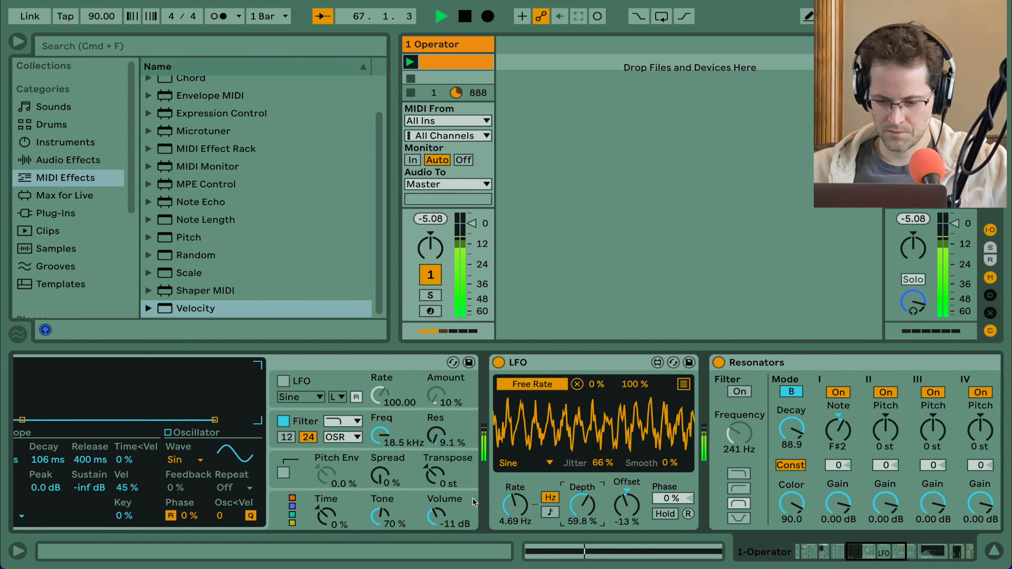
scroll(473, 503, "right", 4)
scroll(474, 503, "right", 6)
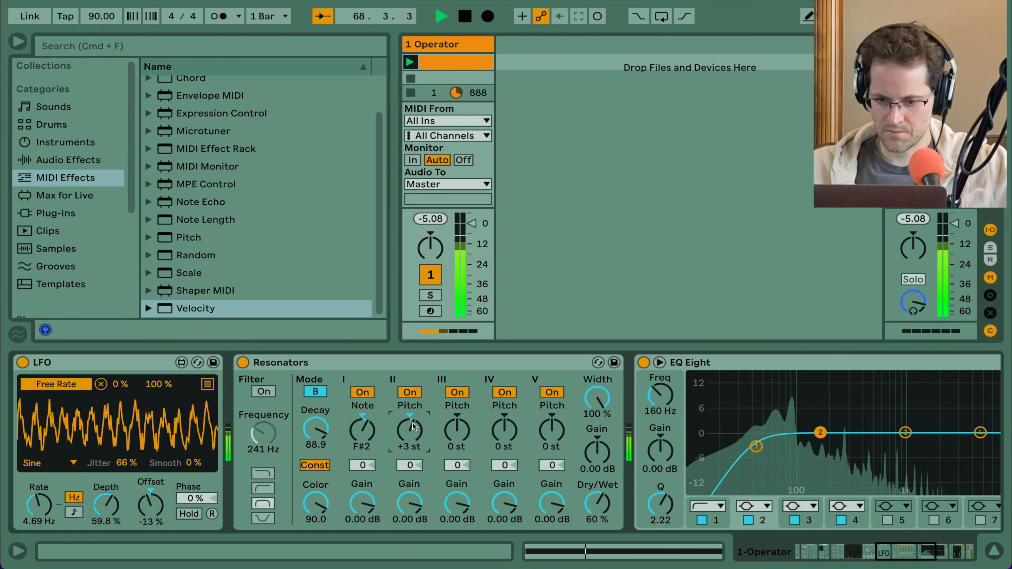
mouse_move(454, 432)
left_mouse_down()
mouse_move(454, 415)
mouse_move(454, 432)
left_mouse_up()
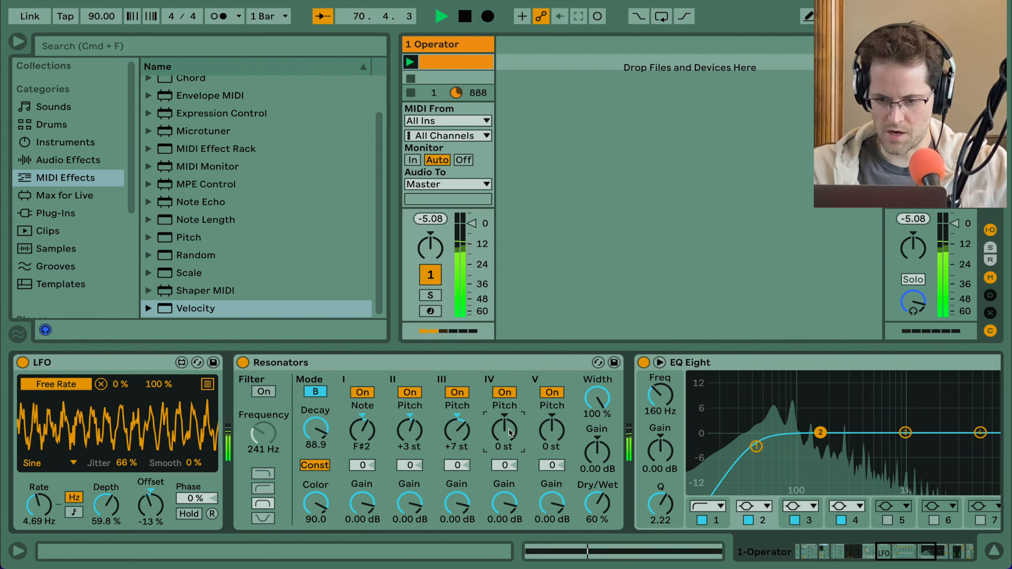
type("12")
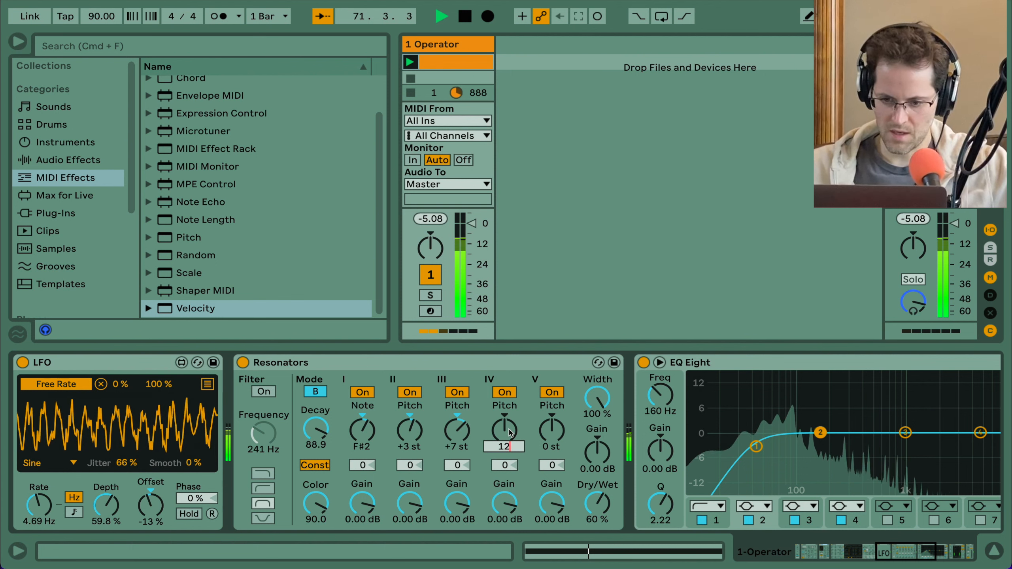
key("Return")
left_click(554, 430)
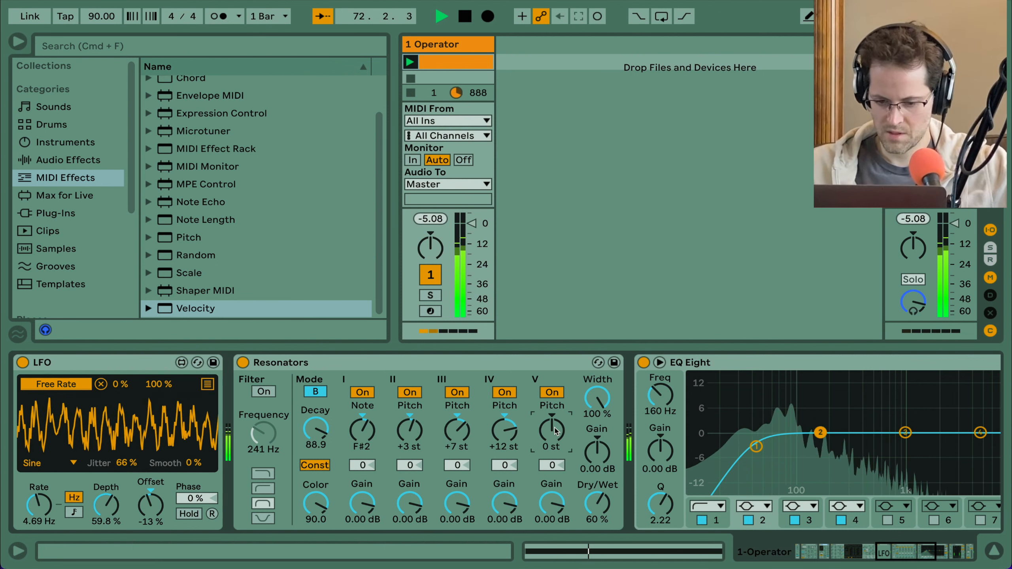
type("15")
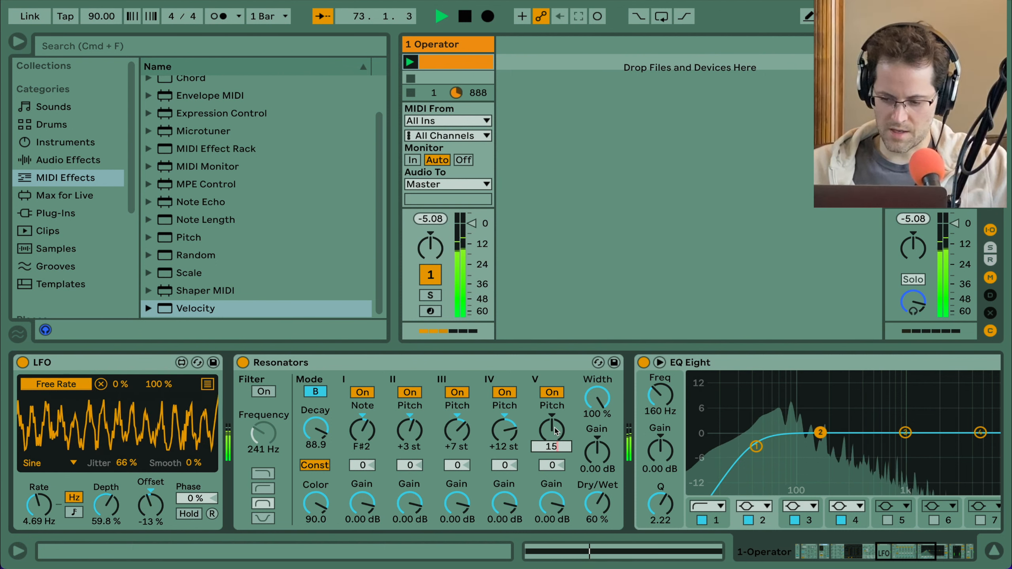
key("Return")
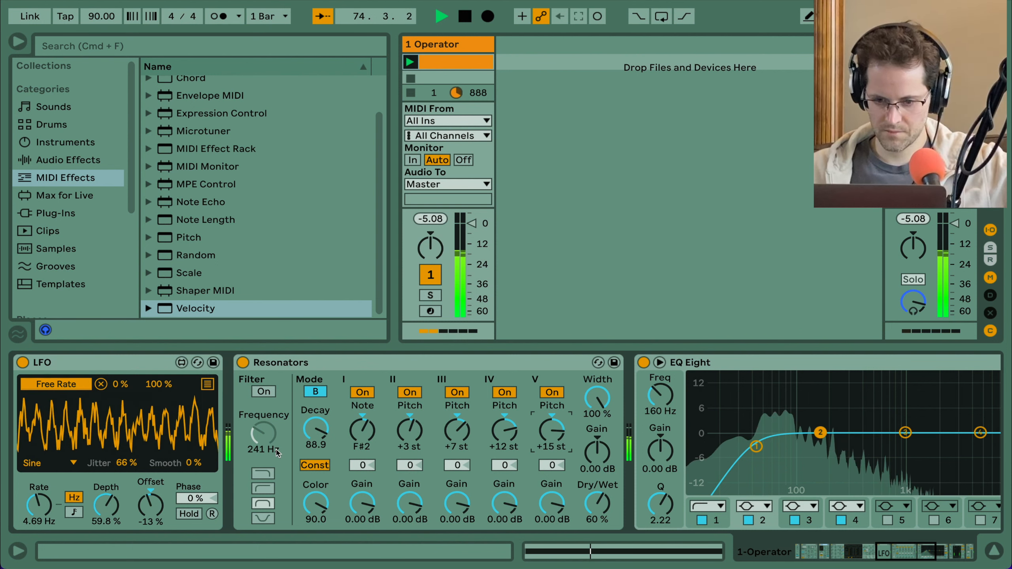
mouse_move(331, 447)
left_mouse_down()
mouse_move(331, 492)
mouse_move(331, 448)
left_mouse_up()
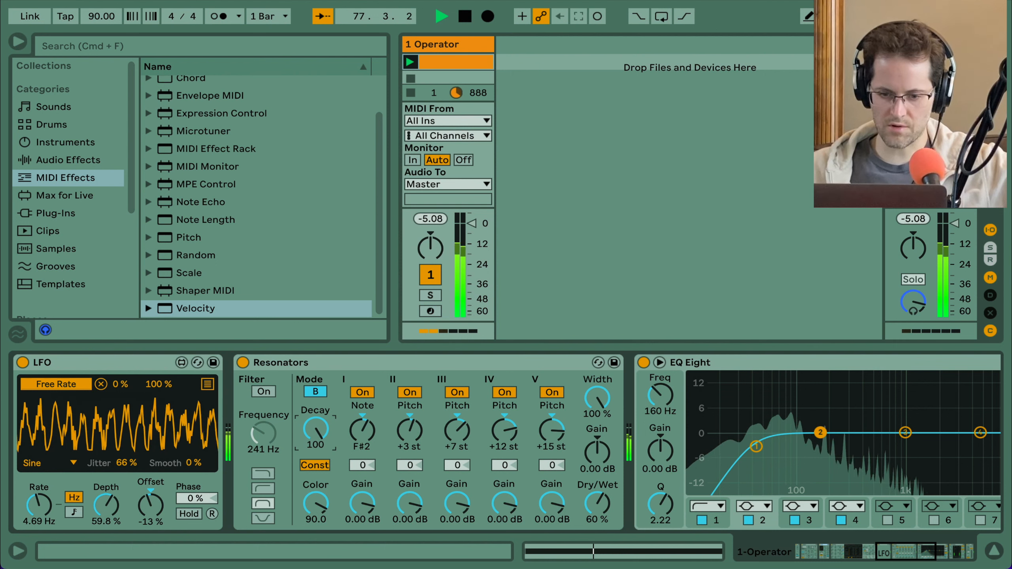
left_click(315, 466)
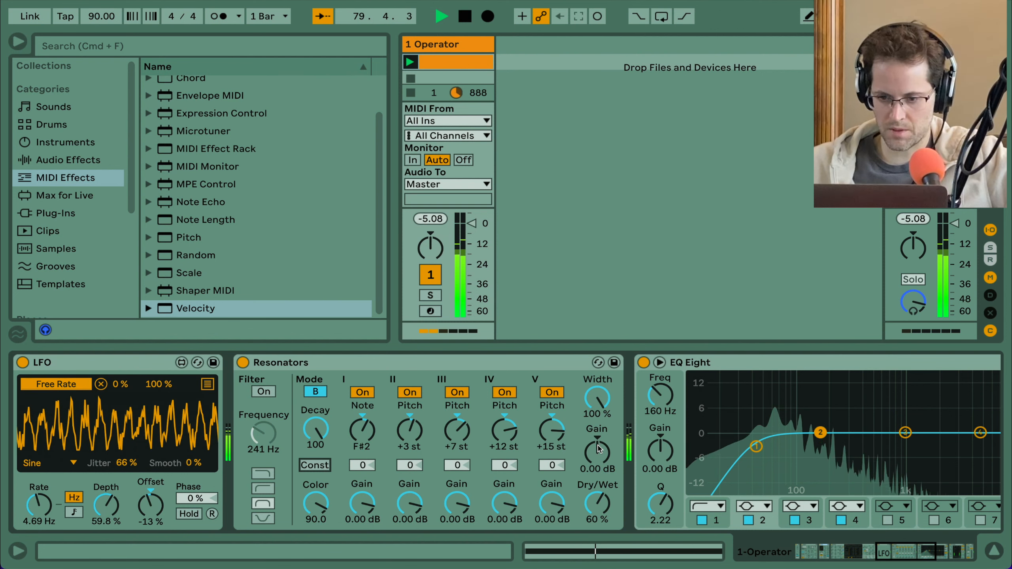
Step: Shorten the decay of Operator's oscillator A envelope to 28.5 ms
scroll(598, 450, "left", 15)
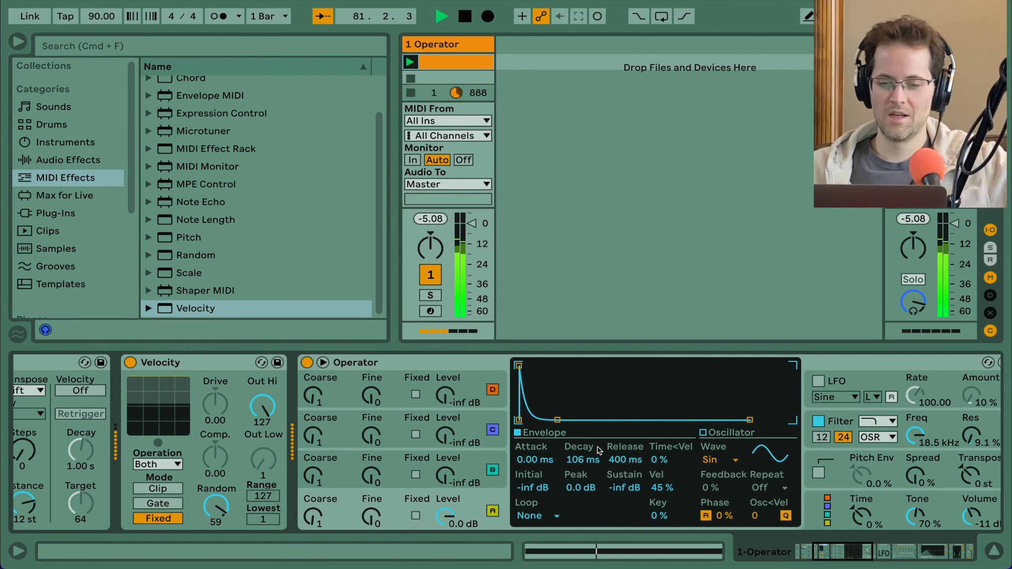
scroll(598, 451, "right", 12)
scroll(599, 451, "left", 8)
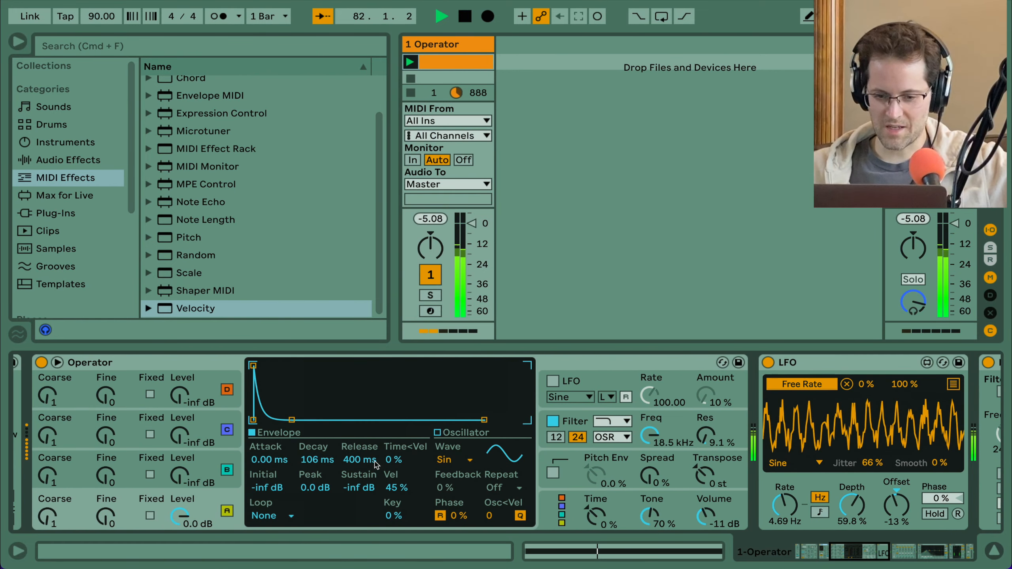
left_click_drag(316, 456, 316, 475)
left_click_drag(279, 420, 280, 420)
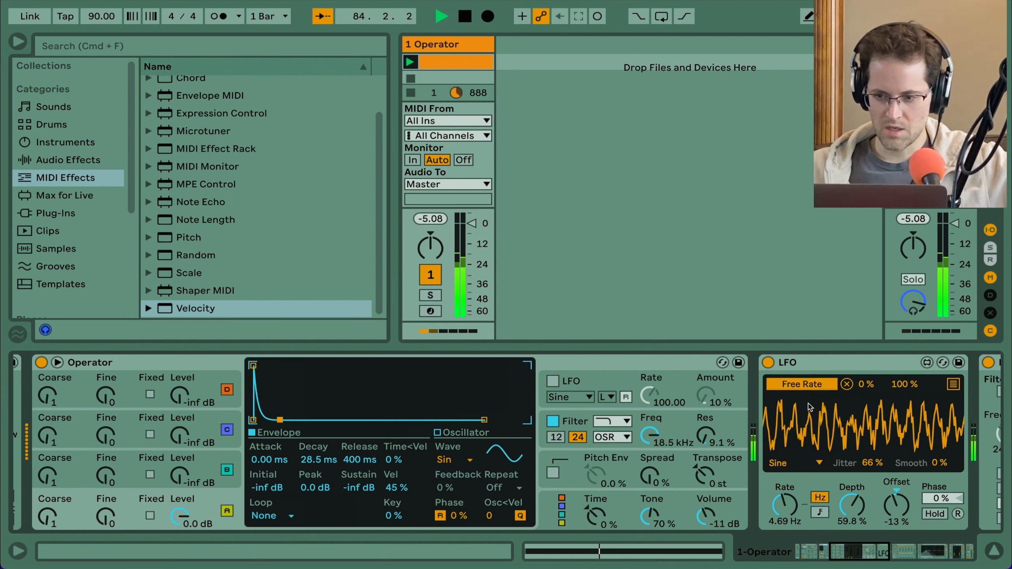
Step: Map the LFO device to Operator's envelope Decay as a second target, ranging from 10% to 80%, and return to the waveform view
left_click(953, 384)
left_click(825, 399)
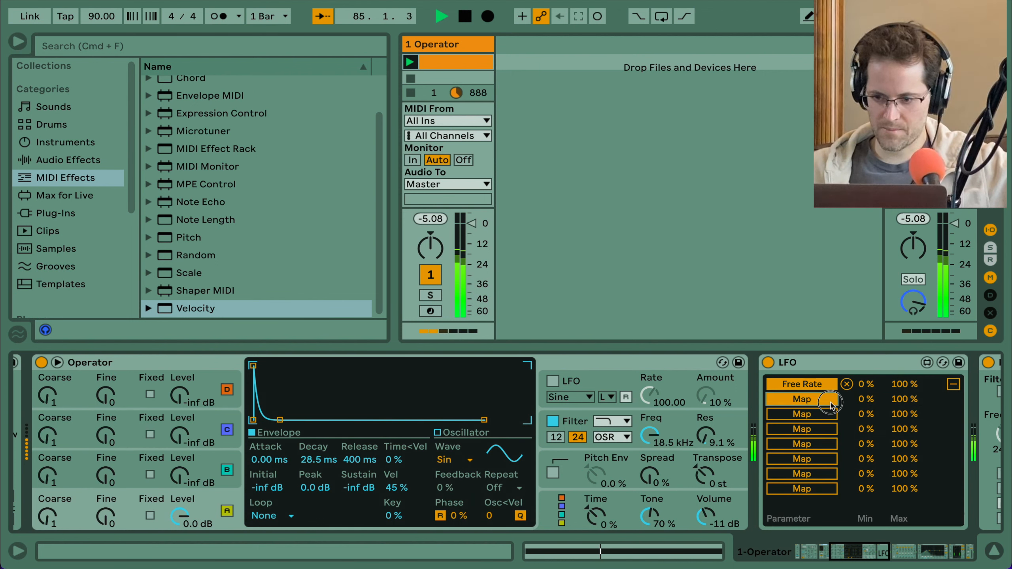
left_click(322, 460)
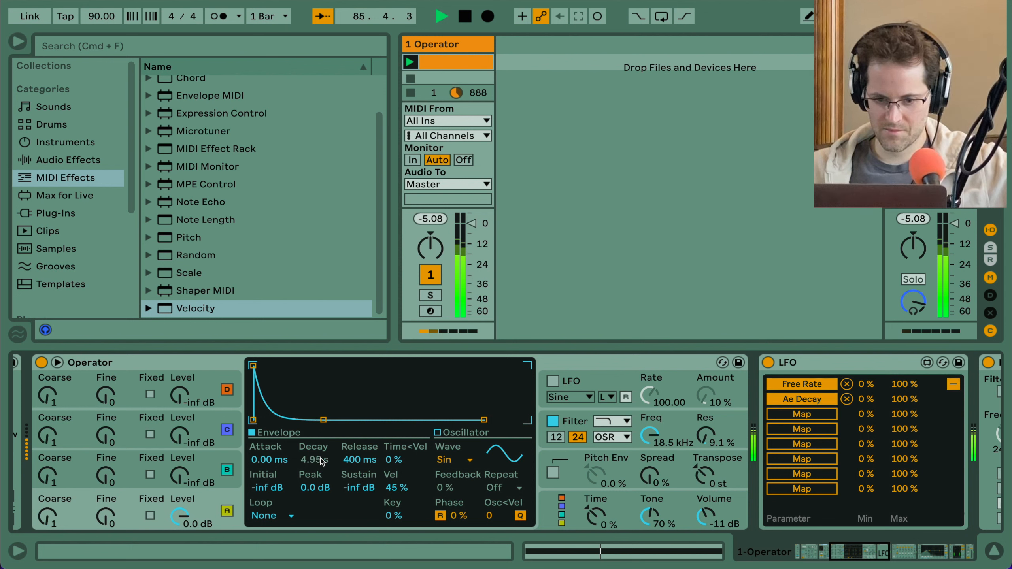
left_click_drag(902, 398, 902, 407)
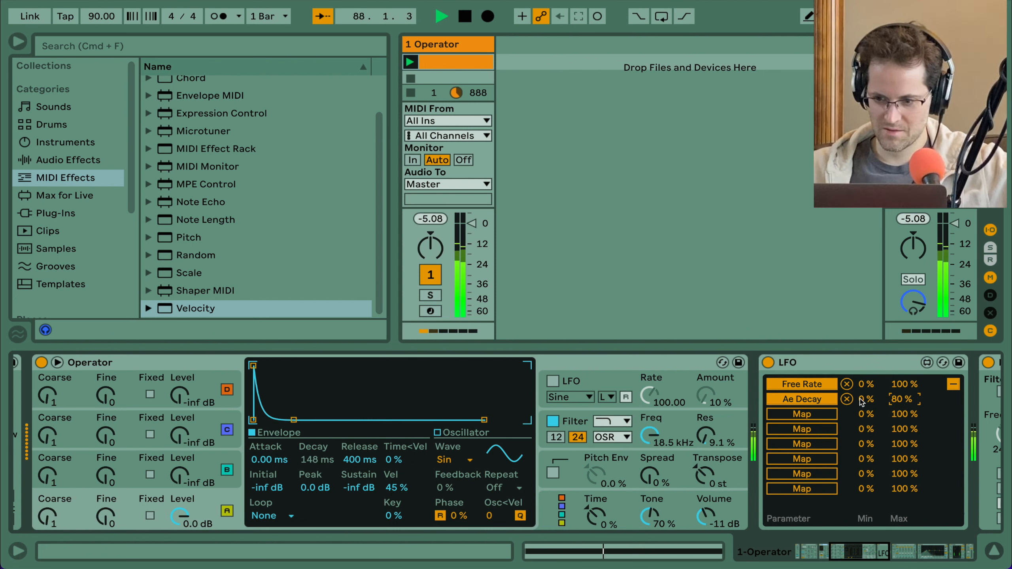
left_click_drag(863, 402, 856, 392)
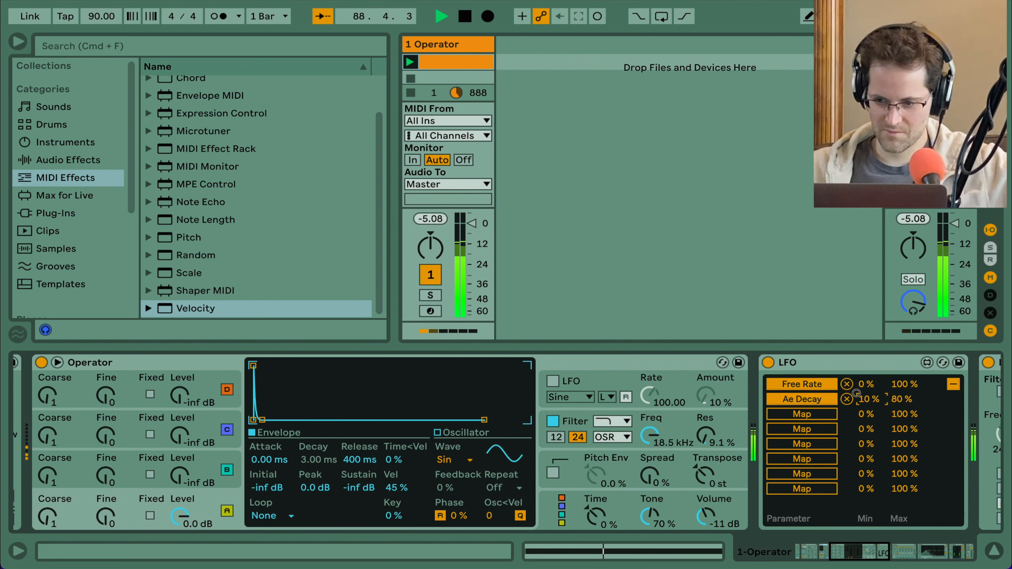
left_click(901, 398)
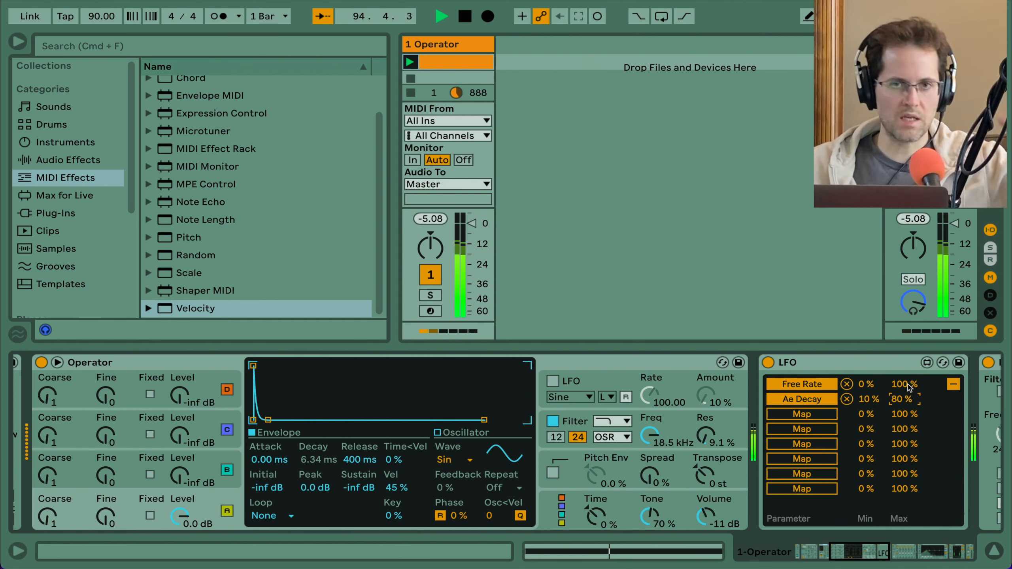
left_click(957, 384)
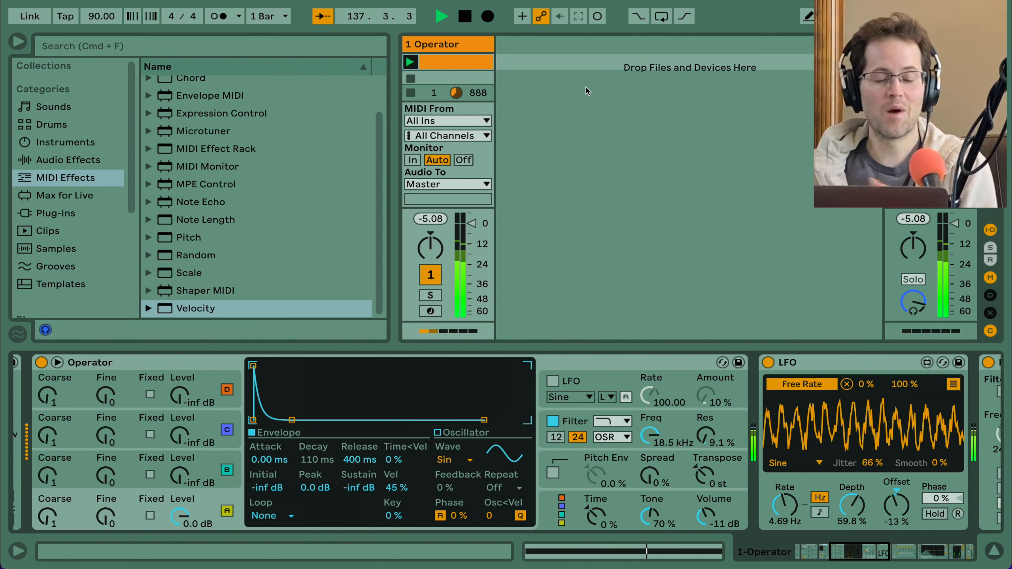
Step: Raise the LFO device's depth to 75.6% and its rate to 9.42 Hz
scroll(737, 499, "right", 3)
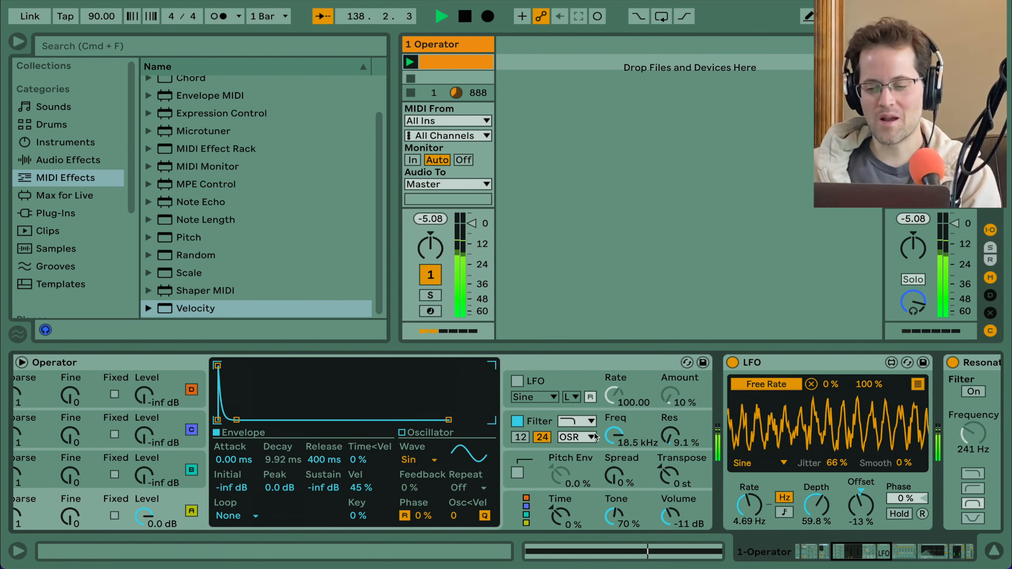
scroll(737, 499, "right", 10)
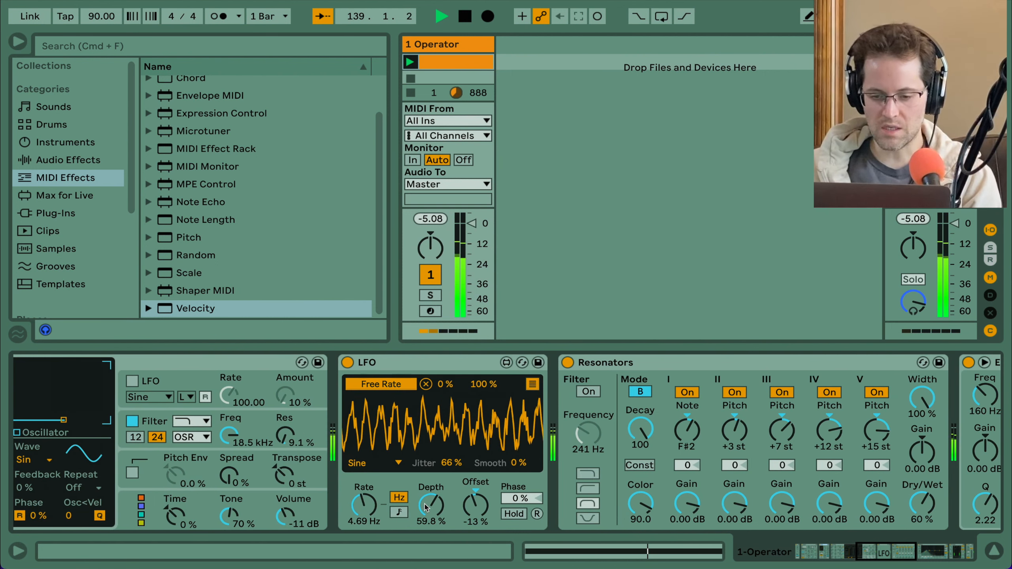
left_click_drag(425, 498, 425, 487)
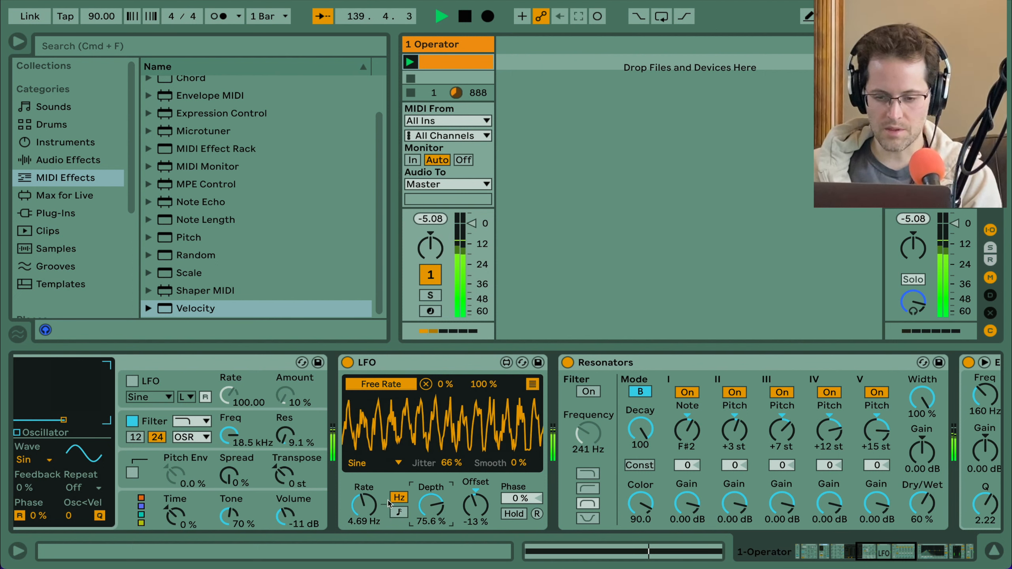
left_click_drag(362, 501, 362, 490)
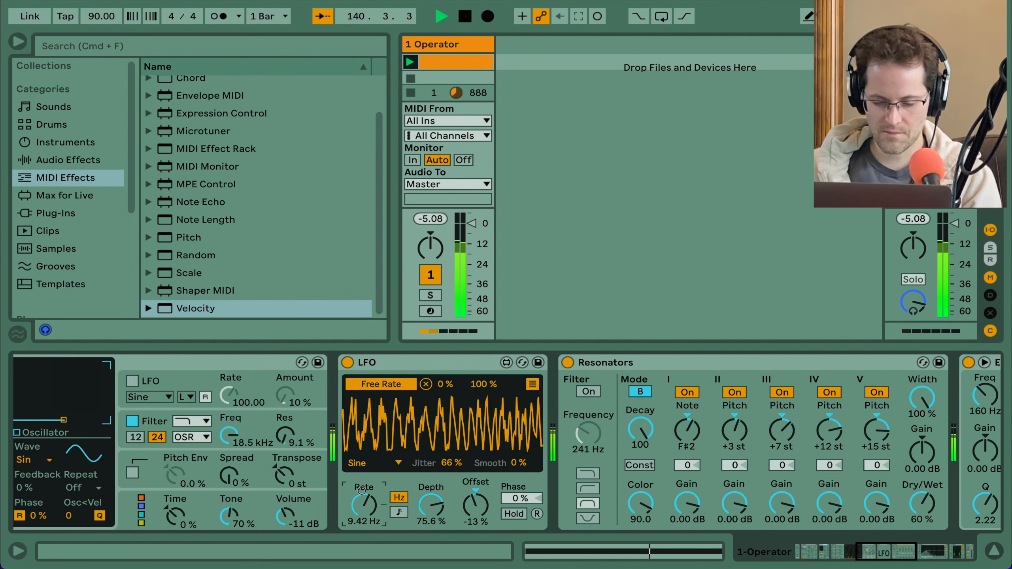
Step: Switch off the Resonators device
scroll(560, 492, "right", 6)
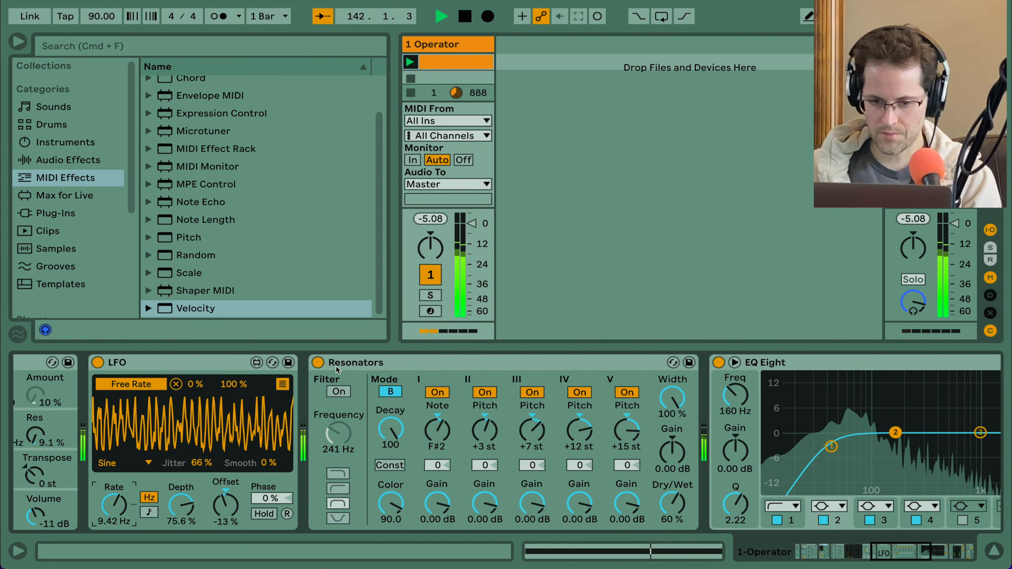
left_click(318, 363)
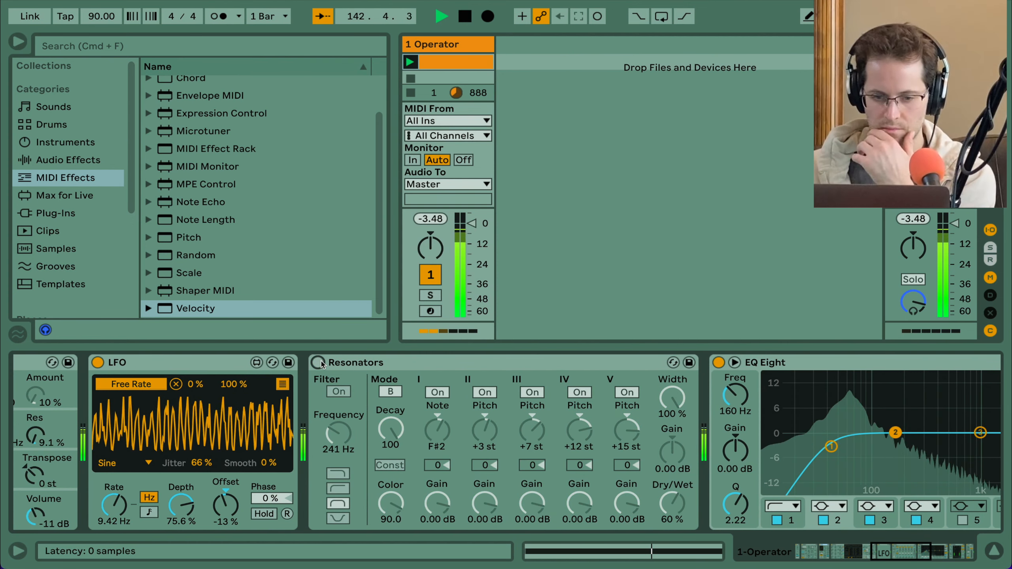
Step: Shorten the release of Operator's oscillator A envelope to 317 ms
scroll(223, 434, "left", 9)
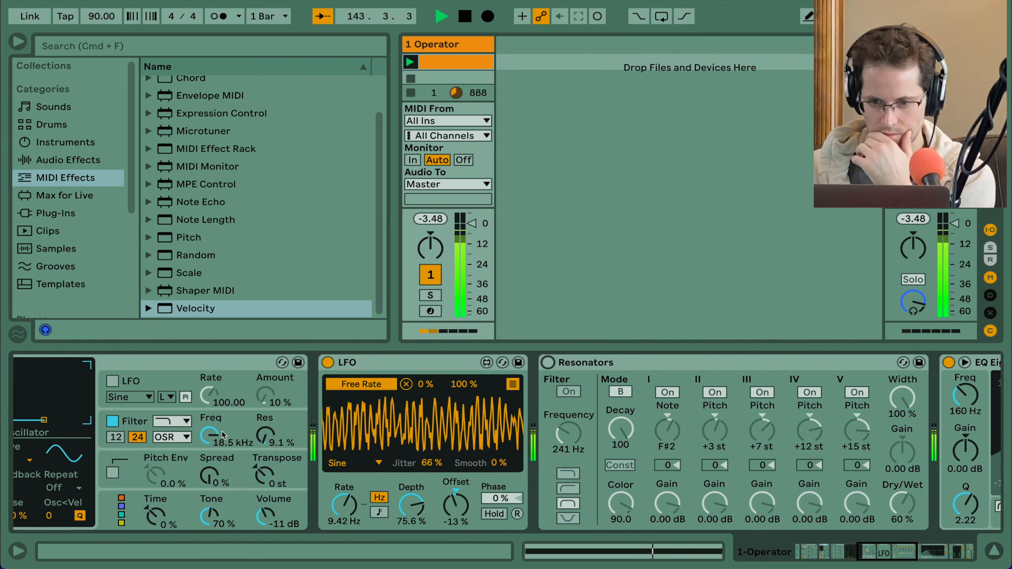
scroll(223, 435, "left", 2)
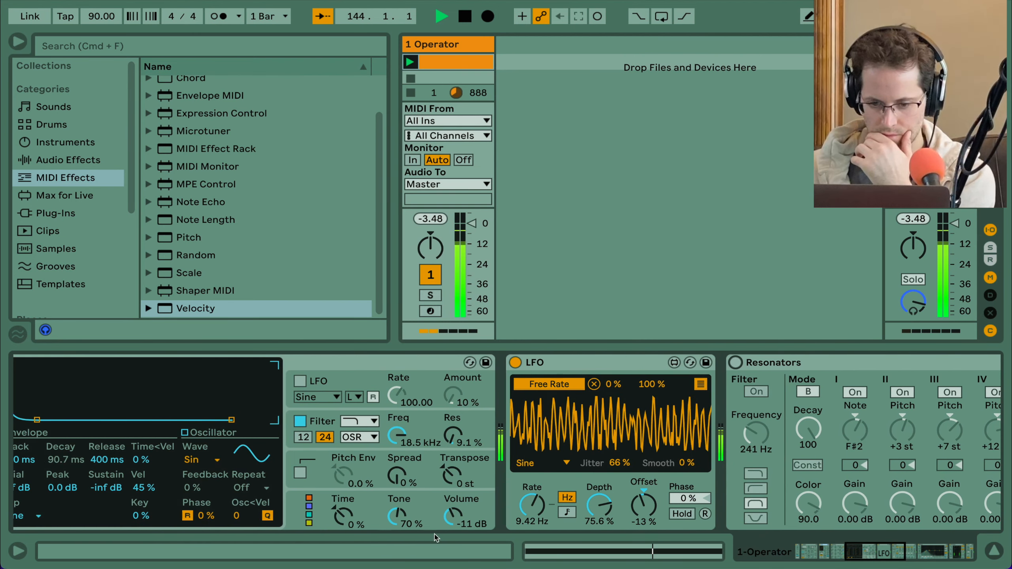
left_click(454, 517)
scroll(453, 518, "left", 16)
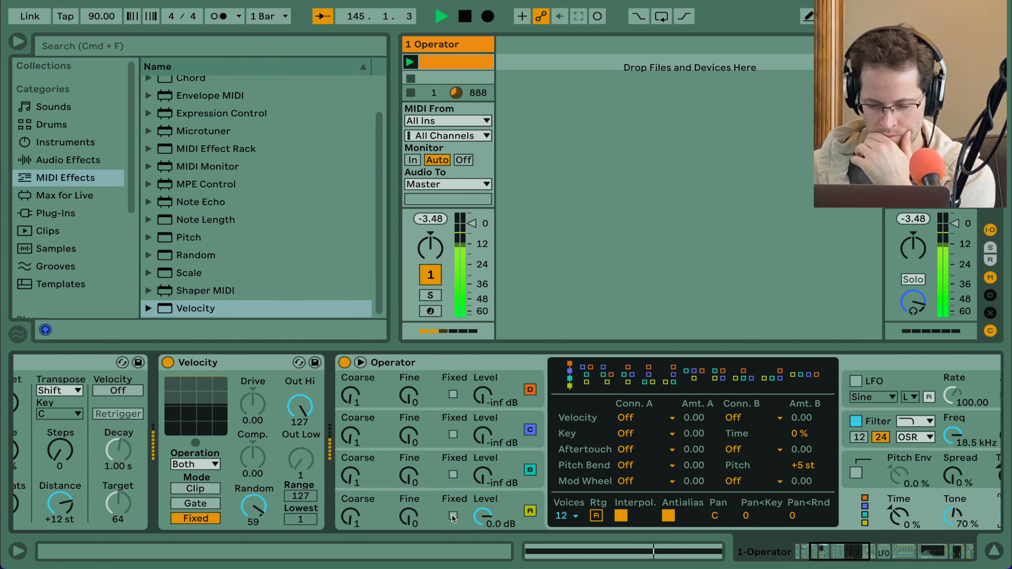
left_click(454, 518)
scroll(425, 463, "right", 9)
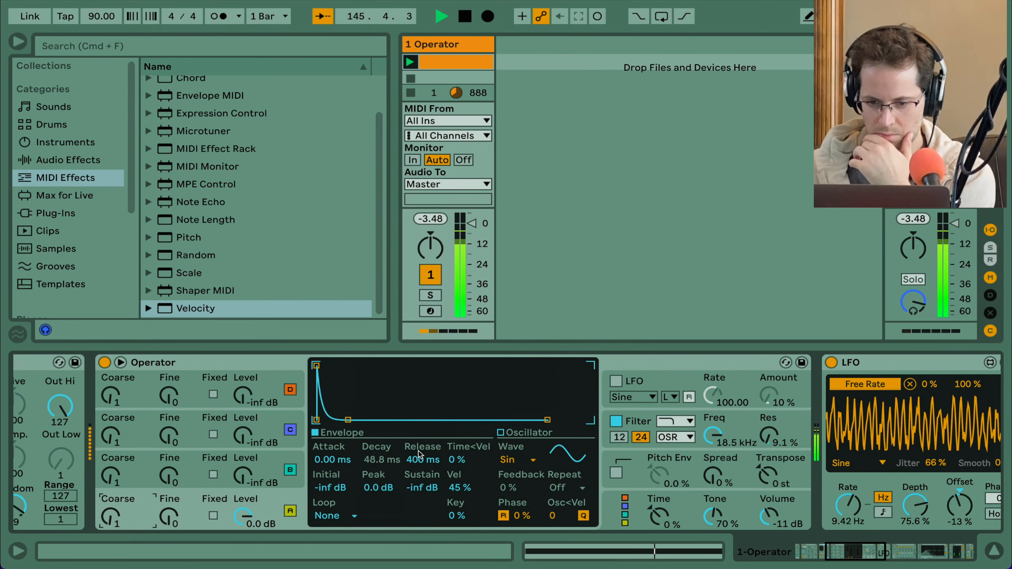
mouse_move(424, 461)
left_mouse_down()
mouse_move(424, 524)
mouse_move(425, 463)
left_mouse_up()
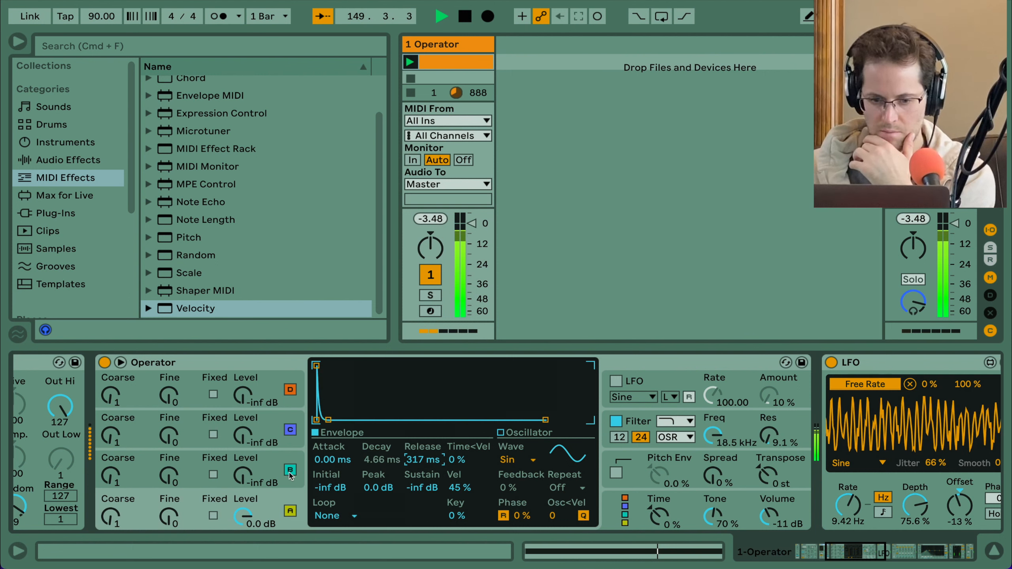
Step: Raise Operator's oscillator B level to -19 dB and shape its envelope with a 638 ms decay and -27 dB sustain
left_click_drag(255, 476, 255, 457)
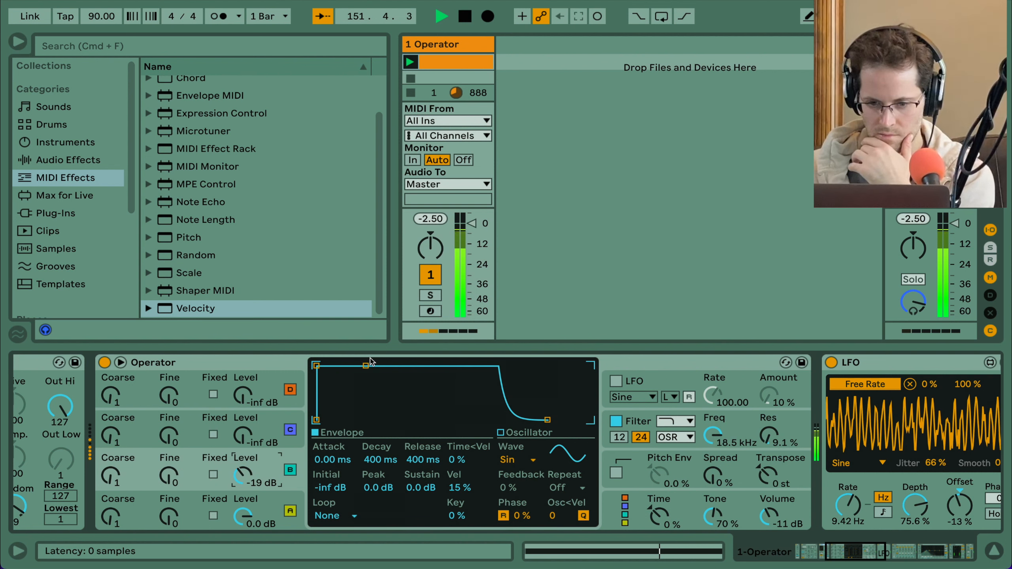
left_click_drag(366, 366, 369, 401)
Step: Map the LFO device to Operator's oscillator B Level as a third target
scroll(864, 390, "right", 5)
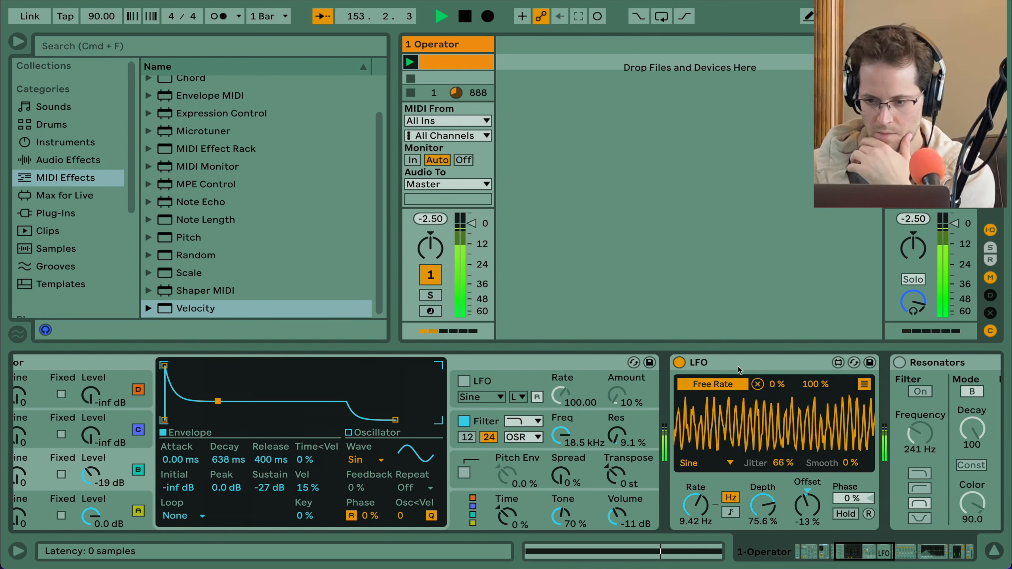
left_click(864, 385)
left_click(713, 414)
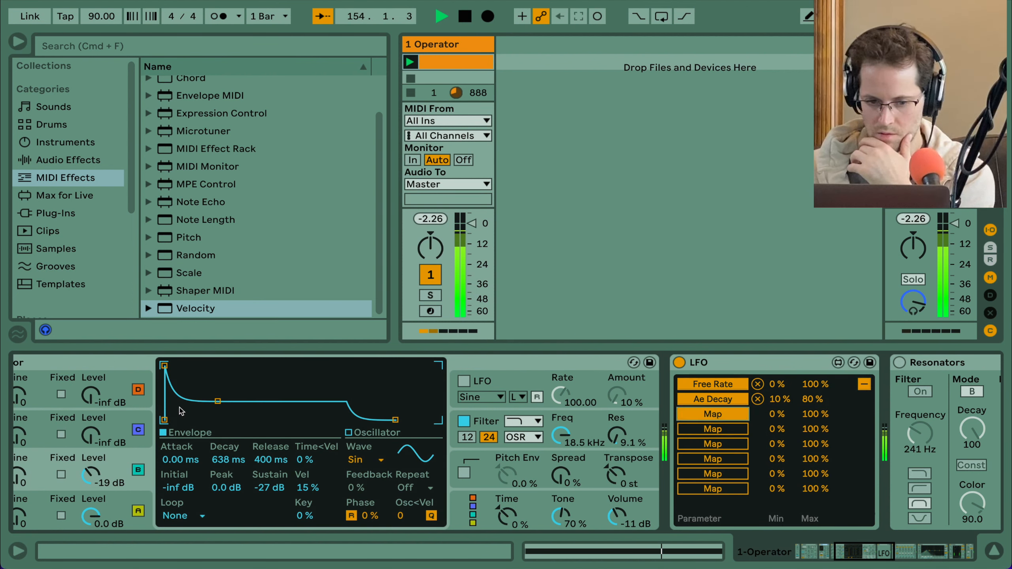
left_click(90, 478)
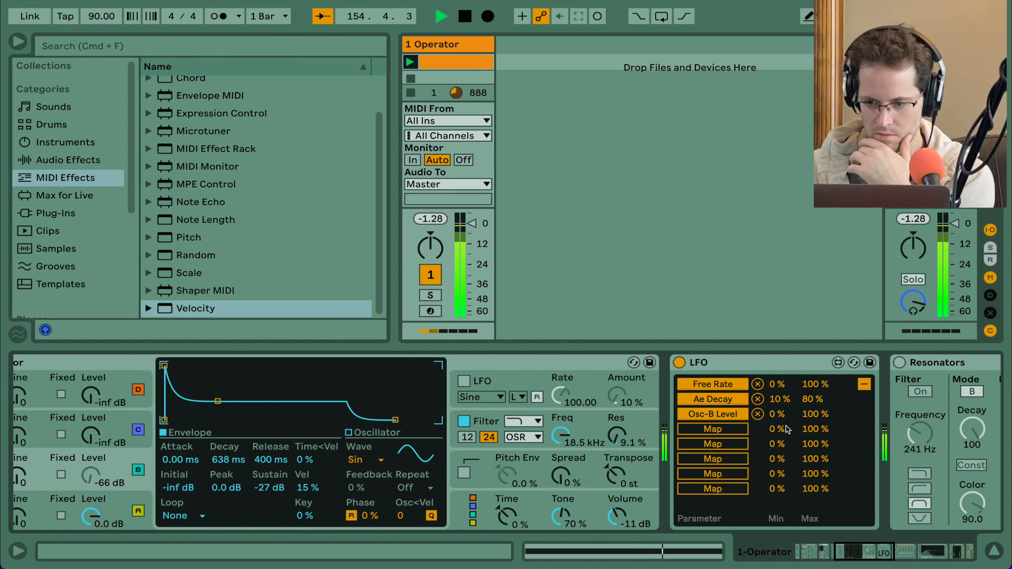
left_click_drag(772, 434, 813, 463)
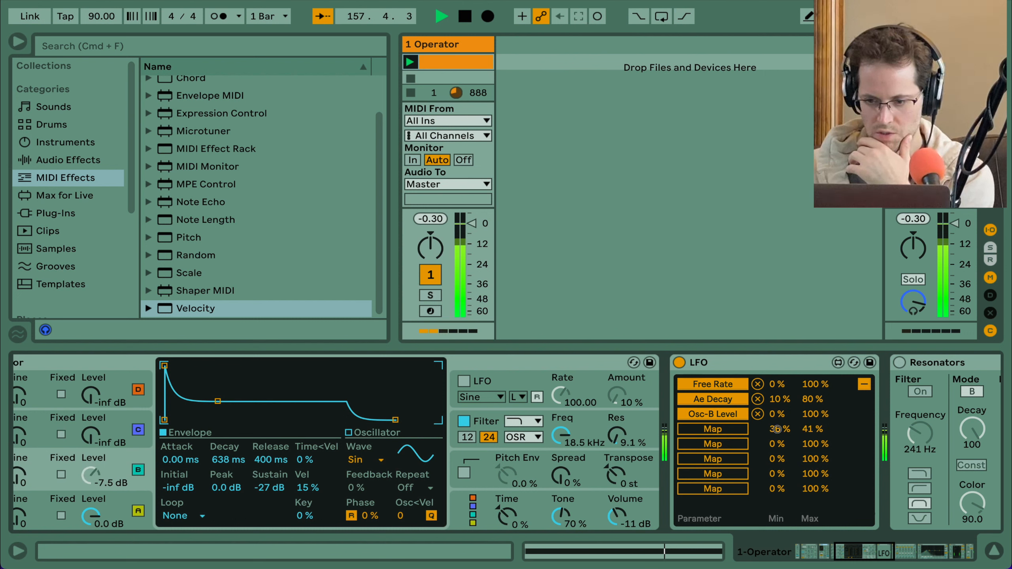
left_click_drag(778, 430, 777, 438)
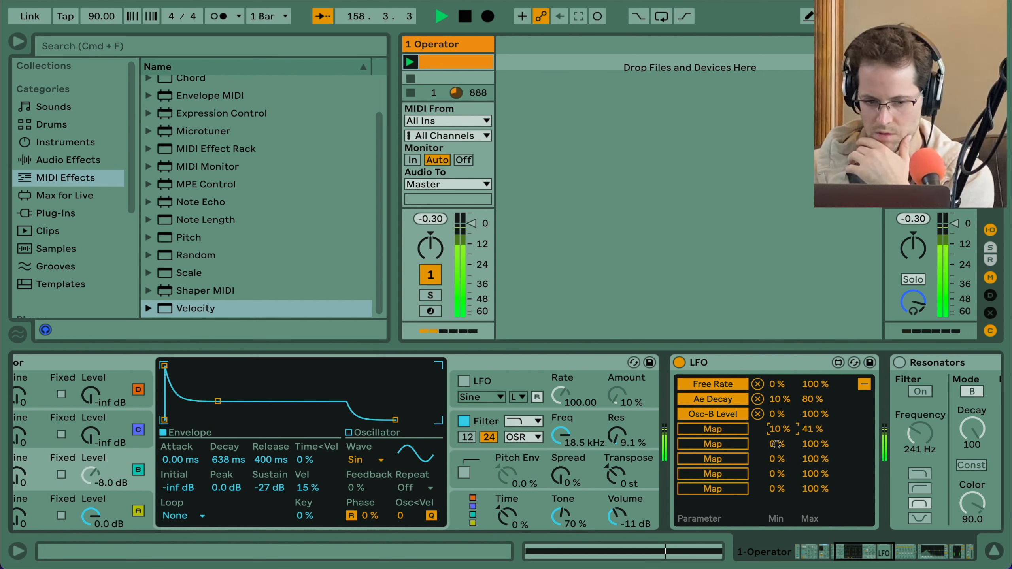
left_click_drag(775, 444, 805, 445)
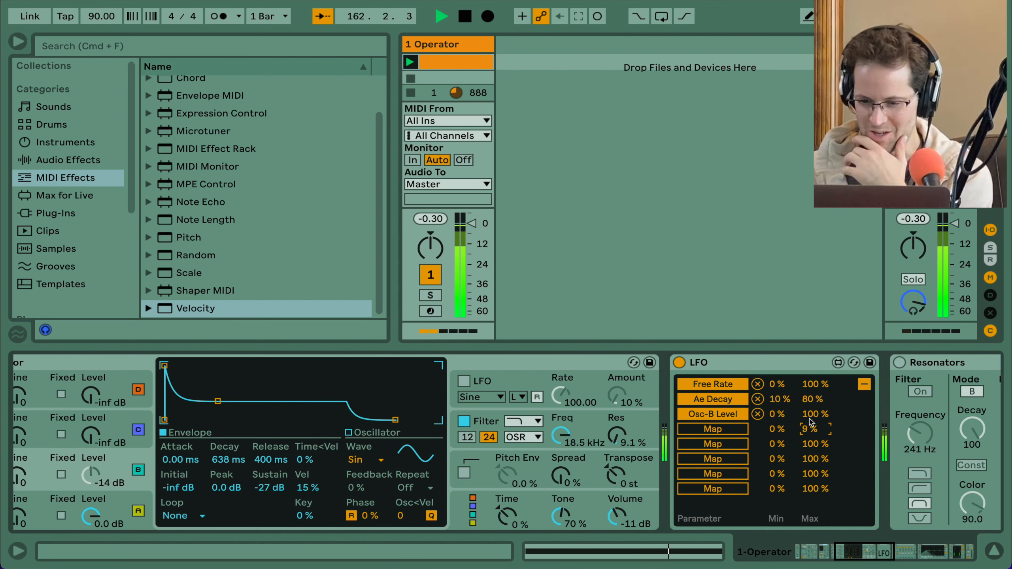
Step: Set the LFO device's modulation range for Osc-B Level to 12% minimum and 40% maximum
left_click_drag(809, 415, 810, 452)
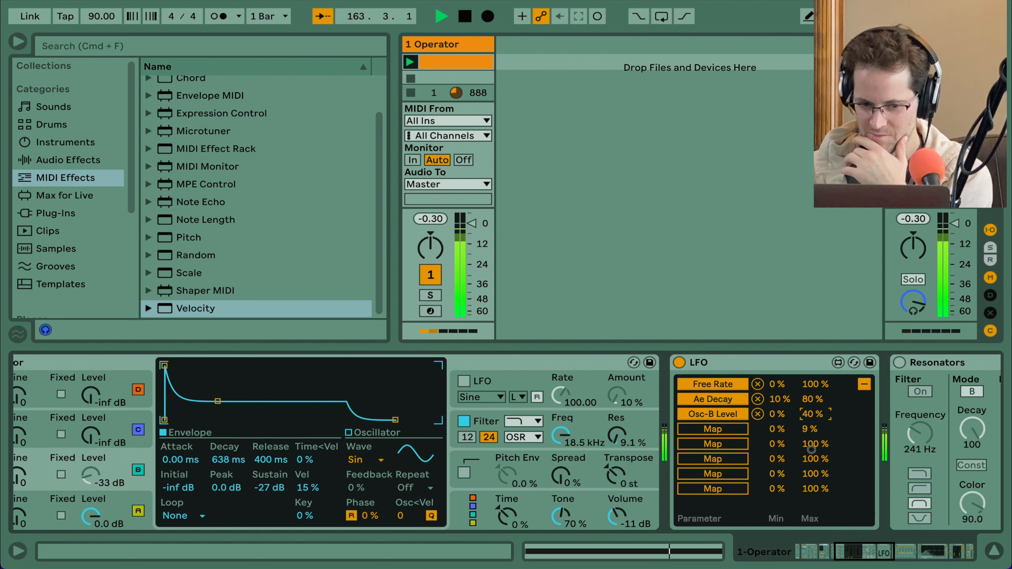
left_click(772, 414)
left_click_drag(771, 412, 769, 409)
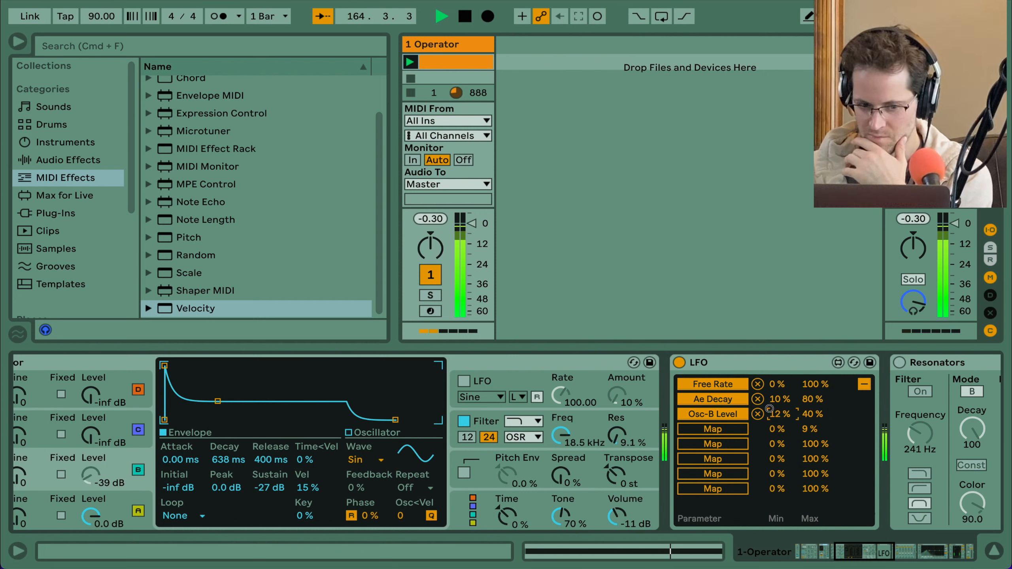
Step: Reset the maximum of the LFO device's unassigned fourth mapping slot to 100% and return to the waveform view
left_click(807, 429)
type("100")
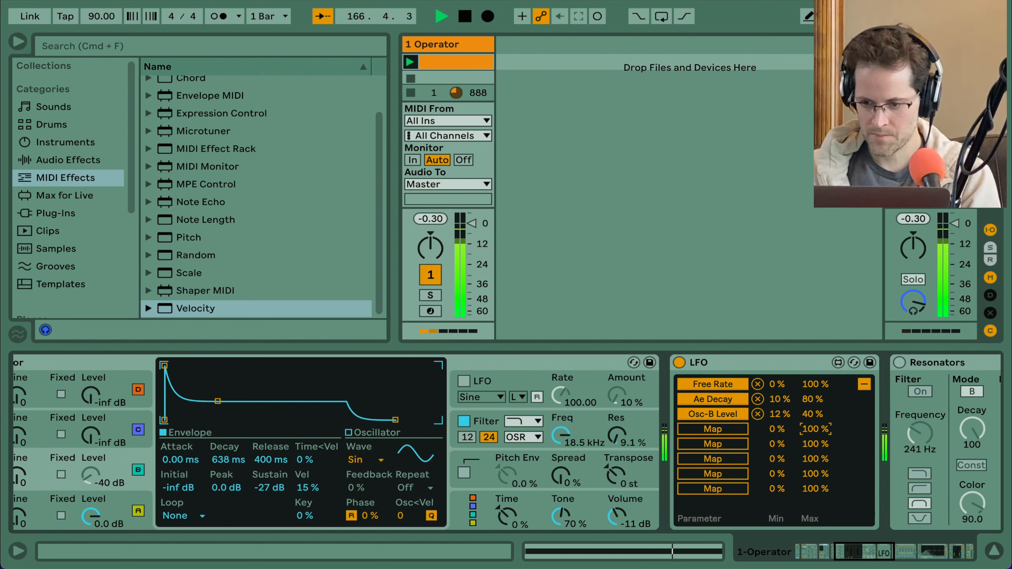
key("Return")
left_click(864, 384)
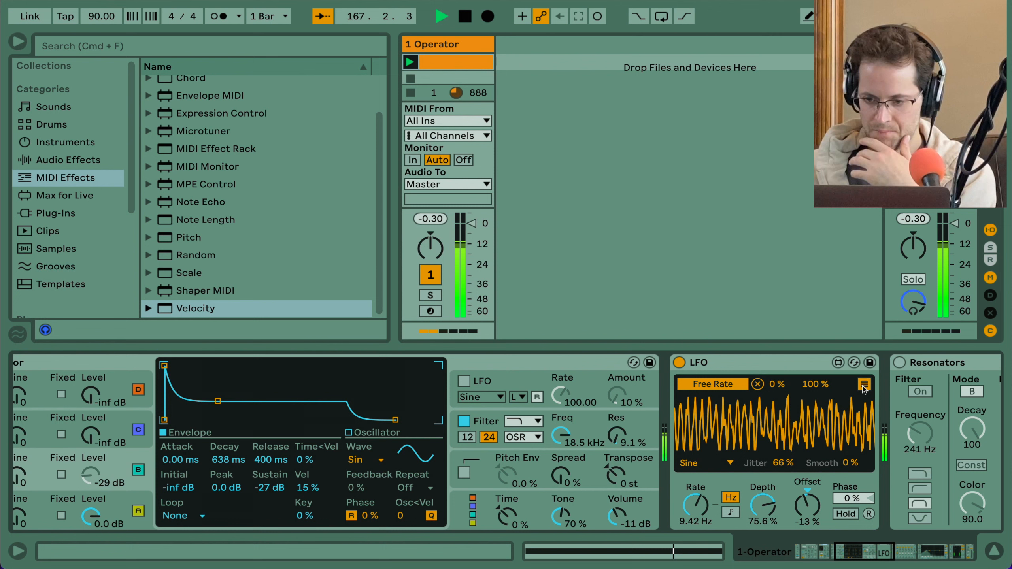
Step: Collapse the LFO, Resonators and EQ Eight devices in the device chain
double_click(783, 365)
scroll(783, 368, "right", 15)
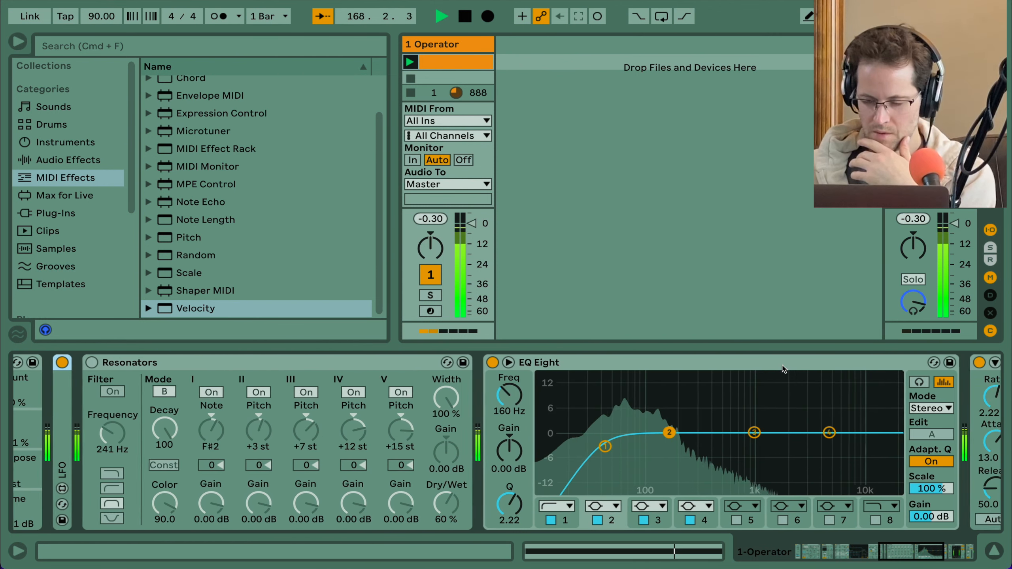
scroll(783, 368, "left", 15)
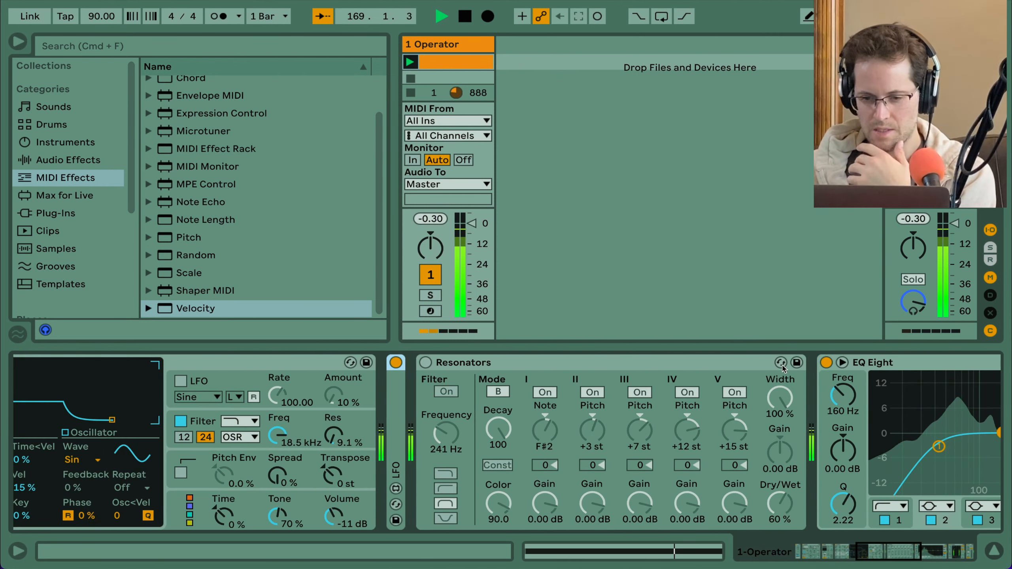
double_click(631, 367)
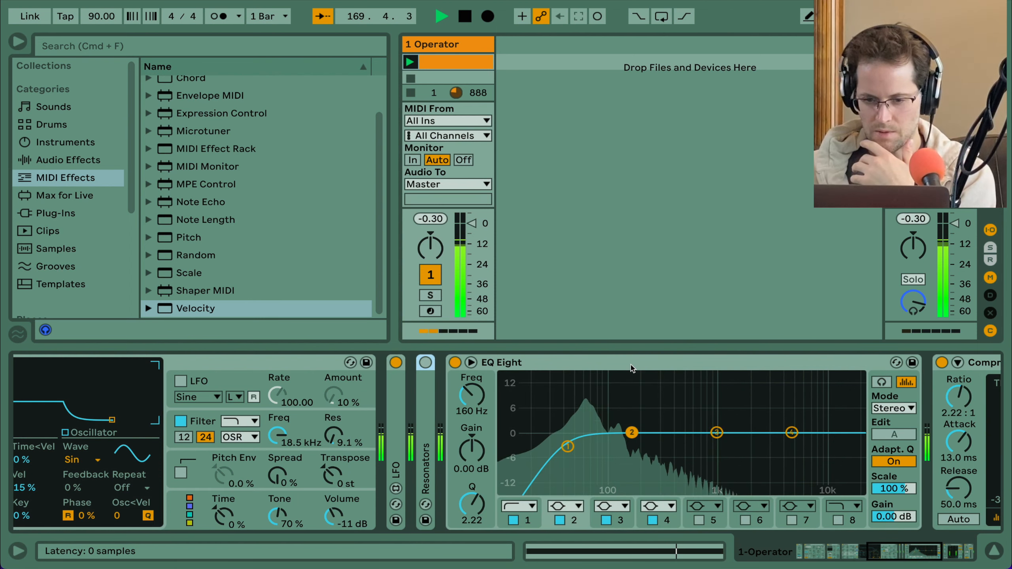
double_click(631, 368)
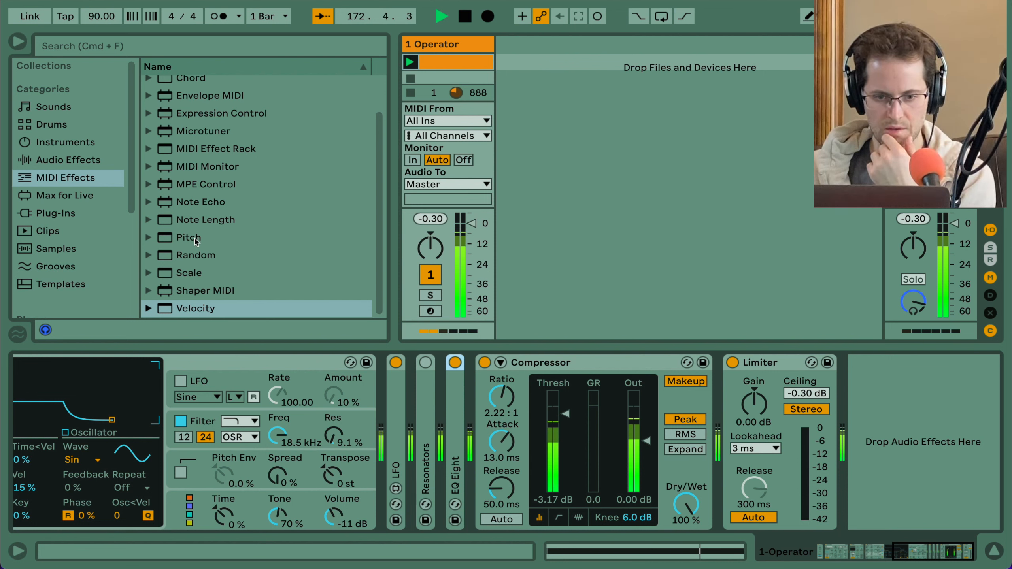
Step: Insert the Reverb audio effect between EQ Eight and Compressor
scroll(196, 242, "up", 2)
left_click(87, 161)
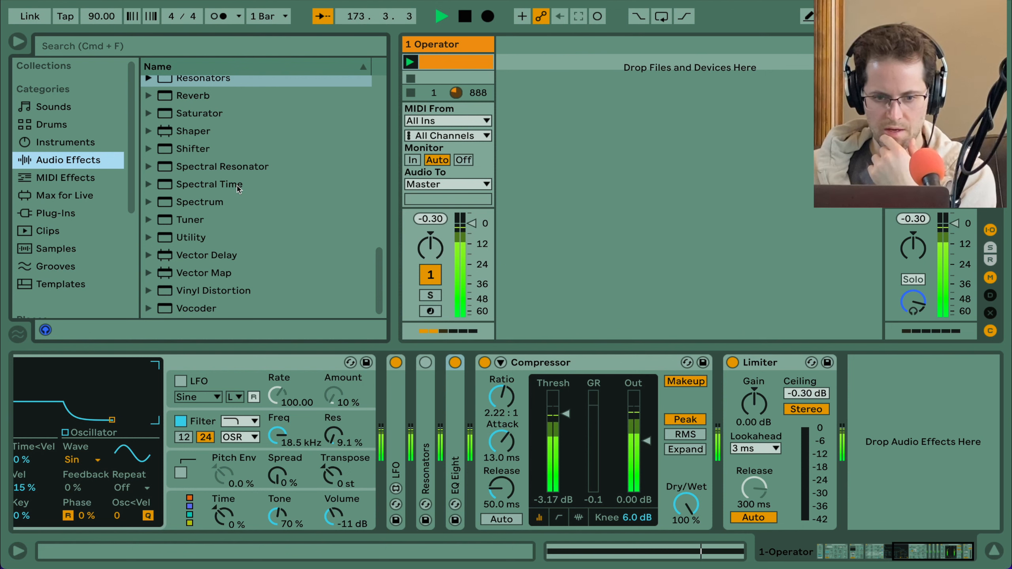
scroll(239, 188, "up", 2)
mouse_move(199, 159)
left_mouse_down()
mouse_move(550, 371)
mouse_move(465, 431)
left_mouse_up()
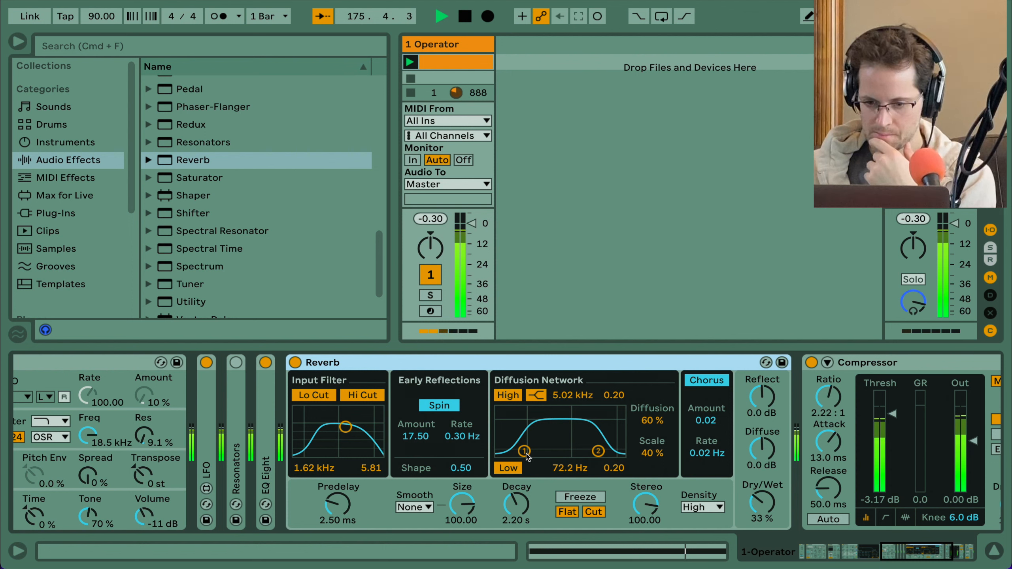
Step: Set Reverb's input filter to 2.07 kHz with width 6.17, and its diffusion network's low filter to 89.8 Hz and high filter to 4.16 kHz
mouse_move(339, 430)
left_mouse_down()
mouse_move(332, 435)
mouse_move(349, 426)
left_mouse_up()
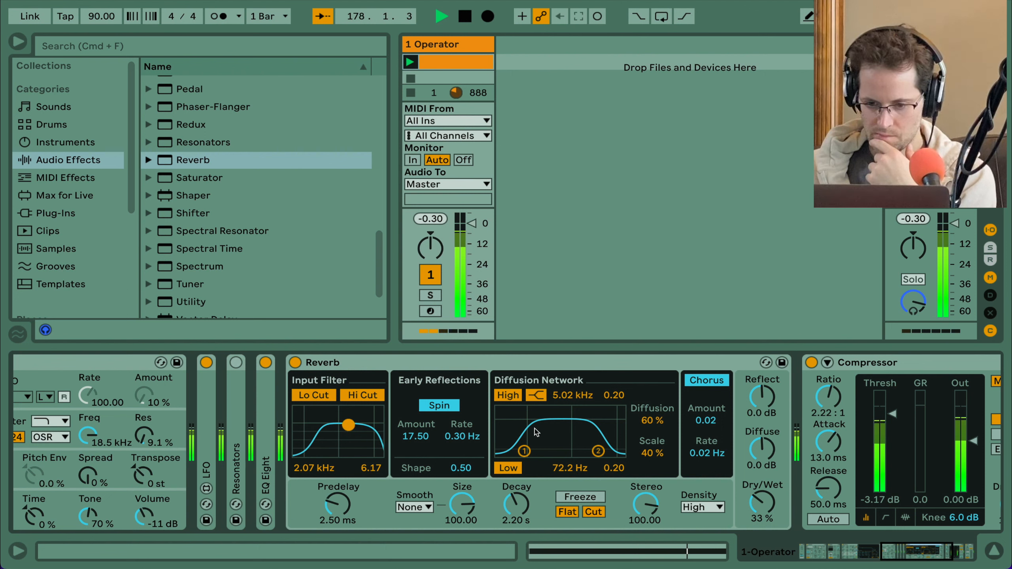
mouse_move(524, 451)
left_mouse_down()
mouse_move(509, 452)
mouse_move(528, 452)
left_mouse_up()
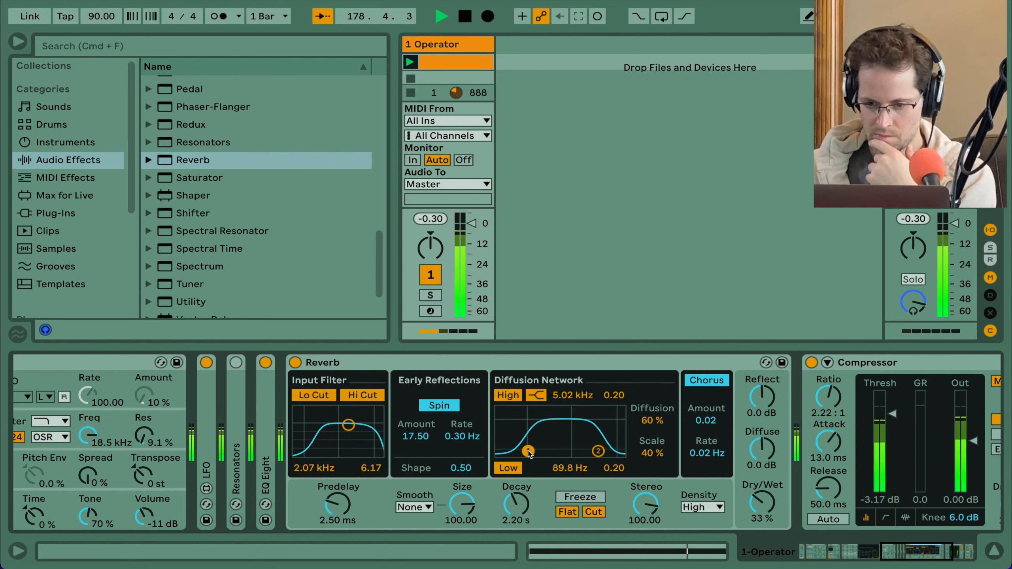
left_click_drag(598, 451, 607, 452)
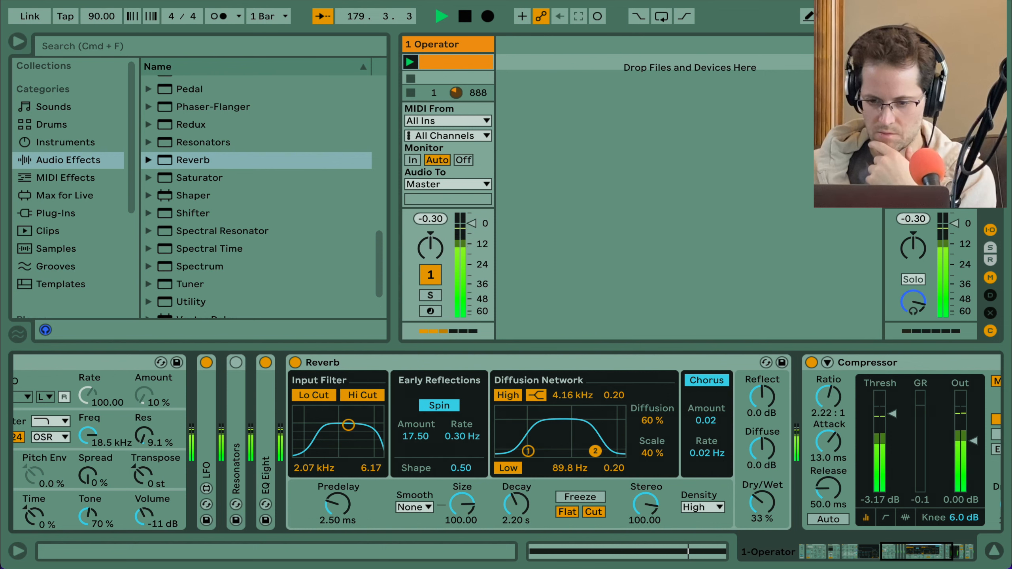
Step: Raise Operator's oscillator C level to -12 dB and shape its envelope with a 19.9 ms decay and no sustain
scroll(597, 455, "left", 10)
scroll(596, 450, "left", 5)
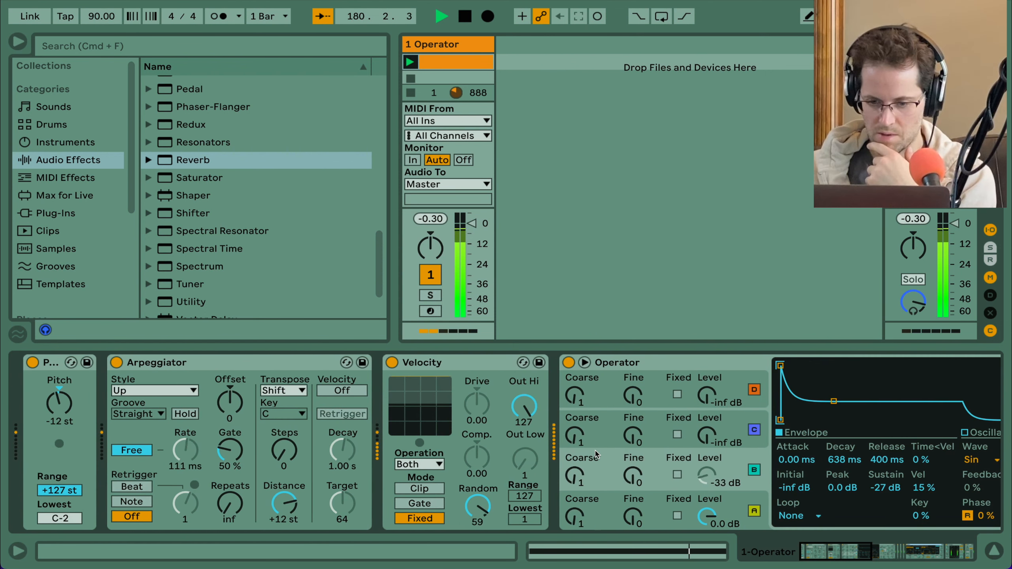
left_click_drag(731, 429, 732, 402)
left_click_drag(706, 441, 707, 440)
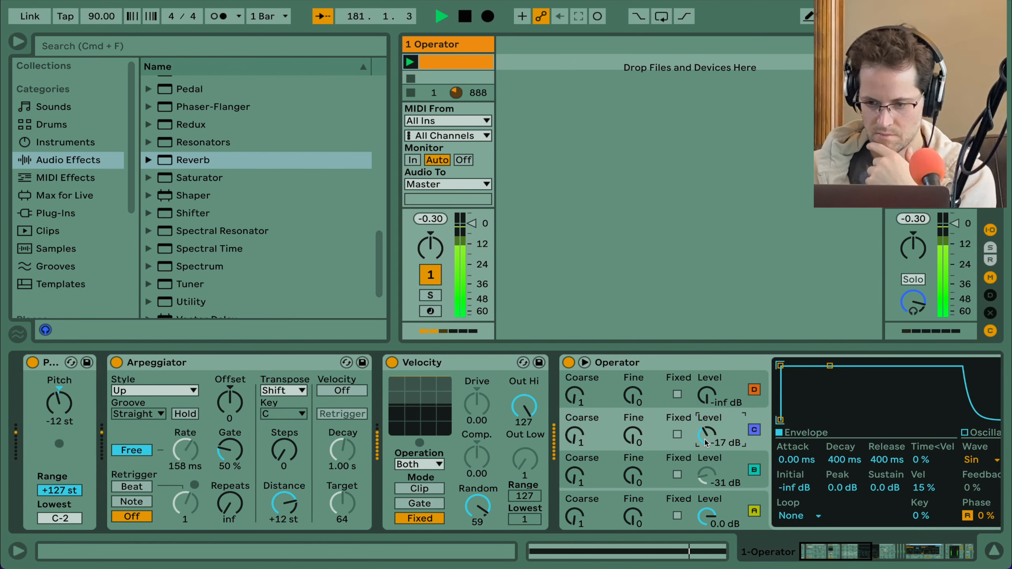
scroll(705, 441, "right", 6)
left_click_drag(583, 366, 557, 420)
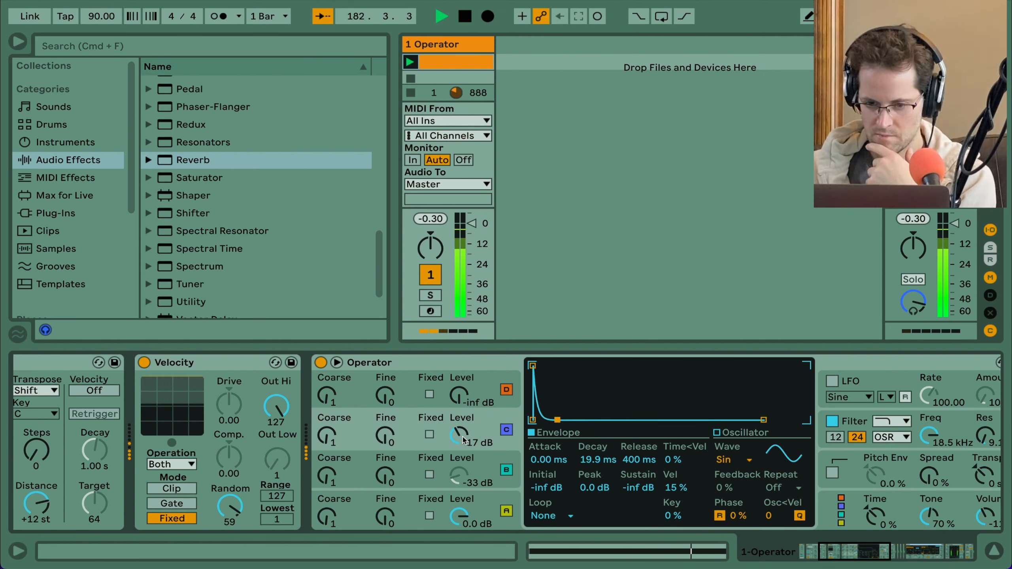
mouse_move(459, 434)
left_mouse_down()
mouse_move(460, 415)
mouse_move(443, 439)
left_mouse_up()
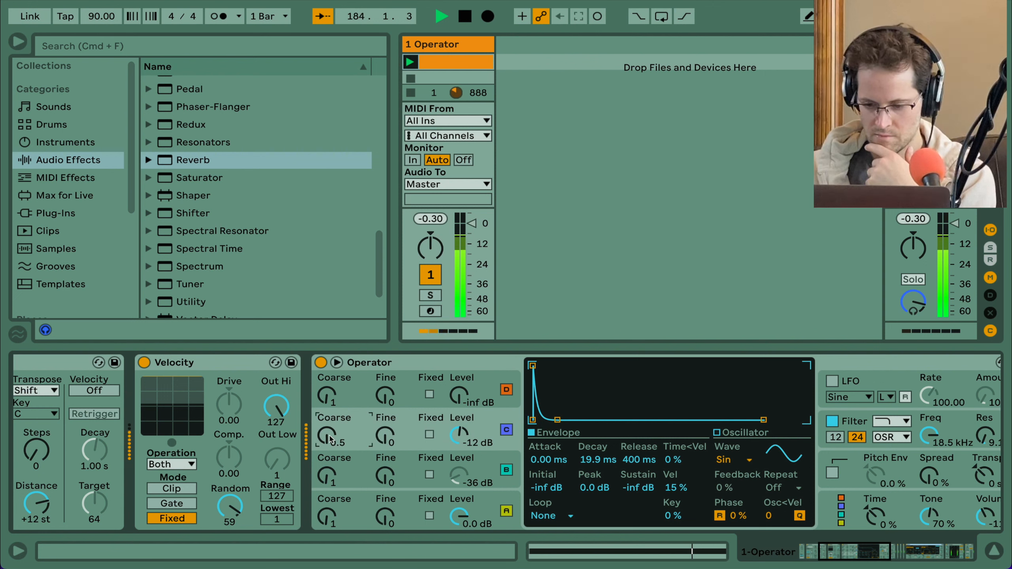
Step: Reshape oscillator C's envelope to 217 ms decay, -7.6 dB sustain and 74.1 ms release, and lower its level to about -18 dB
left_click_drag(558, 420, 577, 376)
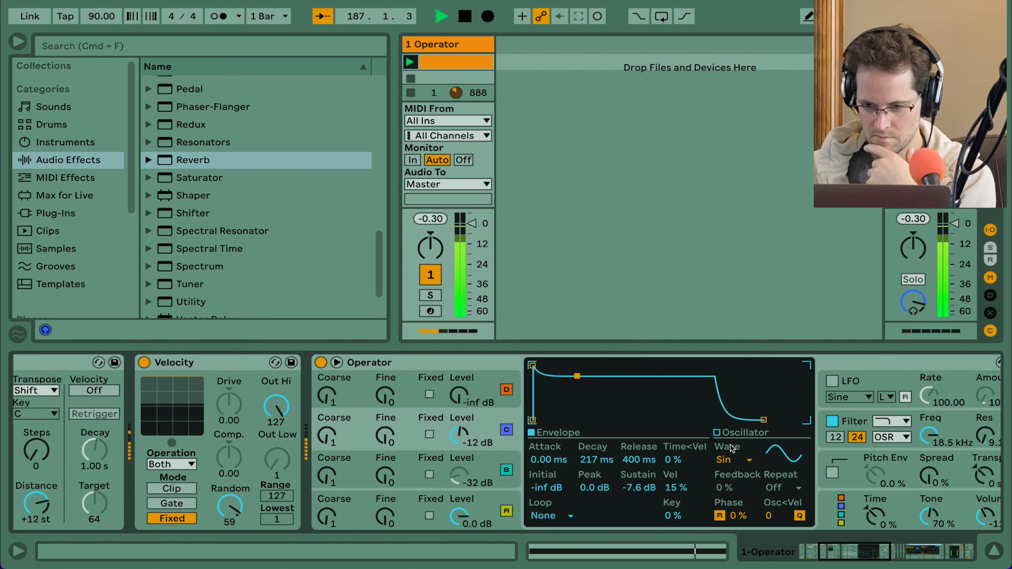
left_click_drag(764, 420, 750, 420)
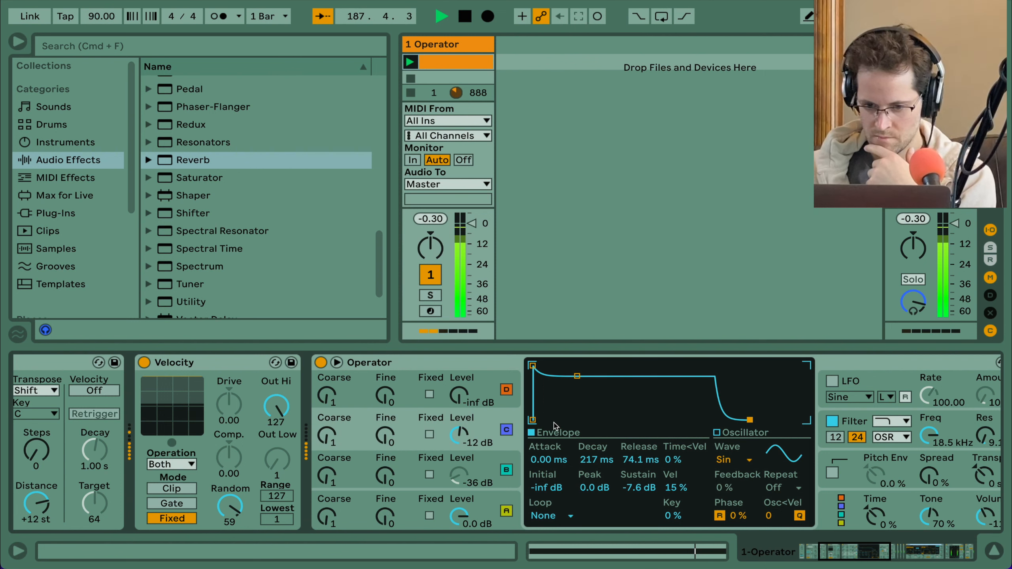
left_click_drag(464, 431, 464, 440)
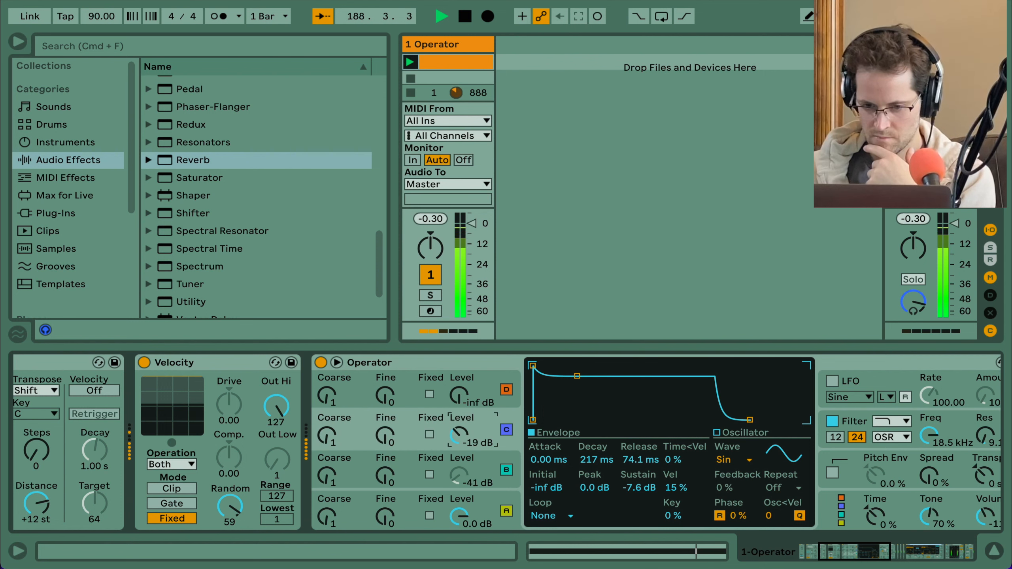
Step: List the MIDI effects in the browser and reset the Operator track's peak level indicator
scroll(464, 431, "left", 6)
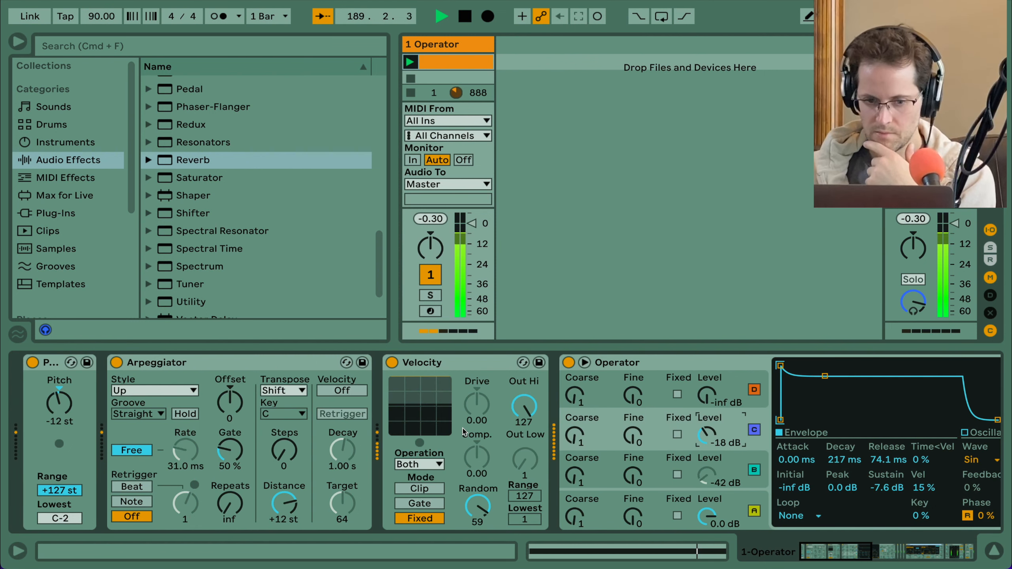
left_click(65, 178)
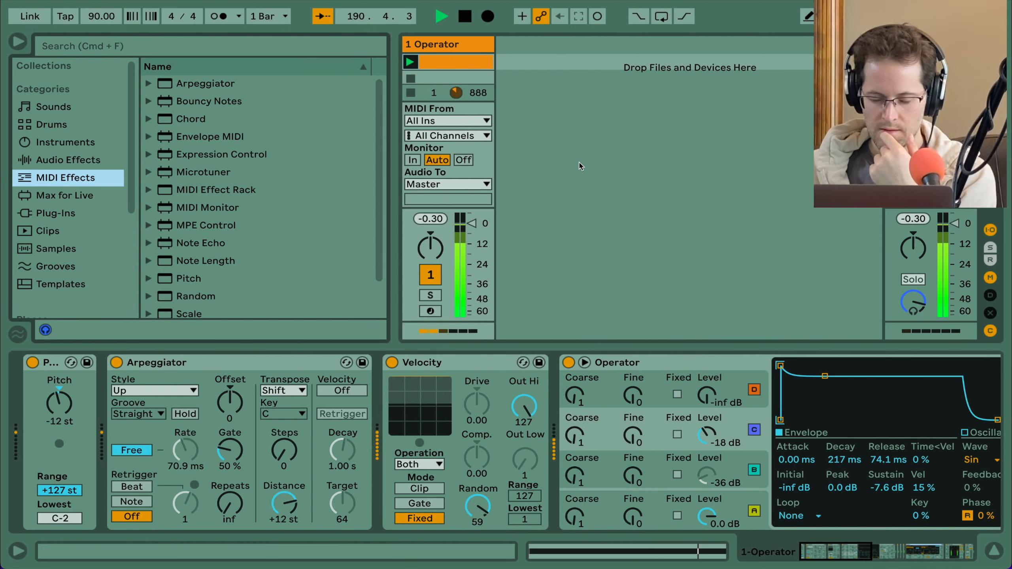
scroll(619, 504, "right", 8)
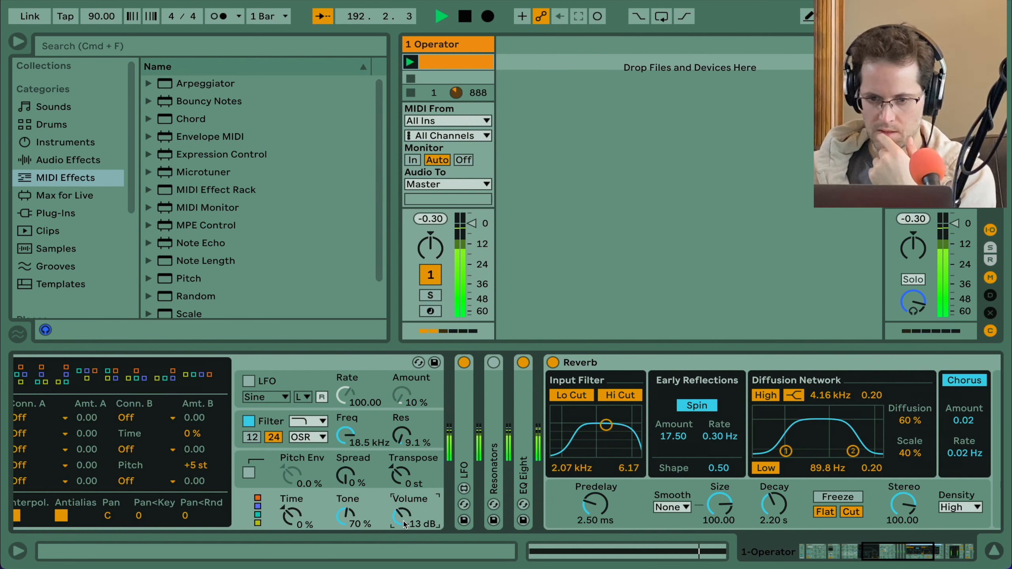
left_click(433, 218)
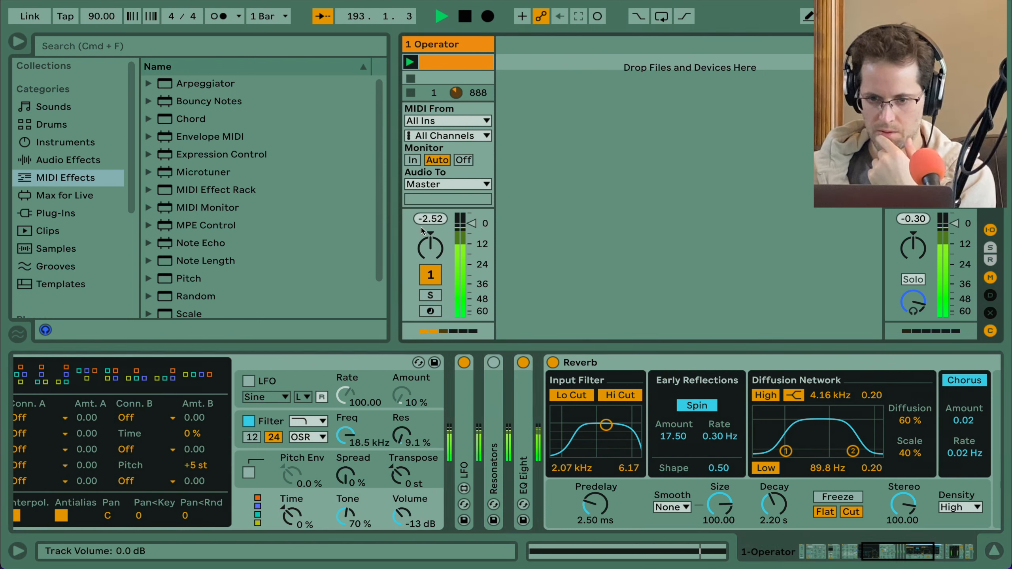
left_click(428, 220)
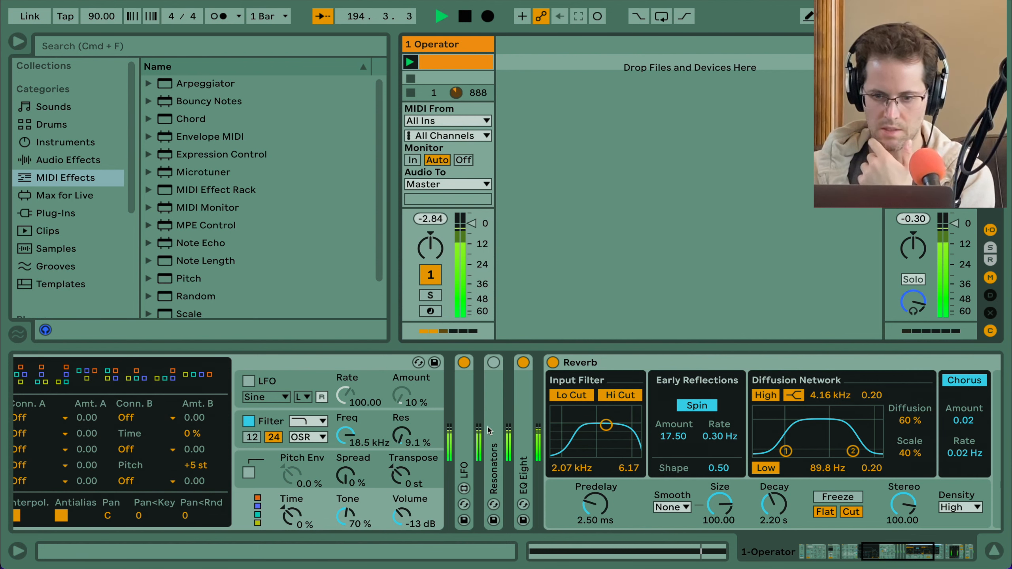
Step: Set Compressor's threshold to -5.74 dB and ratio to 1.75:1, and lengthen Reverb's decay
scroll(490, 430, "right", 10)
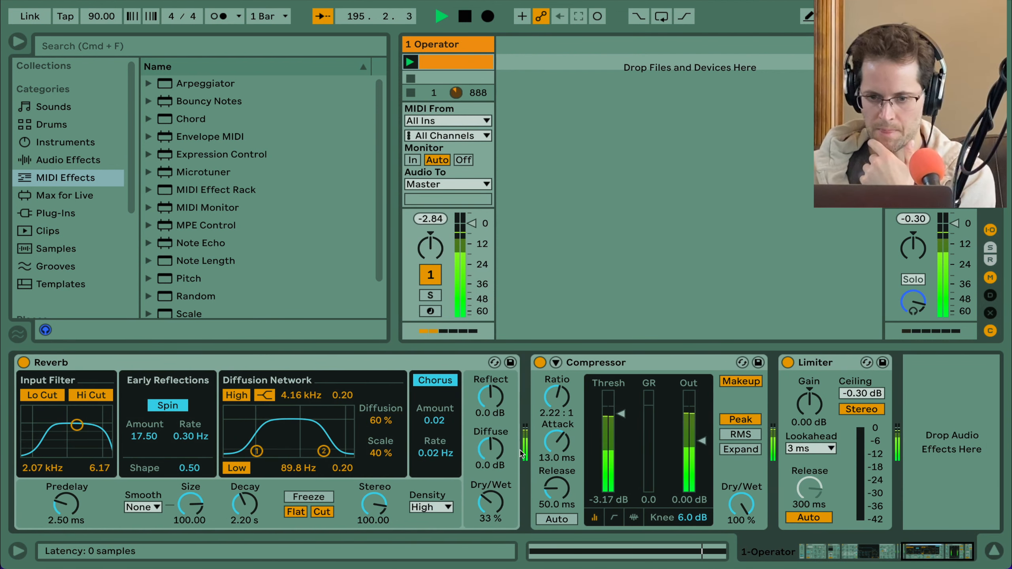
left_click(832, 384)
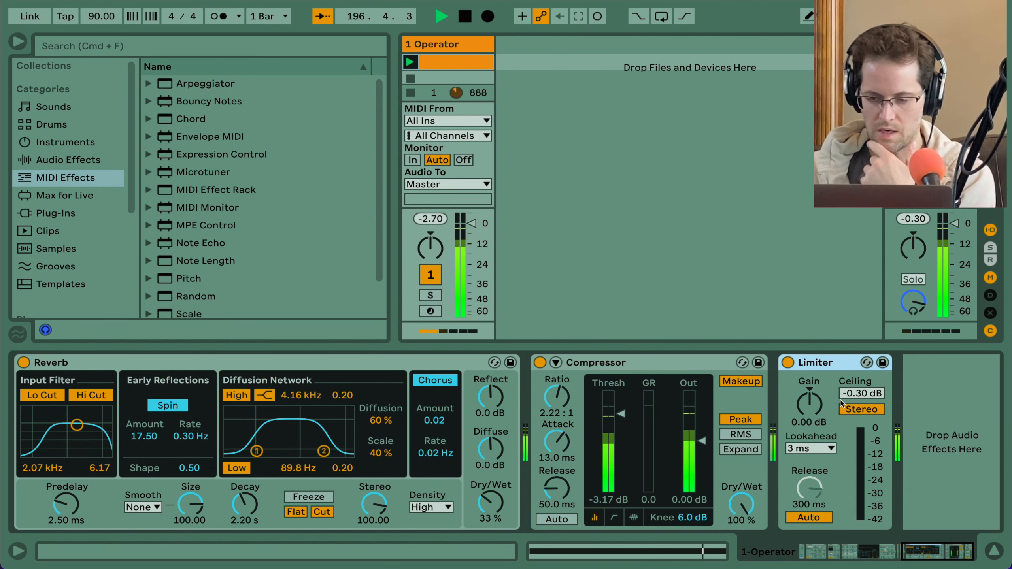
scroll(842, 403, "left", 3)
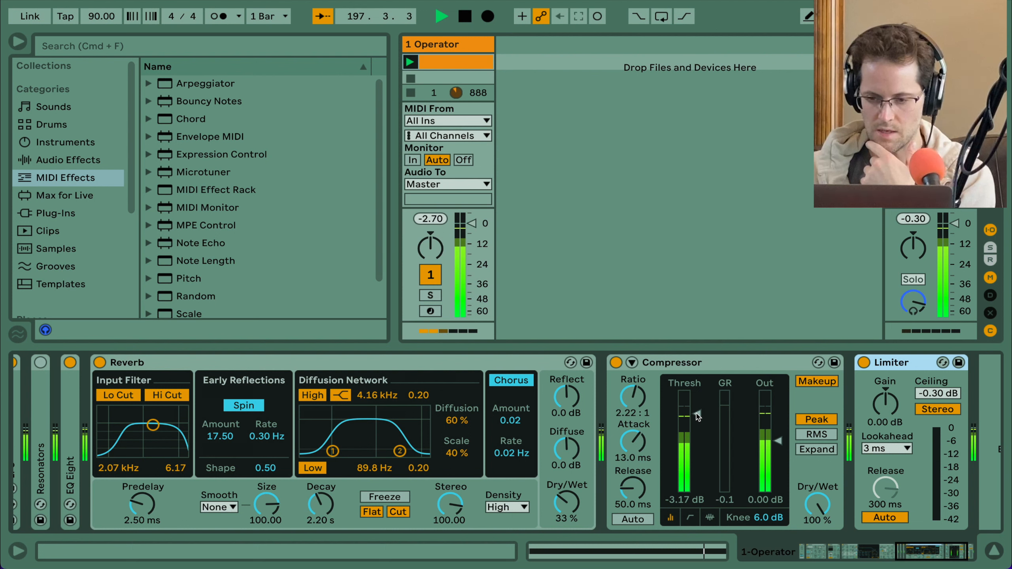
left_click_drag(698, 415, 698, 423)
left_click_drag(633, 397, 633, 402)
scroll(348, 507, "left", 2)
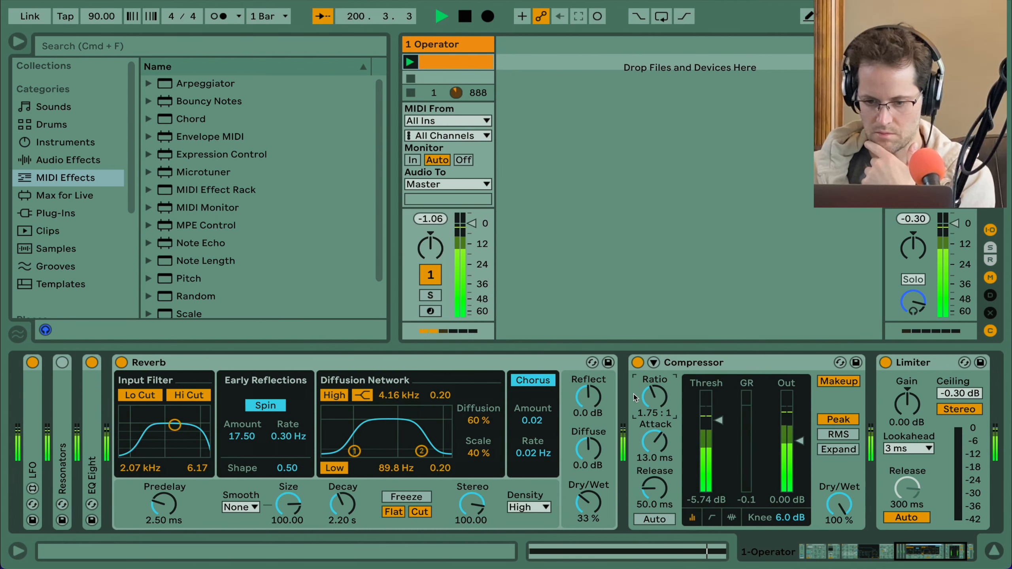
left_click_drag(348, 508, 348, 493)
Step: Insert the Random MIDI effect between Arpeggiator and Velocity with 37% chance, 7 choices and the Bi sign
scroll(348, 506, "left", 20)
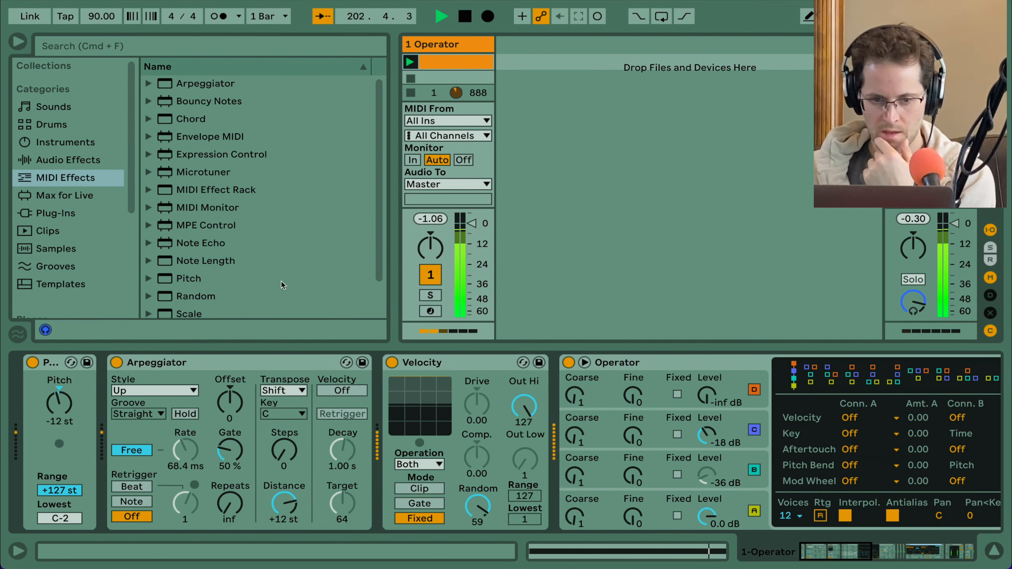
left_click_drag(243, 297, 381, 388)
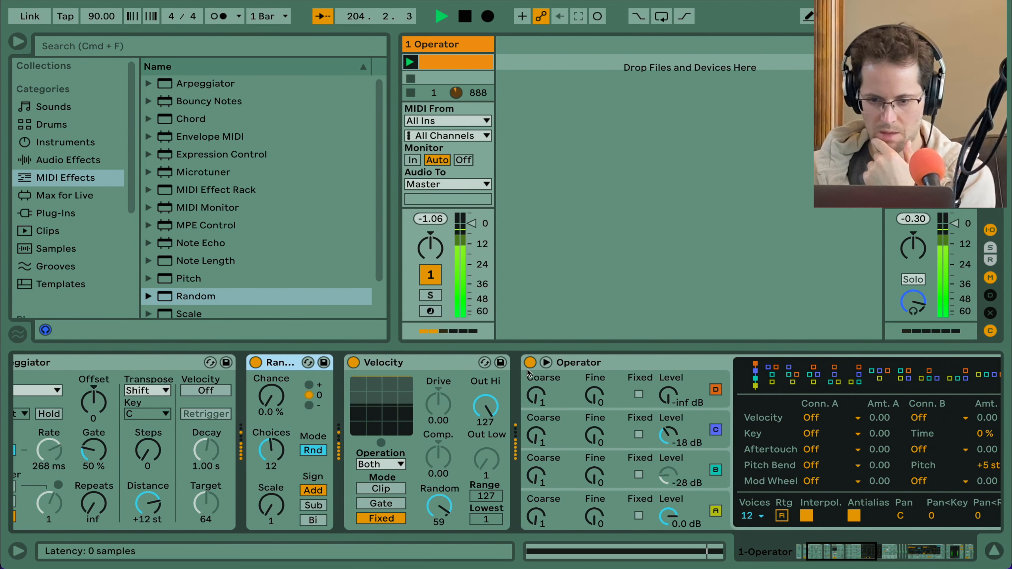
left_click_drag(266, 405, 266, 385)
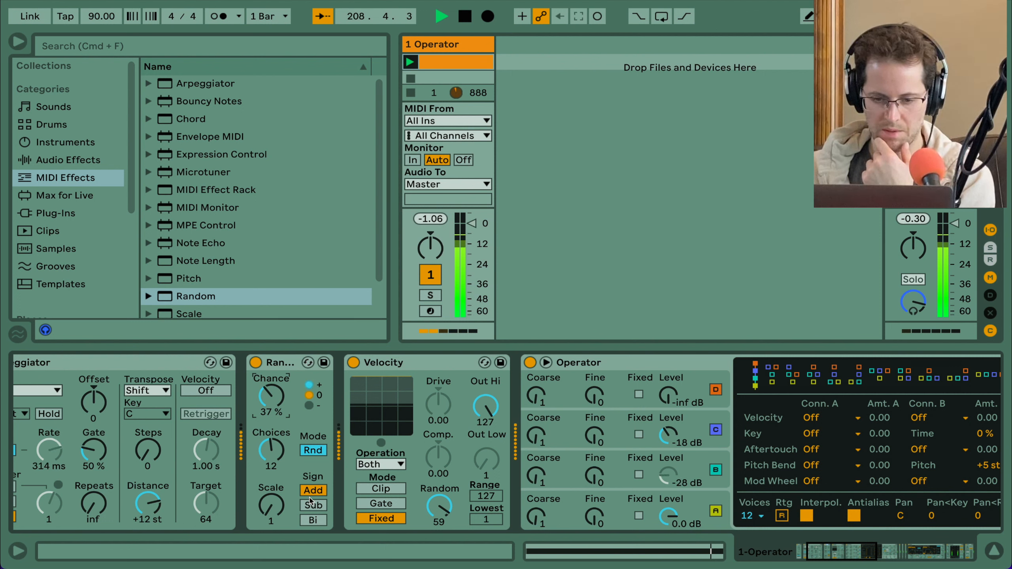
left_click(313, 520)
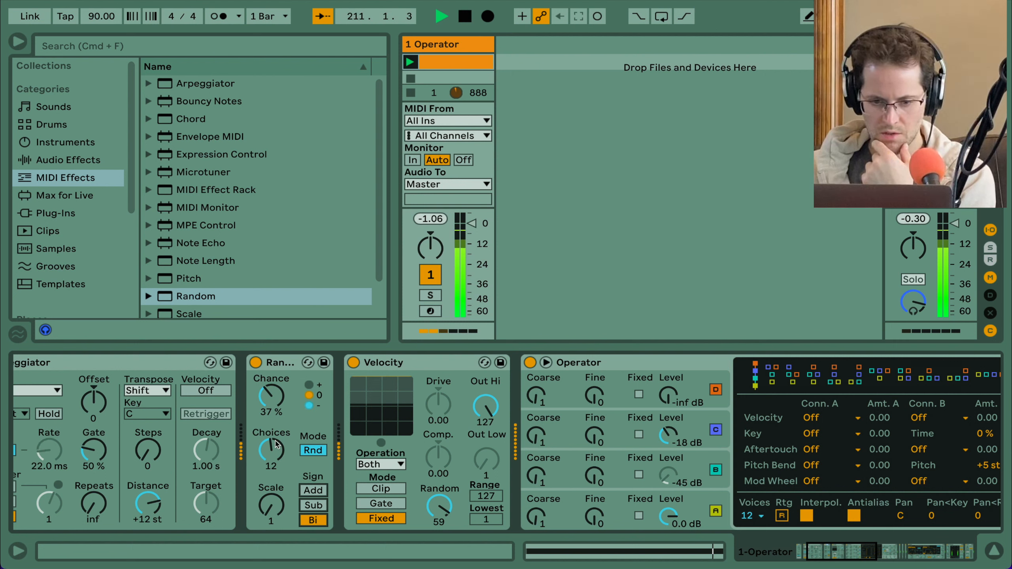
left_click_drag(274, 449, 275, 467)
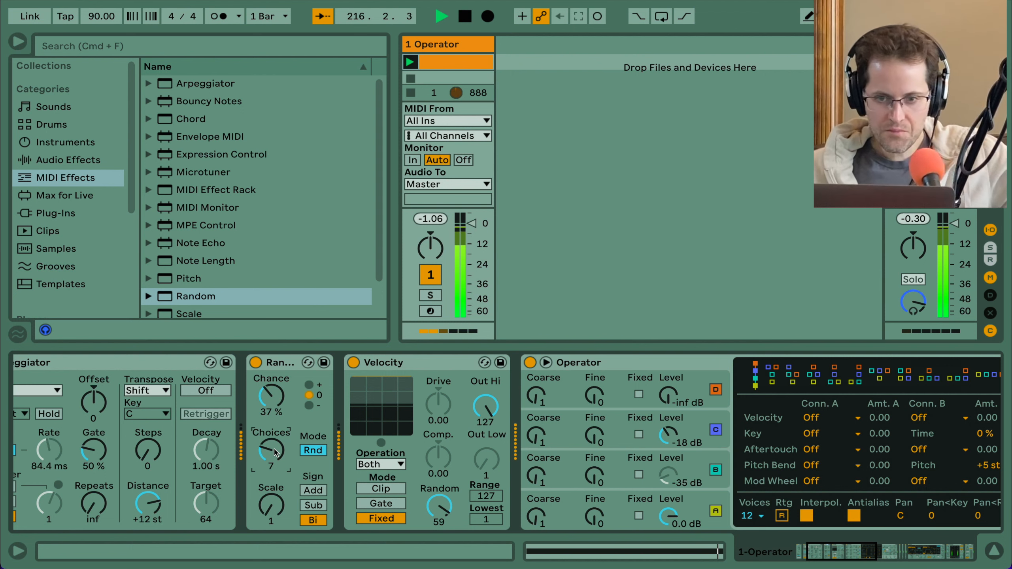
Step: Stop playback, return the song position to the start, and arm the Operator track for live MIDI input
key("space")
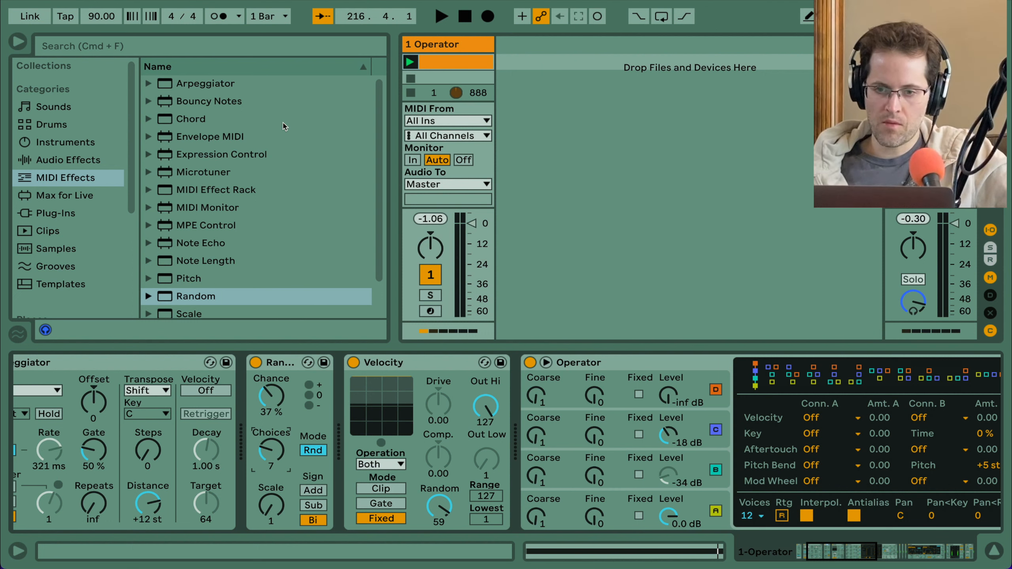
left_click(447, 62)
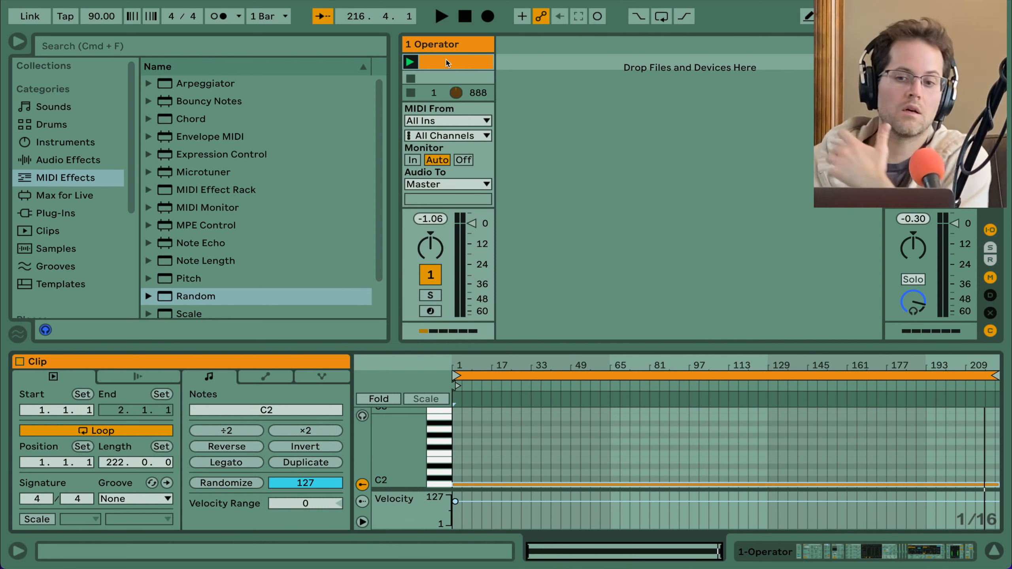
left_click(465, 16)
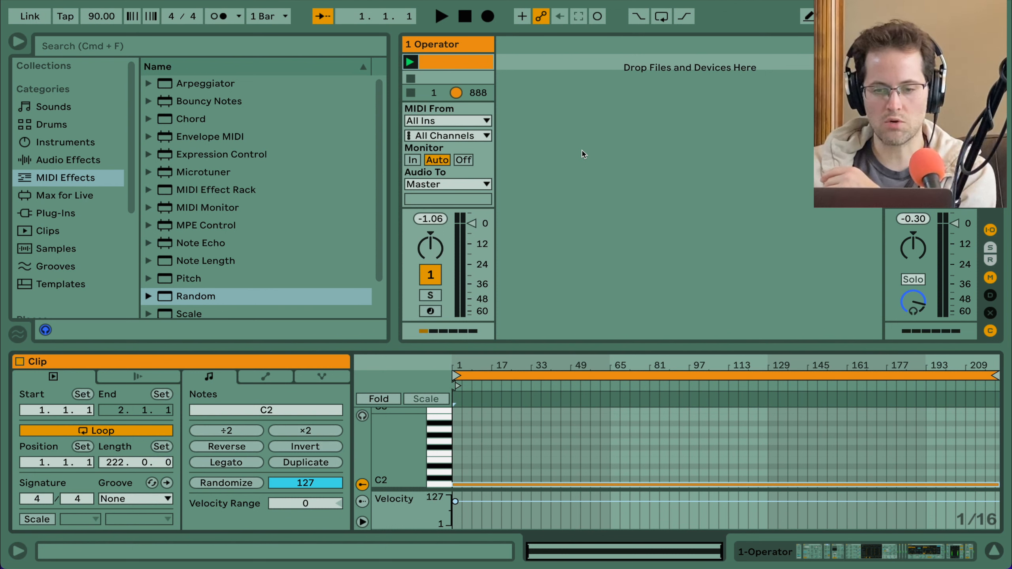
key("shift+Tab")
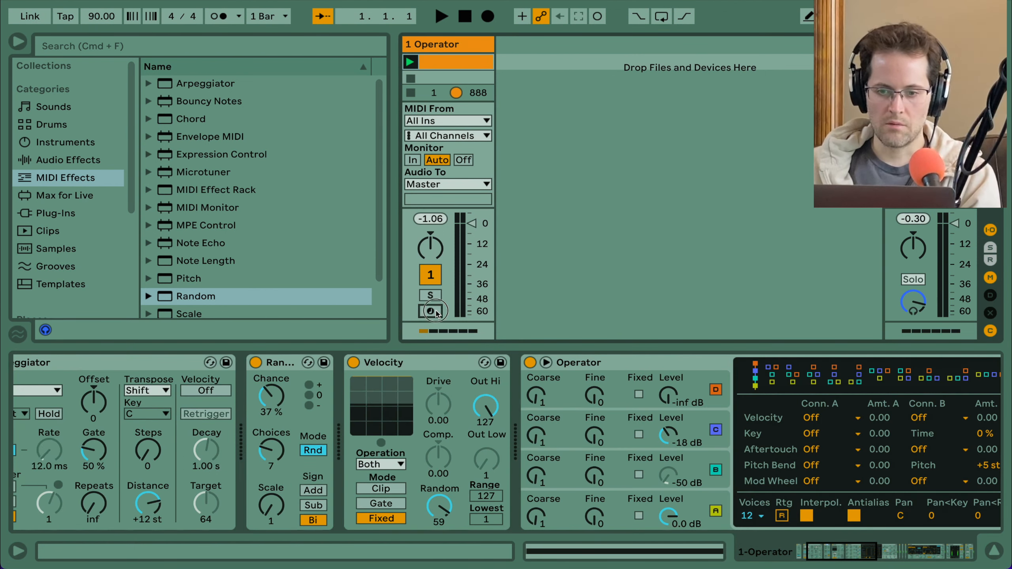
left_click(436, 312)
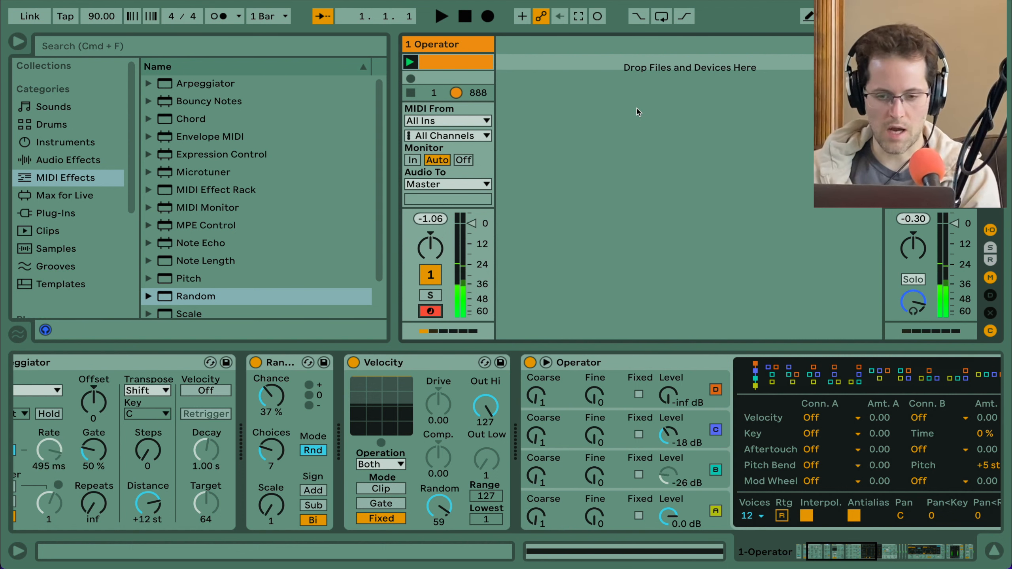
Step: Lower Pitch to -32 st and set Random to the Add sign with a 17% chance
scroll(312, 381, "left", 5)
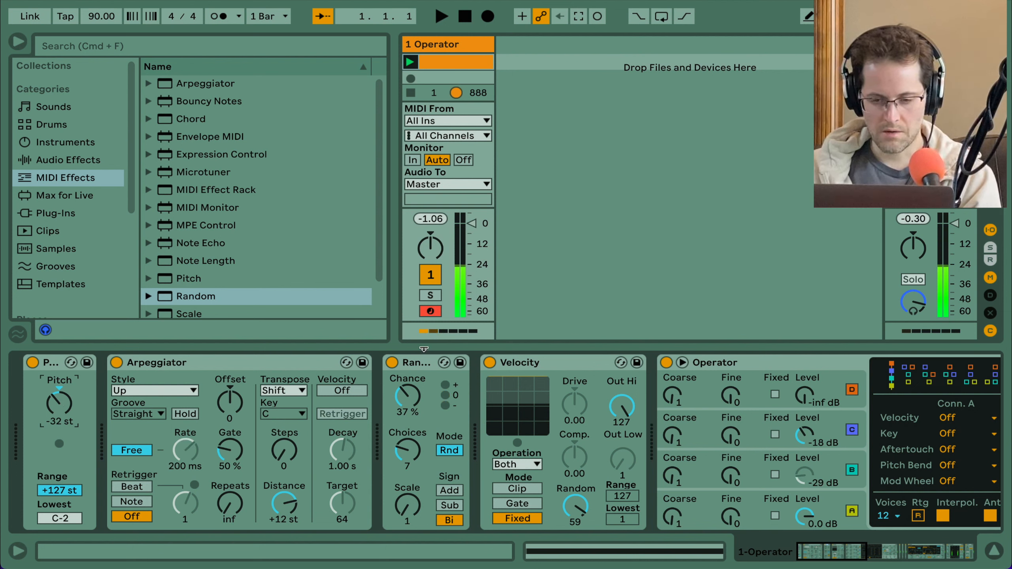
left_click(392, 363)
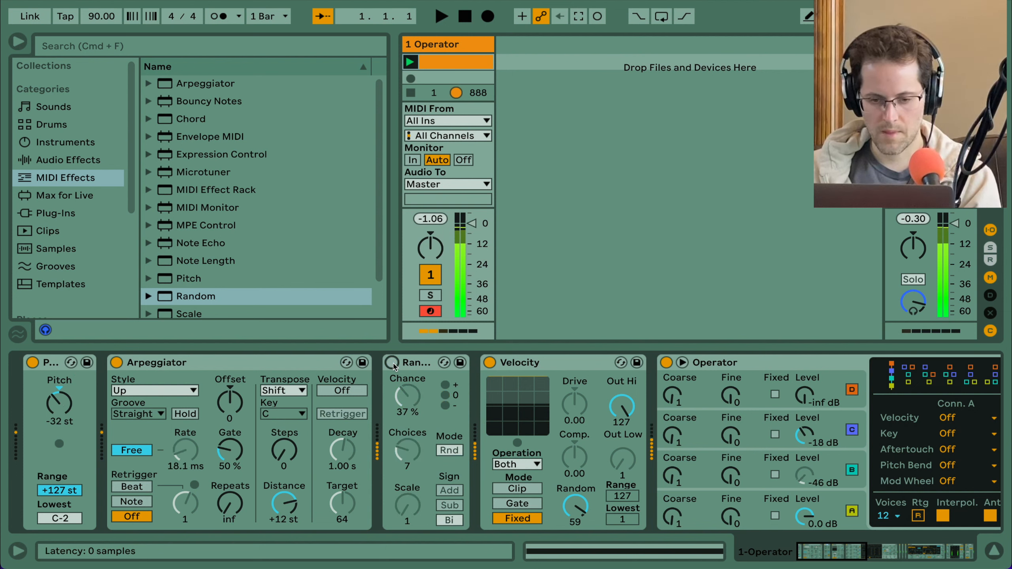
left_click(392, 362)
left_click_drag(407, 397, 406, 413)
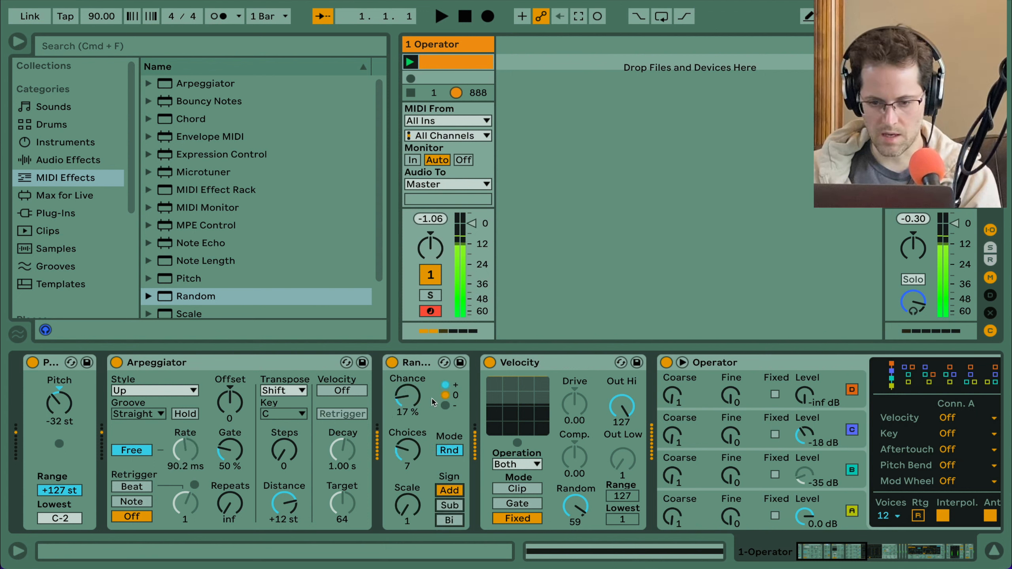
mouse_move(406, 399)
left_mouse_down()
mouse_move(406, 409)
mouse_move(407, 393)
left_mouse_up()
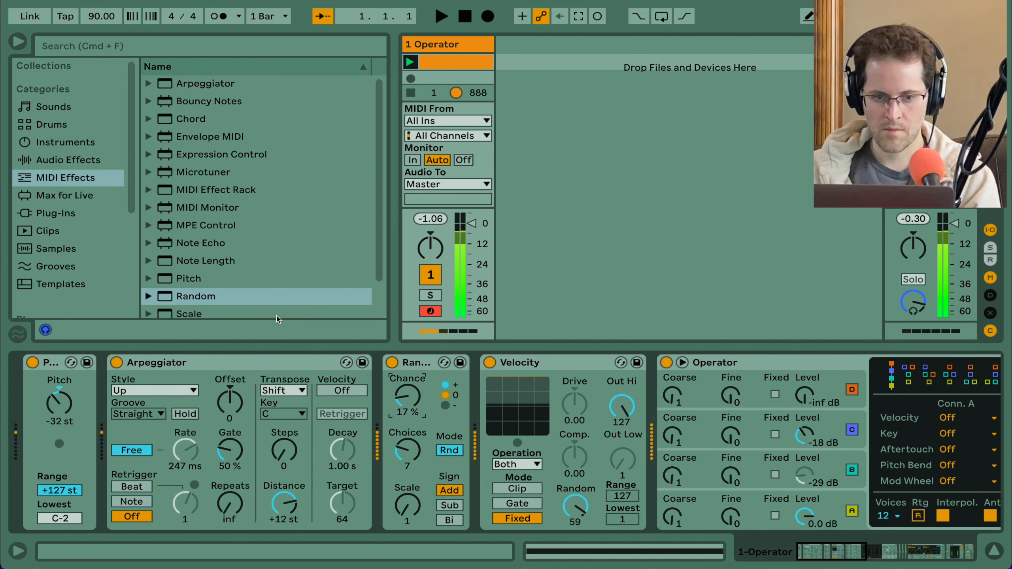
Step: Insert the Scale MIDI effect between Random and Velocity and set its base to D
scroll(193, 281, "down", 2)
left_click_drag(194, 279, 478, 391)
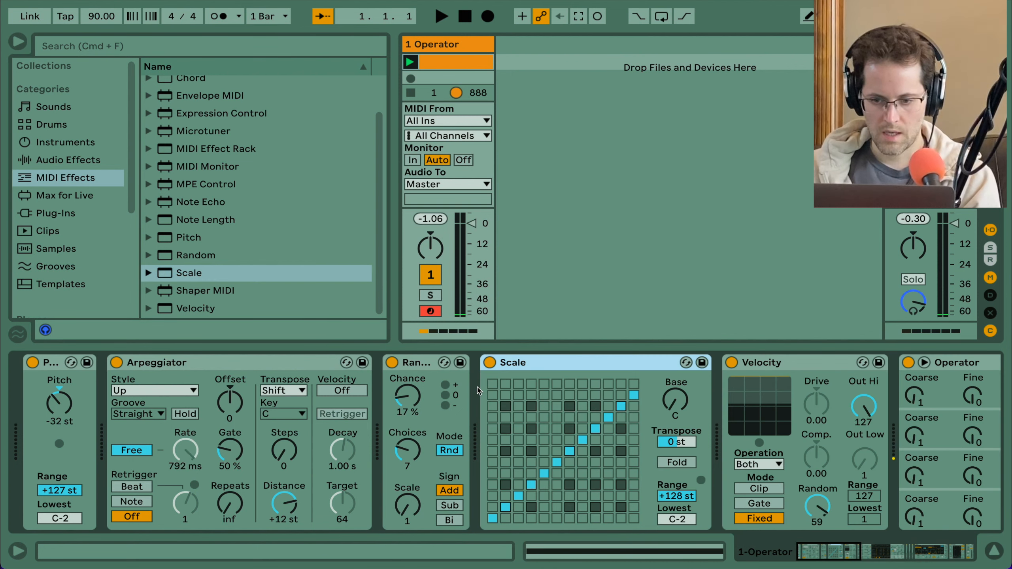
left_click(678, 397)
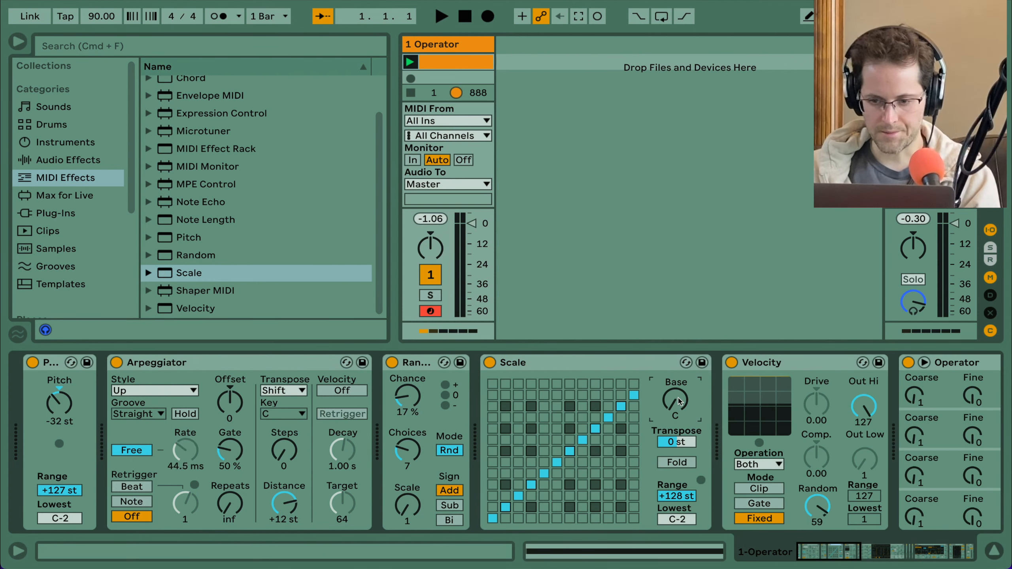
key("Up")
key("Up")
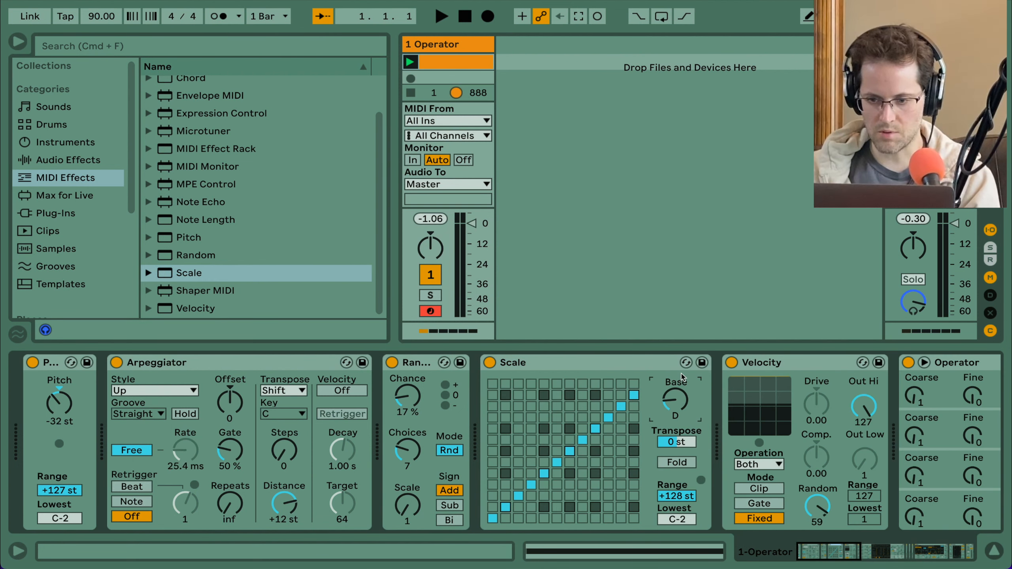
Step: Swap Scale's settings for the Minor preset and set the preset's base to D
left_click(686, 363)
scroll(265, 206, "down", 10)
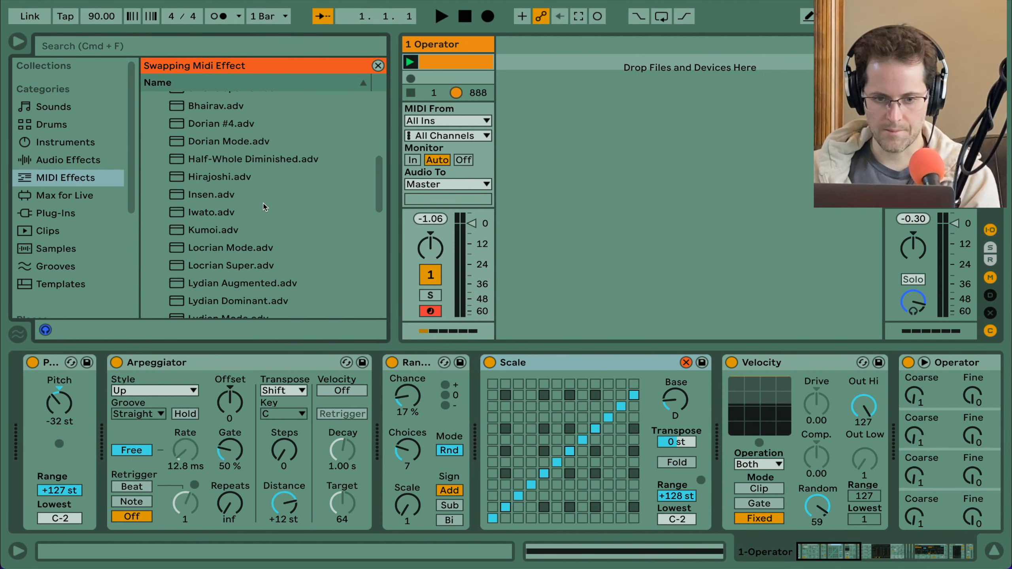
scroll(214, 188, "down", 2)
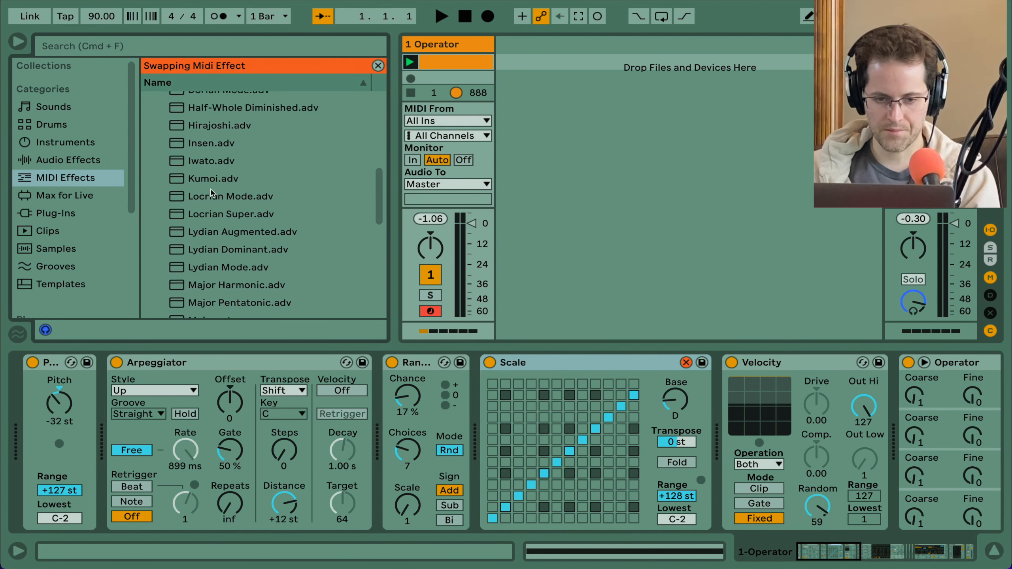
scroll(211, 160, "down", 10)
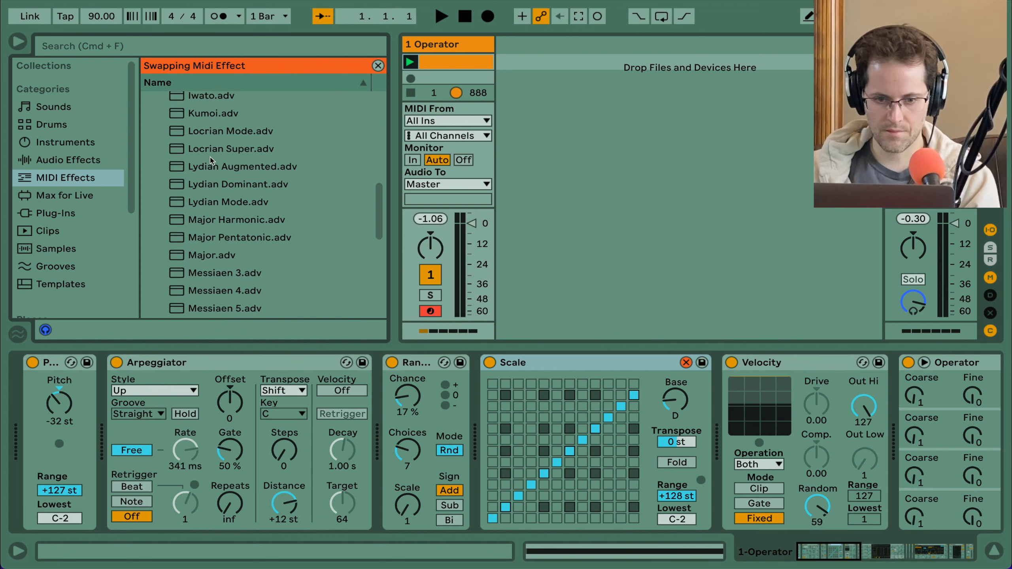
scroll(212, 159, "down", 4)
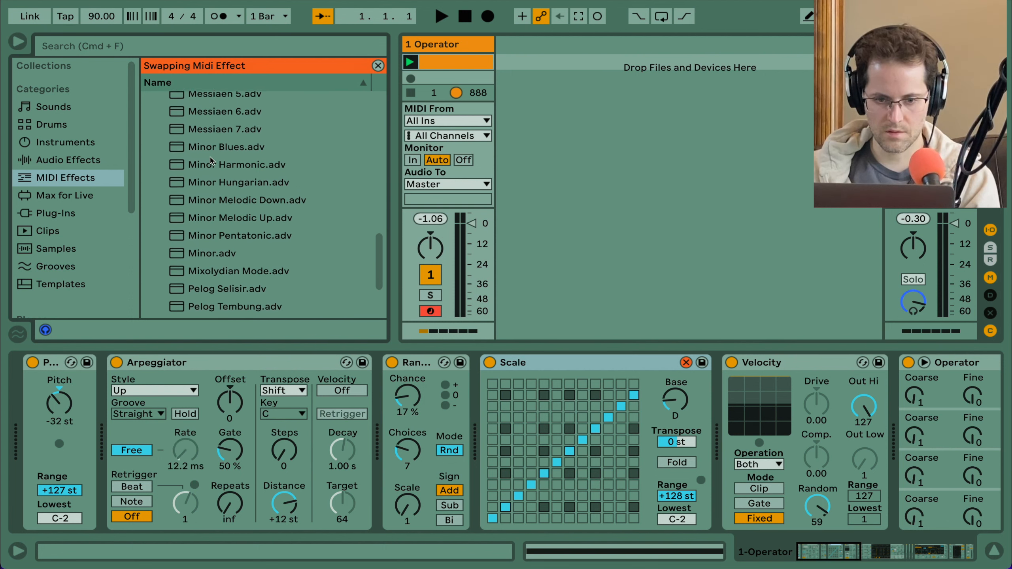
double_click(212, 250)
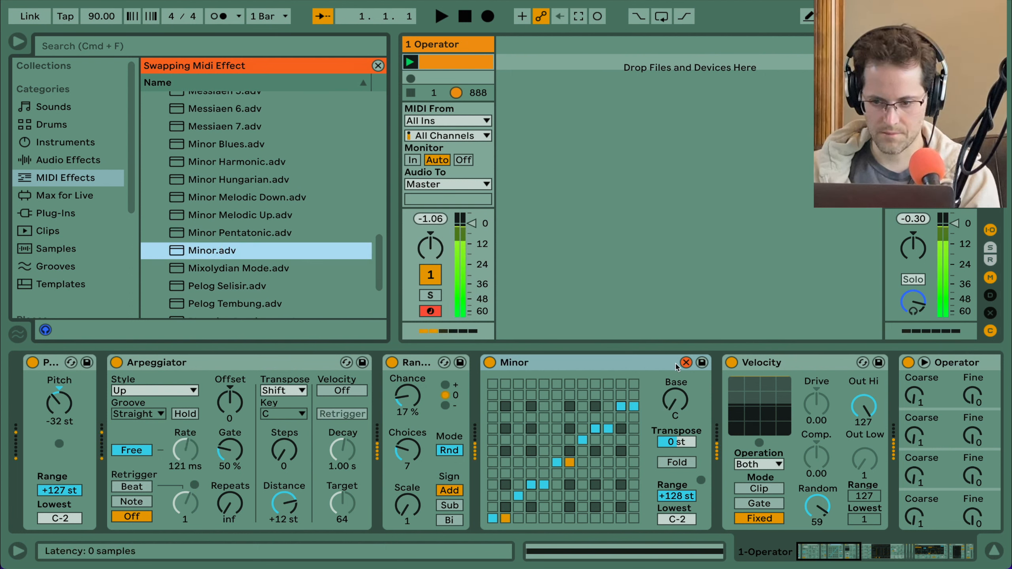
left_click(686, 363)
left_click_drag(676, 400, 677, 395)
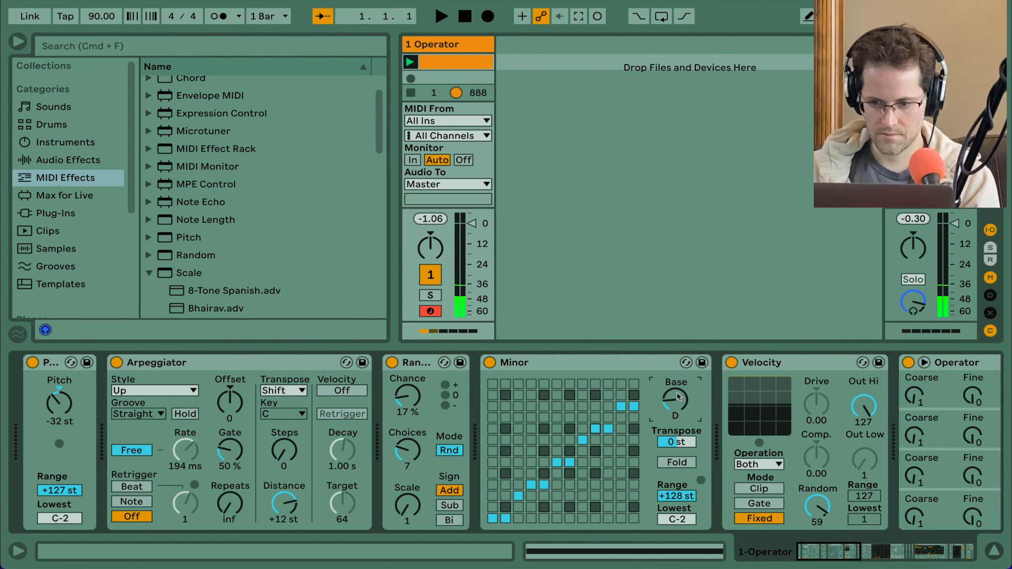
Step: Raise Random's chance to 57% and set its choices to 5
left_click(403, 450)
left_click_drag(403, 450, 403, 434)
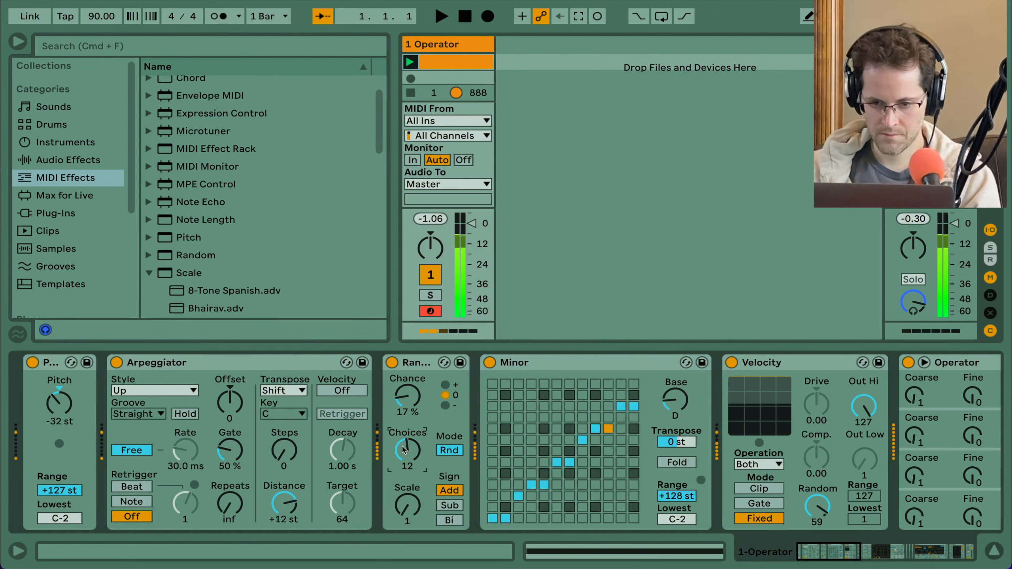
mouse_move(407, 396)
left_mouse_down()
mouse_move(407, 380)
mouse_move(408, 395)
left_mouse_up()
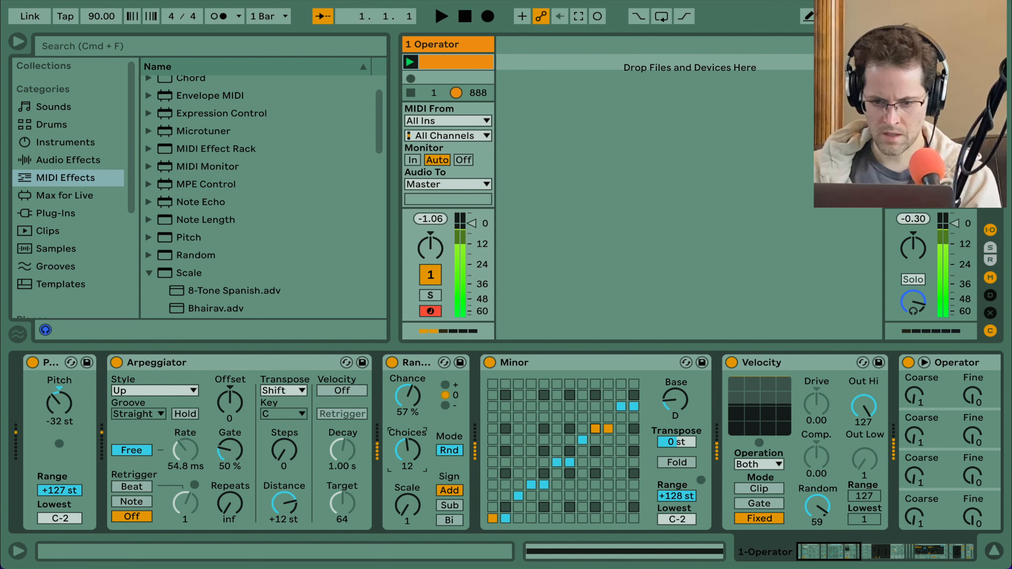
left_click_drag(408, 449, 406, 457)
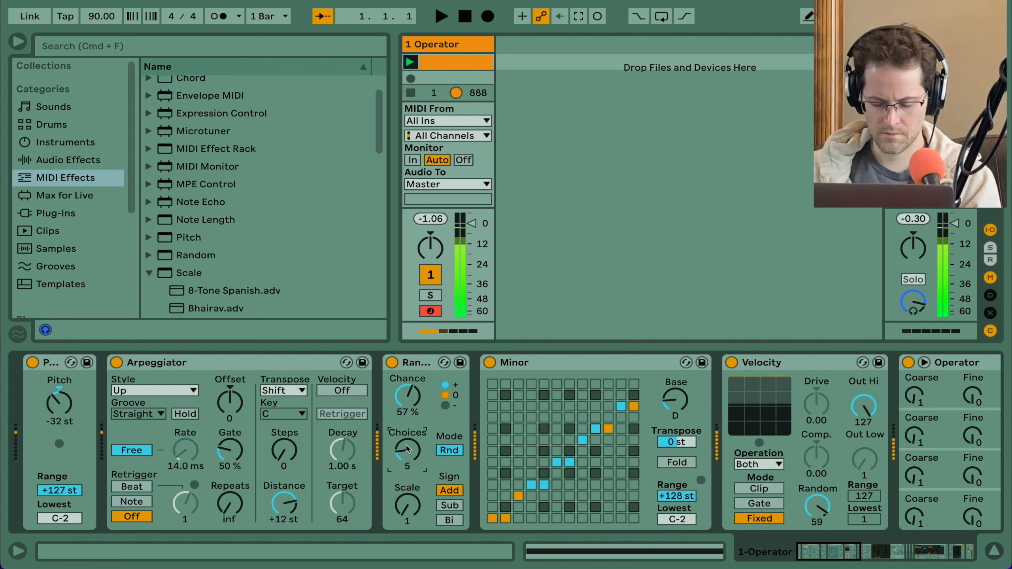
Step: Unfold the LFO device and set its rate to 10.1 Hz, jitter to 28% and depth to 57.5%
scroll(407, 449, "right", 5)
scroll(408, 450, "right", 15)
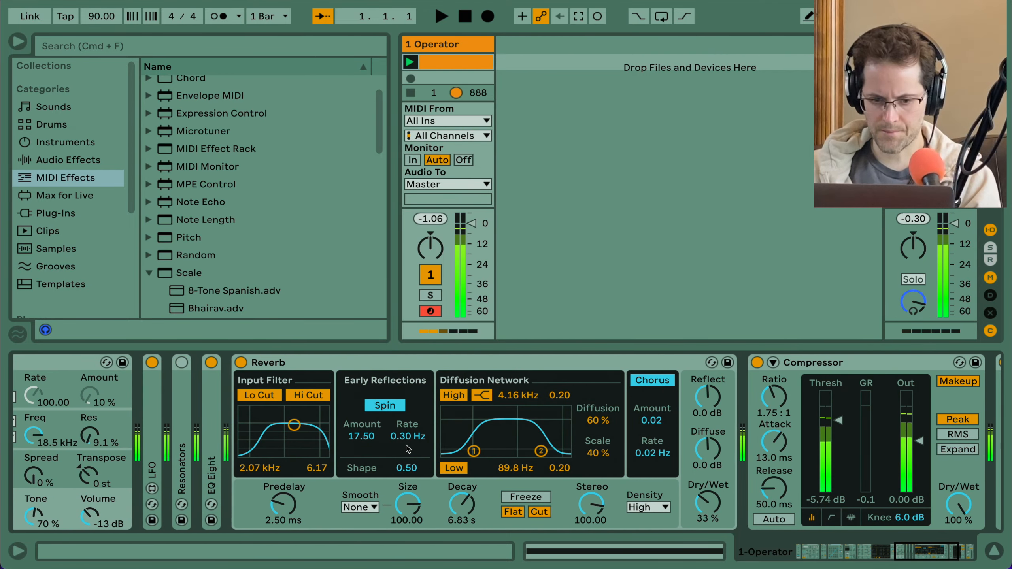
double_click(155, 429)
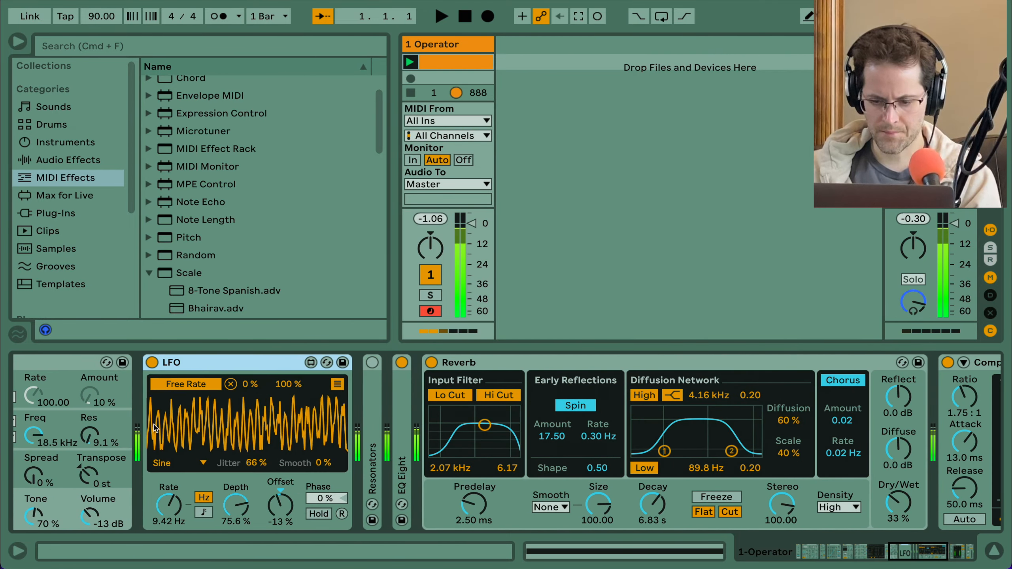
scroll(294, 434, "left", 2)
scroll(294, 434, "left", 2)
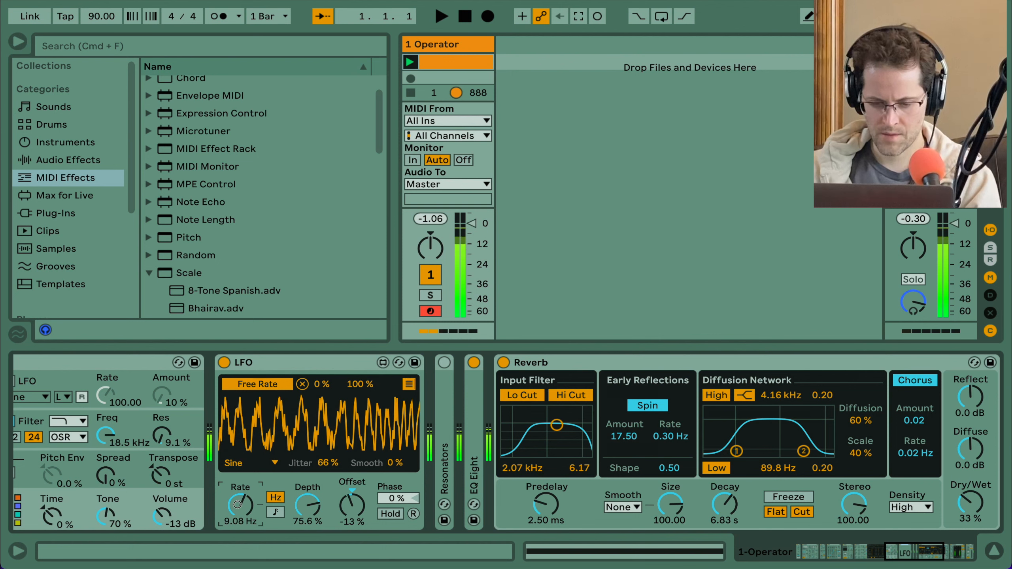
left_click_drag(238, 505, 237, 505)
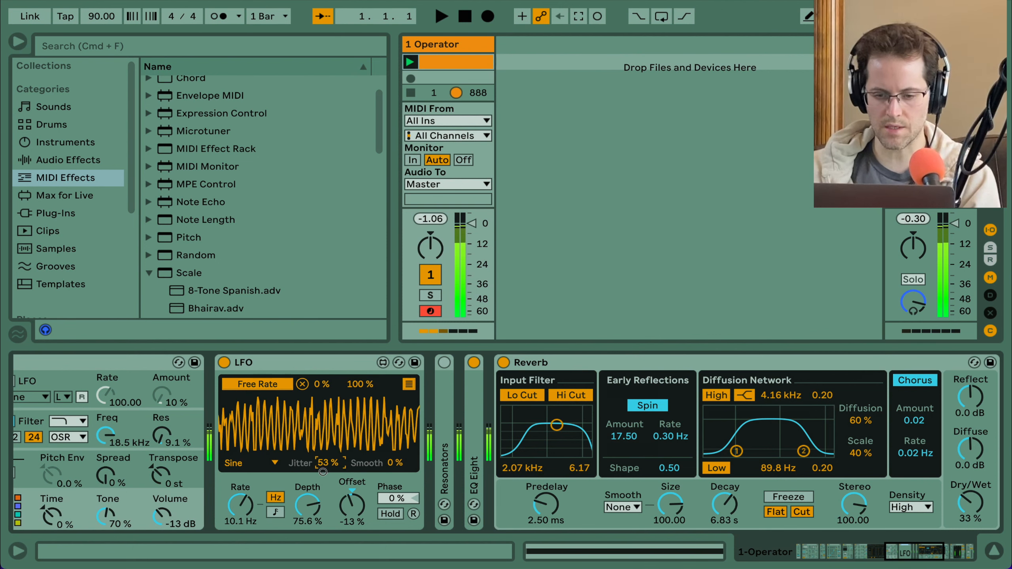
left_click_drag(326, 479, 326, 481)
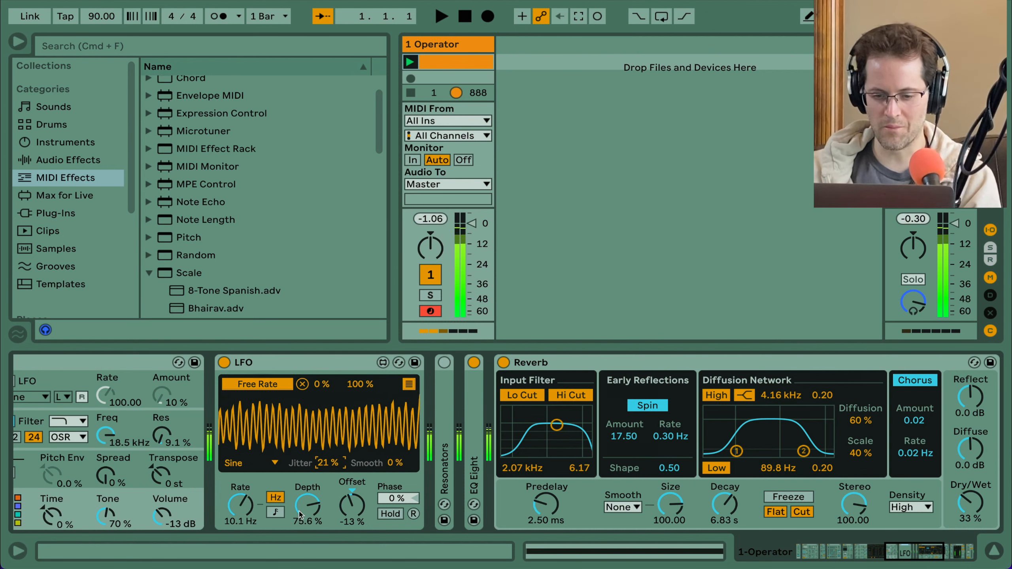
left_click_drag(304, 509, 304, 526)
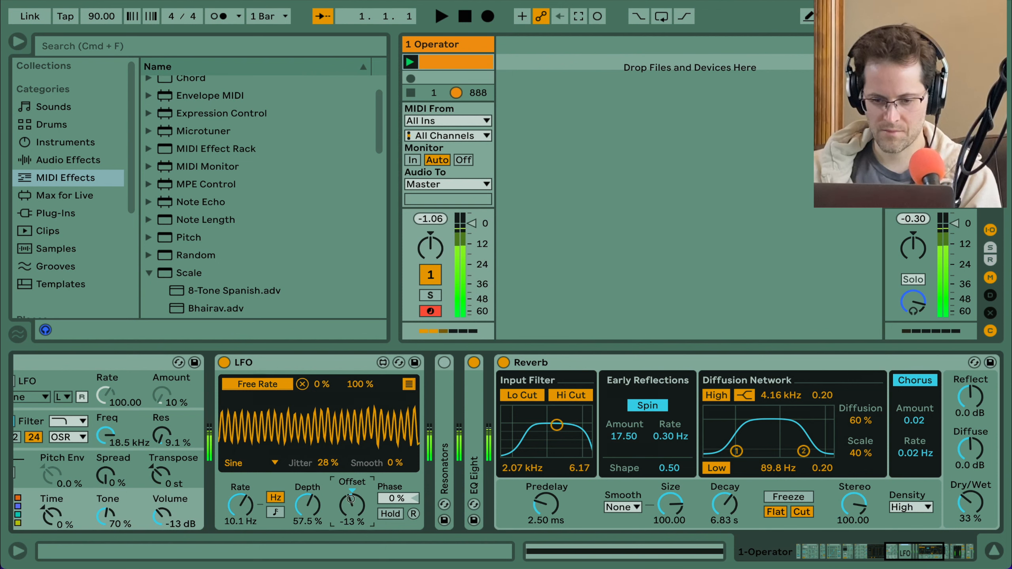
Step: Try high and low offsets on the LFO, then settle on a 15% offset with 27% jitter
left_click_drag(351, 499, 349, 489)
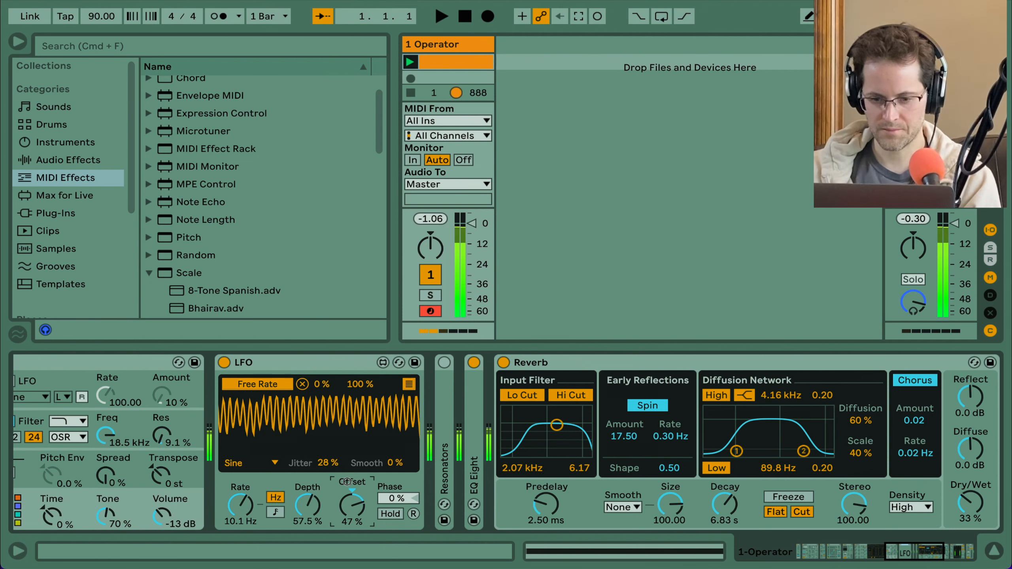
left_click_drag(346, 483, 348, 505)
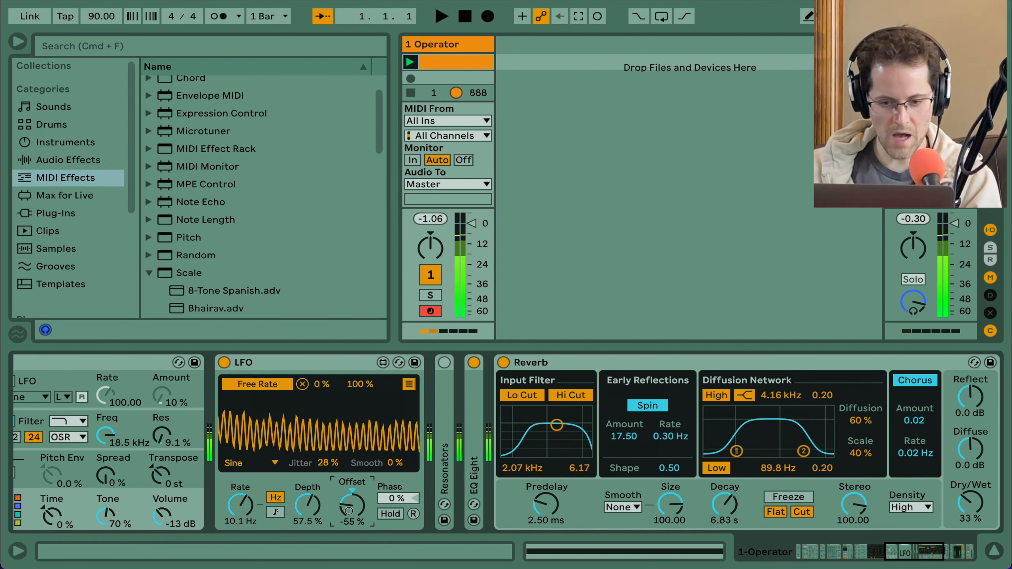
left_click_drag(349, 511, 348, 489)
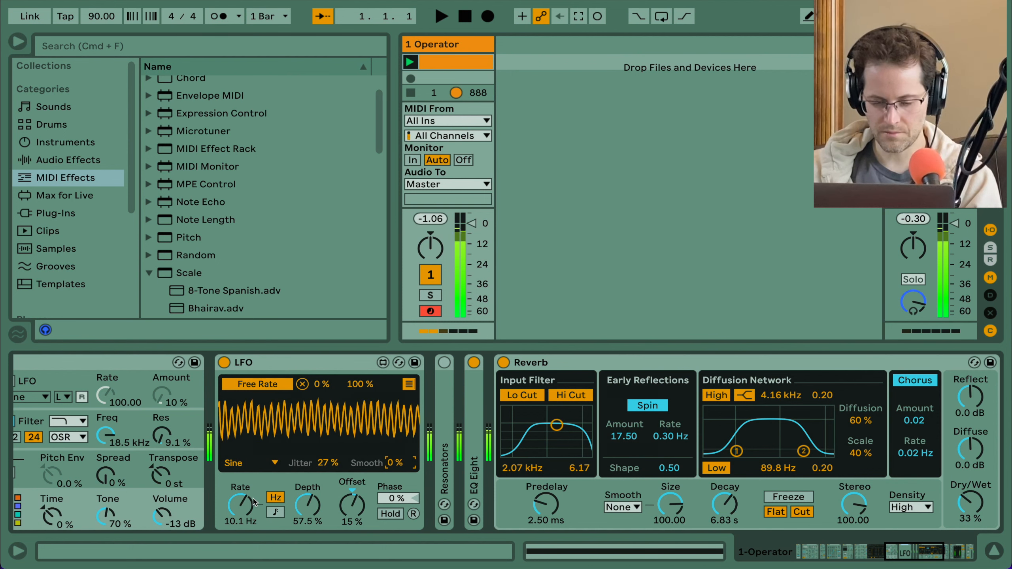
Step: Collapse the Scale presets in the browser and insert the Corpus audio effect between Compressor and Limiter
scroll(249, 503, "left", 15)
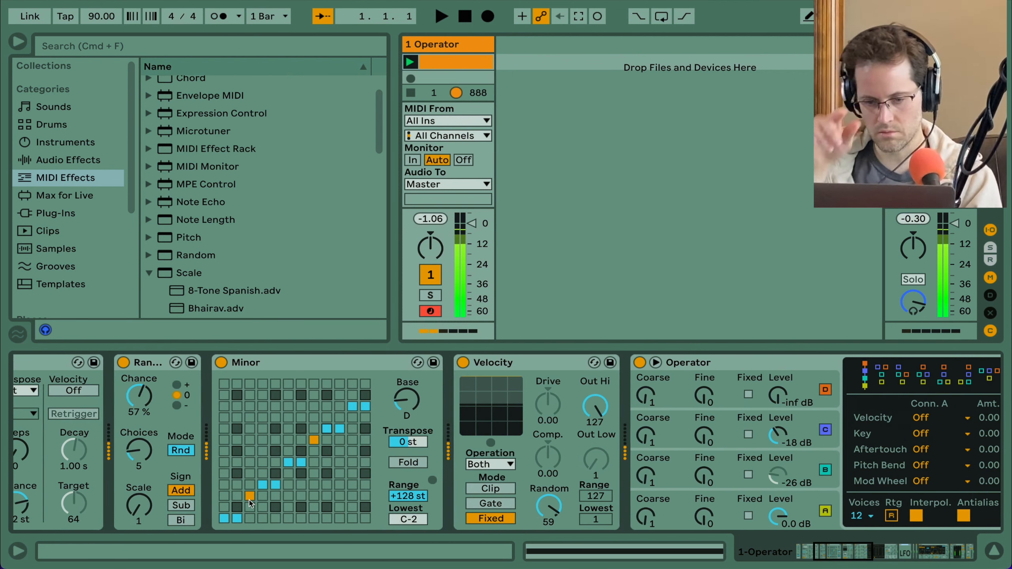
scroll(249, 504, "left", 10)
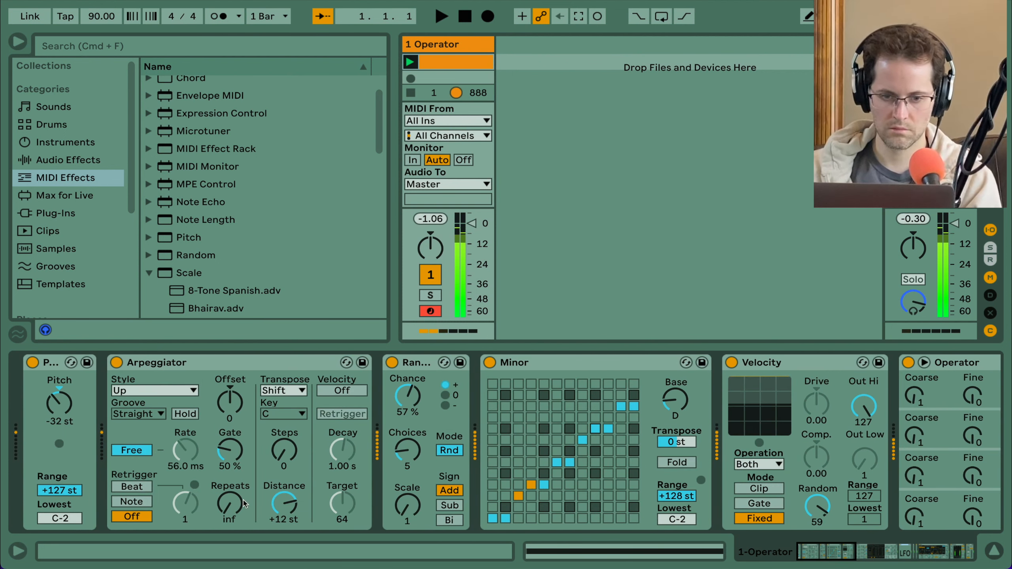
left_click(149, 274)
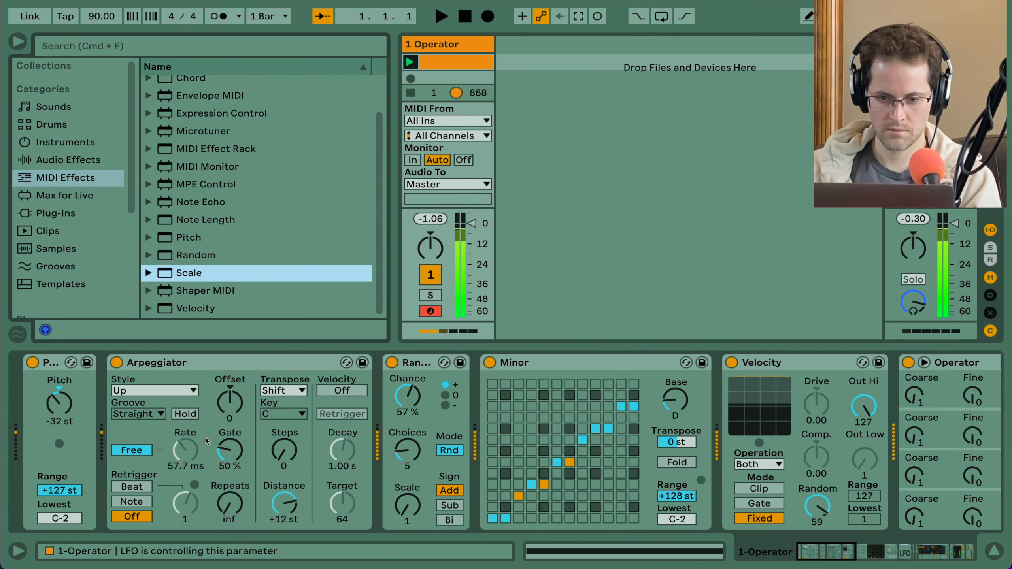
scroll(206, 441, "right", 15)
scroll(205, 441, "right", 15)
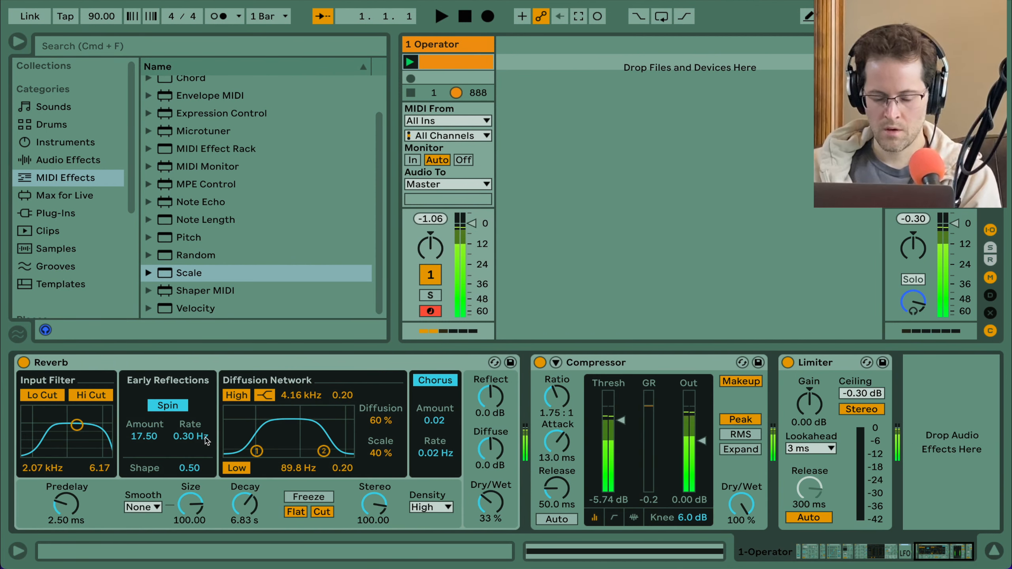
scroll(201, 210, "up", 3)
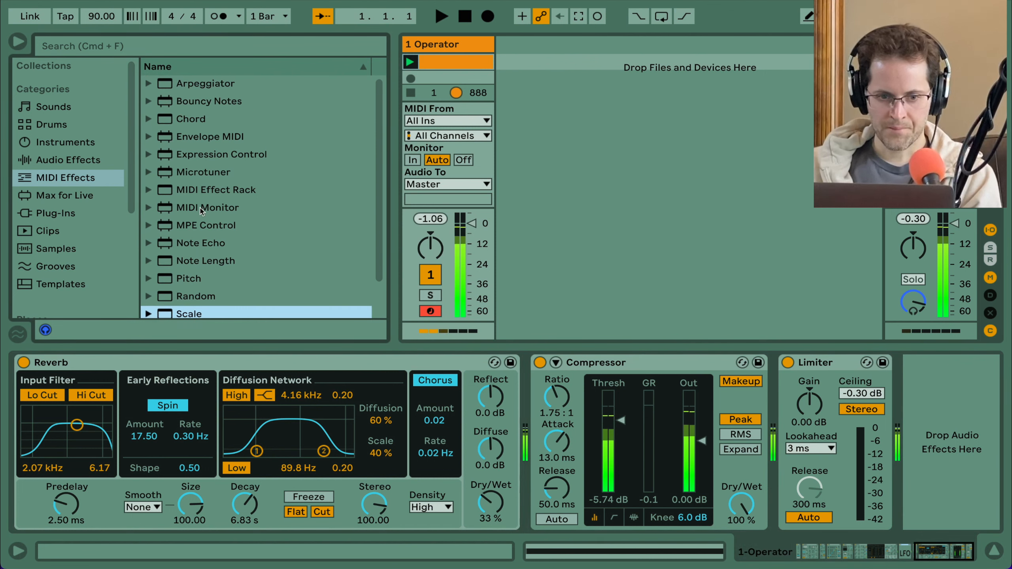
left_click(68, 159)
scroll(208, 203, "up", 20)
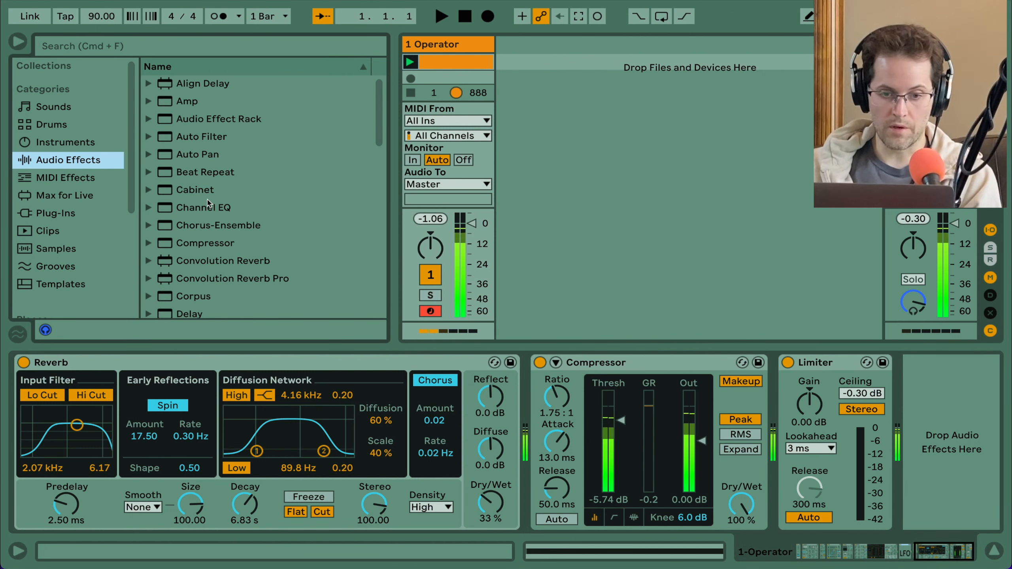
scroll(206, 219, "down", 2)
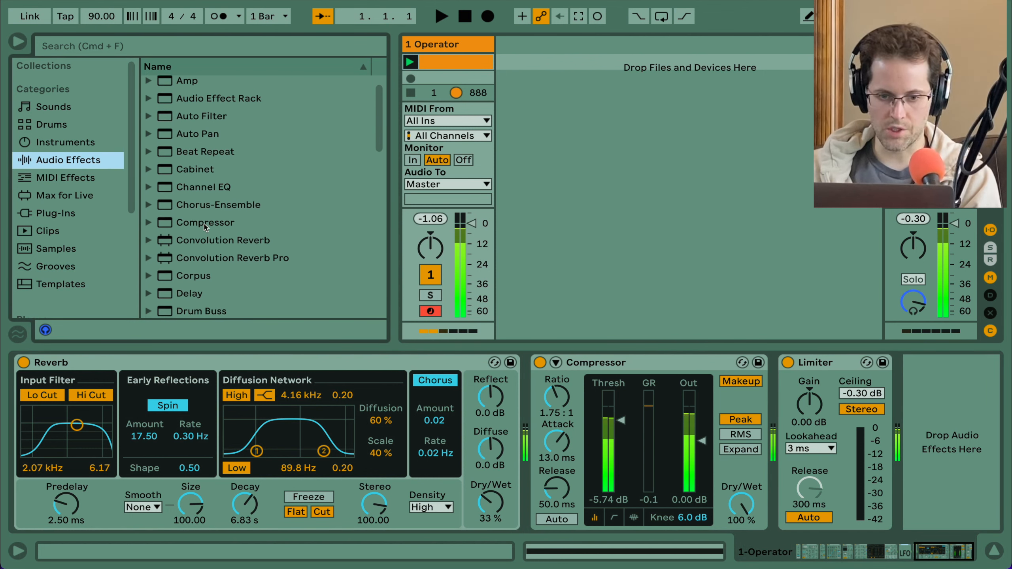
left_click_drag(193, 268, 764, 423)
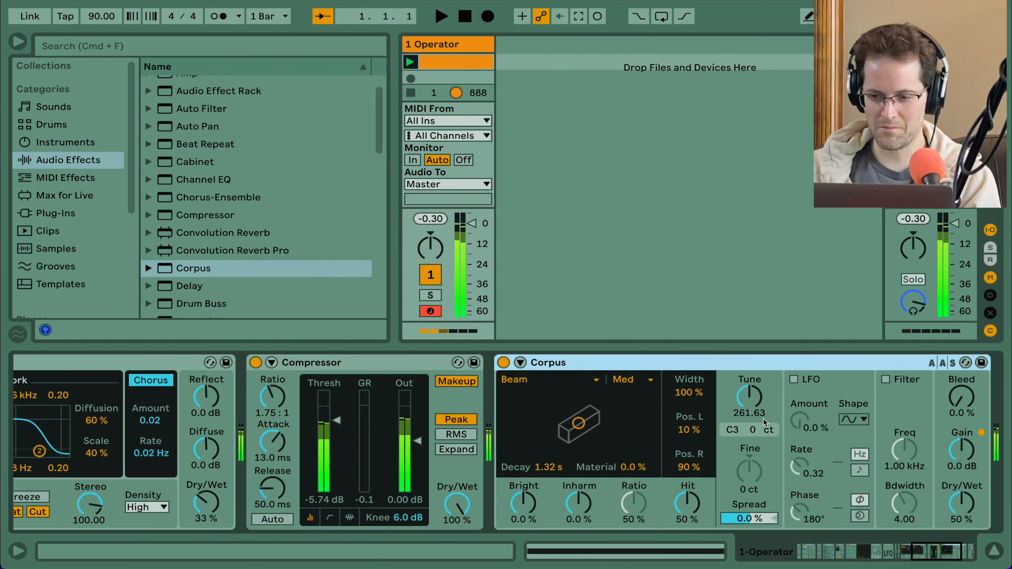
Step: Expand Corpus's sidechain settings, take MIDI from 1-Operator, and enable Frequency so the resonator follows the notes
left_click(520, 363)
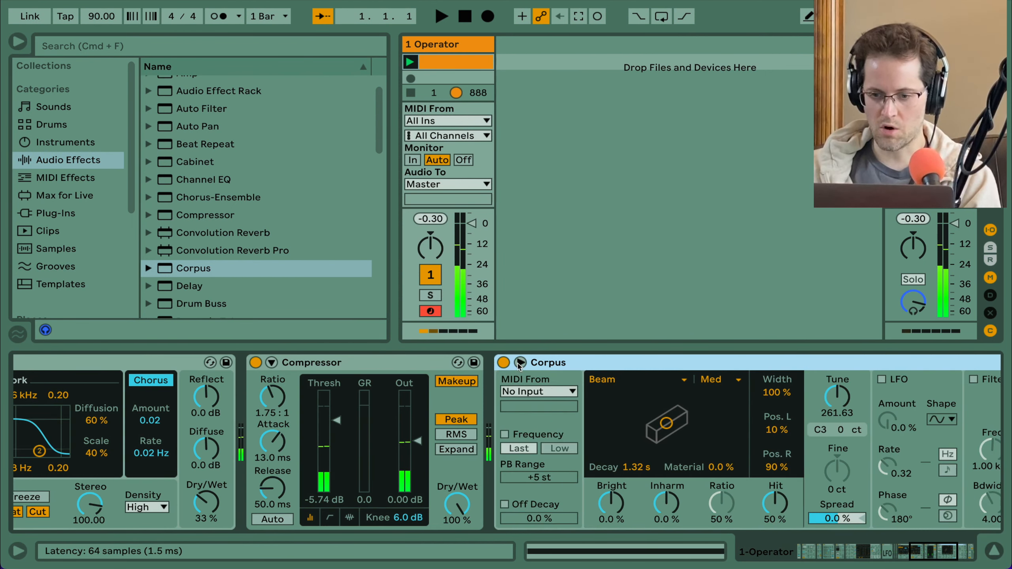
scroll(556, 420, "right", 4)
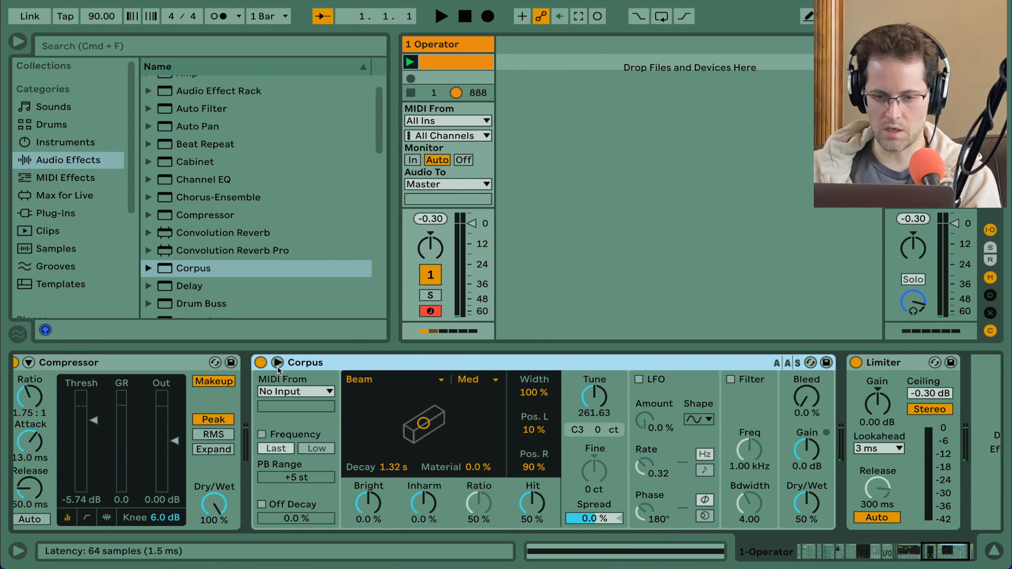
left_click(295, 390)
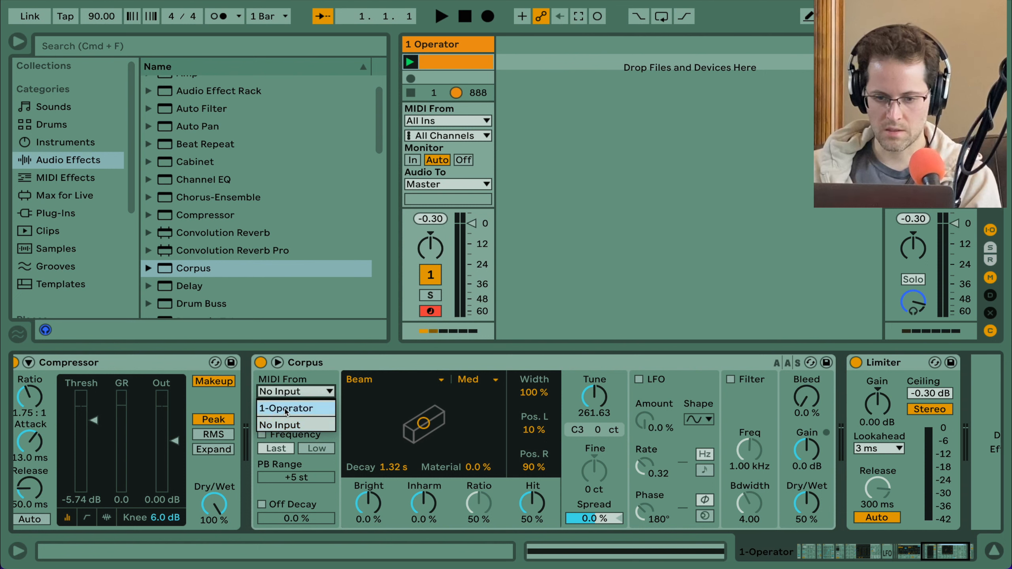
left_click(286, 410)
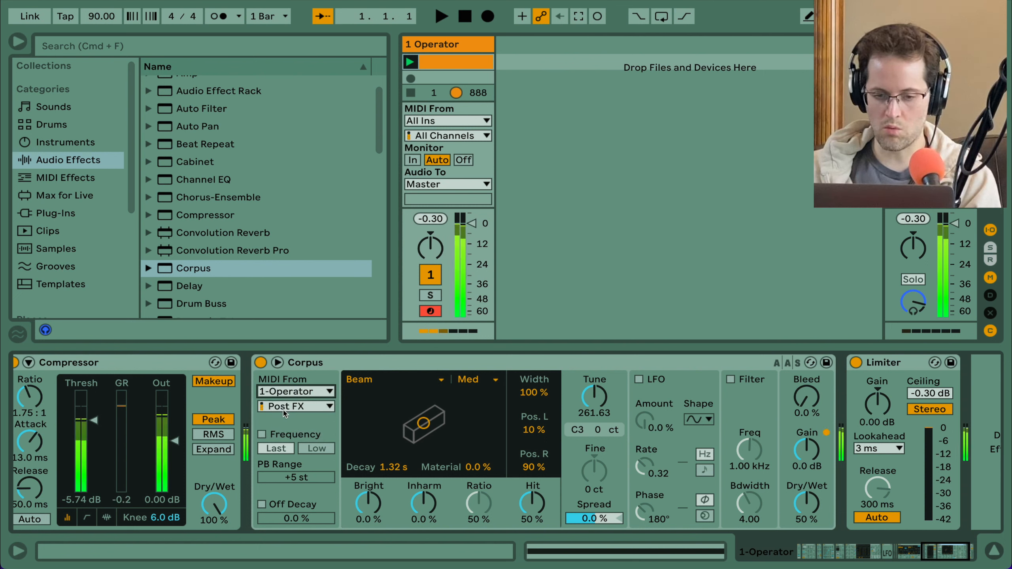
left_click(262, 435)
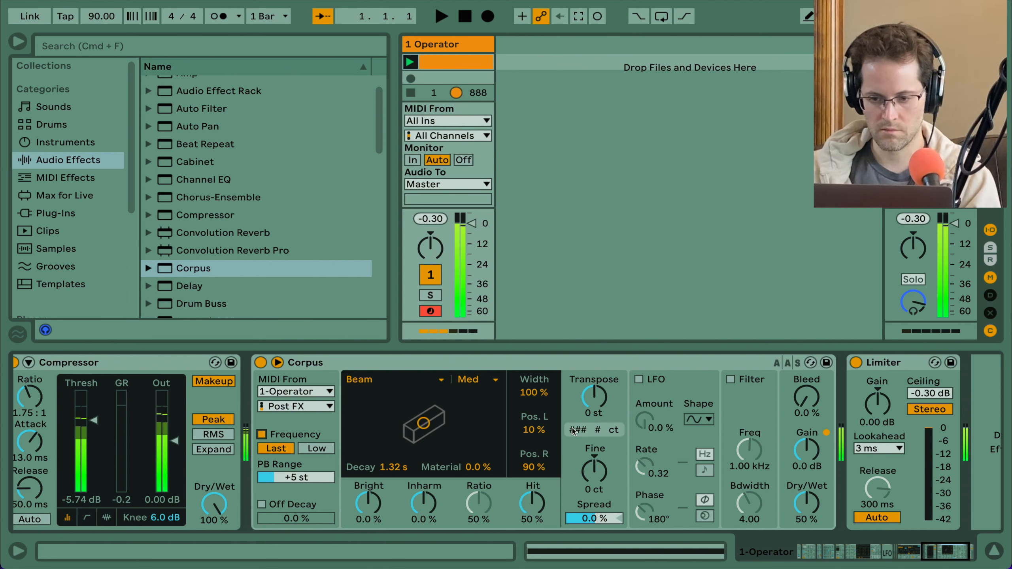
Step: Lower Corpus's gain to -15 dB
left_click_drag(809, 466, 809, 483)
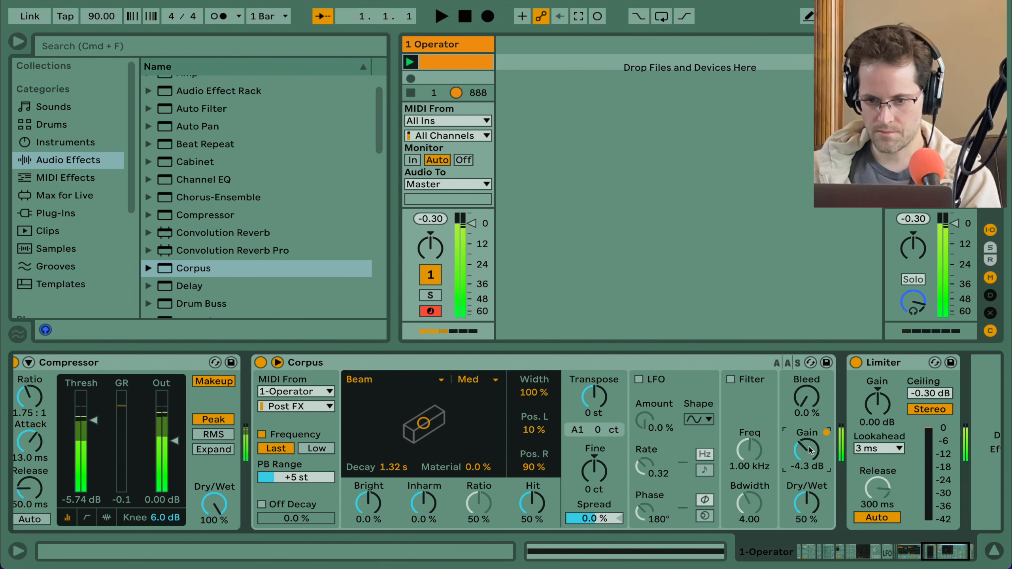
scroll(559, 389, "right", 3)
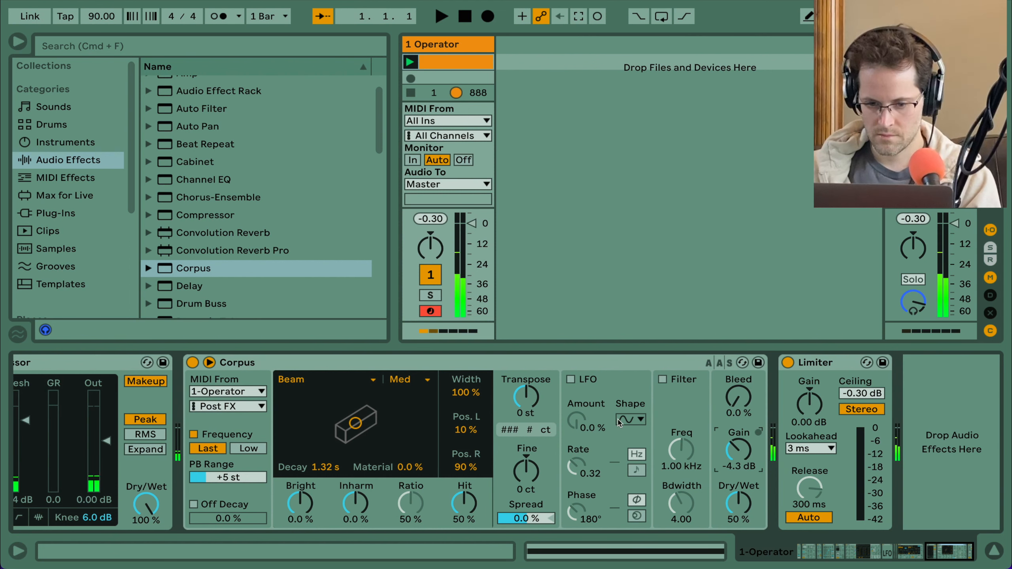
left_click_drag(739, 451, 739, 456)
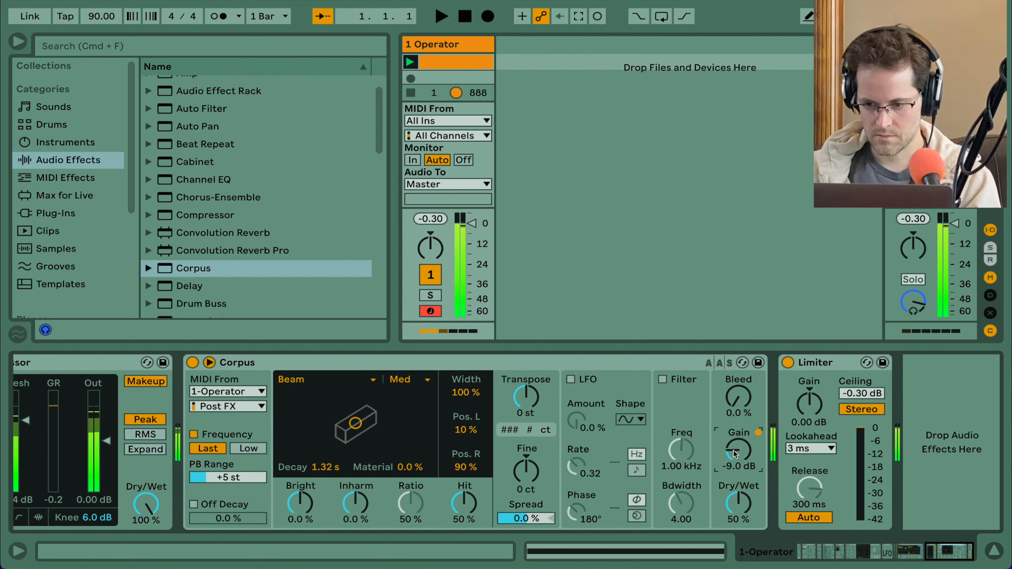
left_click_drag(735, 454, 735, 477)
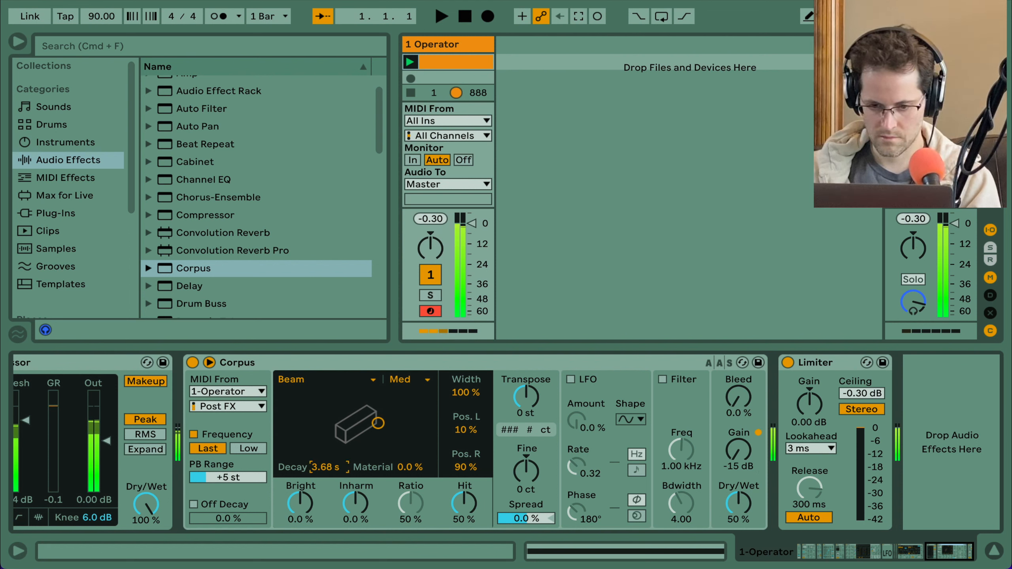
Step: Set Corpus's decay to 1.99 s, transpose to -12 st and material to 30%
left_click_drag(322, 469, 322, 455)
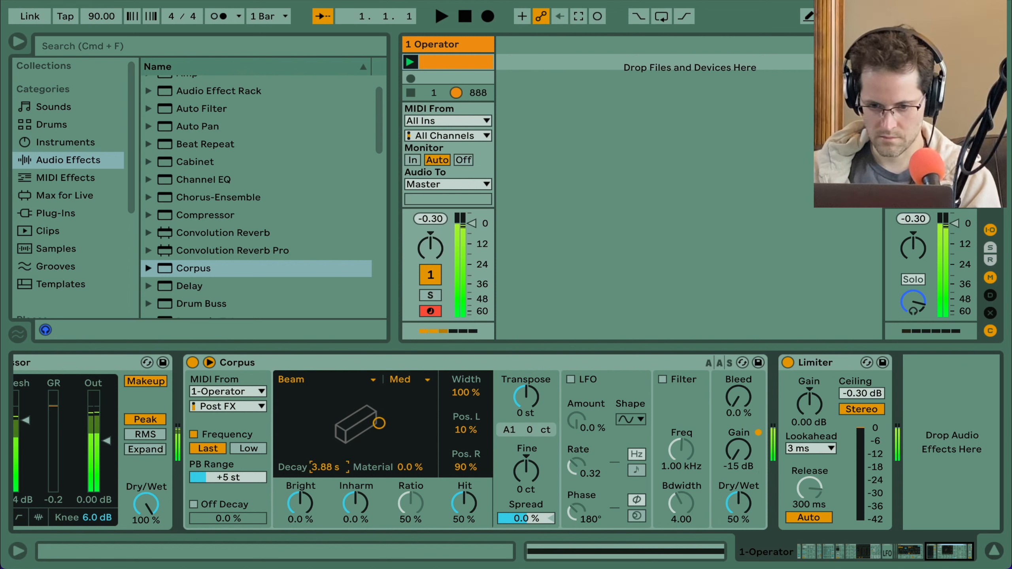
left_click(525, 396)
type("-12")
key("Return")
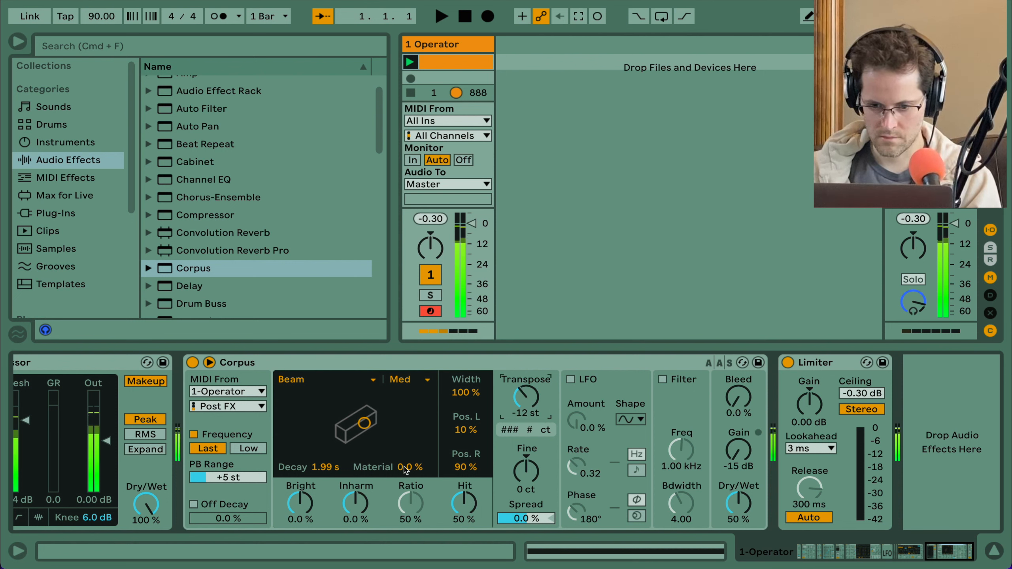
left_click_drag(410, 468, 410, 438)
mouse_move(410, 468)
left_mouse_down()
mouse_move(410, 444)
mouse_move(410, 509)
mouse_move(410, 472)
left_mouse_up()
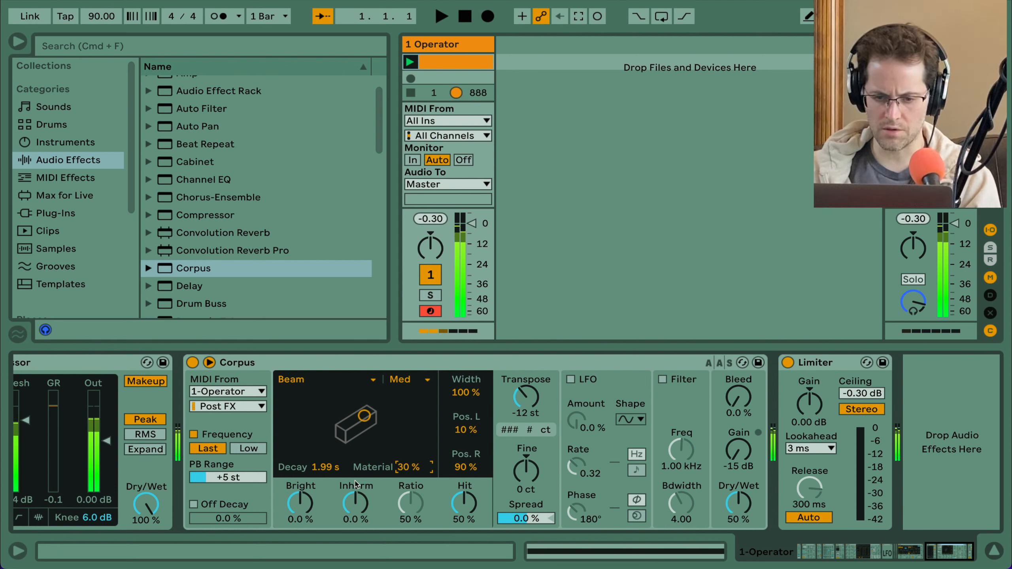
Step: Try the Marimba and String resonator types in Corpus, then choose Membrane
left_click(307, 381)
left_click(307, 407)
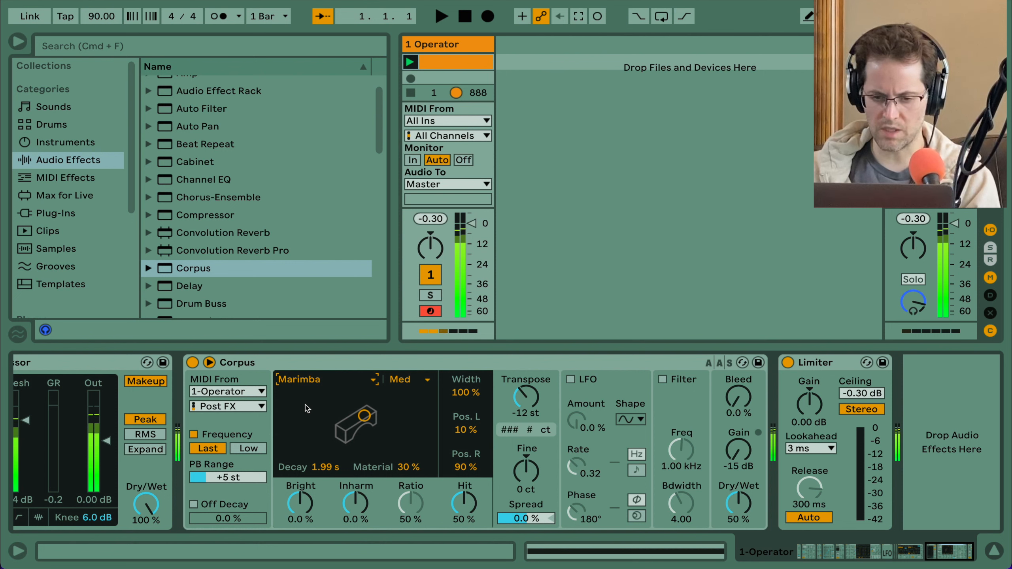
key("Down")
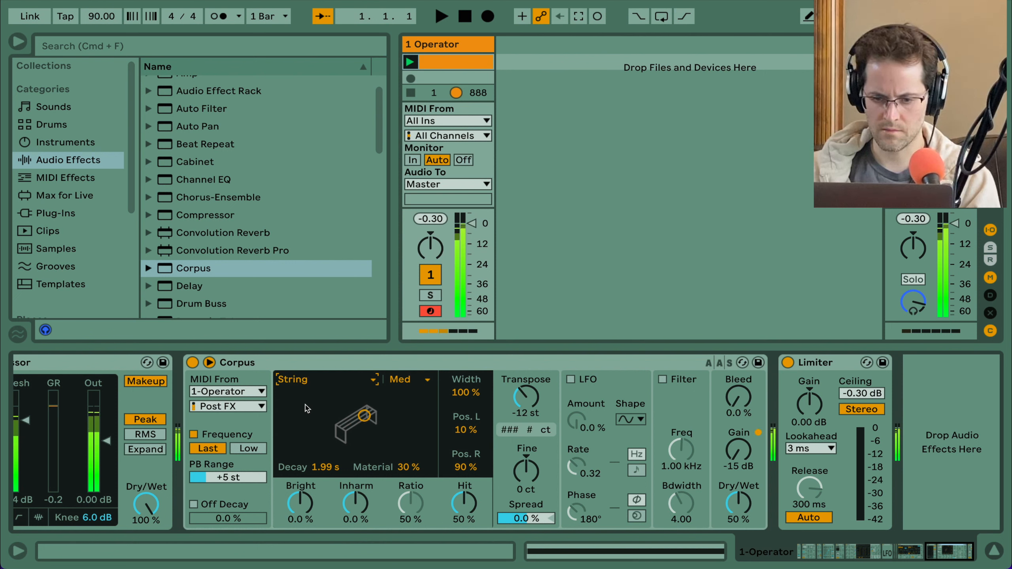
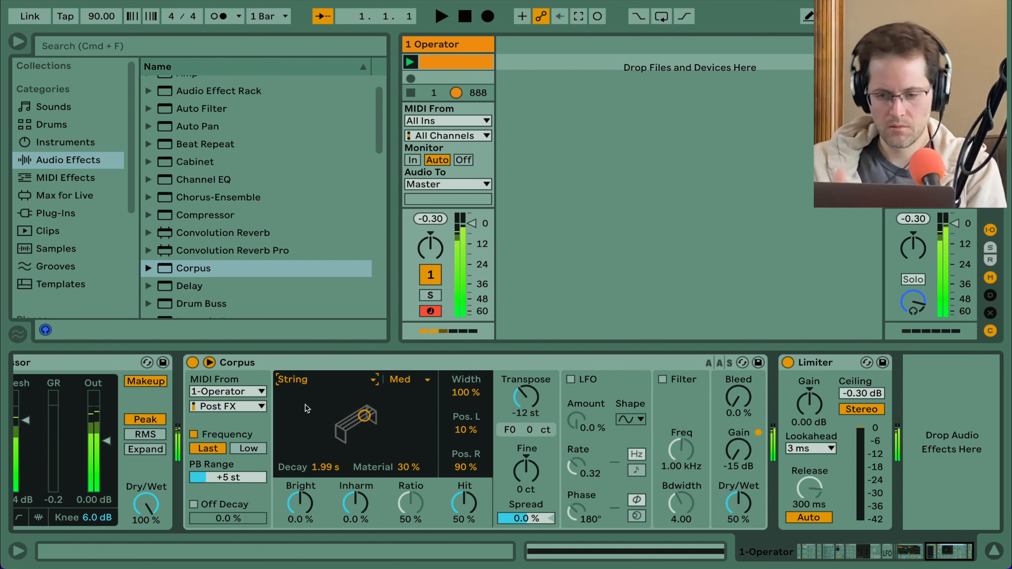
scroll(334, 390, "down", 1)
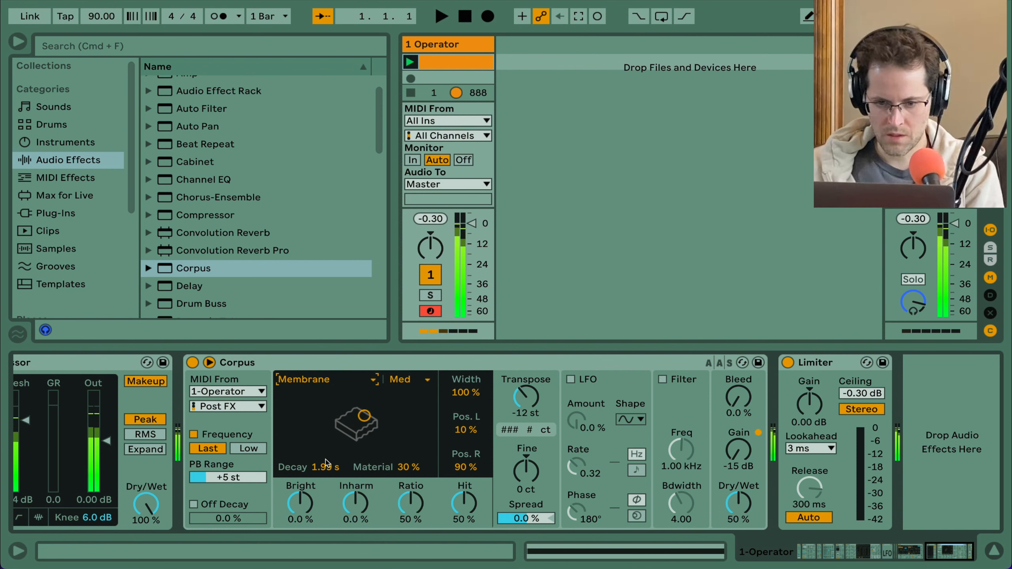
Step: Set the Membrane resonator's decay to 1.19 s, material to -44%, hit to 59% and ratio to 53%
left_click_drag(394, 464, 360, 502)
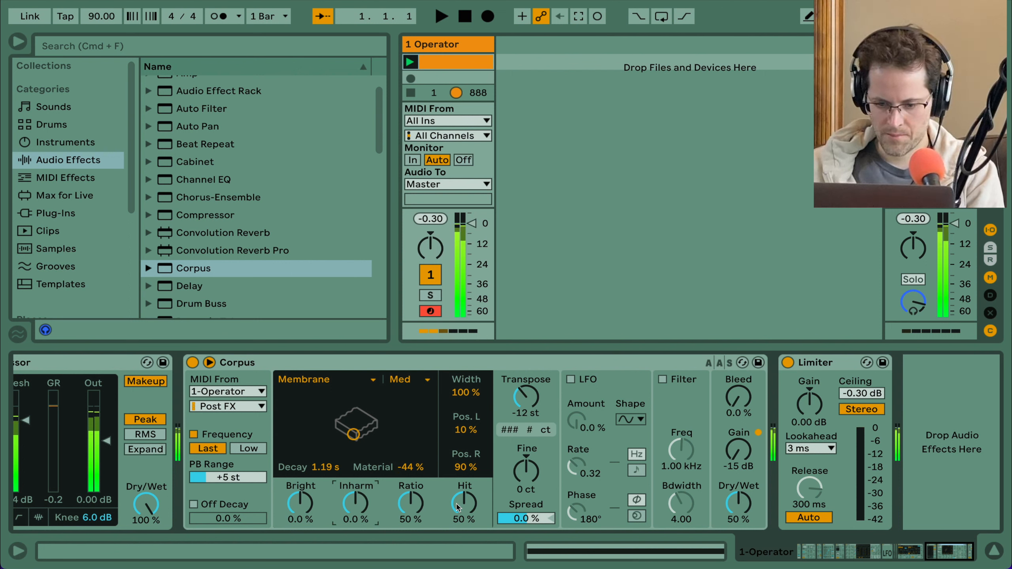
left_click_drag(457, 507, 406, 507)
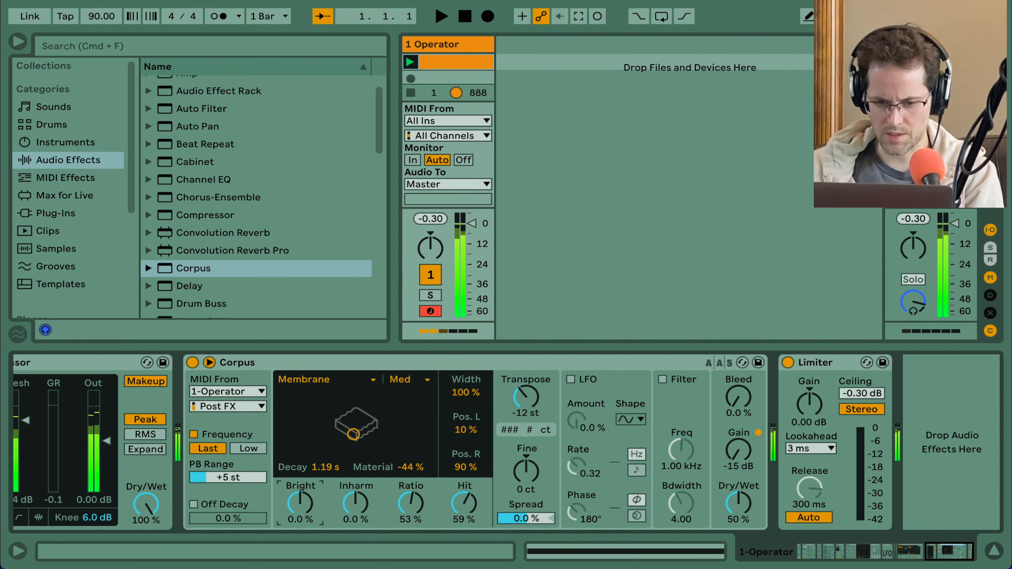
Step: Set Corpus's brightness to 65% and enable its LFO with an amount of 41%
left_click_drag(300, 503, 301, 488)
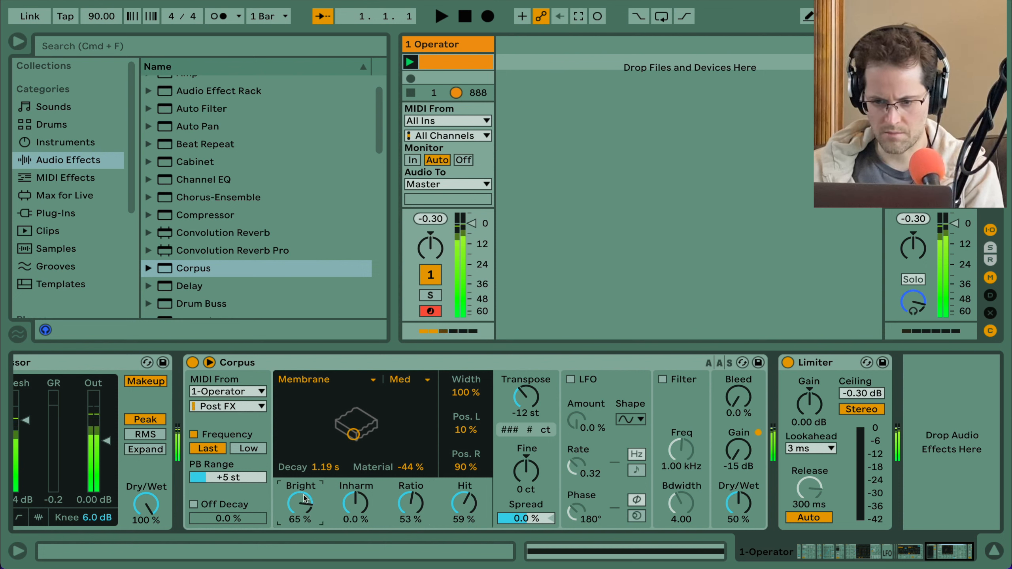
left_click(571, 379)
left_click_drag(585, 431, 585, 415)
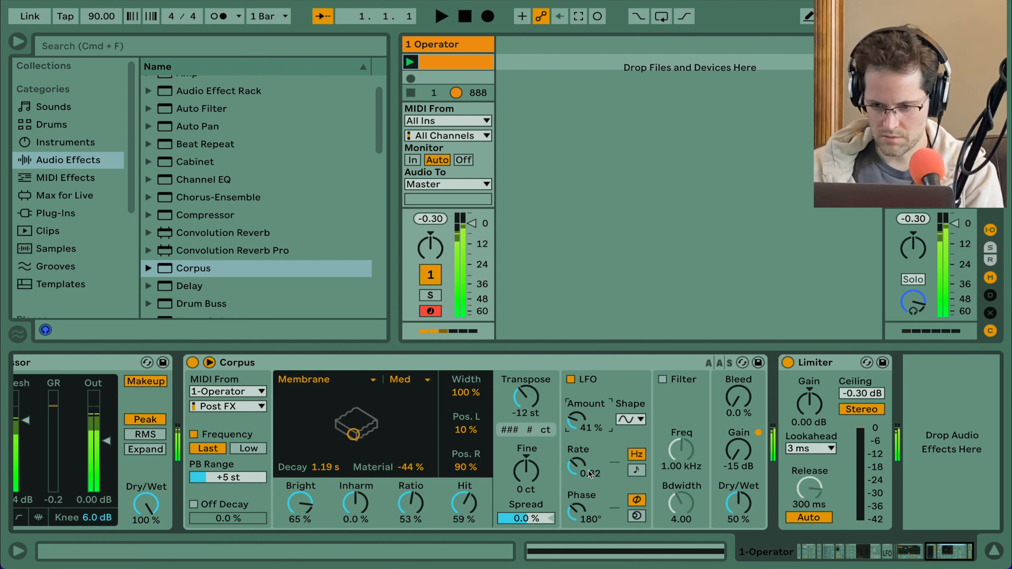
Step: Set Corpus's LFO rate to 0.09 and phase to 0°, and its positions to 24% L and 80% R
left_click_drag(580, 471, 578, 534)
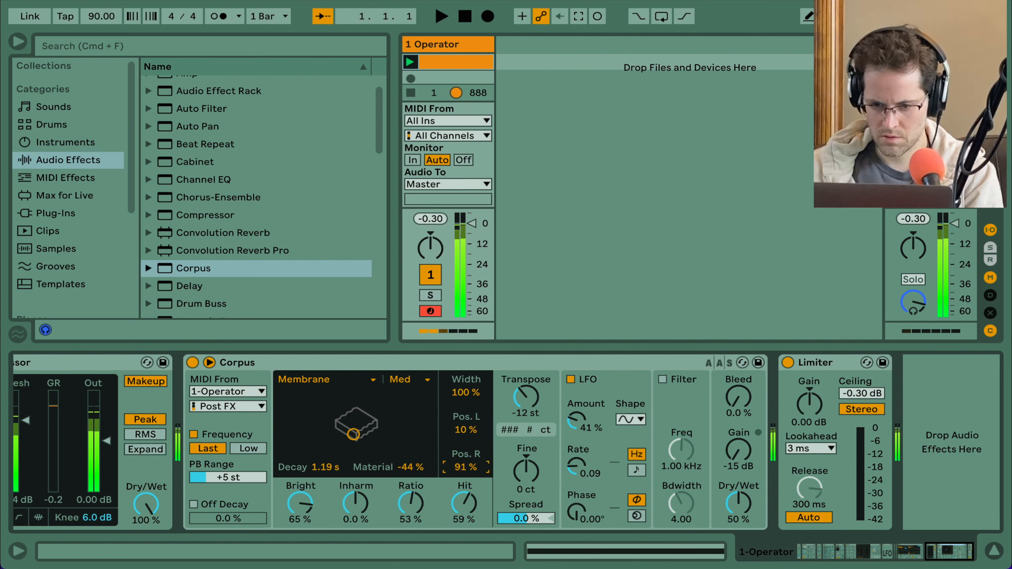
left_click_drag(466, 467, 468, 473)
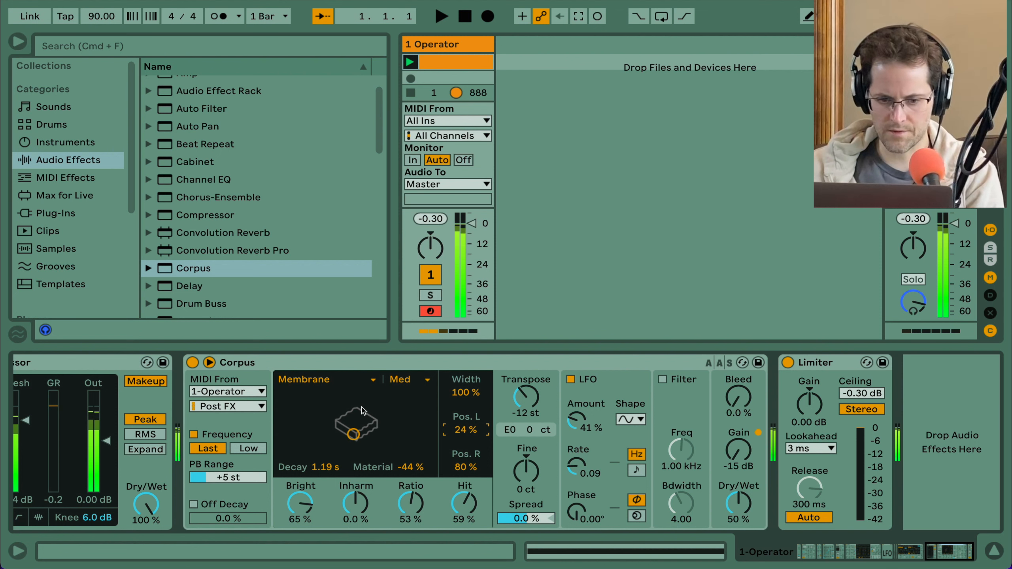
Step: Try Pre FX as Corpus's MIDI source point, then return to Post FX
left_click(209, 410)
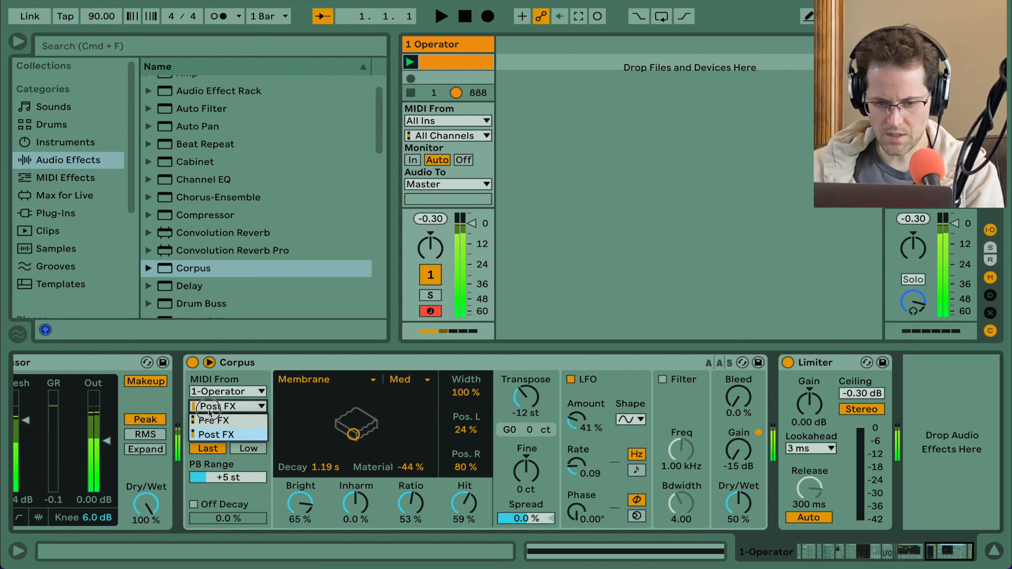
left_click(220, 421)
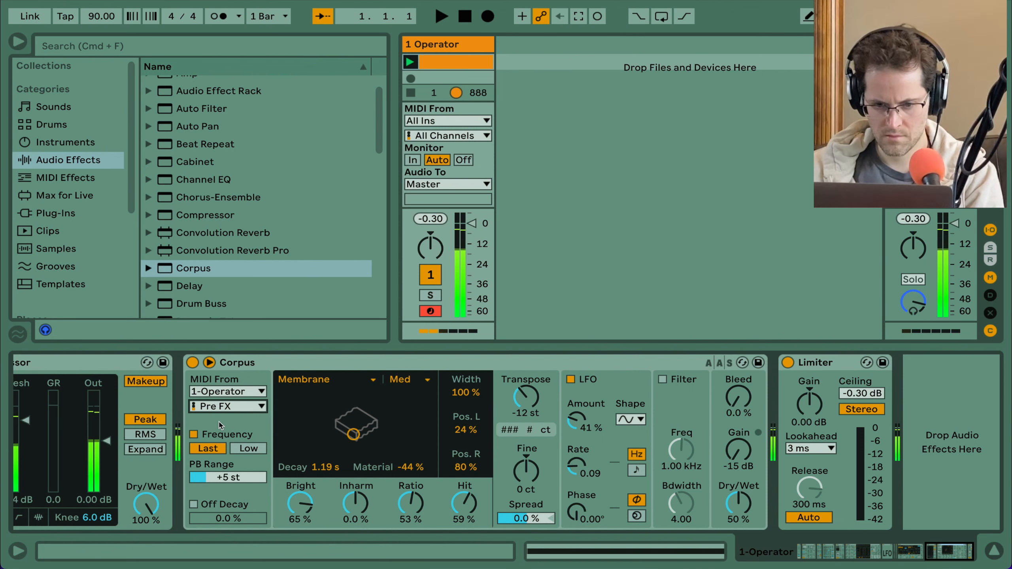
key("Down")
Step: Lower Operator's oscillator C level to -40 dB and oscillator A level to -4.1 dB
scroll(220, 425, "left", 15)
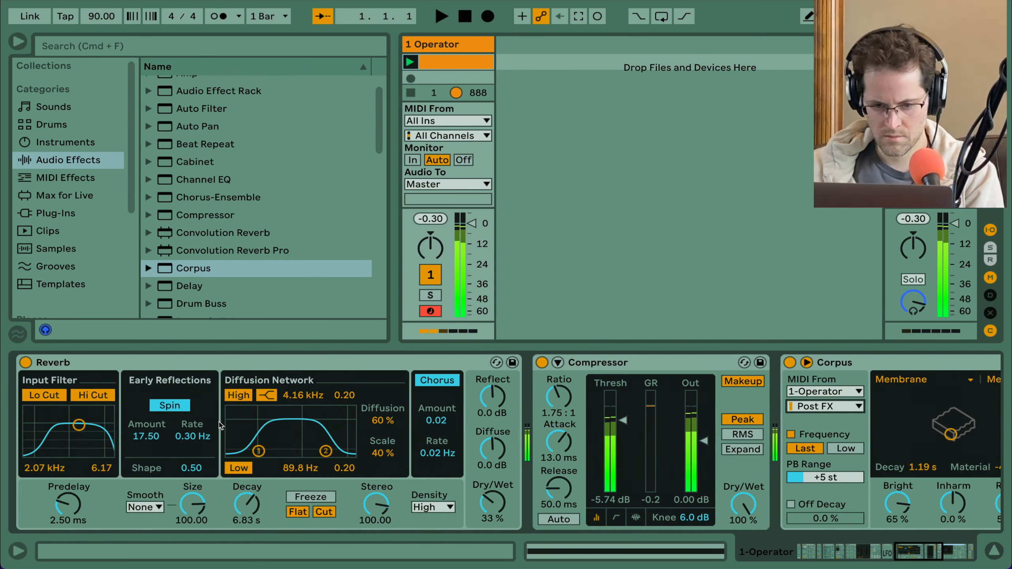
scroll(220, 425, "right", 12)
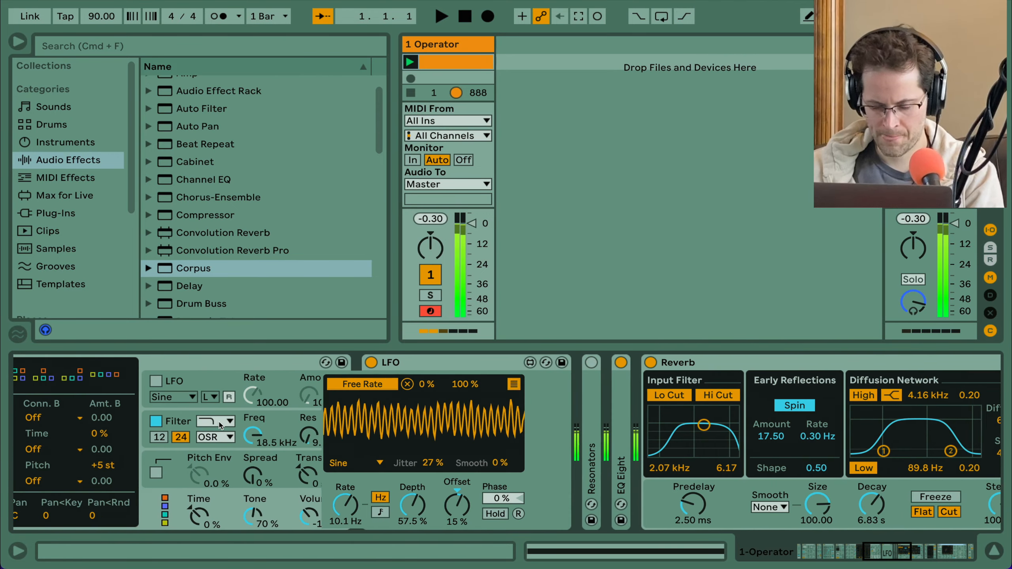
scroll(220, 425, "left", 9)
scroll(219, 425, "left", 3)
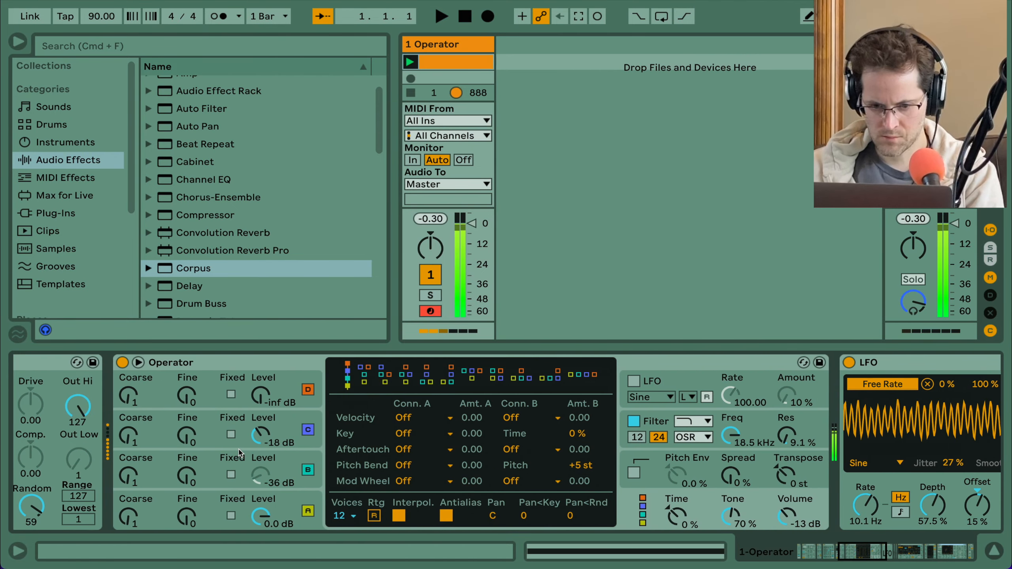
left_click_drag(259, 434, 259, 455)
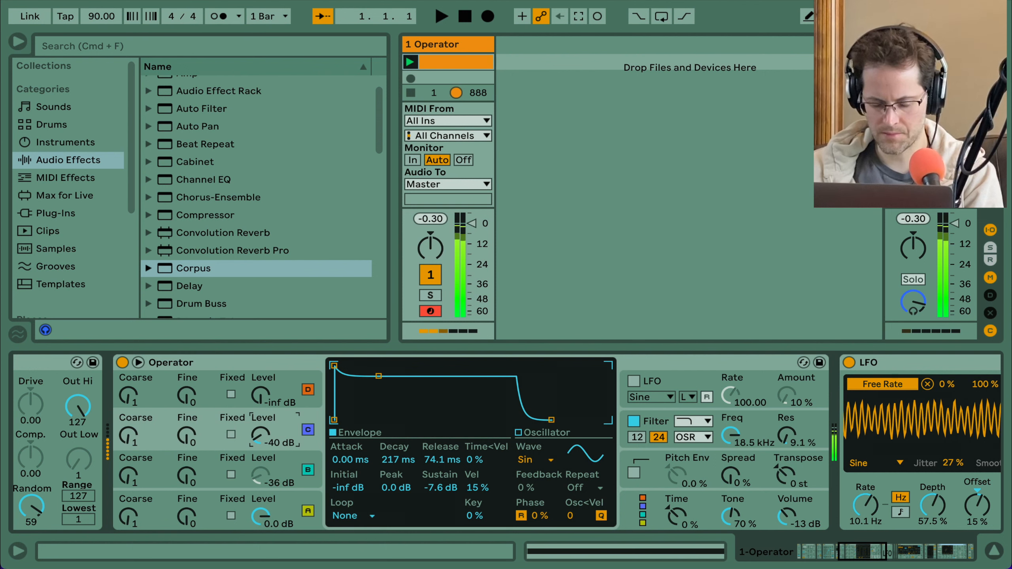
left_click_drag(260, 516, 260, 523)
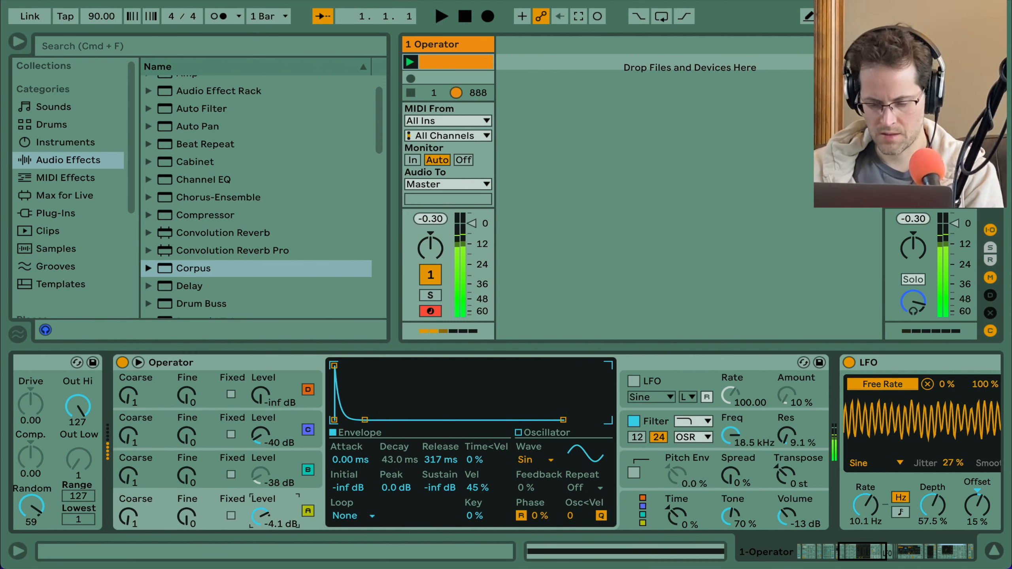
mouse_move(731, 434)
left_mouse_down()
mouse_move(732, 443)
mouse_move(732, 434)
left_mouse_up()
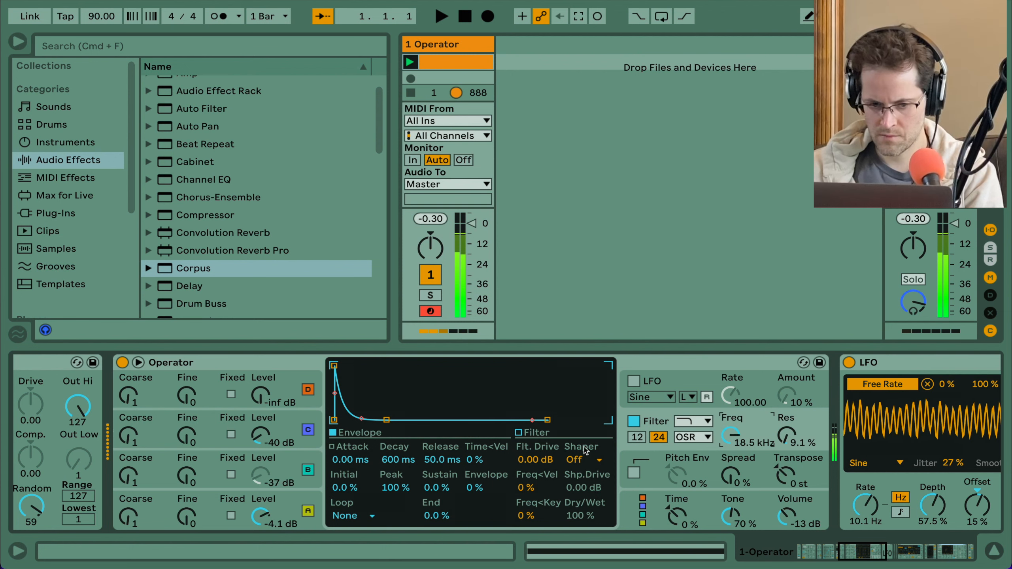
Step: Raise Operator's oscillator D to 0 dB, set its envelope to 60 s decay and -38 dB sustain, and toggle the oscillator
scroll(586, 451, "left", 15)
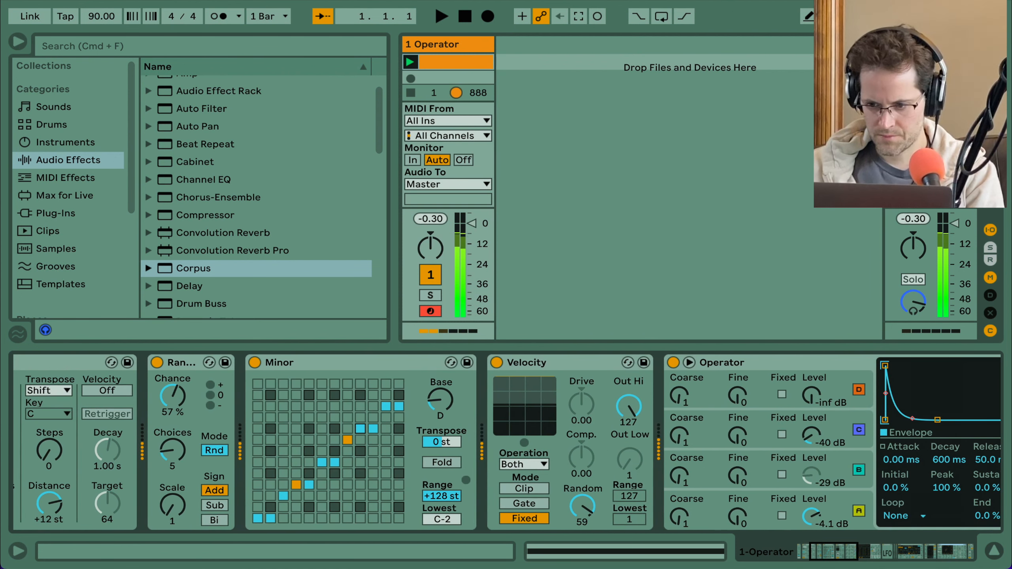
scroll(813, 405, "right", 15)
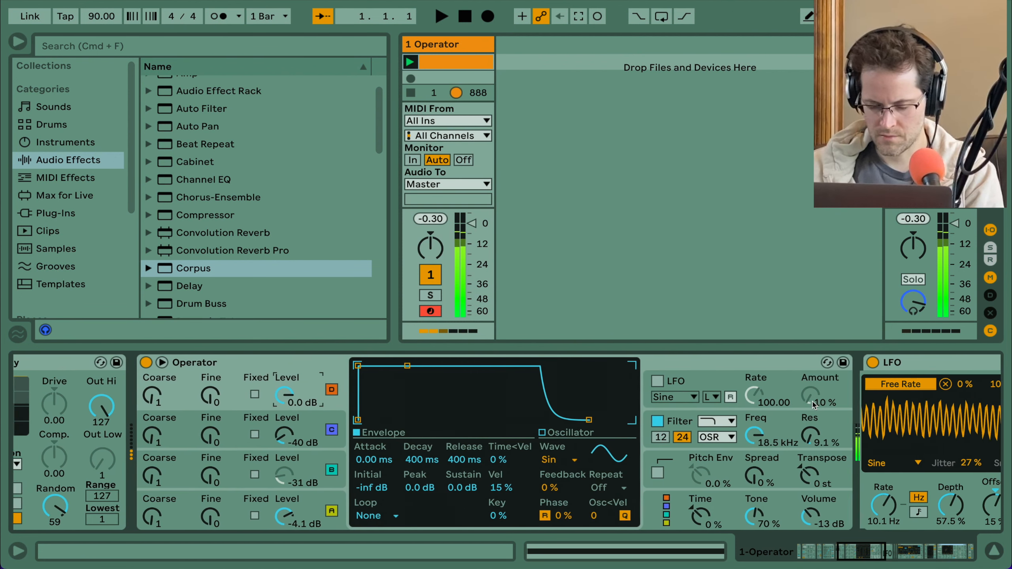
scroll(813, 405, "right", 5)
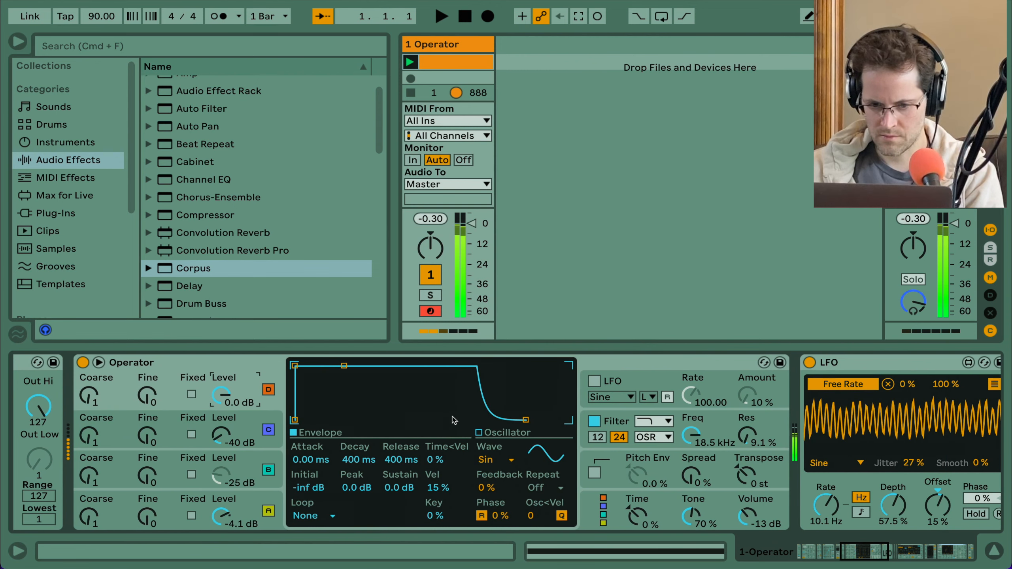
left_click_drag(344, 366, 385, 407)
scroll(386, 408, "right", 20)
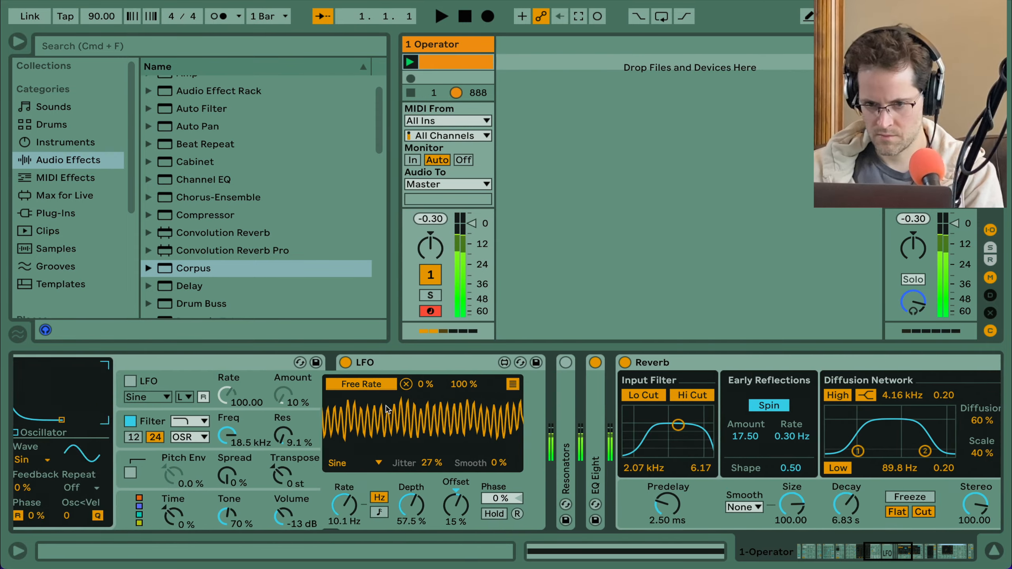
scroll(388, 409, "left", 20)
left_click(567, 392)
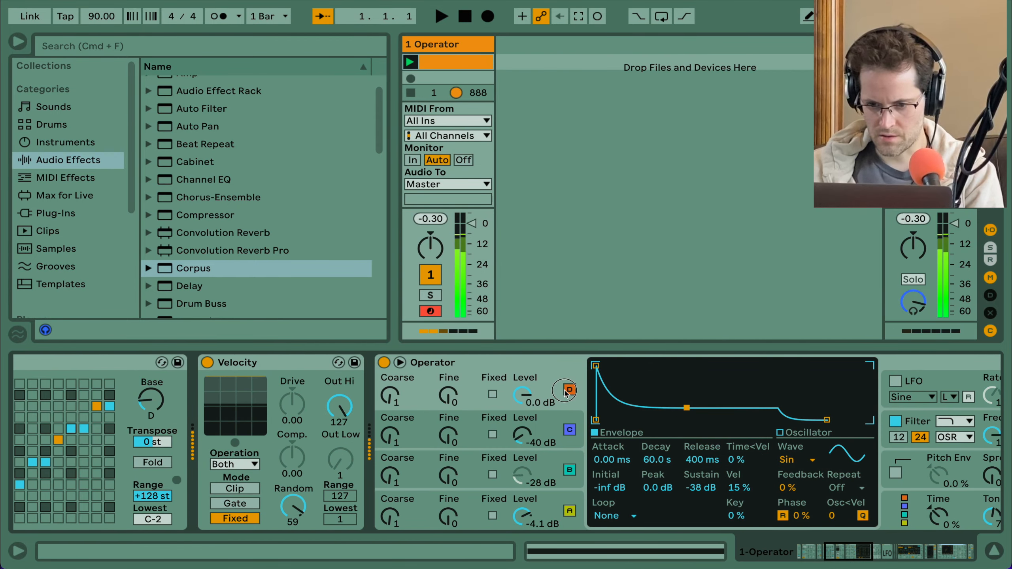
Step: Add a Delay between Corpus and the Limiter, with unlinked channels and the right channel's synced time set to 2
scroll(566, 392, "right", 20)
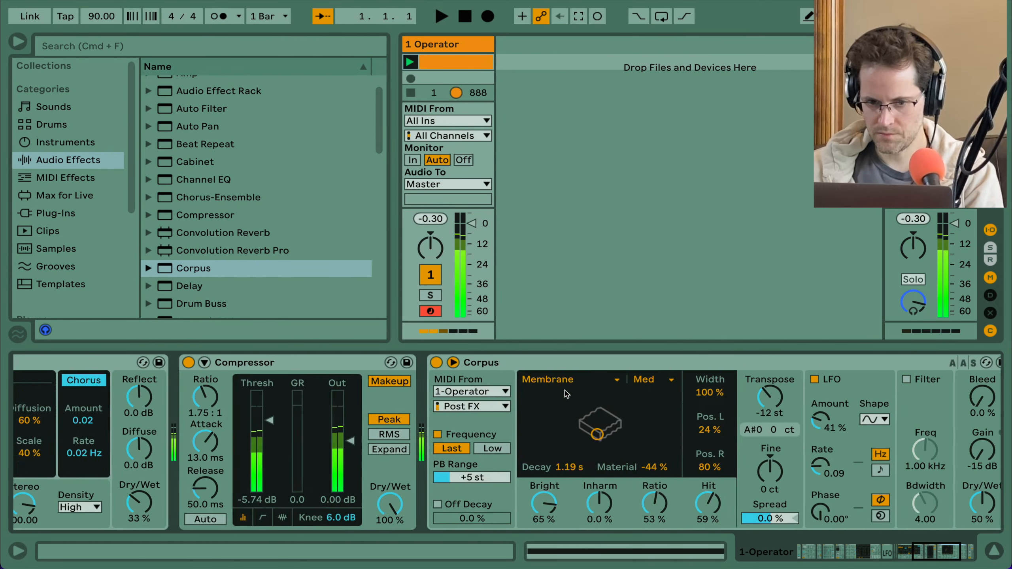
scroll(565, 391, "right", 6)
left_click_drag(188, 285, 713, 410)
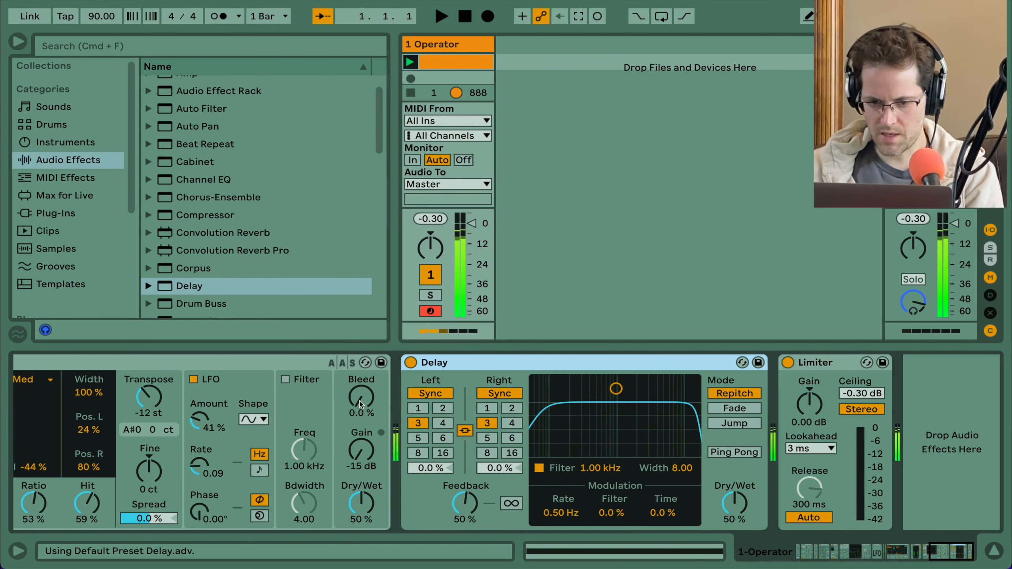
left_click(512, 409)
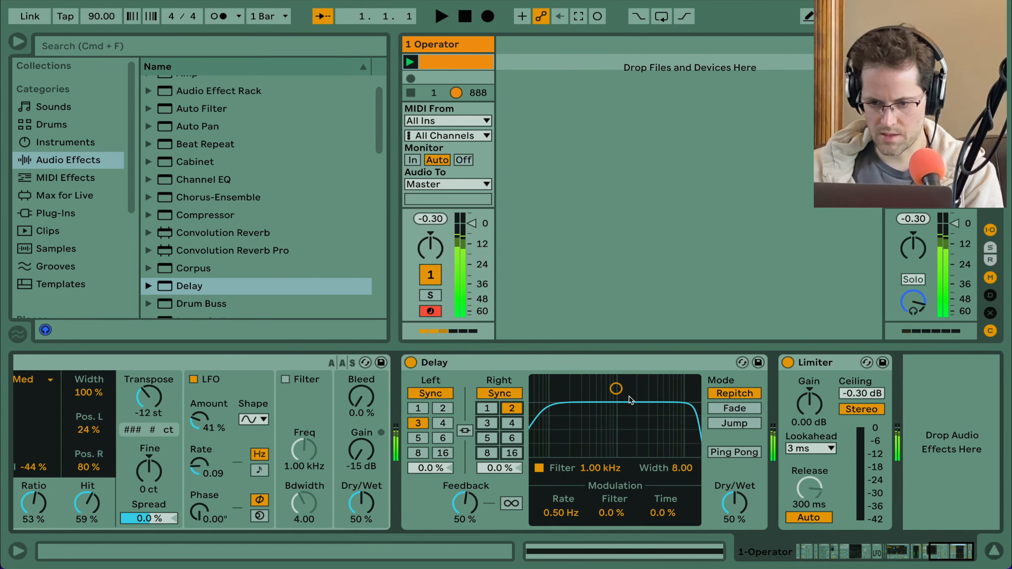
Step: Set the Delay's filter to 984 Hz with a width of 5.53, and its feedback to 55%
left_click_drag(629, 400, 629, 420)
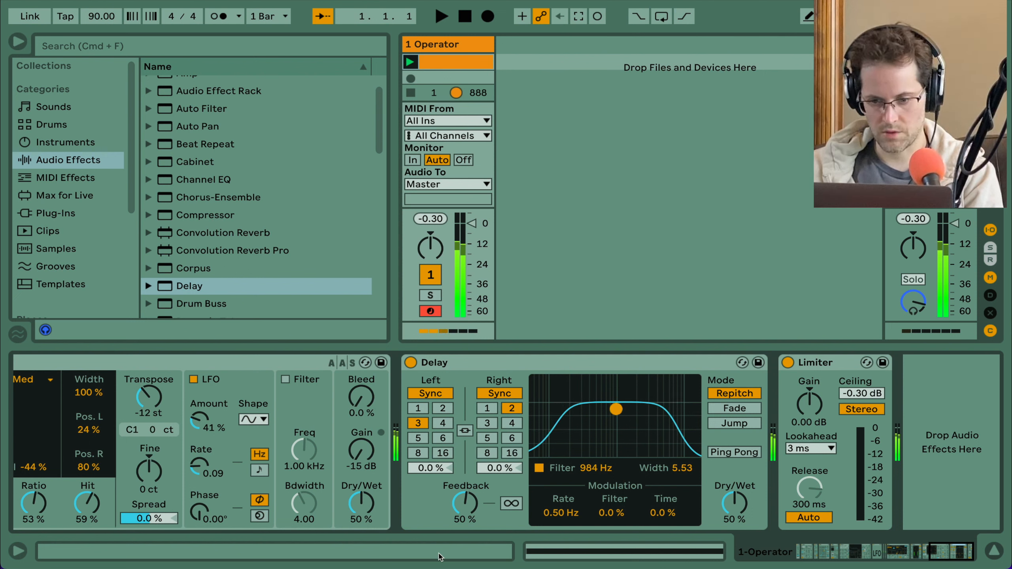
mouse_move(465, 503)
left_mouse_down()
mouse_move(465, 515)
mouse_move(465, 487)
mouse_move(465, 496)
left_mouse_up()
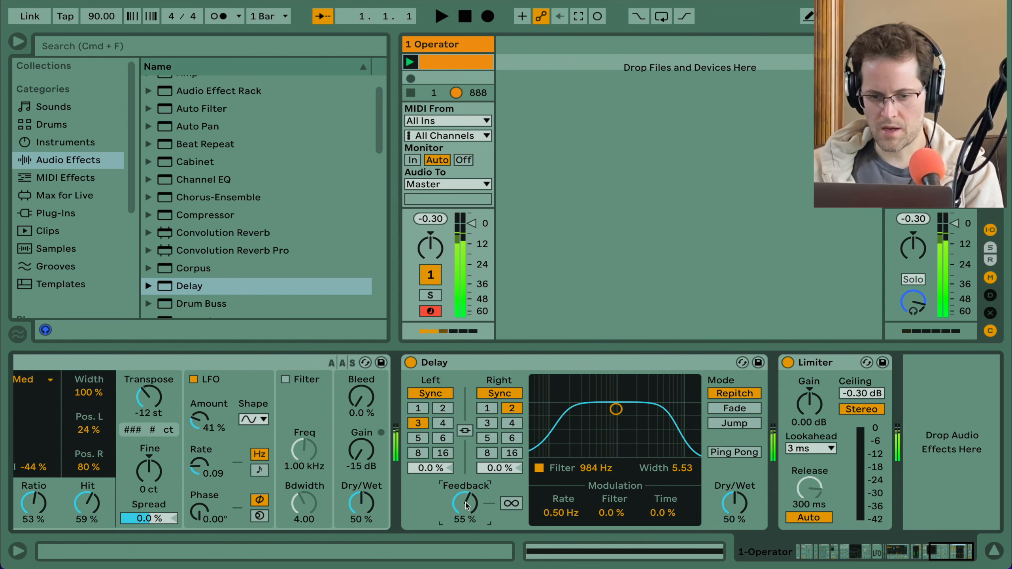
scroll(705, 356, "left", 10)
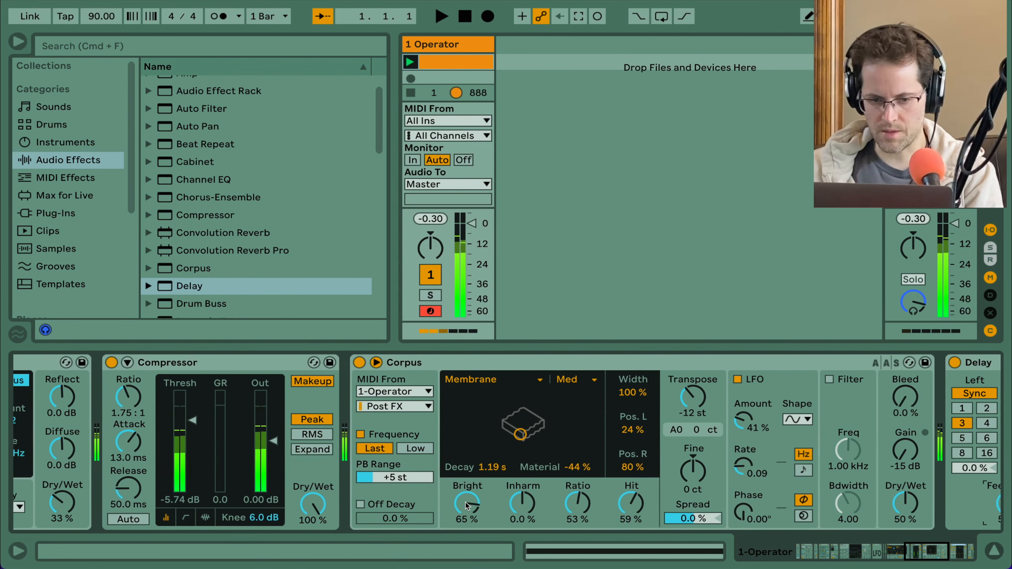
left_click(680, 186)
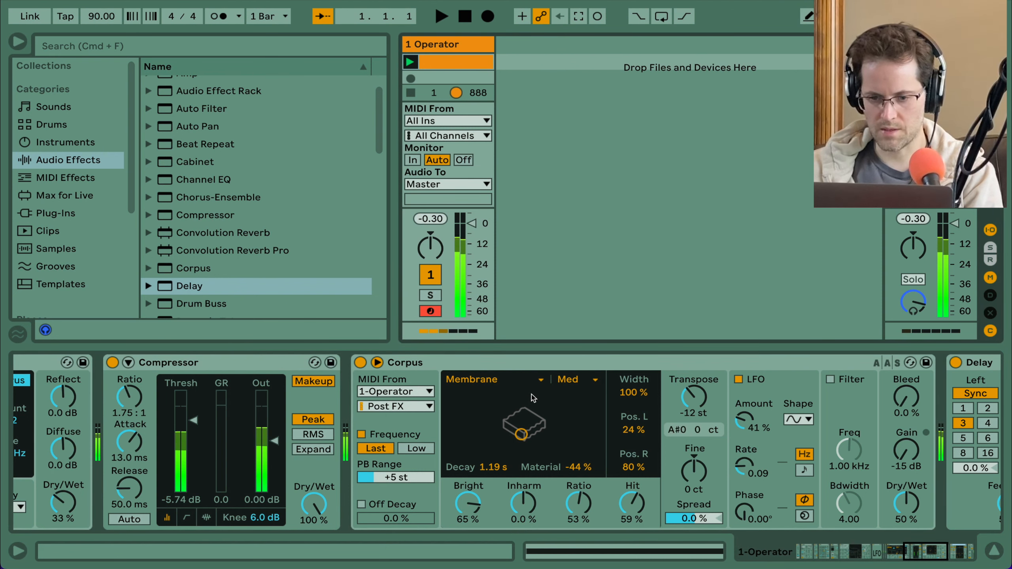
scroll(533, 396, "left", 11)
scroll(533, 397, "left", 1)
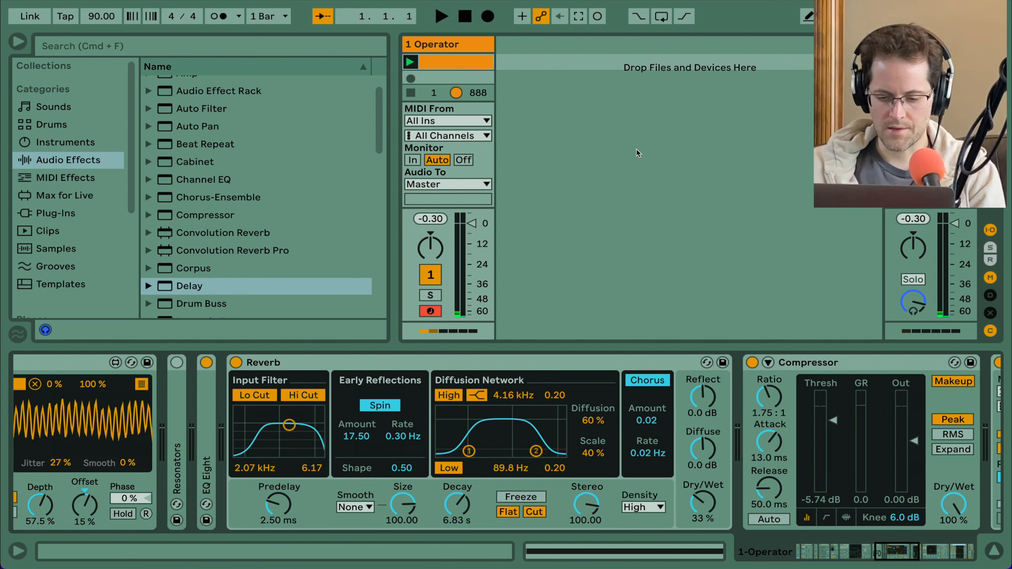
Step: Insert a new audio track beside the Operator track and colour it bright green
key("super+t")
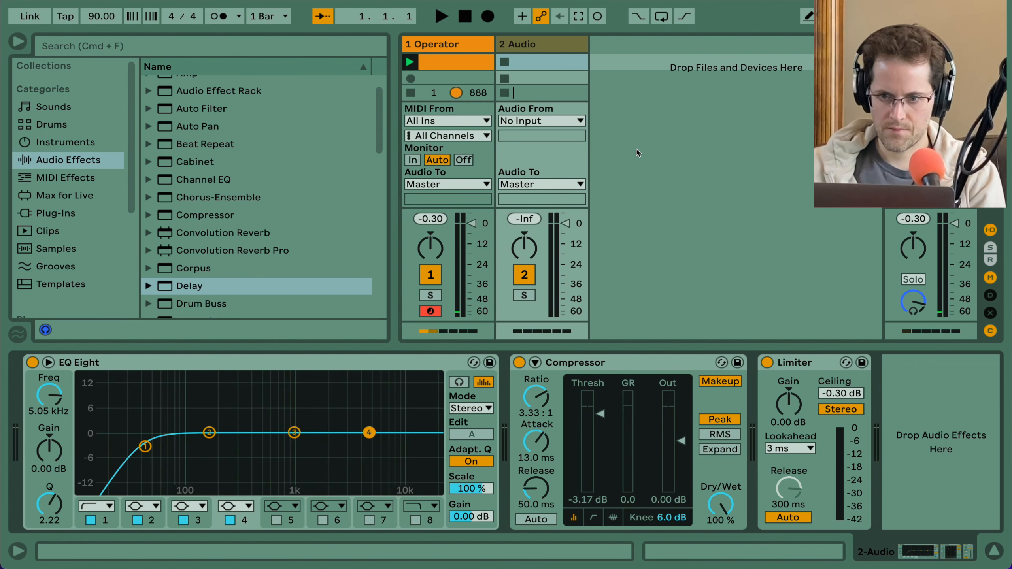
right_click(556, 48)
left_click(650, 267)
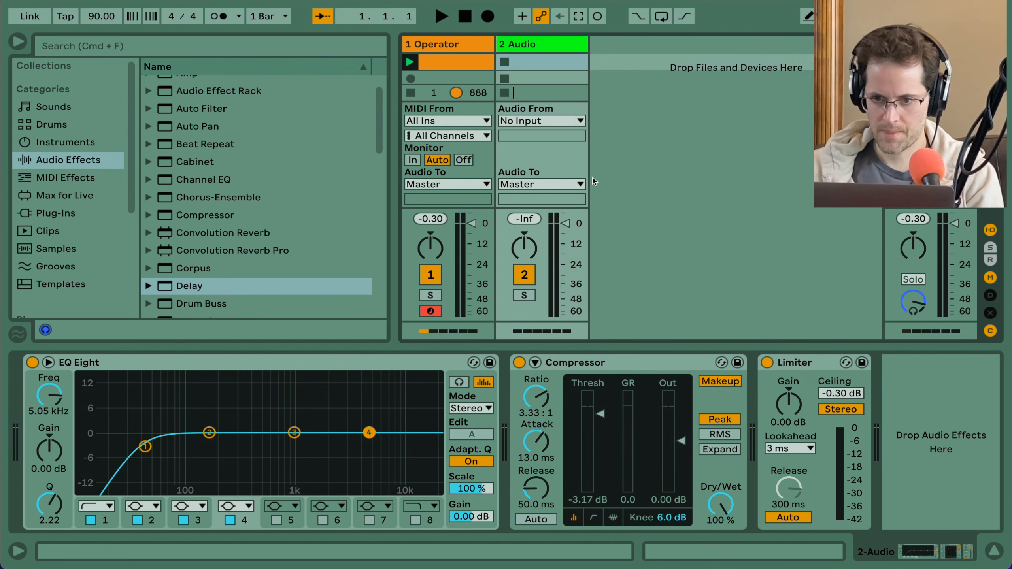
Step: Set the new audio track's input to Resampling and arm it alongside the Operator track
left_click(527, 120)
left_click(527, 165)
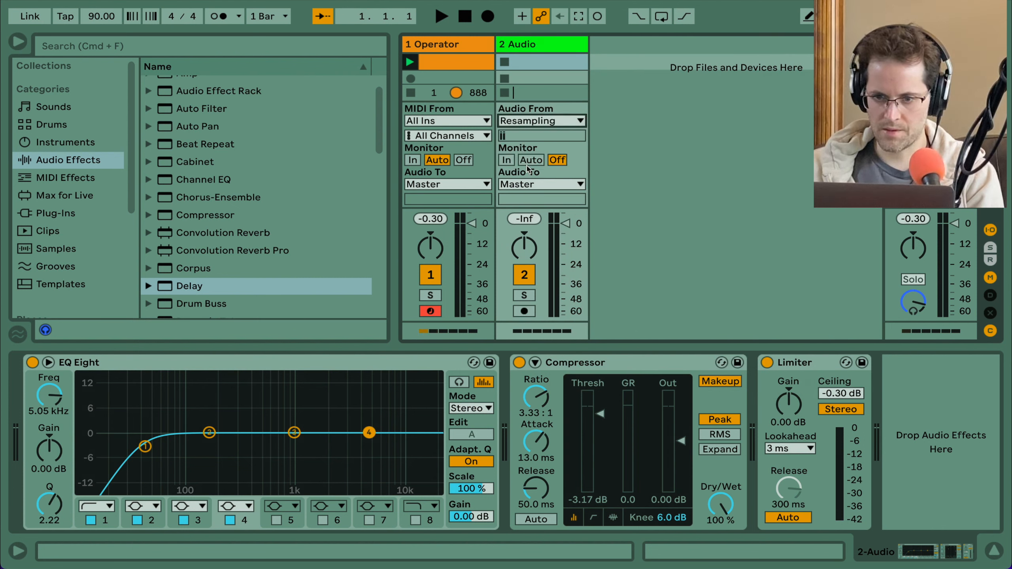
left_click(530, 311)
Step: Move the Operator track's Reverb to the position between the Delay and the Limiter
left_click(466, 43)
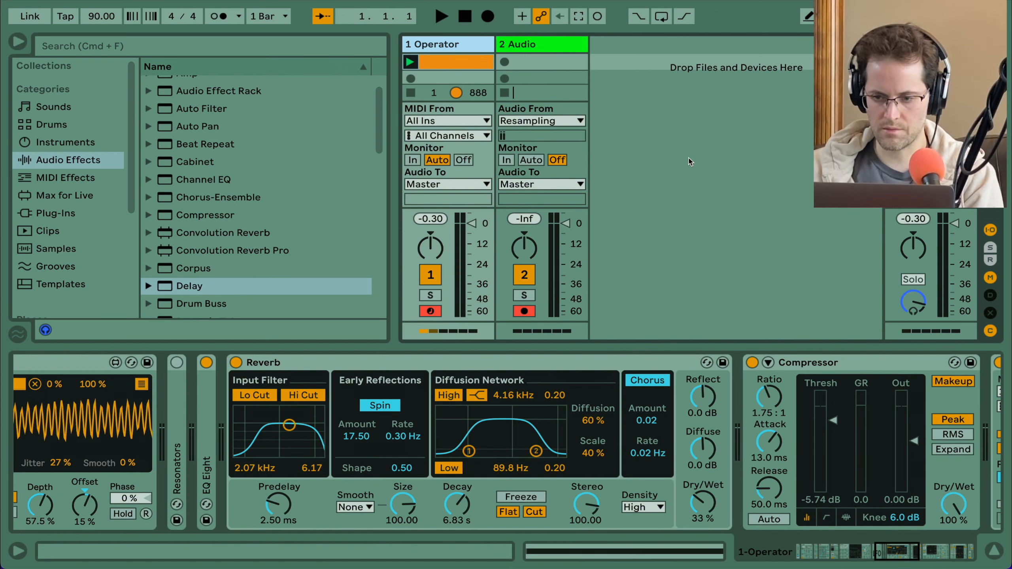
scroll(691, 161, "down", 1)
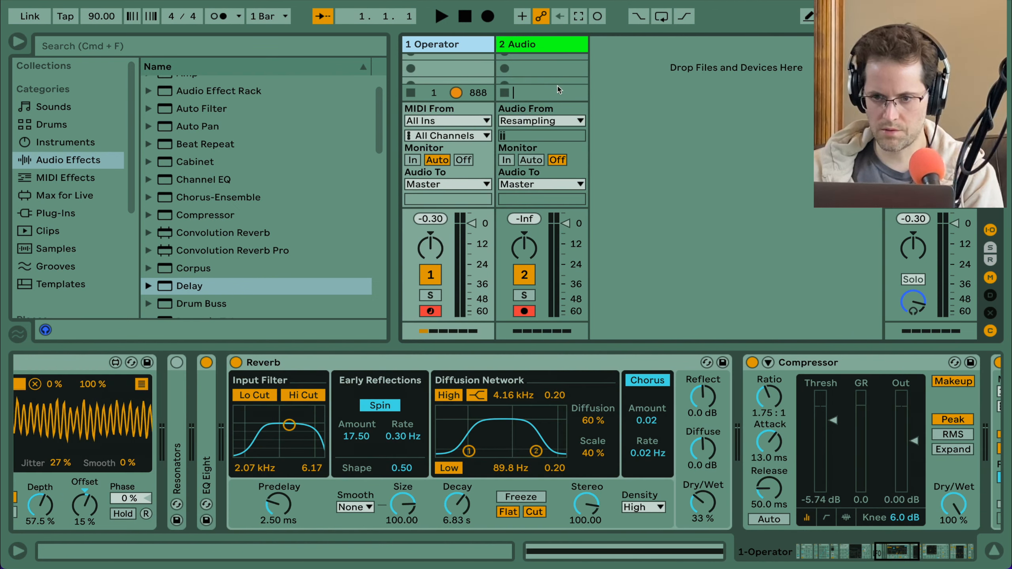
scroll(552, 56, "up", 1)
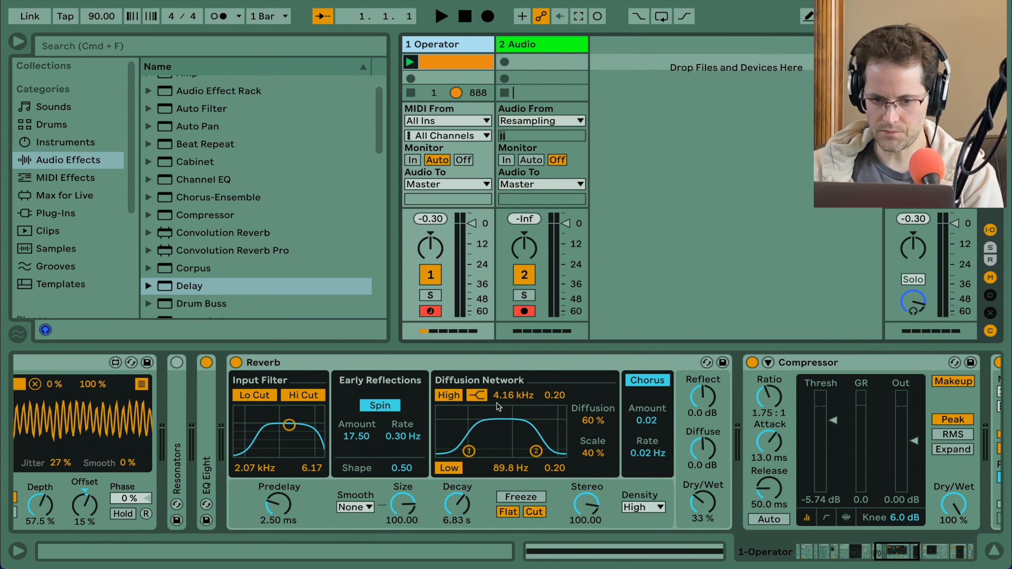
left_click(592, 362)
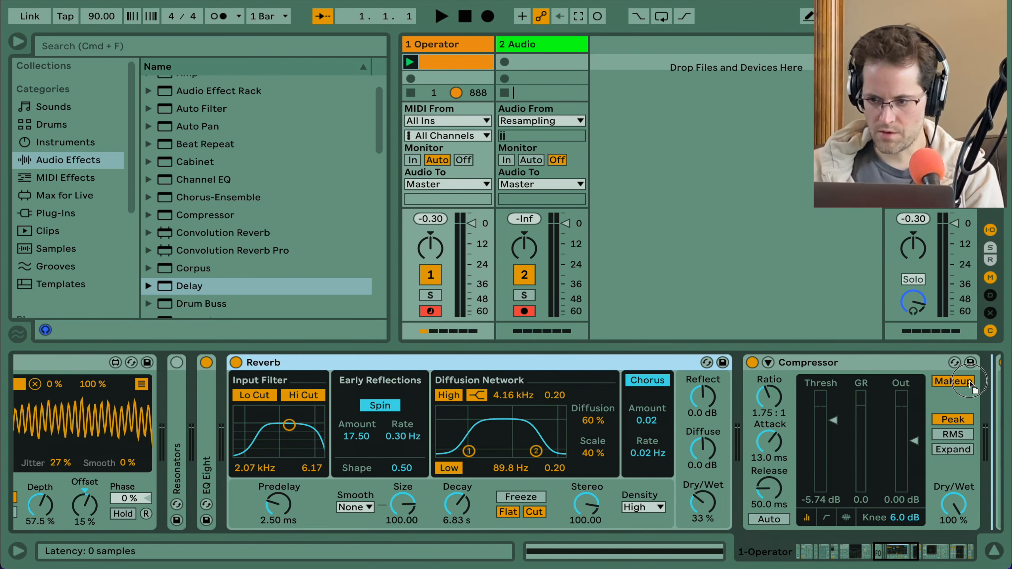
scroll(976, 386, "right", 10)
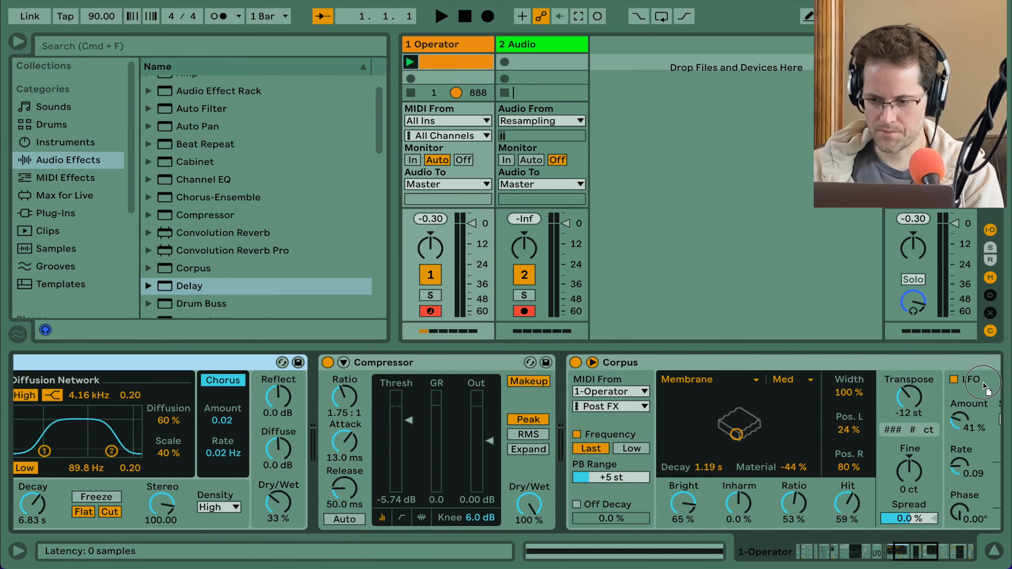
scroll(982, 384, "right", 18)
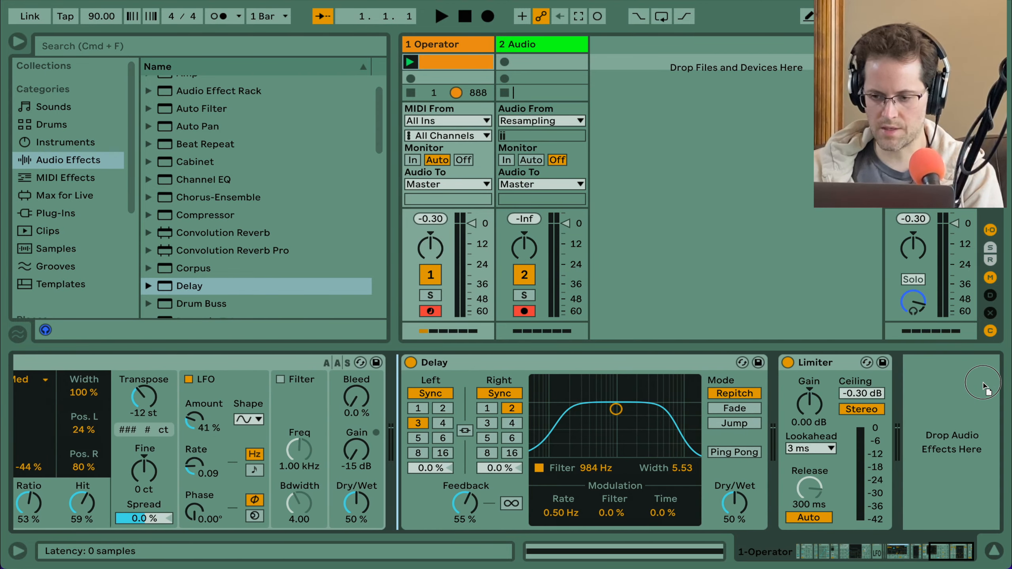
left_click_drag(983, 383, 748, 368)
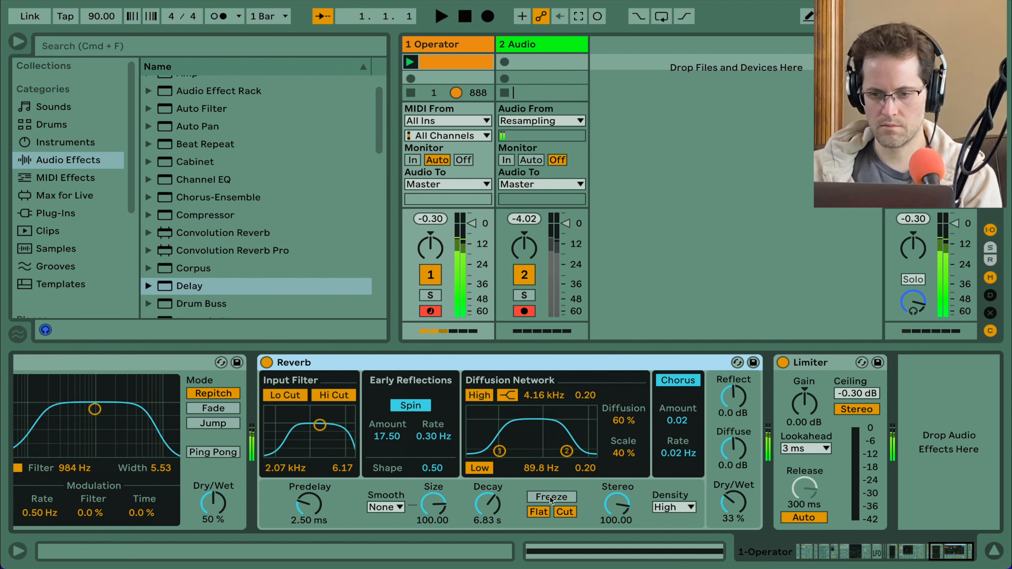
Step: Freeze the Operator track's Reverb and record its resampled output into the audio track's first clip slot, ending in loop playback
left_click(552, 497)
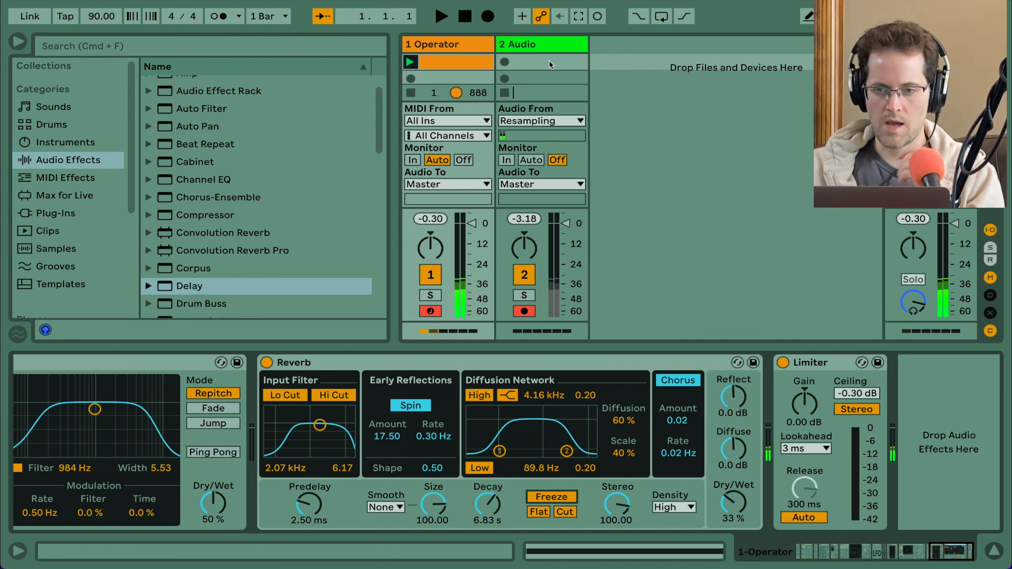
left_click(505, 62)
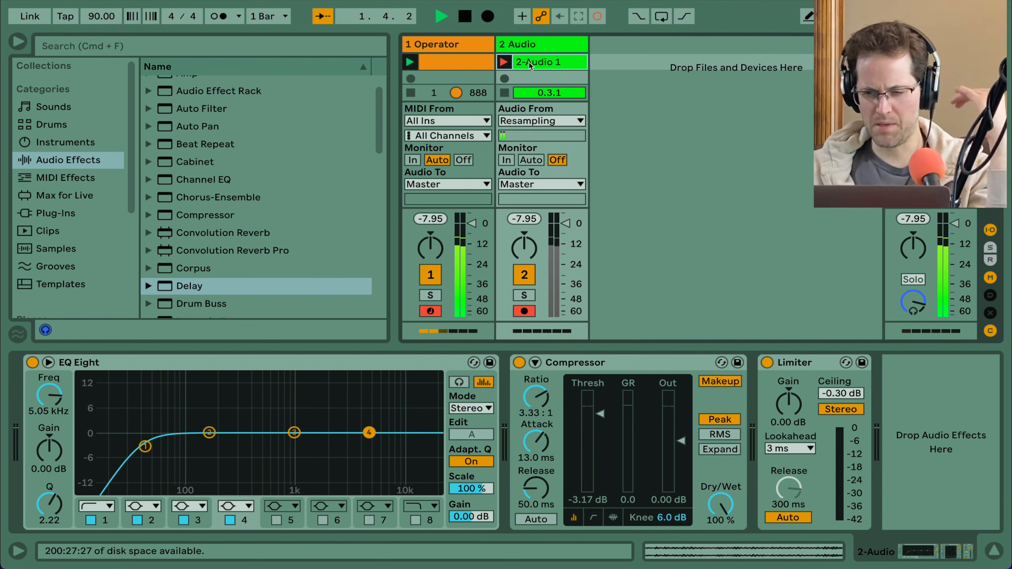
left_click(530, 64)
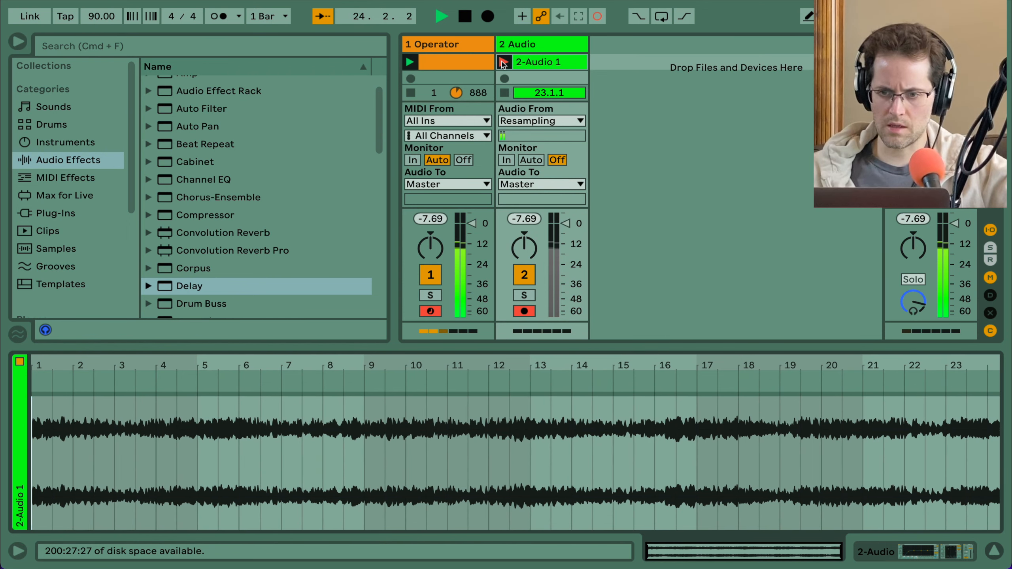
left_click(435, 49)
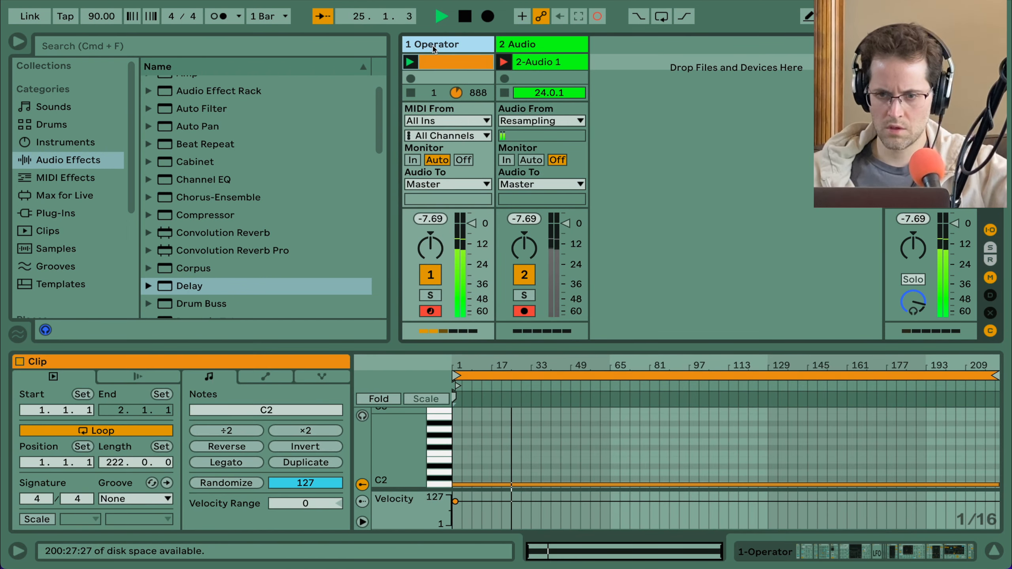
left_click(504, 63)
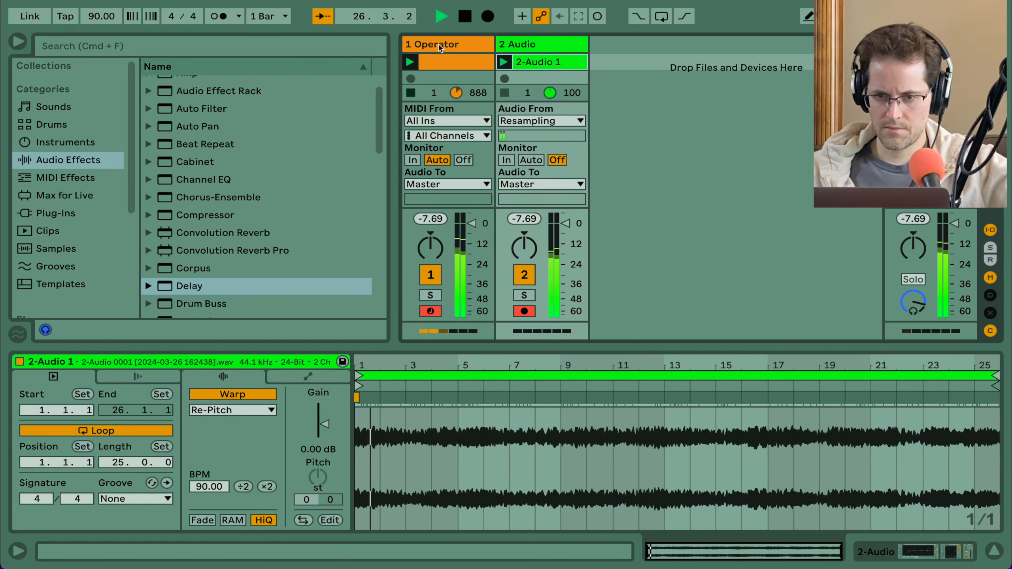
Step: Turn off Freeze on the Operator track's Reverb
double_click(448, 44)
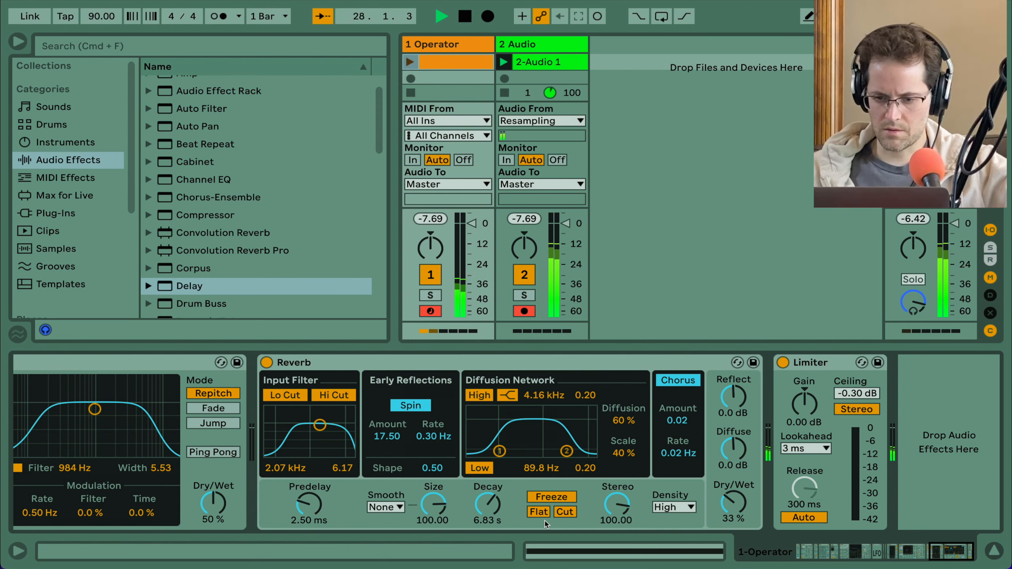
left_click(551, 497)
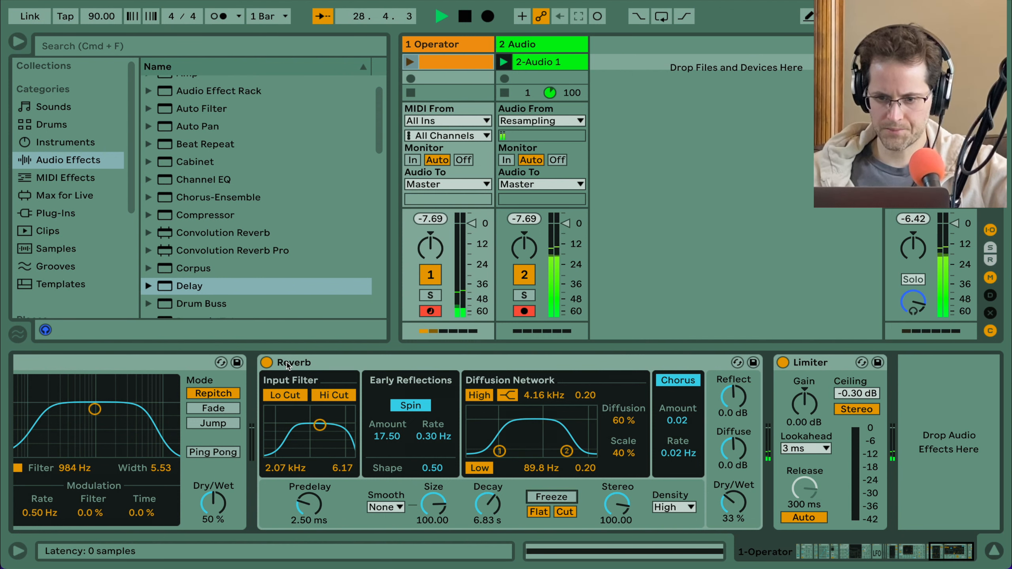
Step: Insert a Spectrum analyser on the audio track between the EQ Eight and the Compressor
left_click(545, 44)
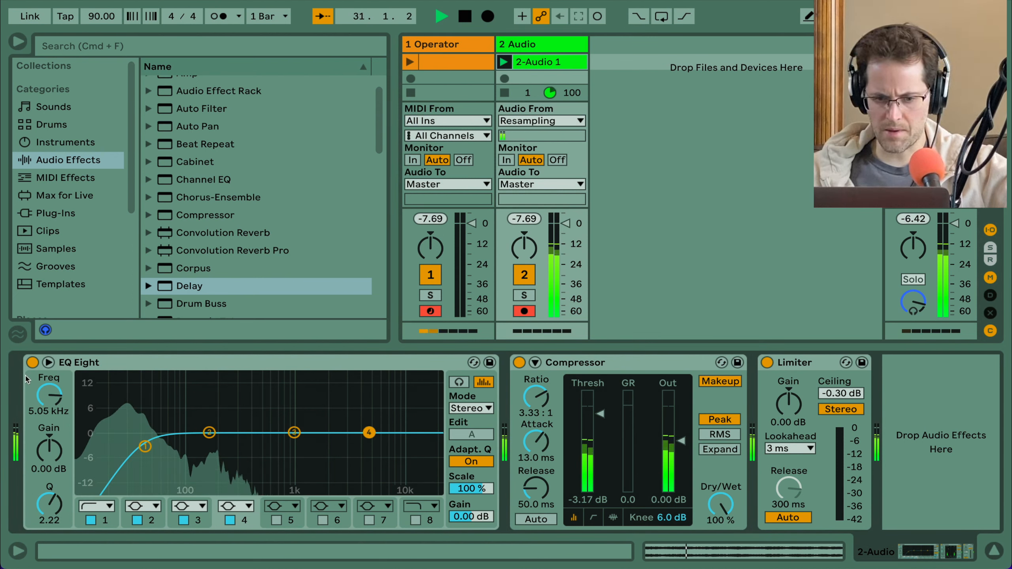
scroll(203, 249, "down", 5)
scroll(203, 249, "down", 5)
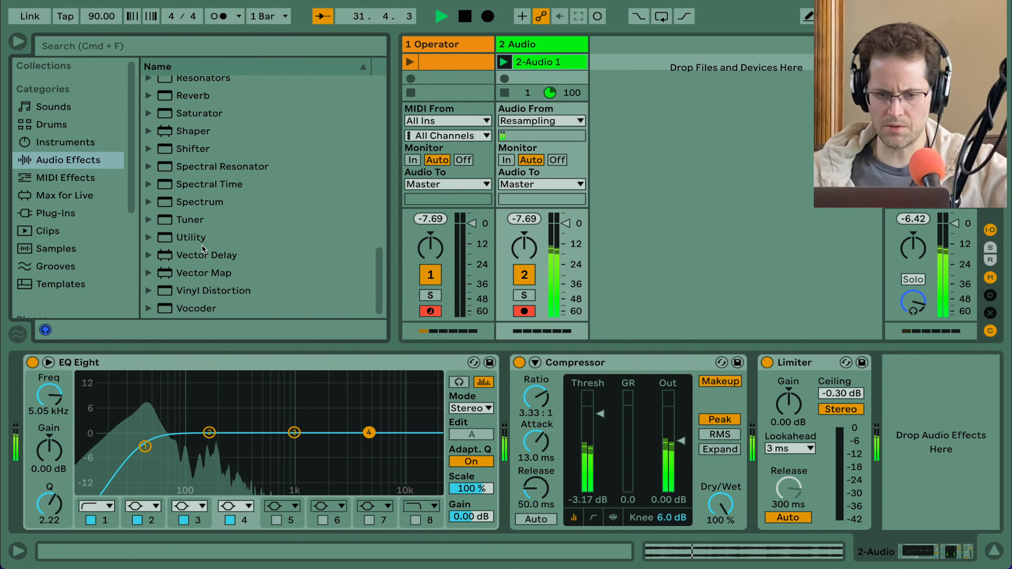
left_click_drag(199, 202, 522, 381)
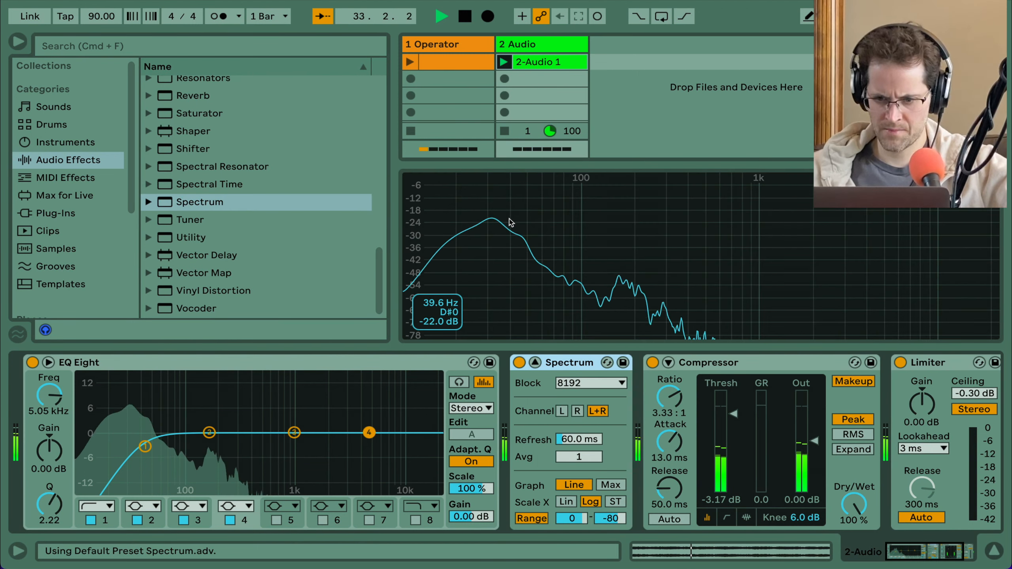
Step: Add a Shifter to the audio track and place it between the Compressor and the Limiter
left_click(184, 220)
scroll(184, 224, "up", 1)
scroll(185, 216, "up", 3)
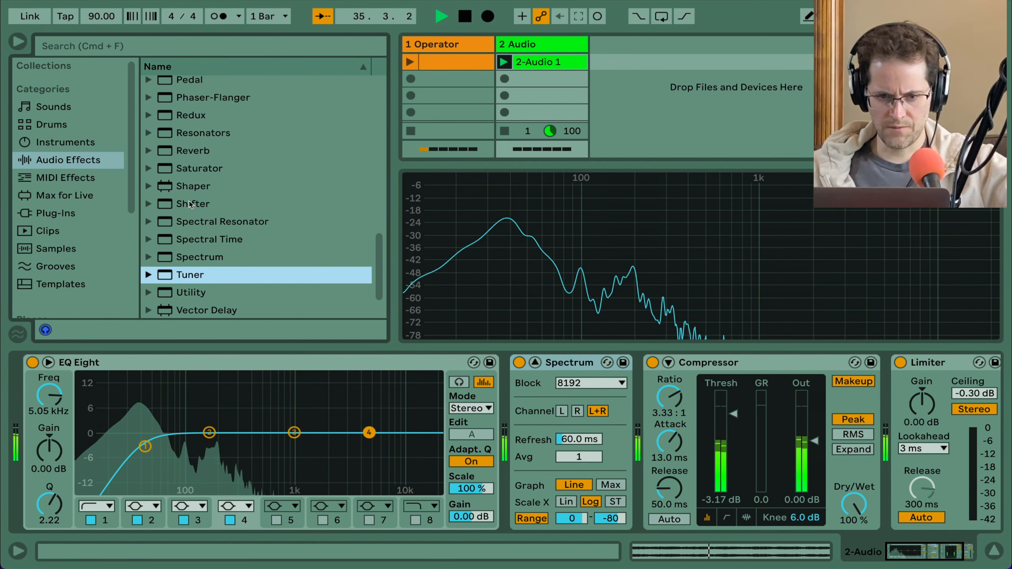
double_click(191, 204)
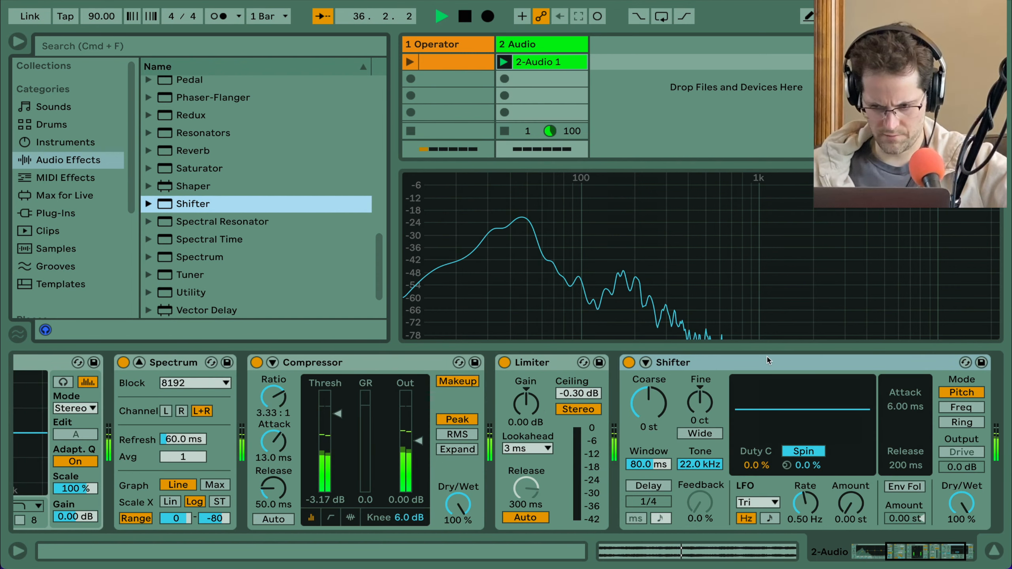
left_click_drag(773, 357, 528, 400)
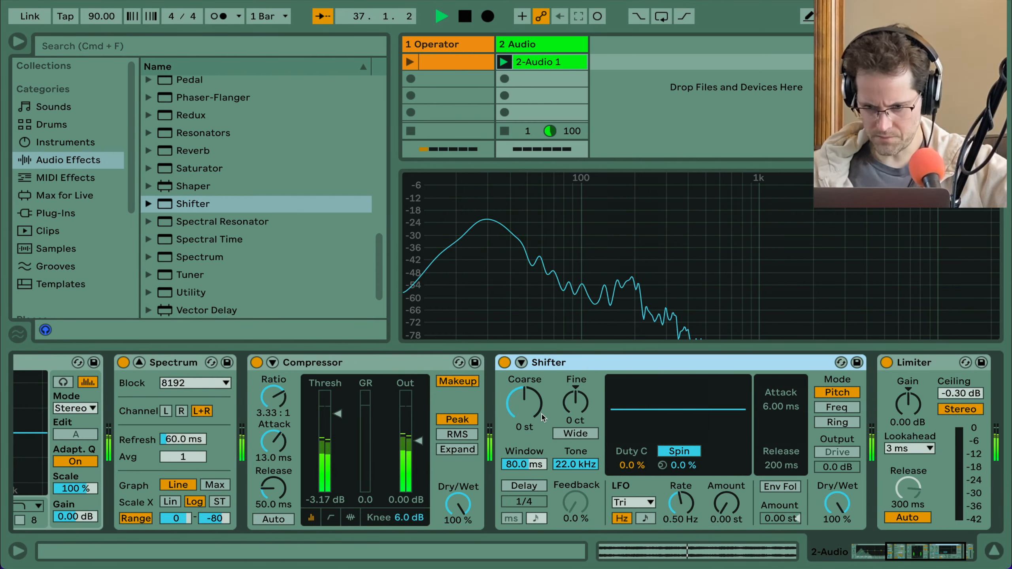
Step: Try the Shifter's fine pitch at 41 ct, and reset it to 0 ct
scroll(527, 400, "right", 3)
left_click(470, 408)
left_click_drag(470, 408, 482, 384)
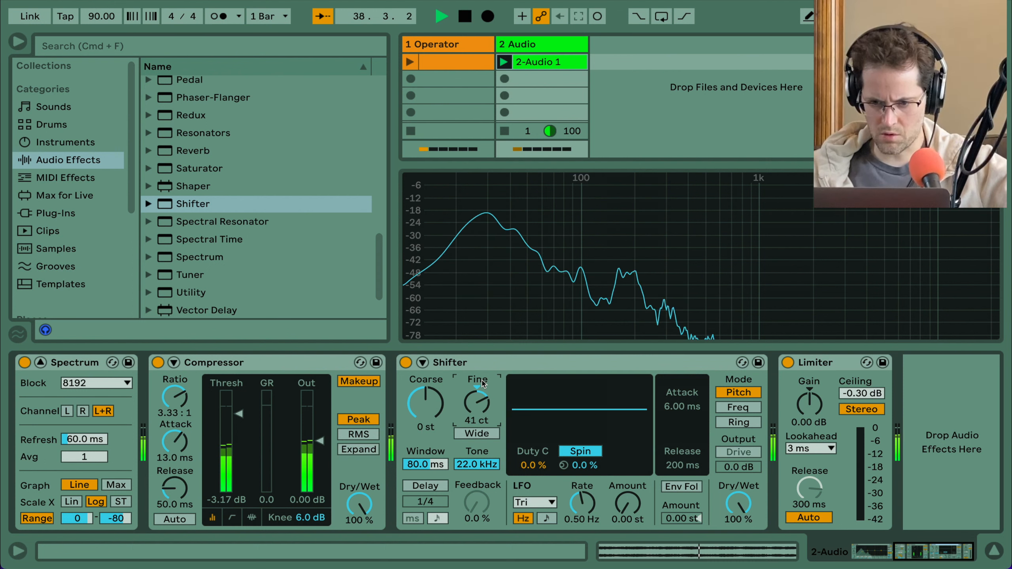
left_click(477, 387)
Step: Raise the Shifter's coarse pitch to 12 st
left_click(429, 397)
key("Up")
key("Up")
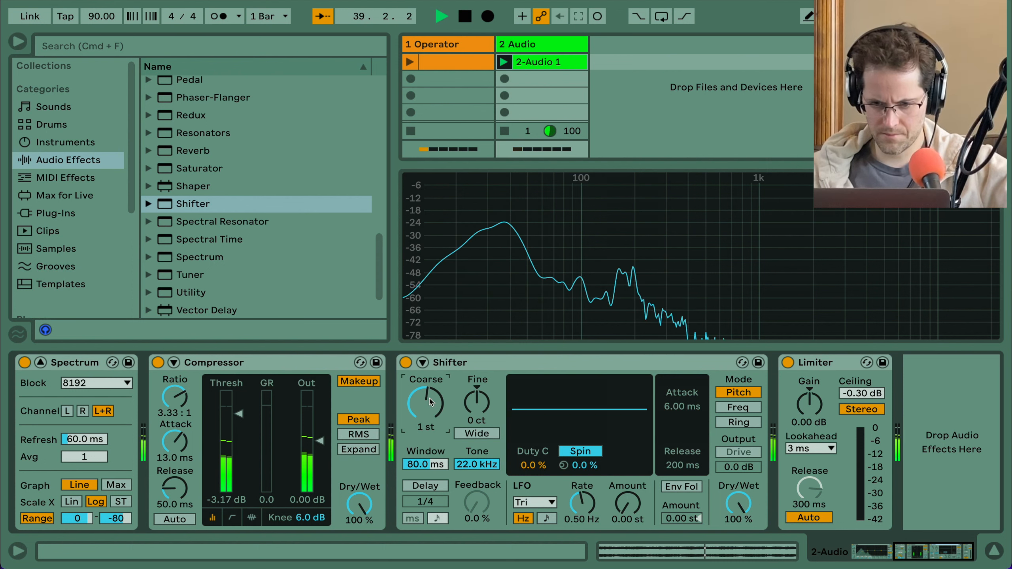
key("Up")
key("Up")
key("Up")
key("Up")
key("Up")
key("Up")
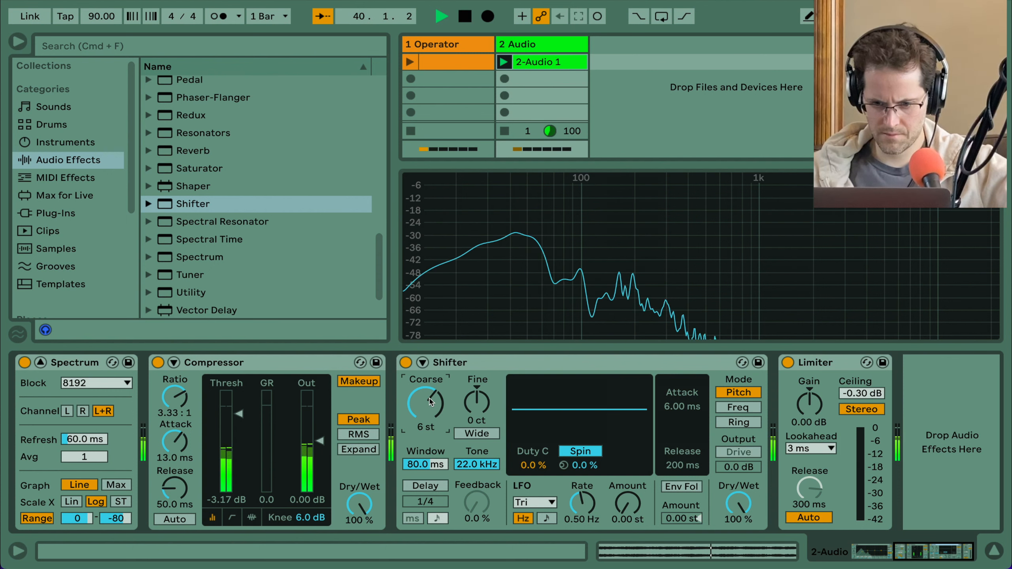
key("Up")
key("Up")
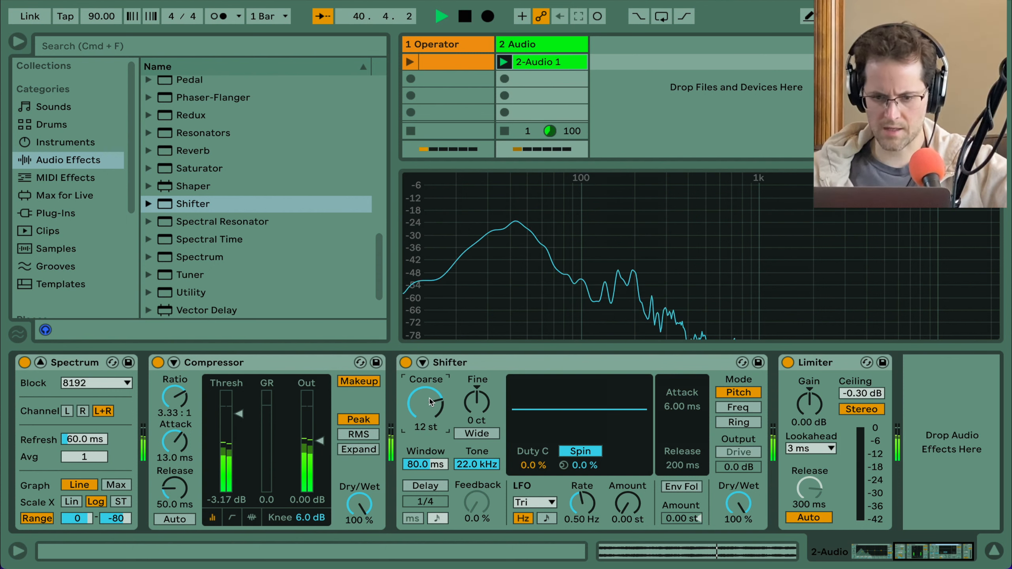
scroll(429, 402, "left", 1)
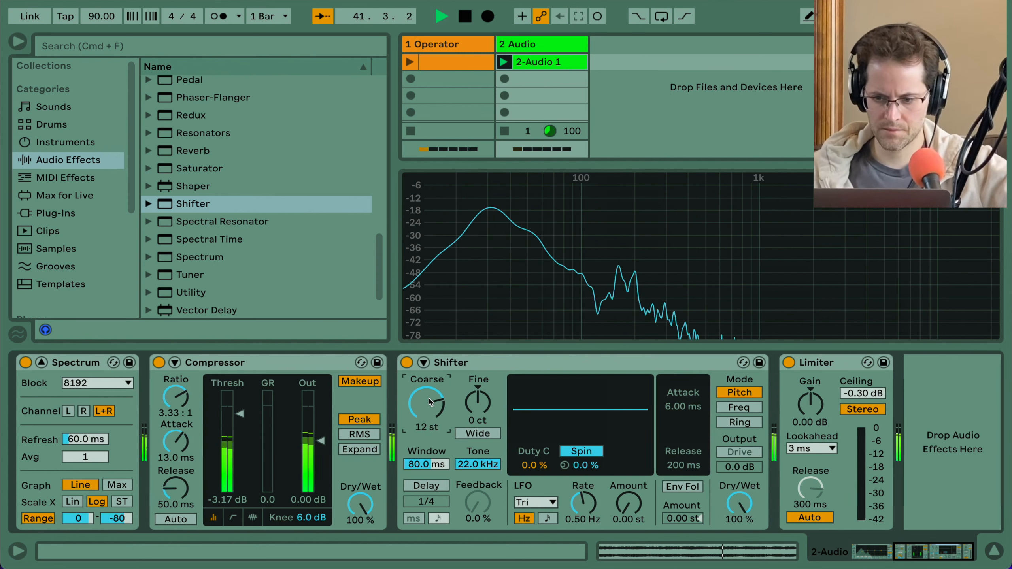
scroll(429, 402, "left", 10)
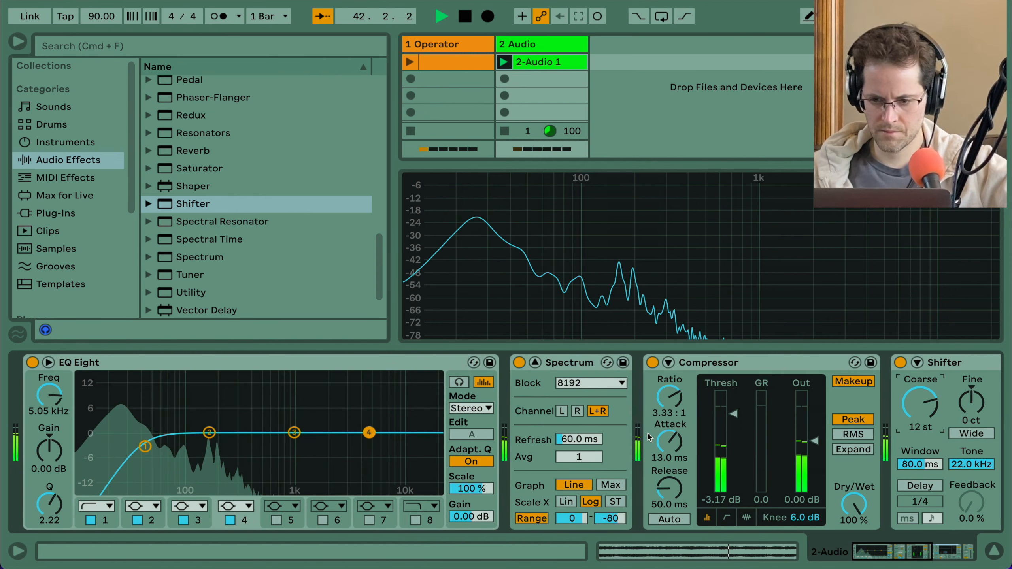
mouse_move(734, 414)
left_mouse_down()
mouse_move(734, 445)
mouse_move(736, 415)
left_mouse_up()
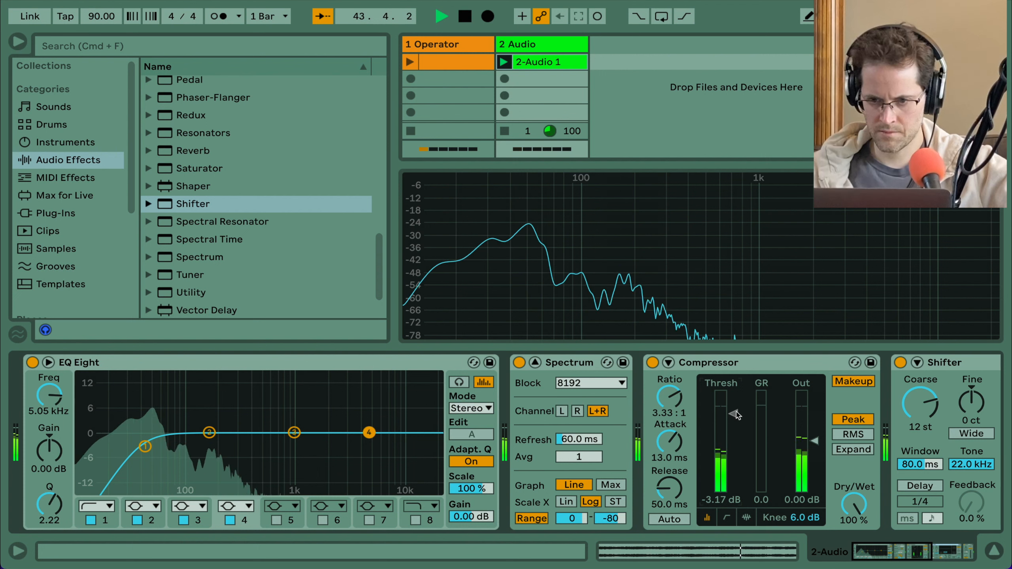
Step: Lower the Operator track's volume and hide the tracks' input/output routing section
left_click(442, 47)
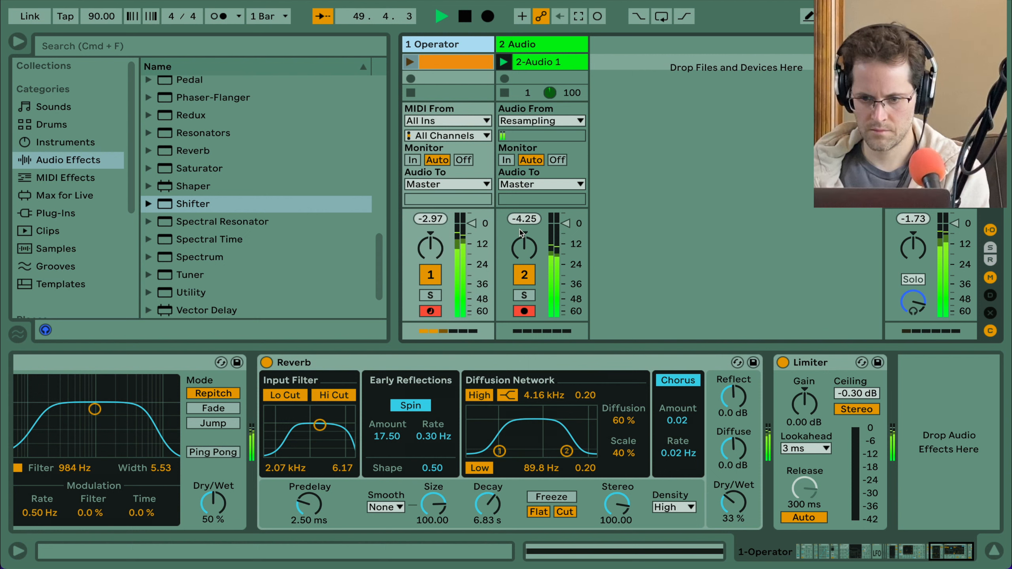
mouse_move(473, 223)
left_mouse_down()
mouse_move(472, 291)
mouse_move(471, 236)
left_mouse_up()
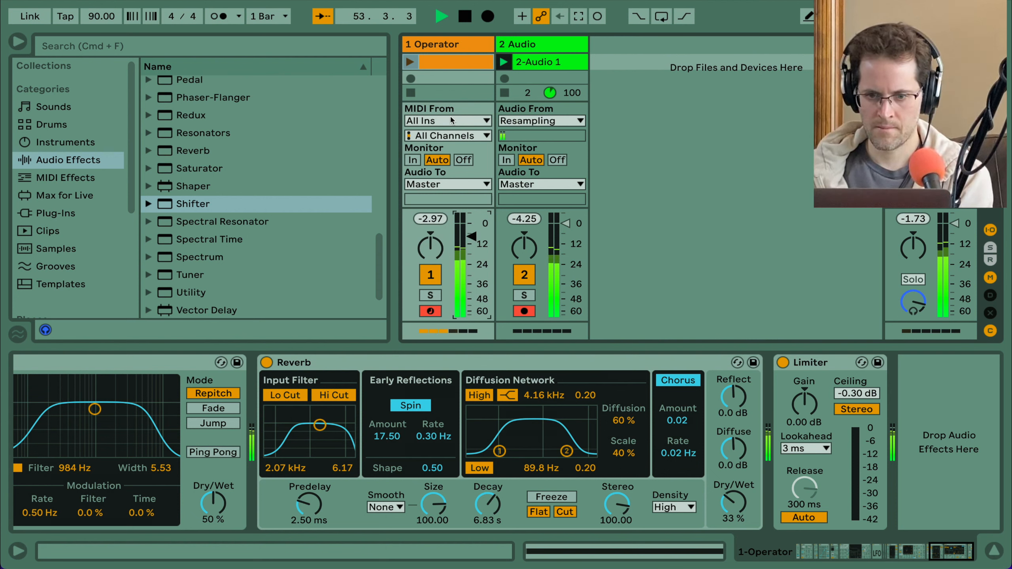
left_click(991, 231)
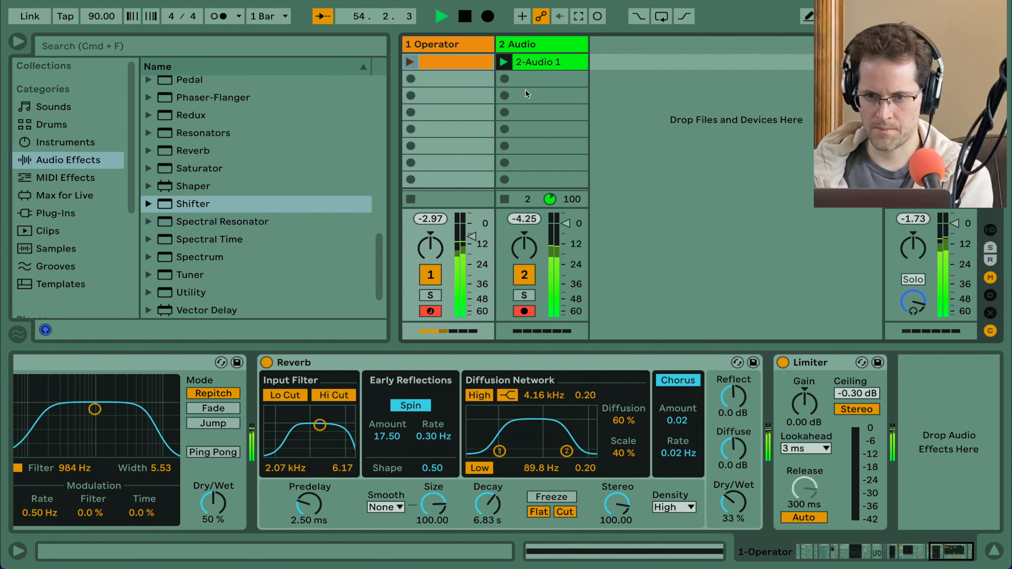
Step: Create a MIDI clip in the Operator track's second slot and add a B4 note at its start
double_click(450, 80)
scroll(433, 417, "down", 10)
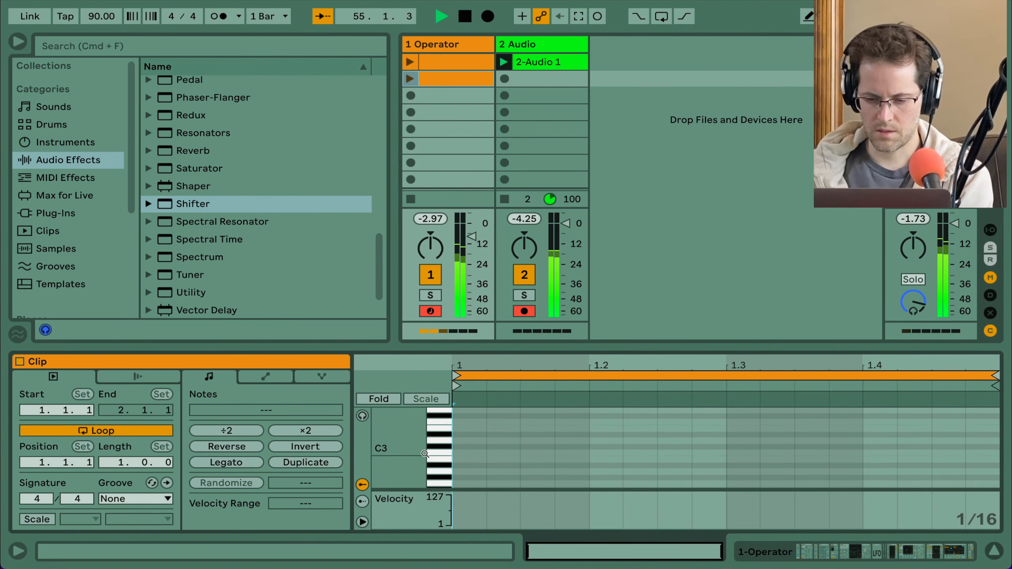
scroll(425, 454, "up", 3)
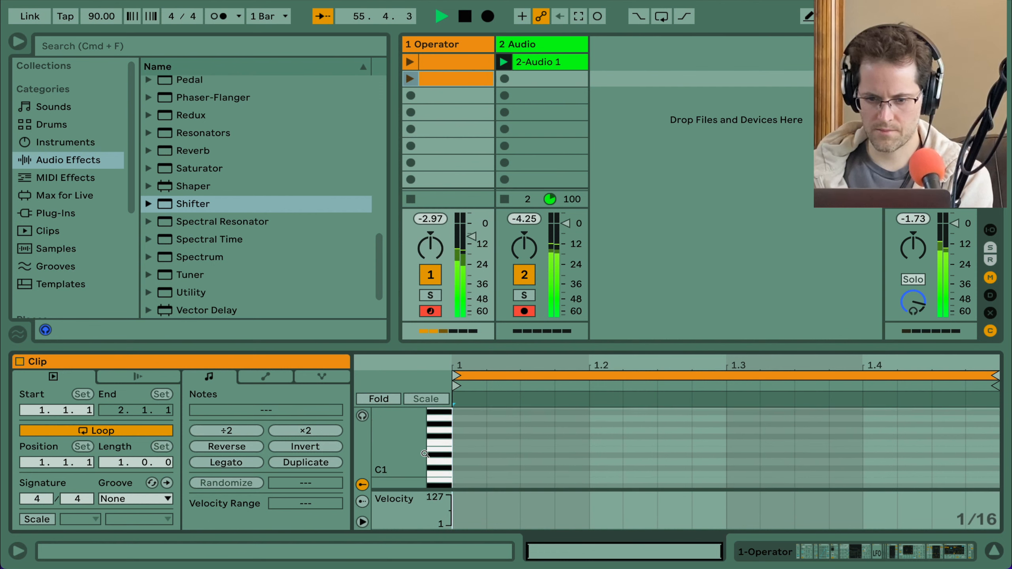
scroll(425, 454, "up", 10)
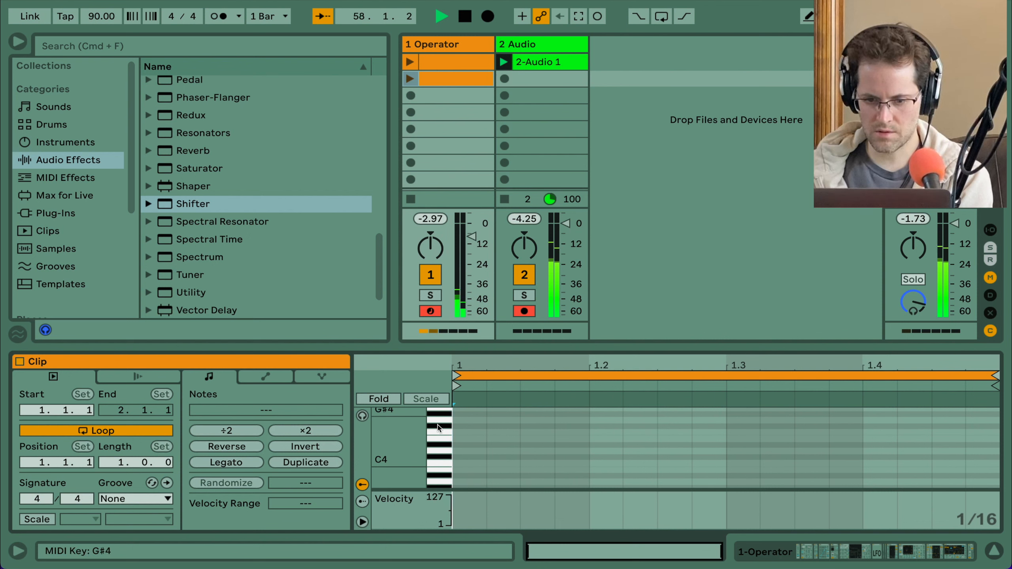
scroll(436, 434, "up", 1)
scroll(436, 434, "up", 3)
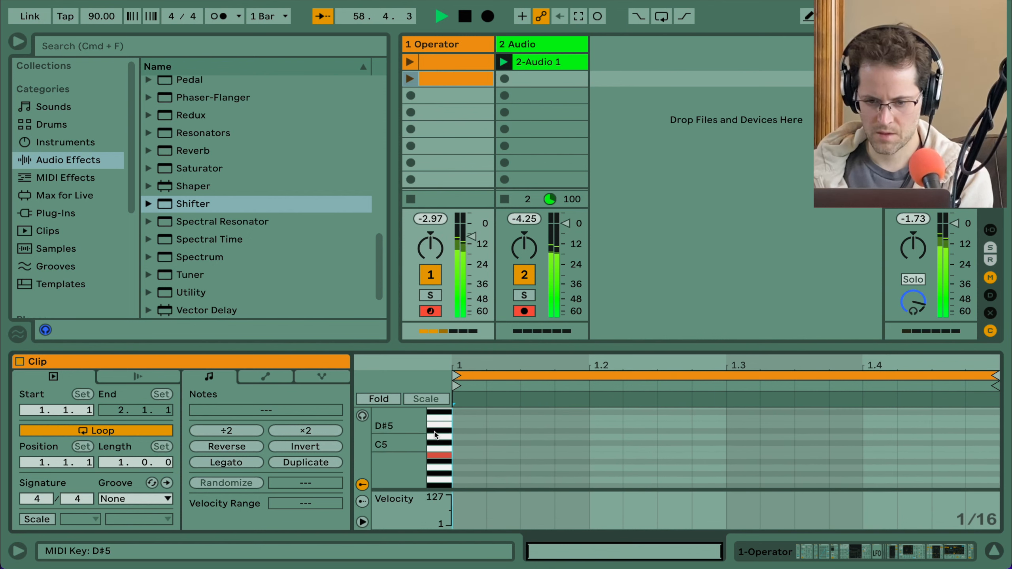
left_click(471, 457)
double_click(471, 457)
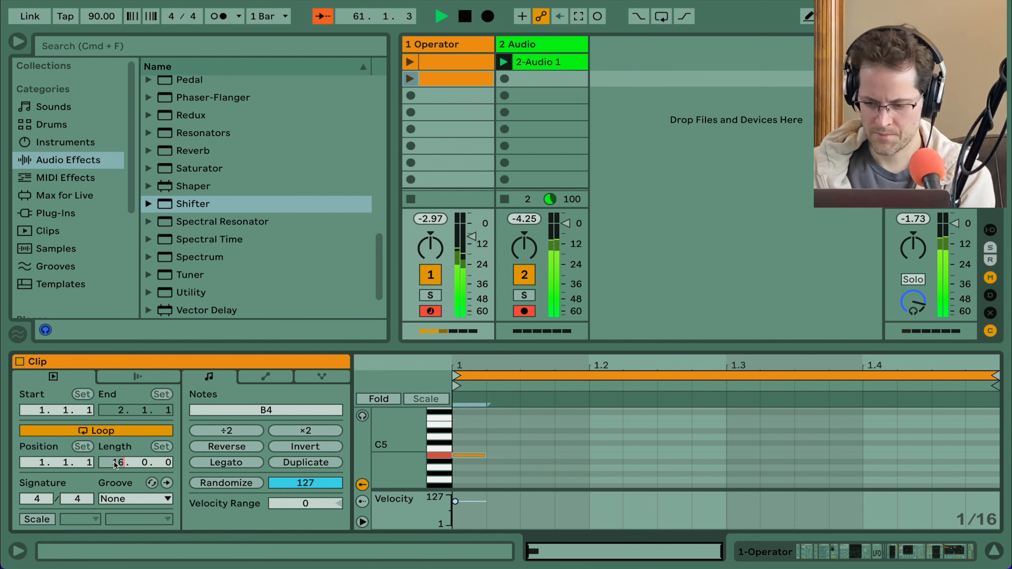
Step: Set the new clip's loop length to 16 bars and extend the B4 note across it with Legato
key("Return")
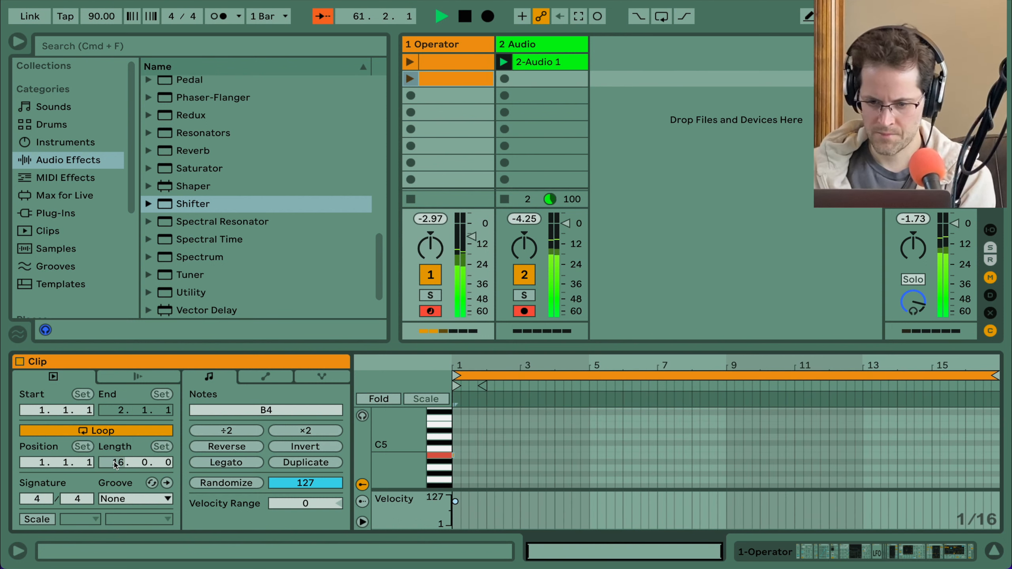
left_click(240, 461)
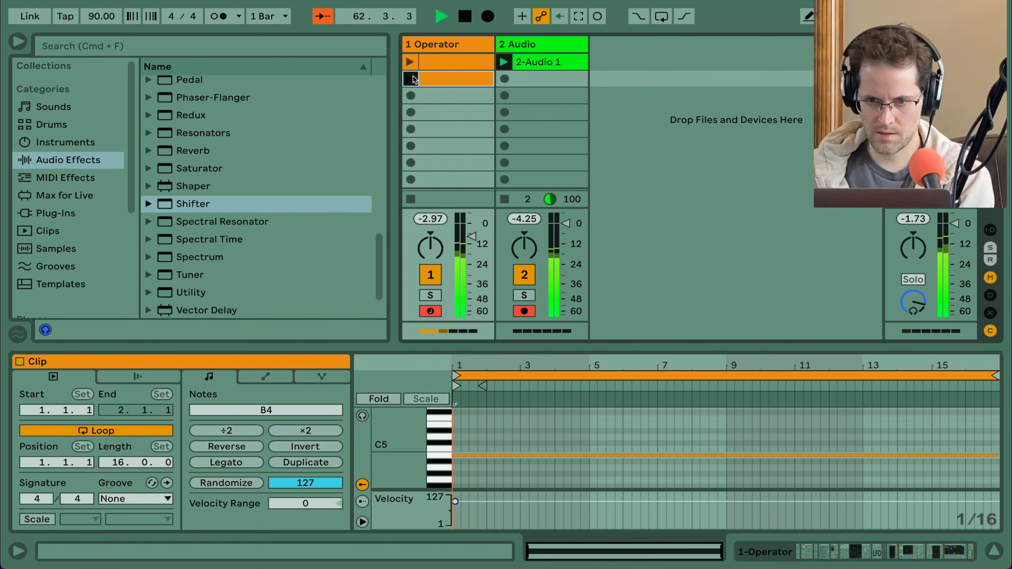
Step: Rename the Operator track's first clip as 1st
left_click(449, 64)
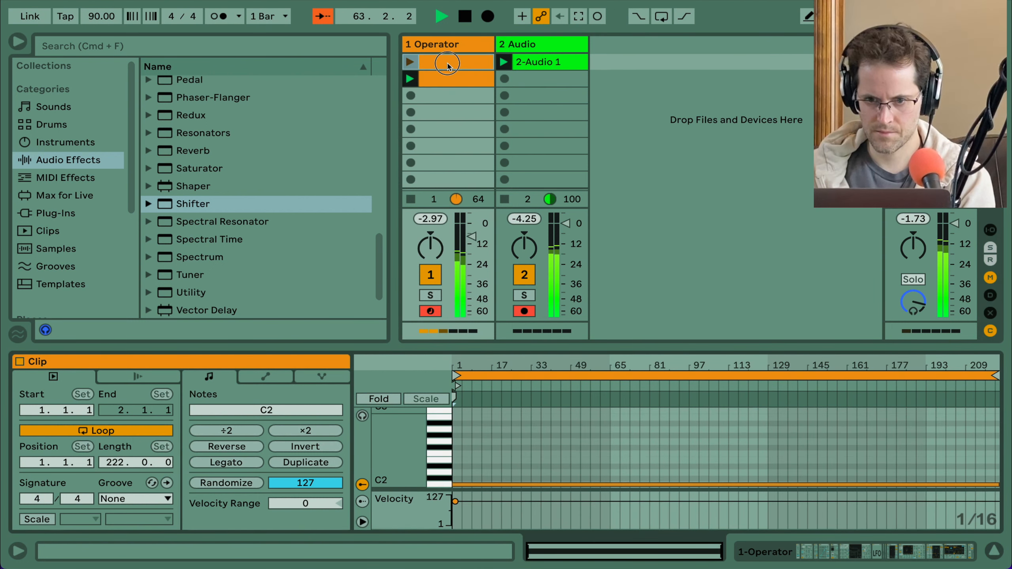
key("super+r")
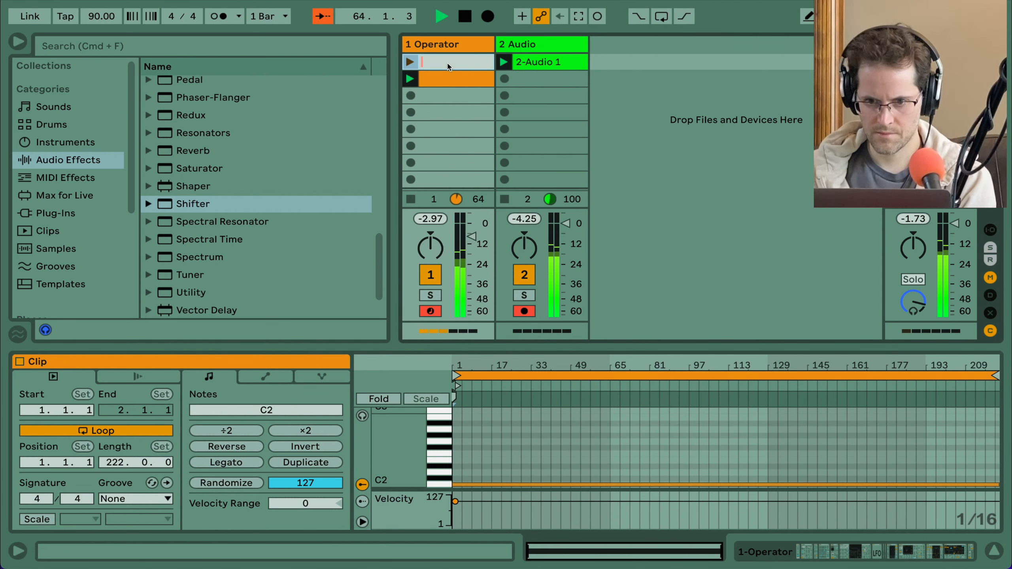
type("1st")
key("Return")
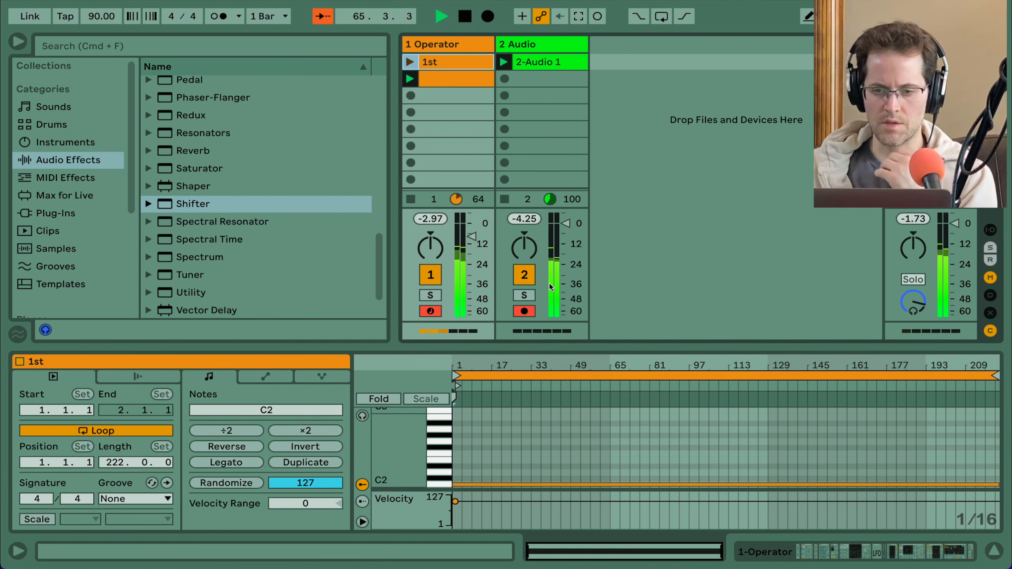
Step: Lower the Operator track's volume slightly and rename the audio track as Lows
left_click_drag(472, 236, 471, 257)
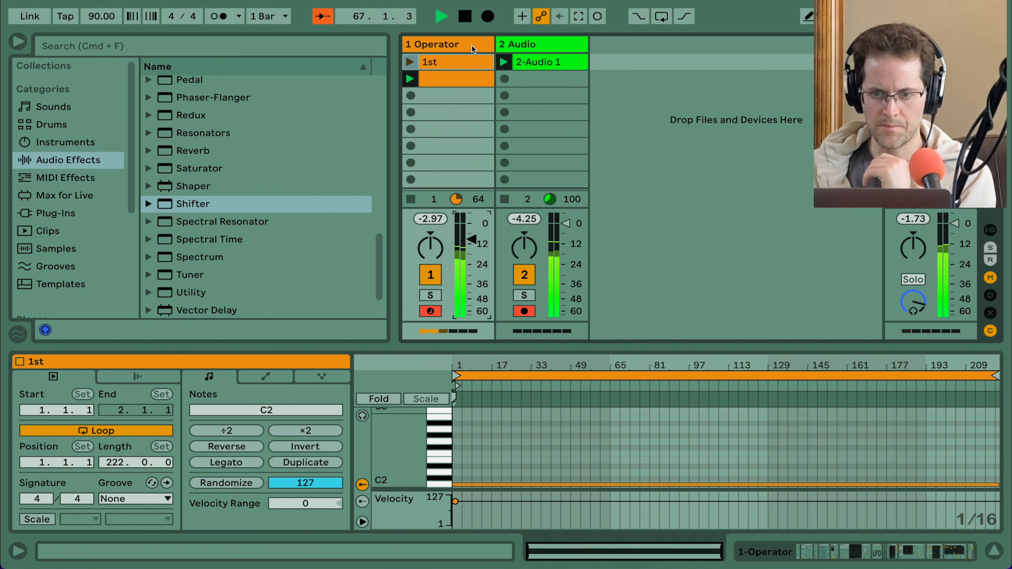
left_click(474, 48)
left_click(553, 45)
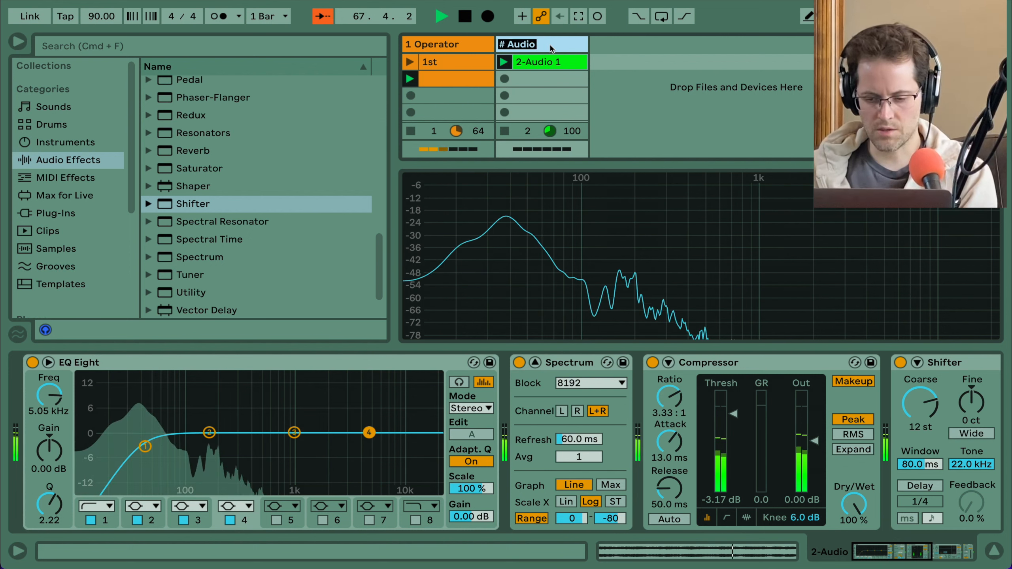
key("super+r")
type("Lows")
key("super+alt+l")
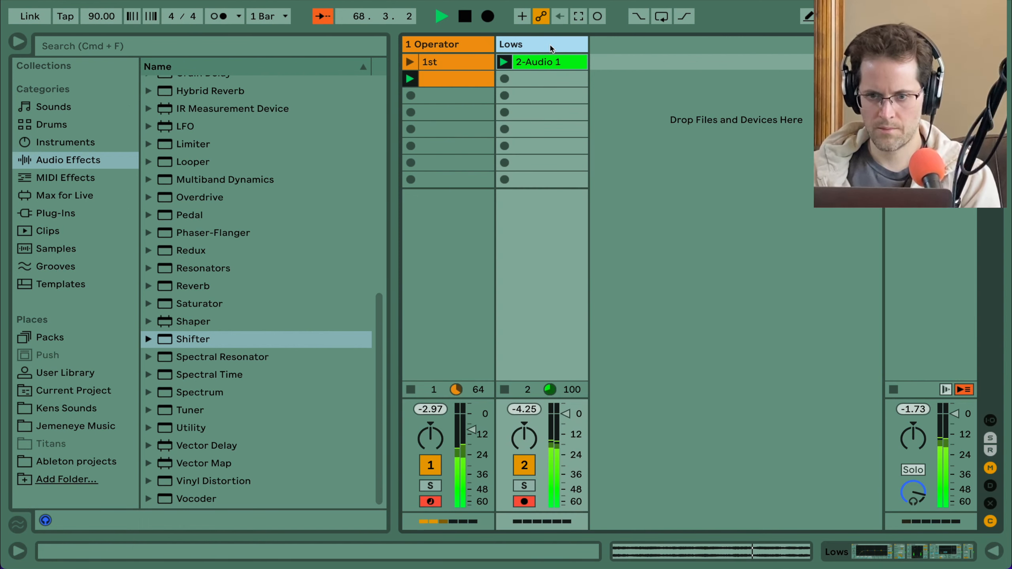
Step: Move the Operator track's folded EQ Eight from before the Compressor to between the Delay and the Reverb
left_click(484, 44)
double_click(484, 43)
scroll(212, 444, "left", 10)
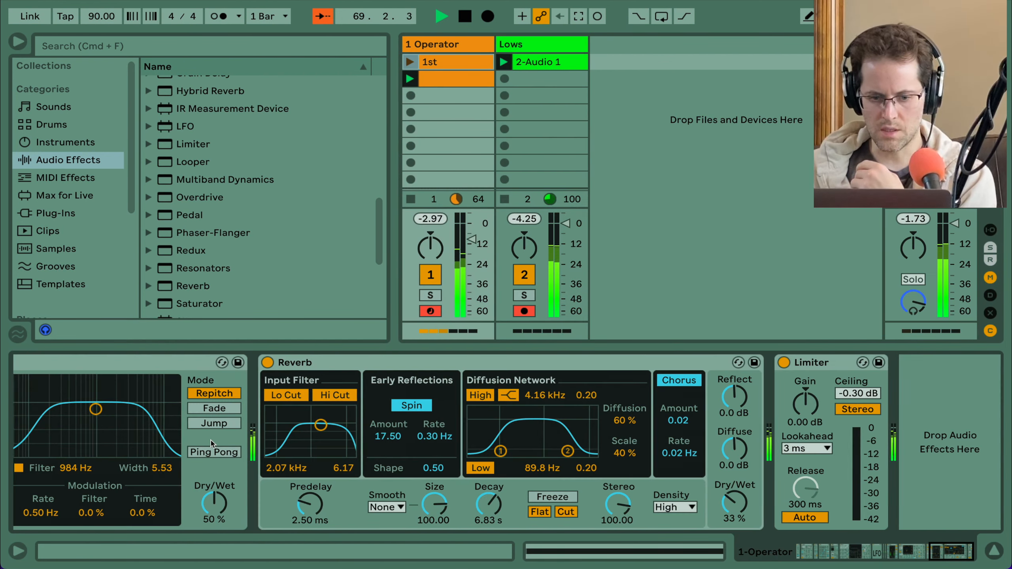
scroll(213, 444, "left", 10)
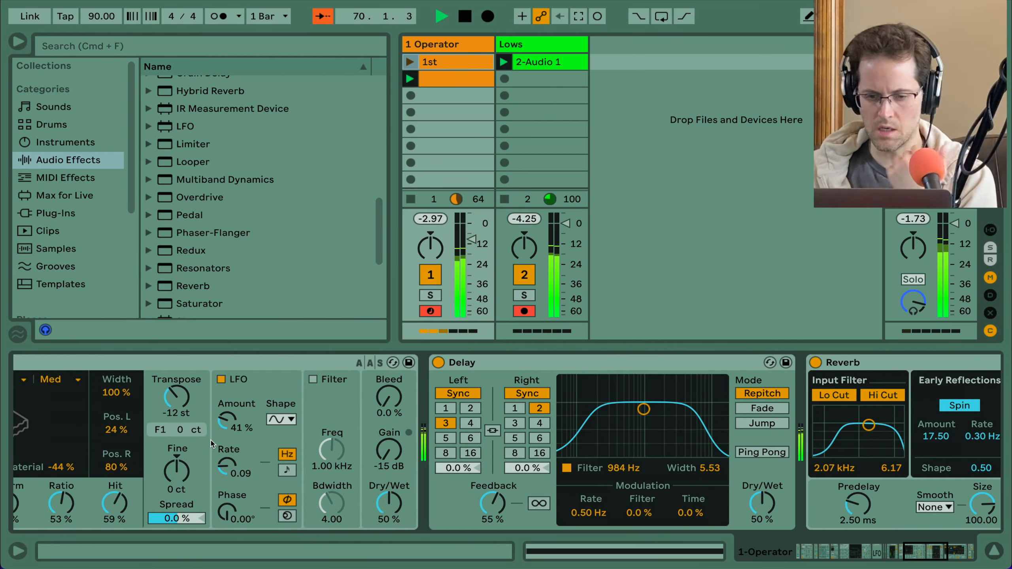
scroll(211, 444, "left", 10)
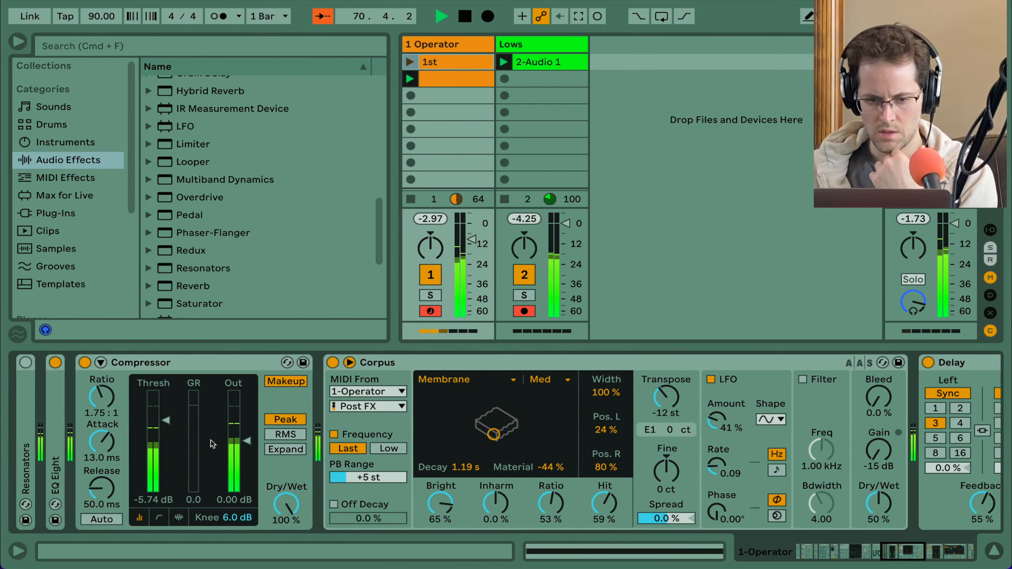
left_click(339, 410)
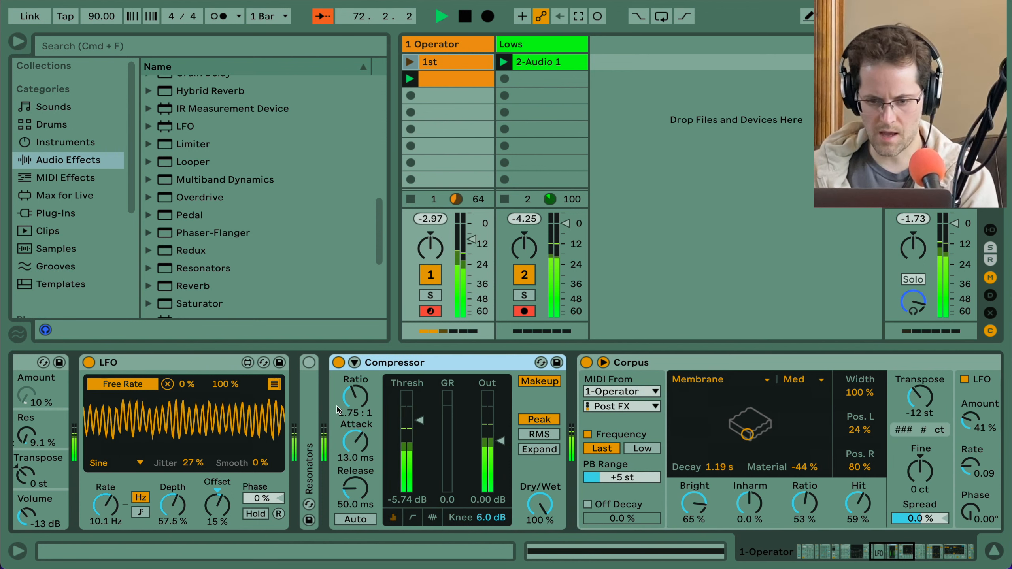
scroll(339, 410, "right", 15)
scroll(338, 410, "right", 5)
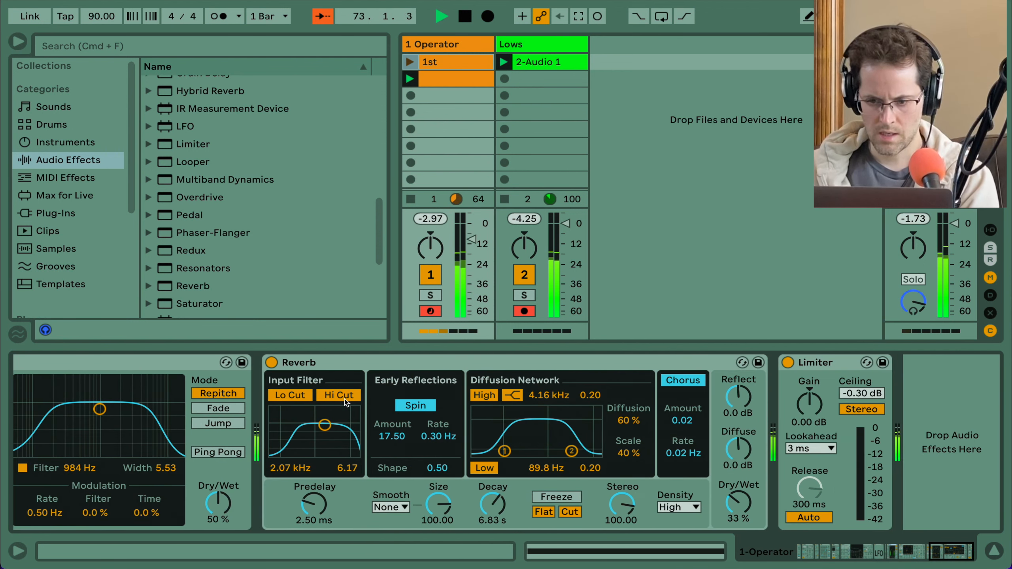
left_click(491, 364)
scroll(276, 396, "left", 3)
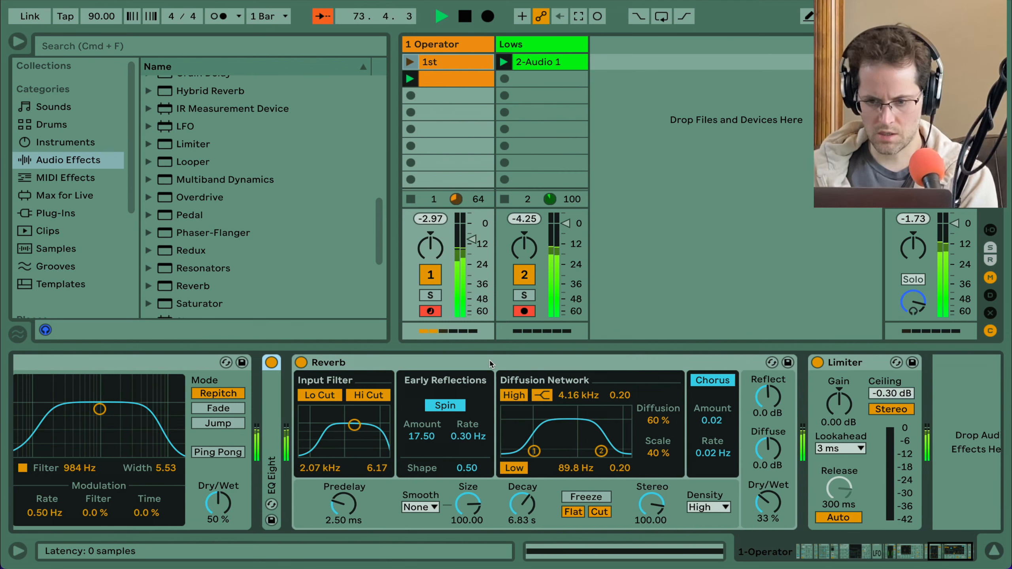
Step: Unfold the moved EQ Eight and set its band 1 low cut to about 29.7 Hz with a Q of 0.16
double_click(274, 396)
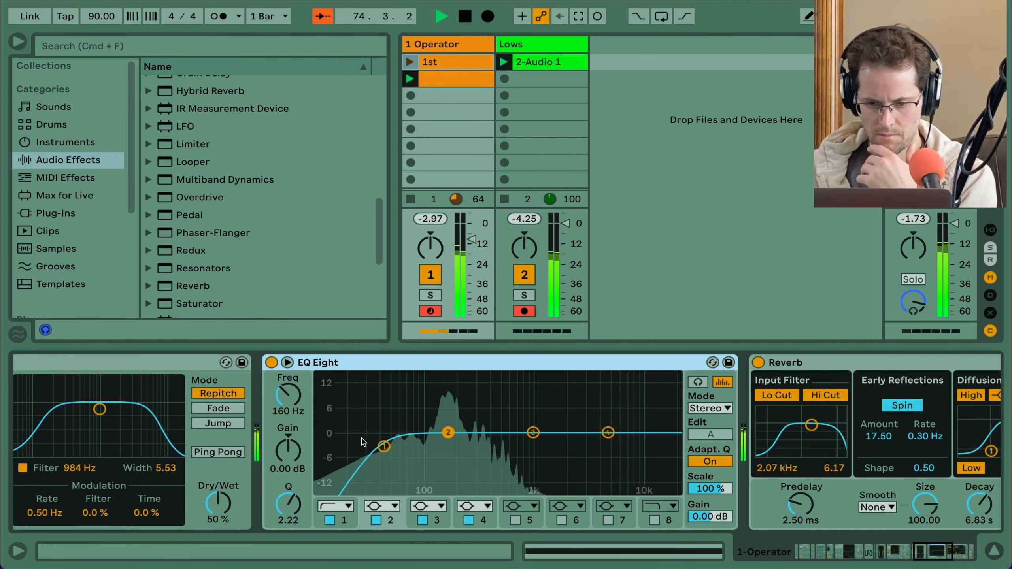
left_click_drag(288, 395, 289, 362)
left_click(343, 522)
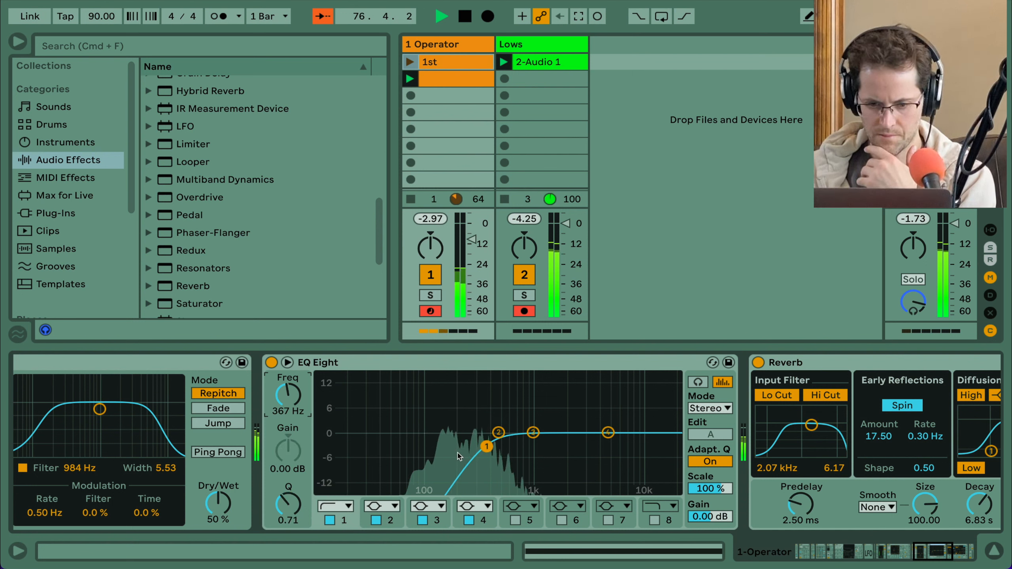
left_click_drag(487, 446, 370, 479)
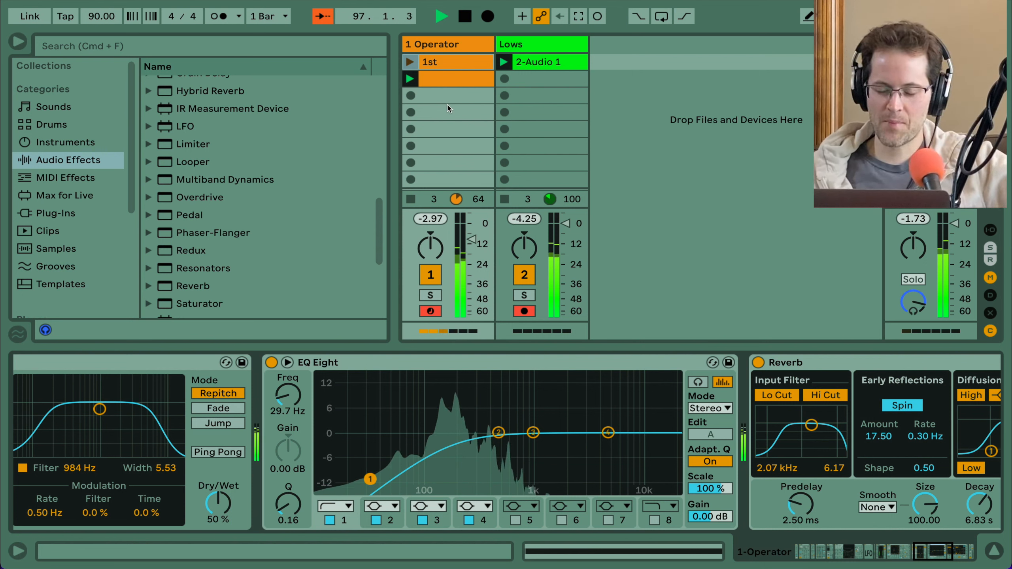
Step: Group the Operator and Lows tracks together
left_click(456, 47)
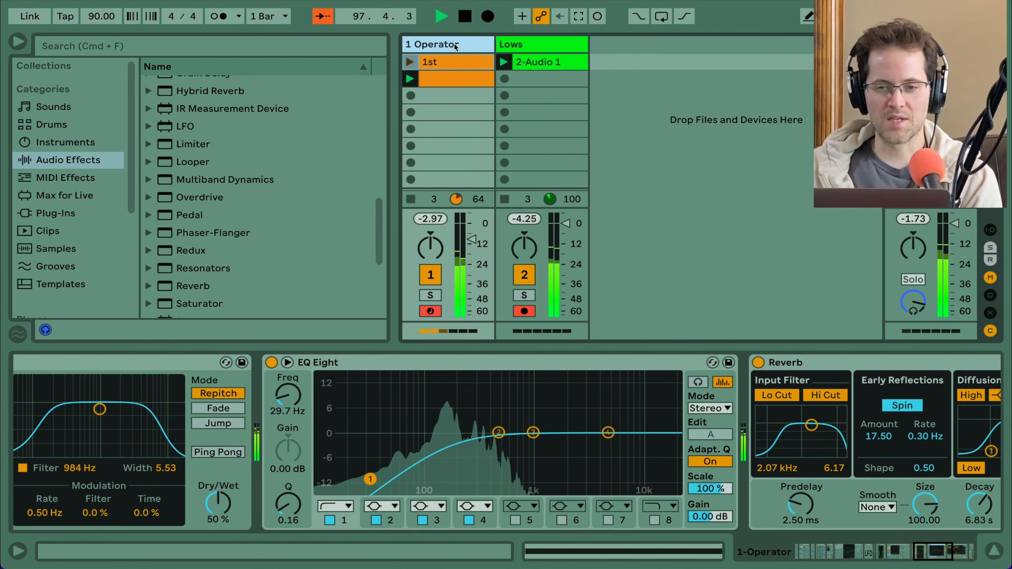
key("shift+Right")
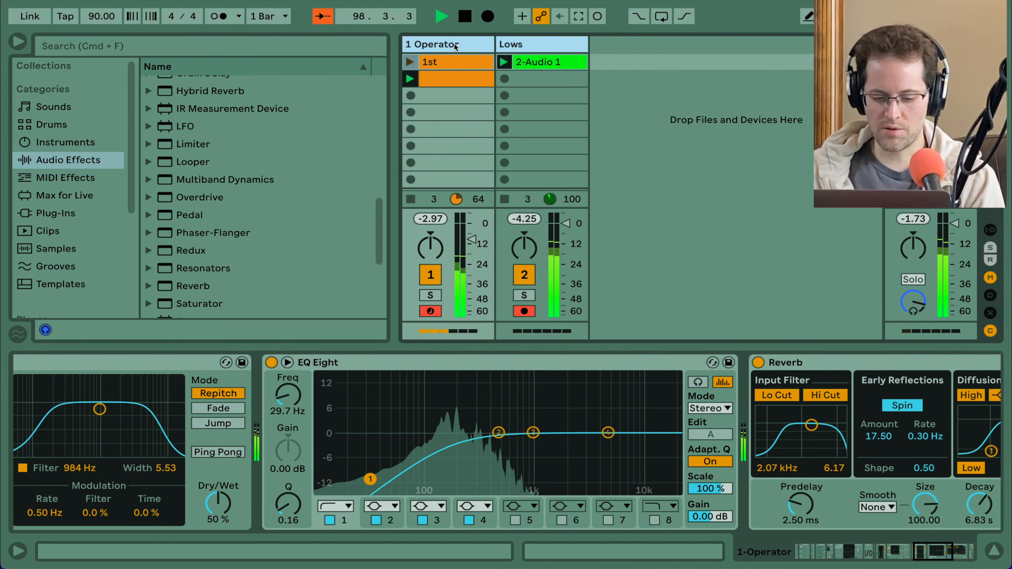
key("super+g")
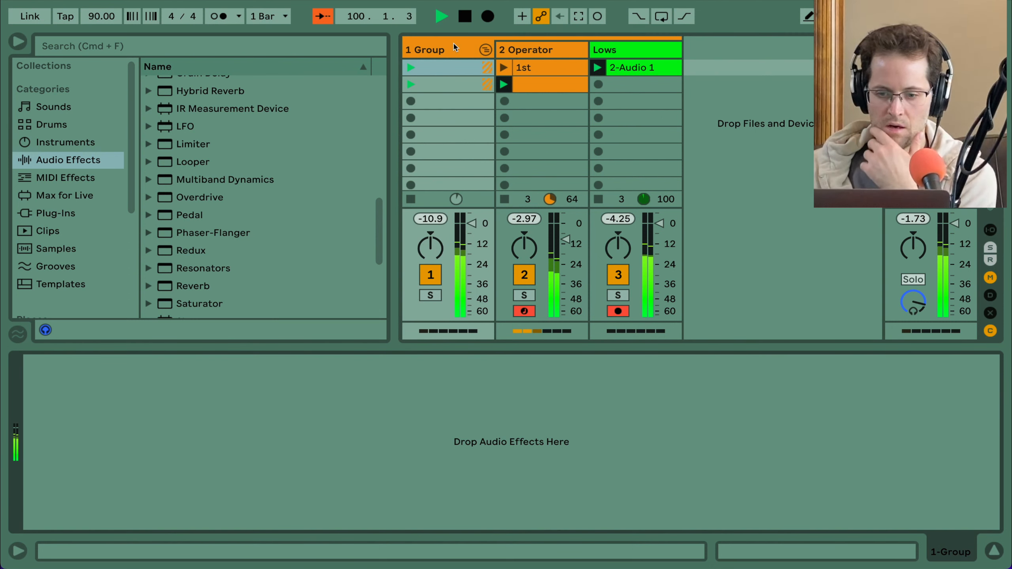
Step: Find the Glue Compressor among the audio effects and add it to the group track
scroll(180, 213, "up", 1)
scroll(181, 213, "up", 8)
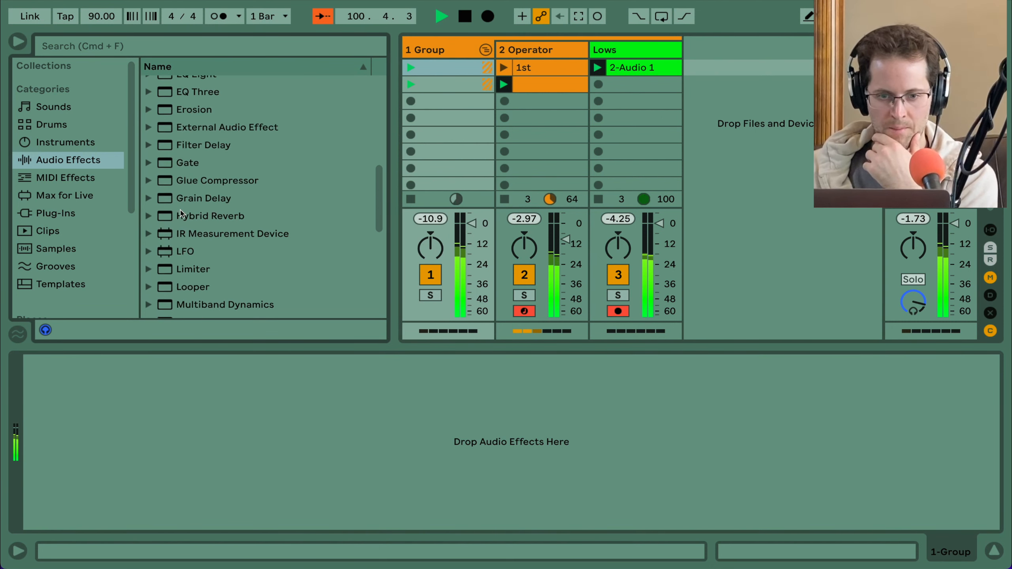
scroll(181, 214, "down", 5)
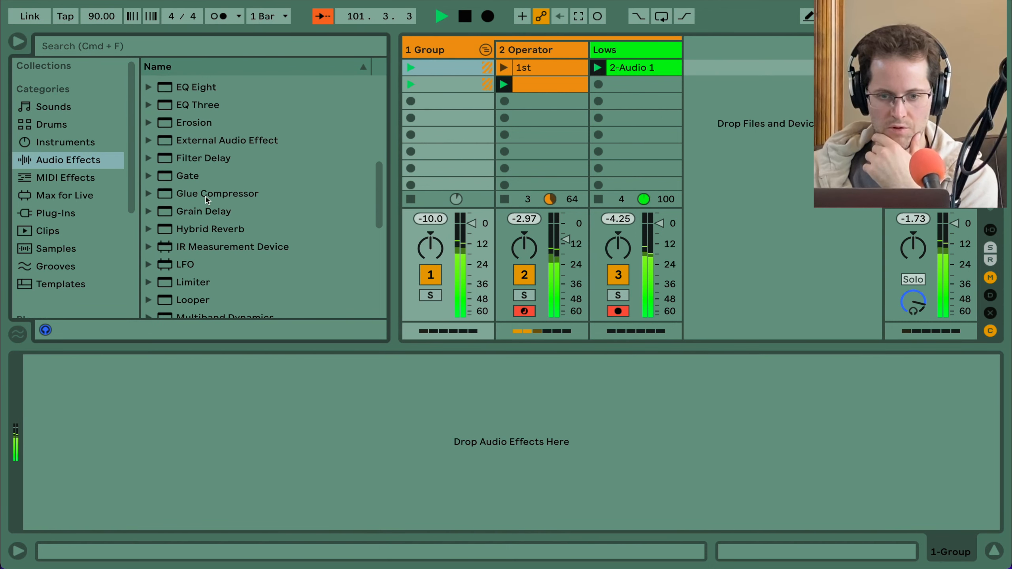
left_click_drag(206, 195, 206, 435)
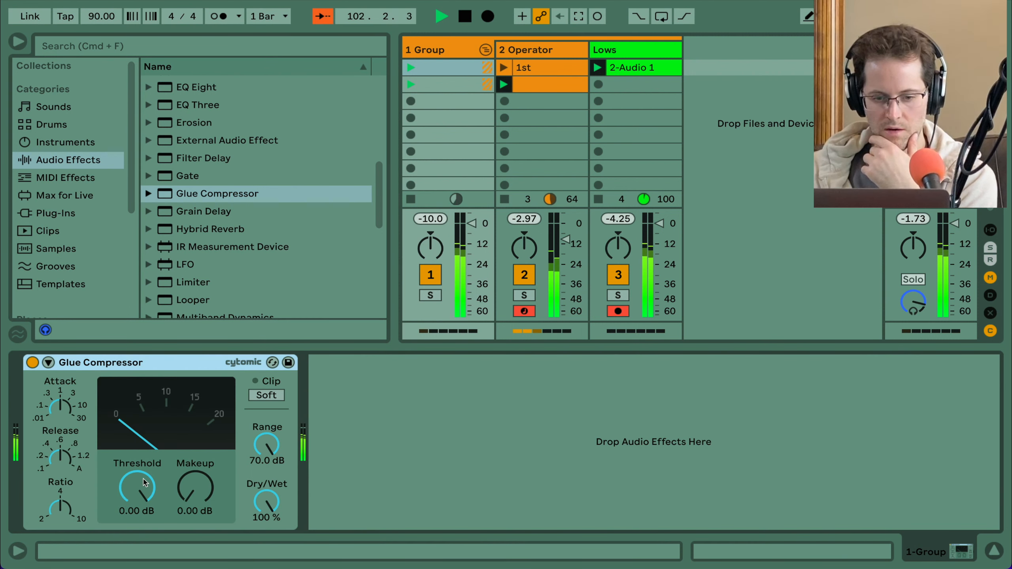
Step: Set the Glue Compressor to -19.7 dB threshold, 0.1 attack, A release and 6.19 dB makeup, with Soft clipping on
left_click_drag(145, 484, 145, 517)
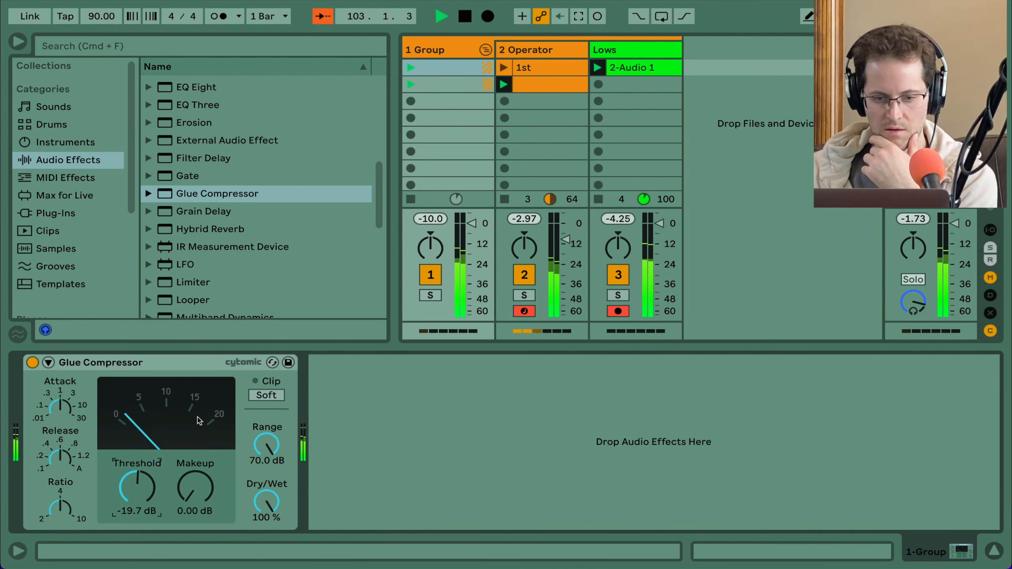
left_click(267, 395)
left_click_drag(60, 407, 60, 421)
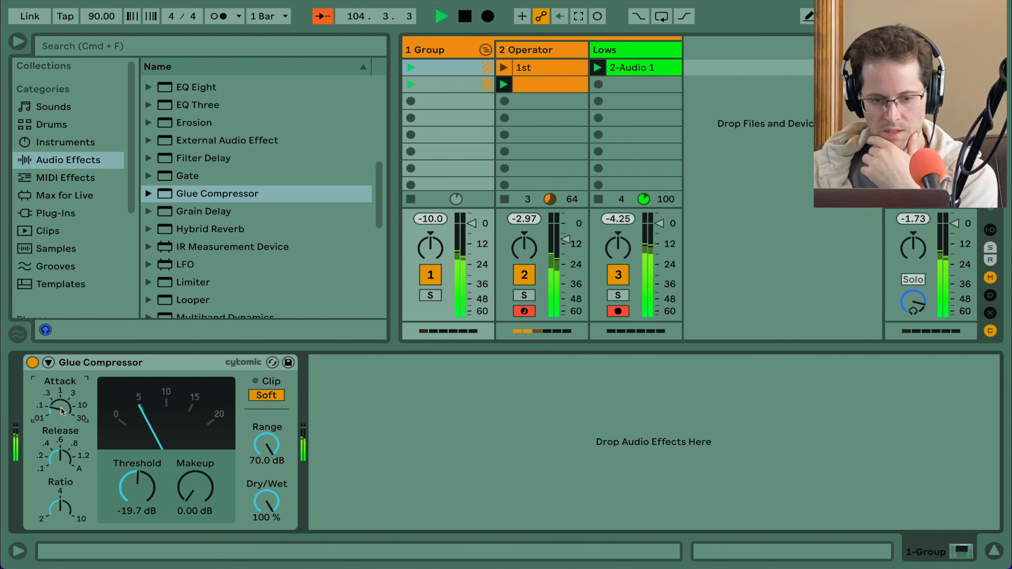
left_click_drag(63, 466, 62, 454)
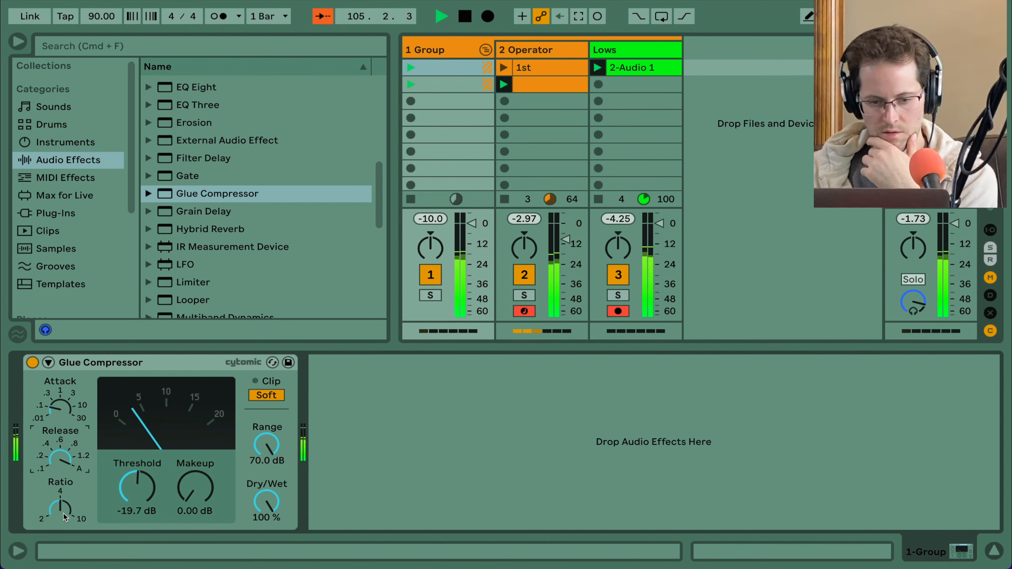
left_click_drag(195, 488, 195, 470)
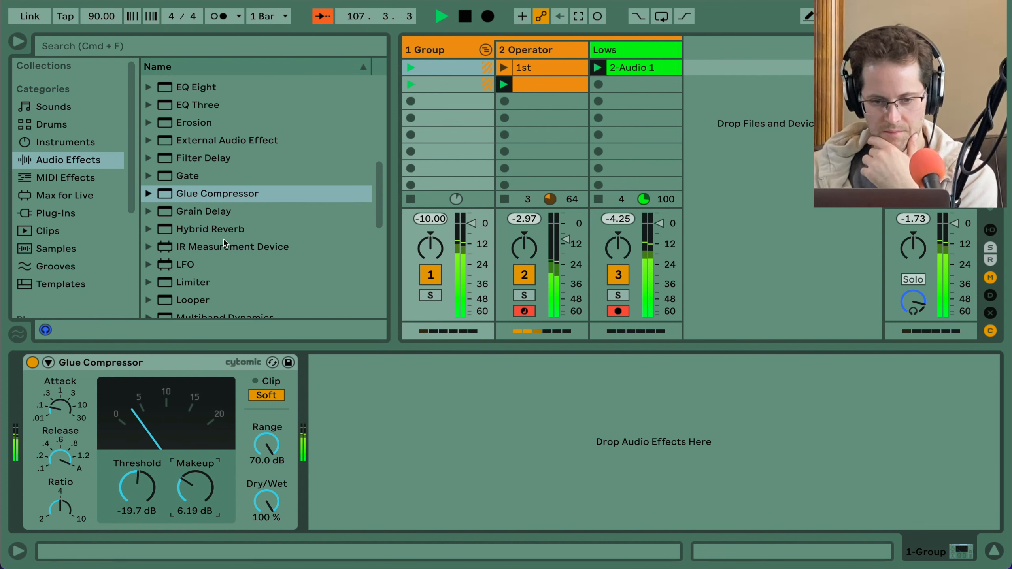
scroll(225, 243, "down", 4)
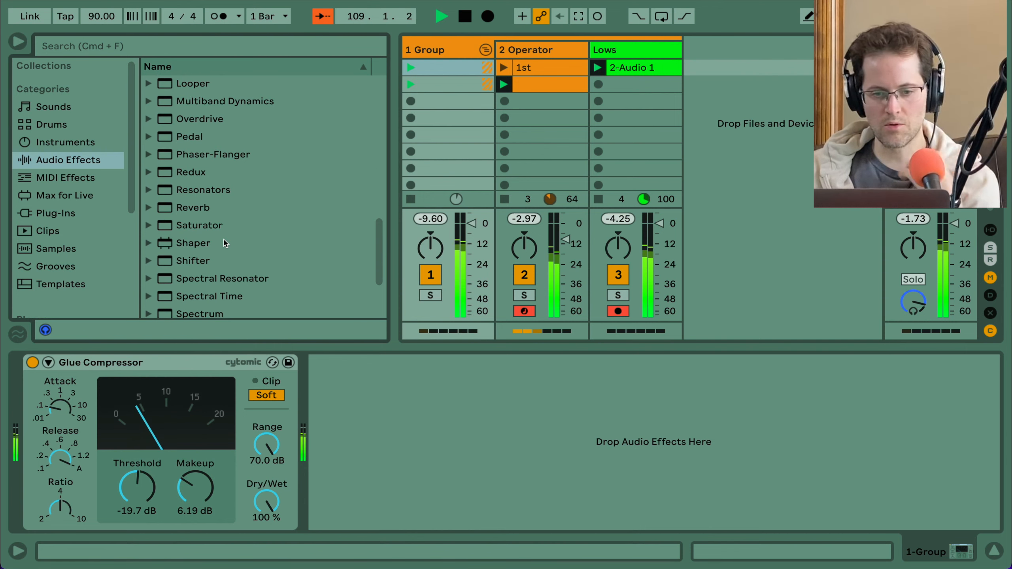
scroll(225, 244, "down", 5)
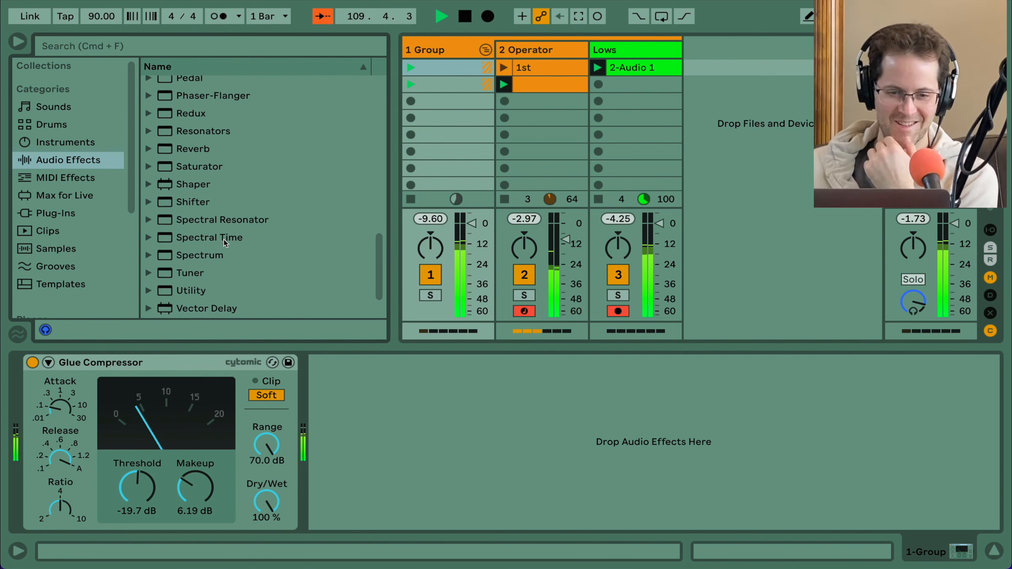
scroll(225, 244, "up", 5)
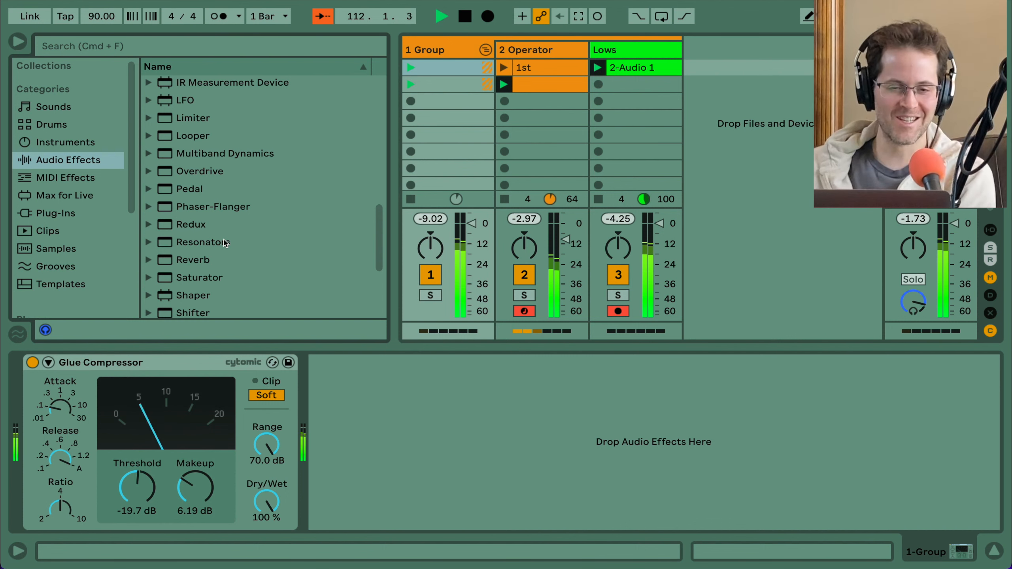
scroll(225, 243, "up", 10)
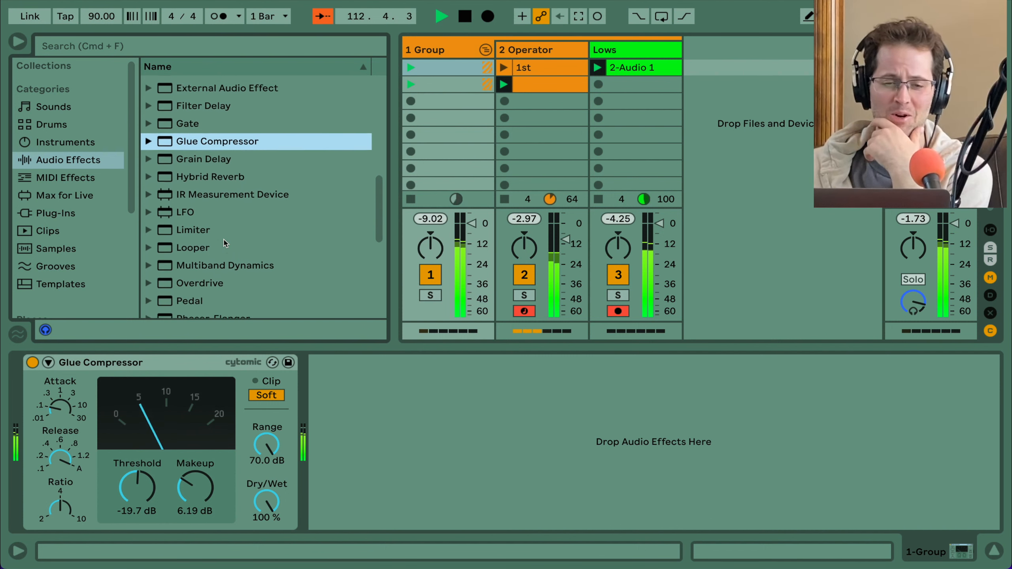
scroll(225, 243, "up", 10)
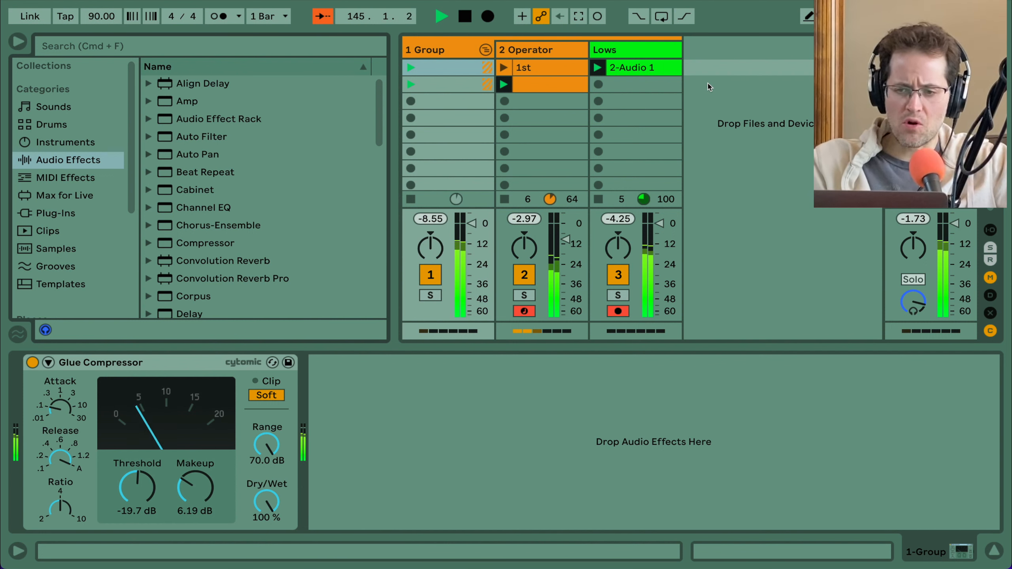
Step: Add an audio track outside the group with Resampling as its input, and arm only this track for recording
key("super+t")
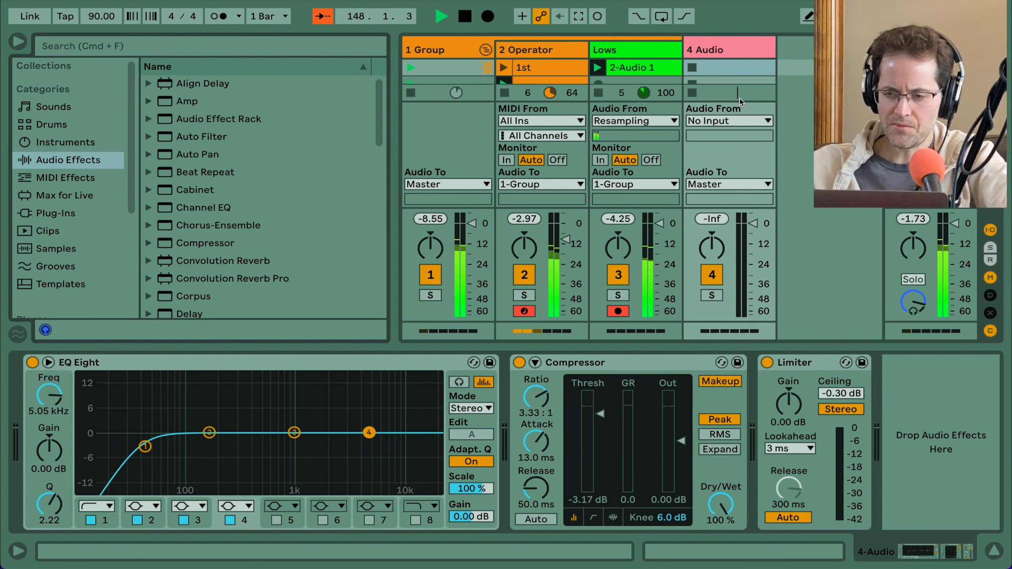
key("super+alt+i")
left_click(729, 120)
left_click(736, 164)
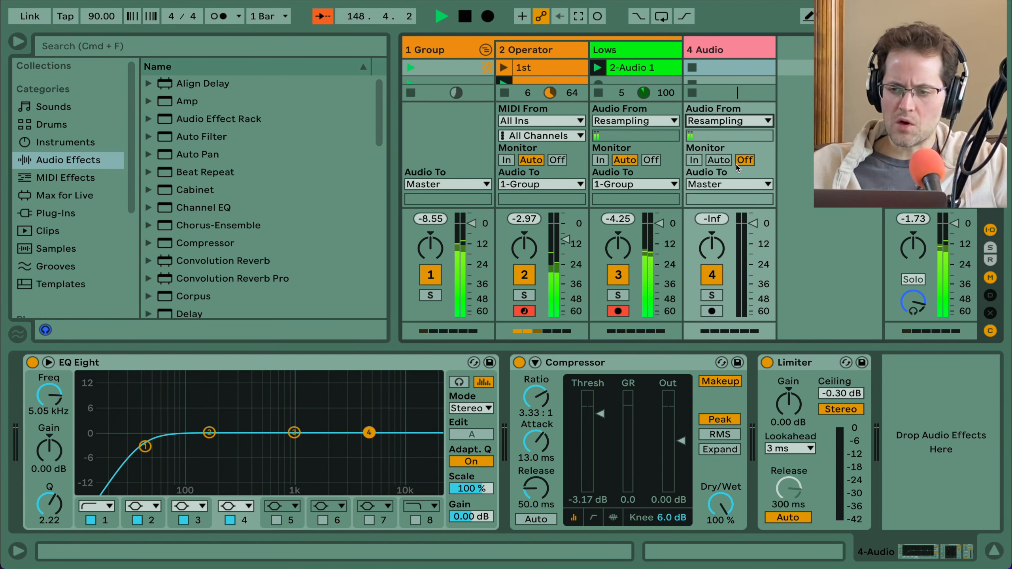
left_click(713, 312)
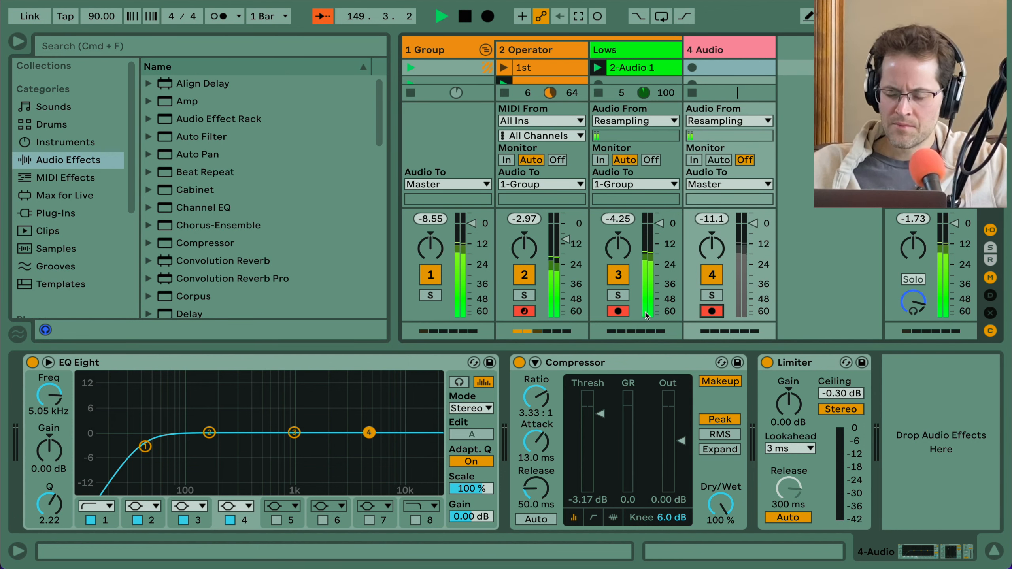
left_click(525, 311)
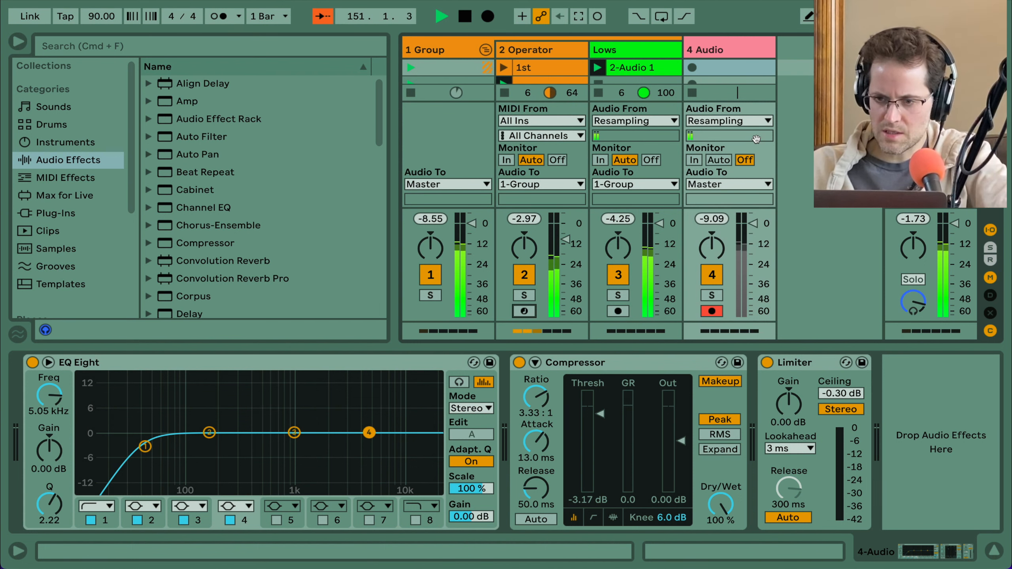
Step: Record the resampled mix into the new audio track's fourth slot for about 45 bars, view its waveform and end the recording
key("super+alt+l")
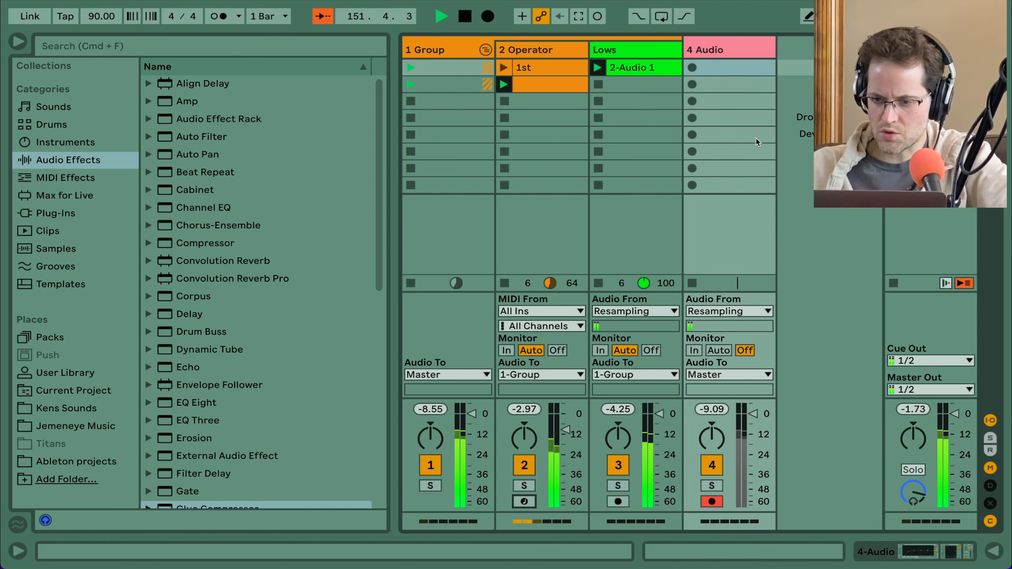
left_click(712, 119)
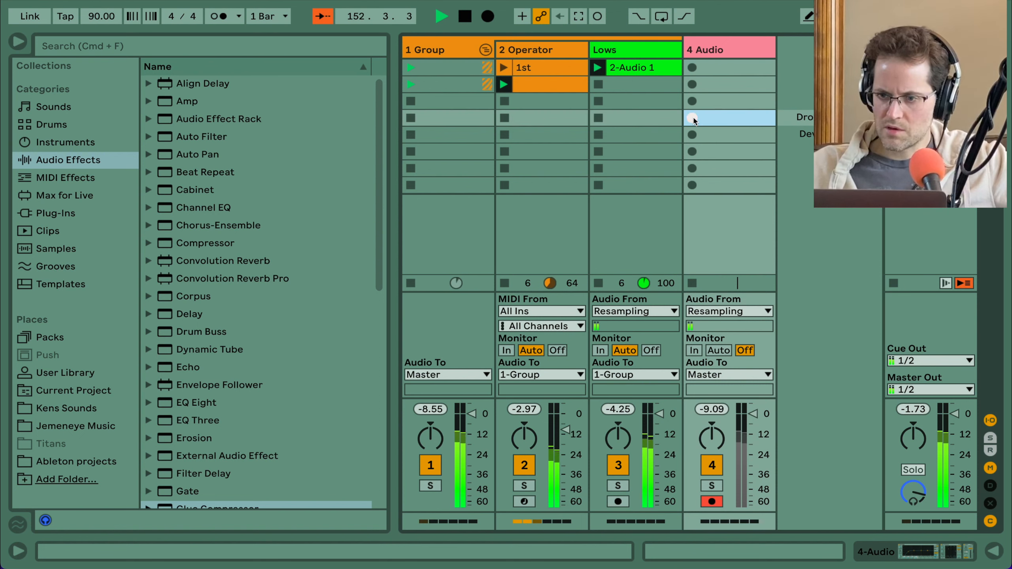
key("Return")
double_click(720, 119)
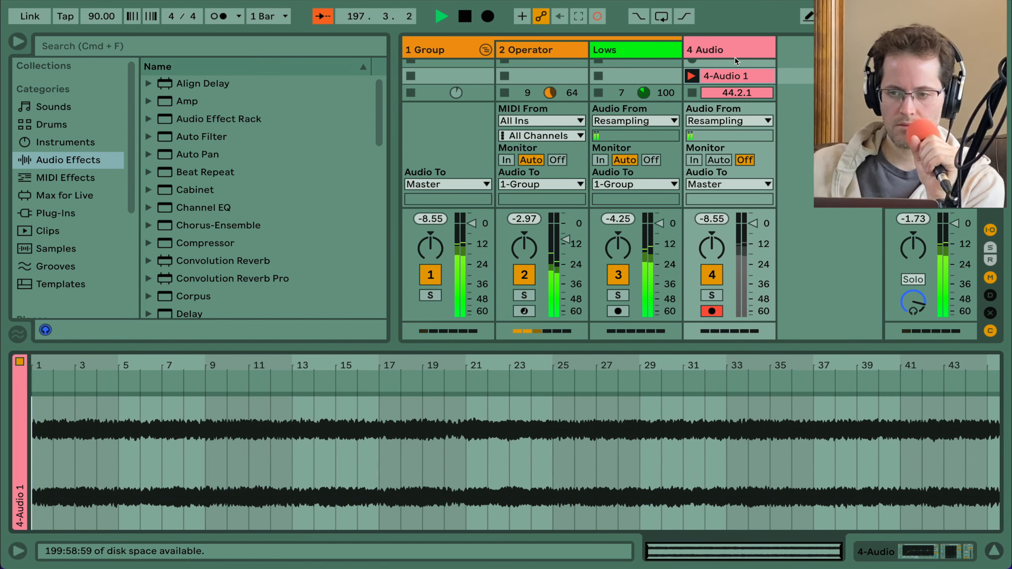
left_click(692, 77)
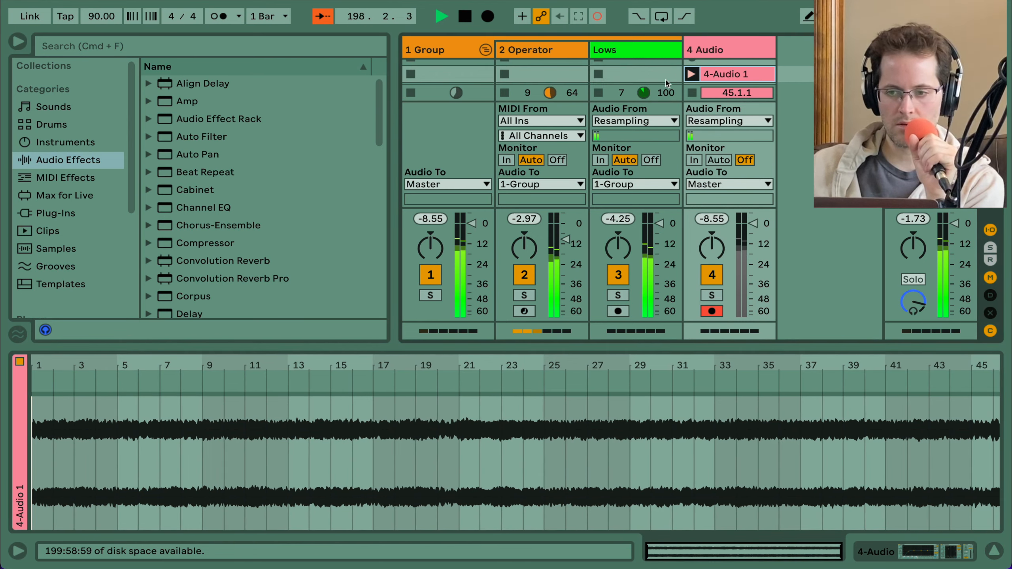
Step: With the routing section hidden, mute the group, Operator and Lows tracks and stop the group's playing clips
left_click(990, 230)
scroll(630, 127, "up", 1)
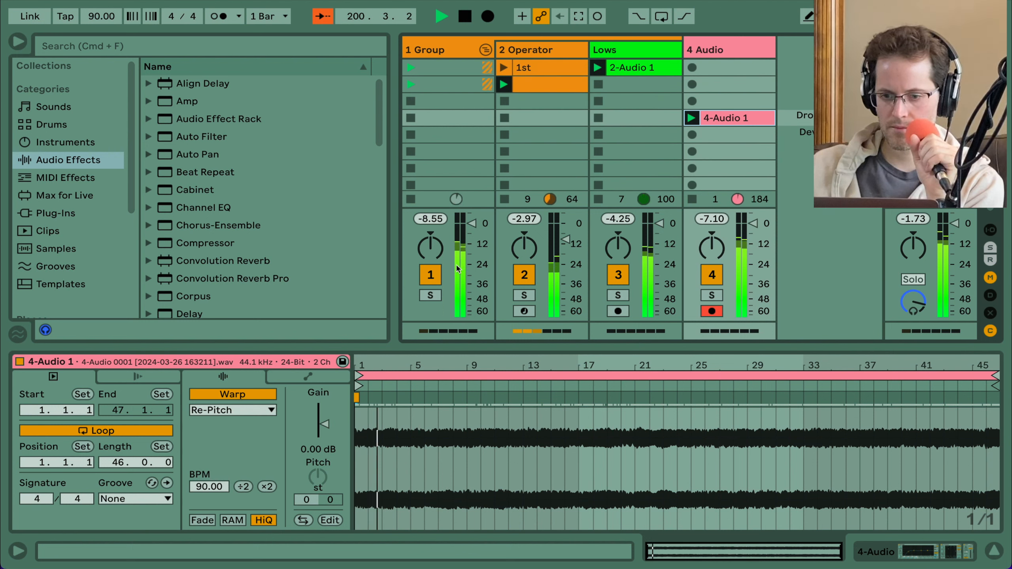
left_click(433, 275)
left_click(524, 275)
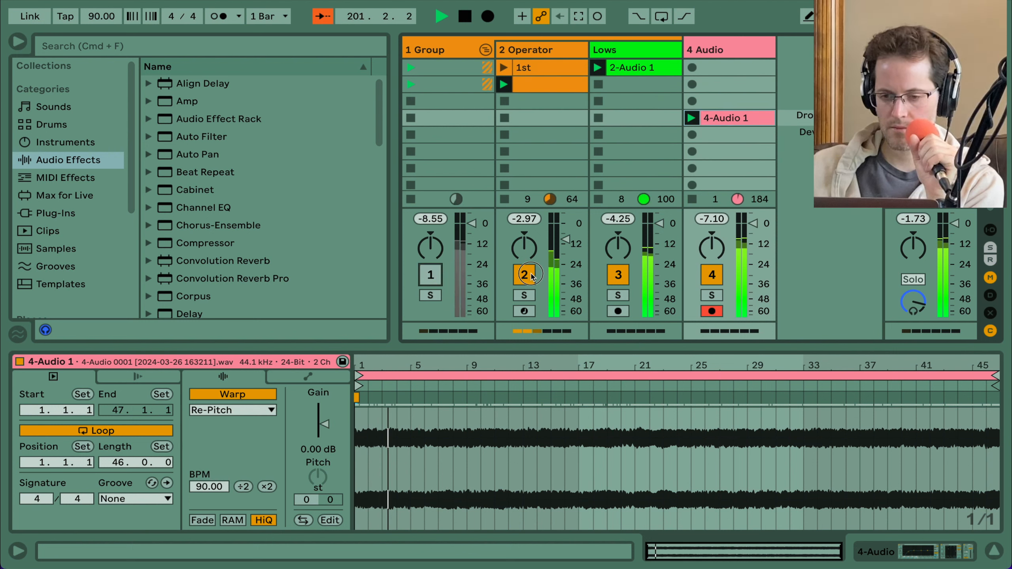
left_click(614, 277)
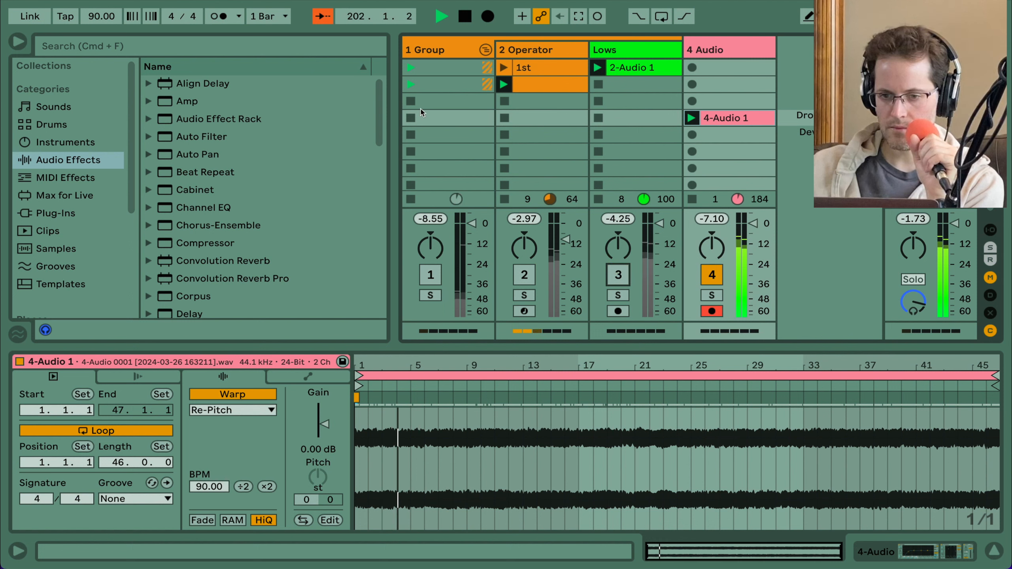
left_click(412, 101)
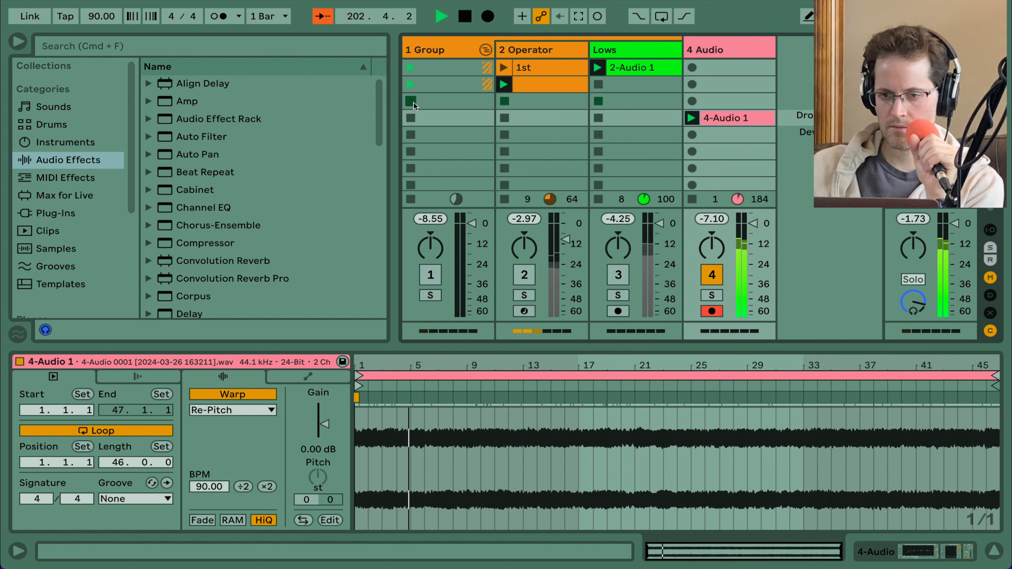
Step: Set the resampled 4-Audio 1 clip's BPM to 102.00 and extend its loop to the sample's end, a length of 52.0.2
left_click(740, 118)
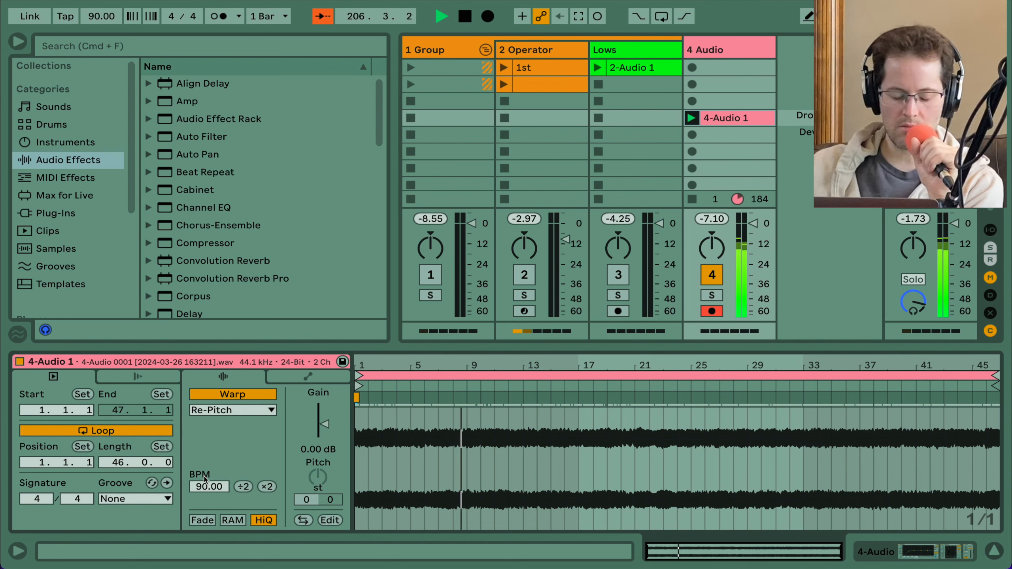
mouse_move(204, 485)
left_mouse_down()
mouse_move(204, 451)
mouse_move(204, 511)
mouse_move(218, 484)
left_mouse_up()
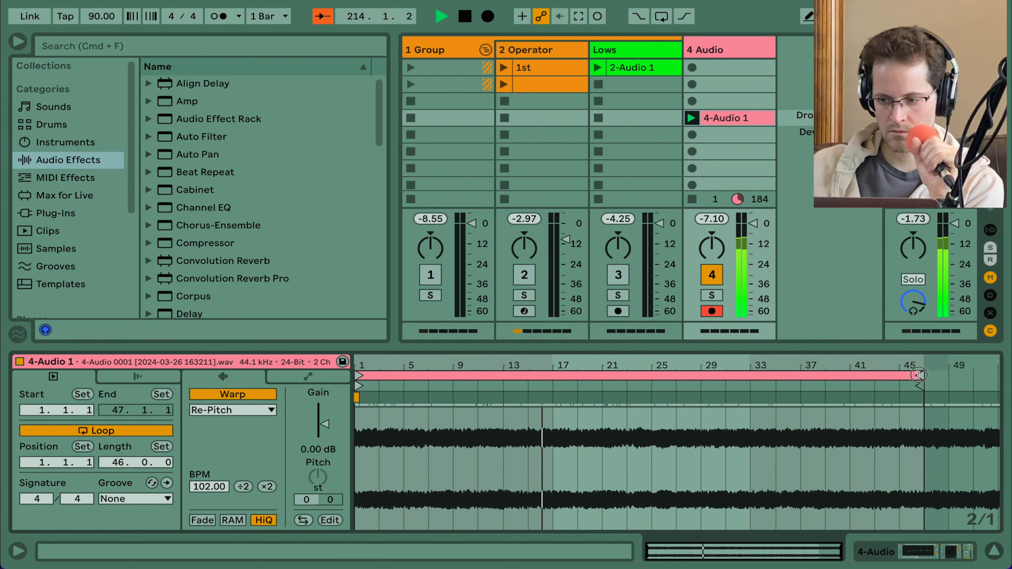
left_click_drag(921, 375, 1009, 377)
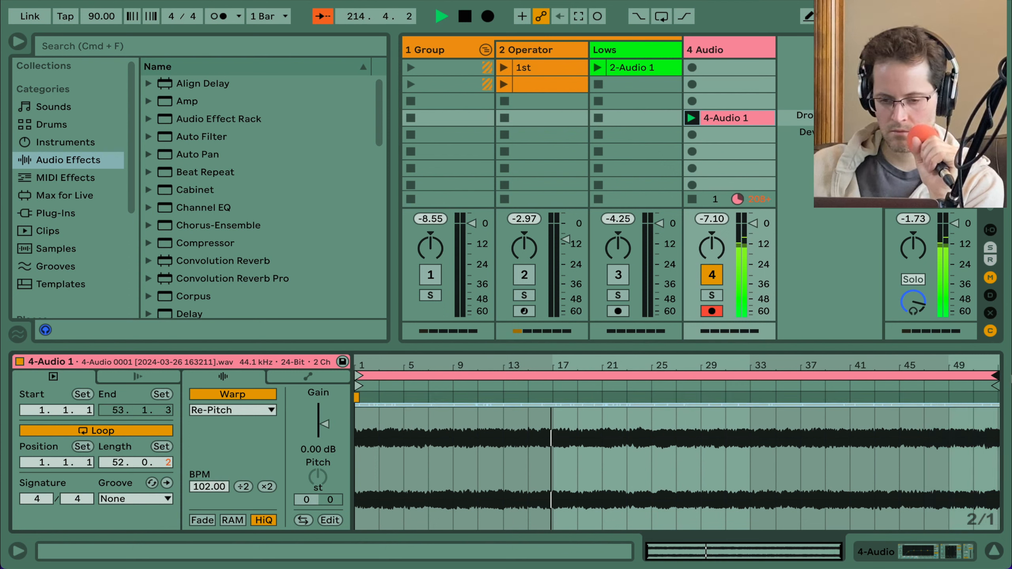